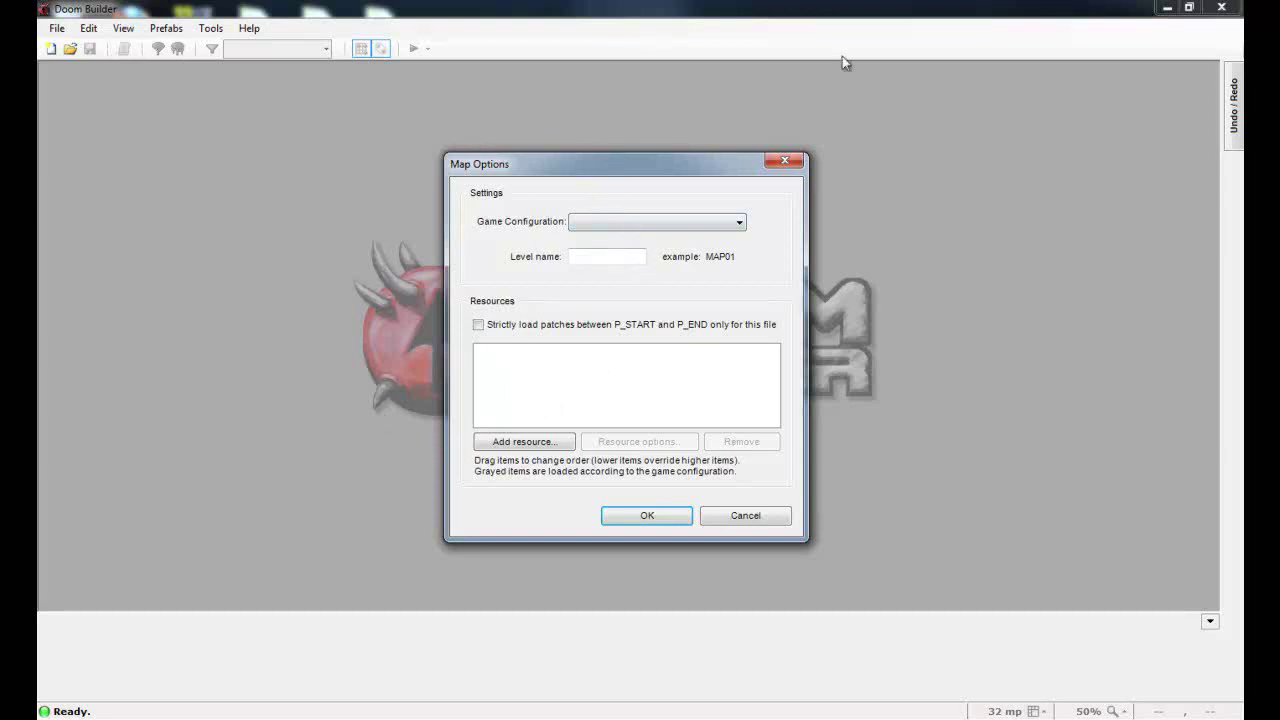
Step: Create the new map MAP01 with the ZDoom (Doom in Hexen format) game configuration
click(577, 227)
click(580, 228)
click(591, 231)
click(590, 233)
click(624, 219)
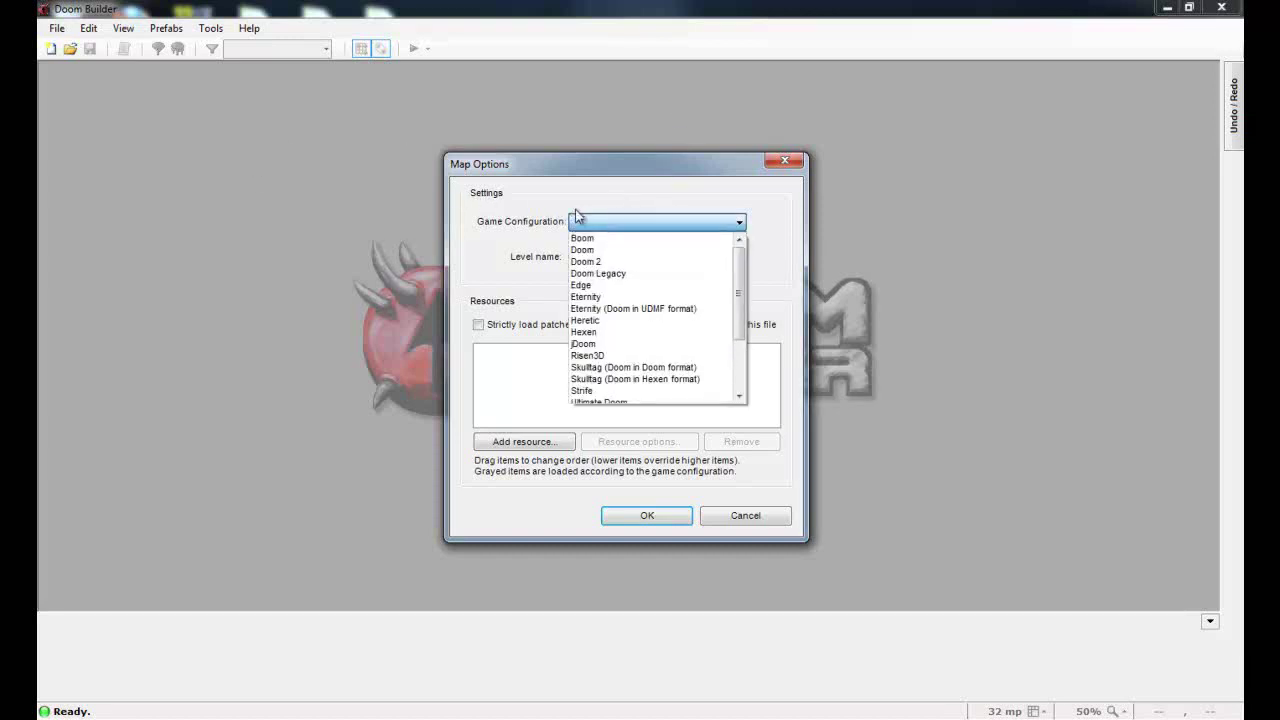
scroll(643, 290, down, 3)
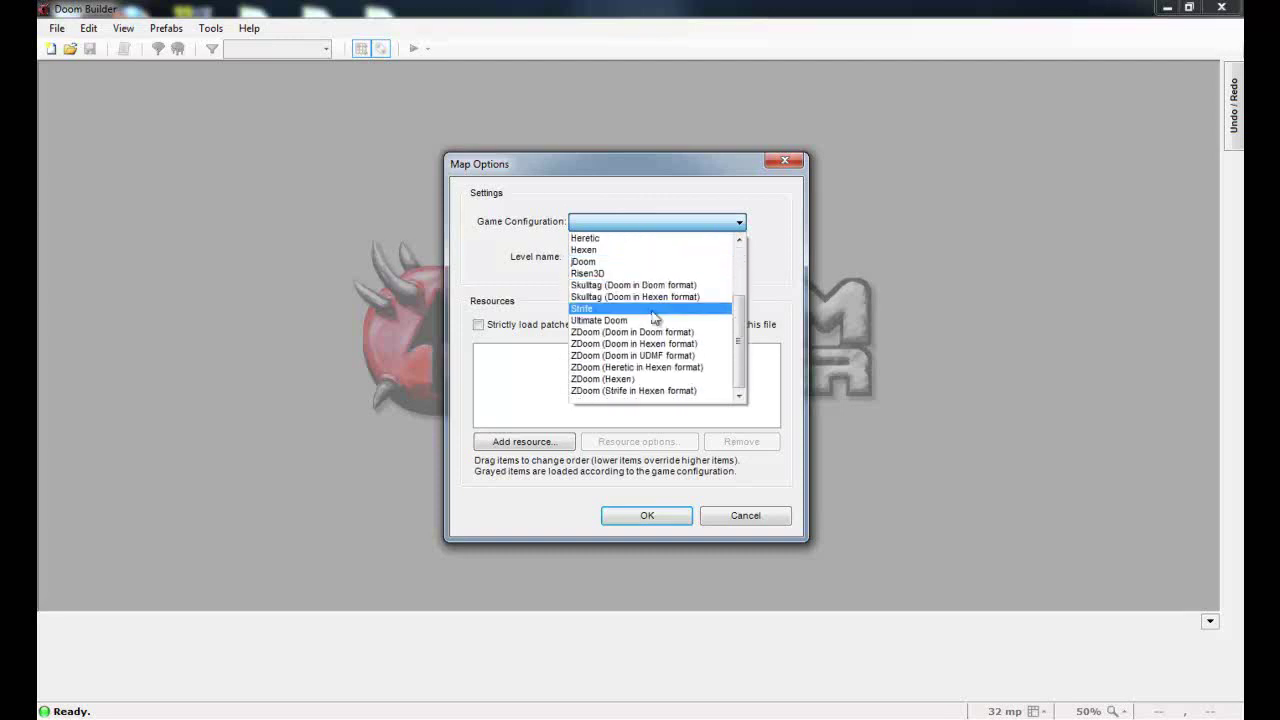
click(628, 345)
click(647, 516)
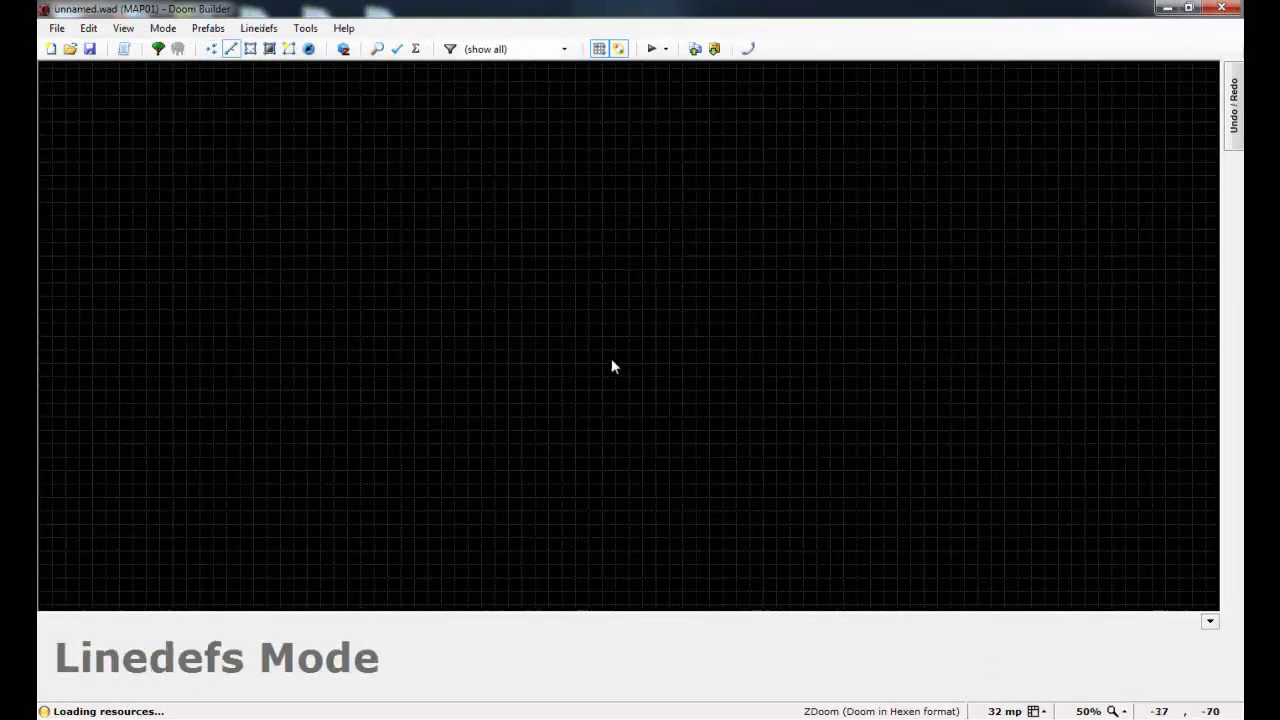
Step: Draw a closed square room sector measuring 640 by 640 units on the empty map
scroll(535, 270, up, 1)
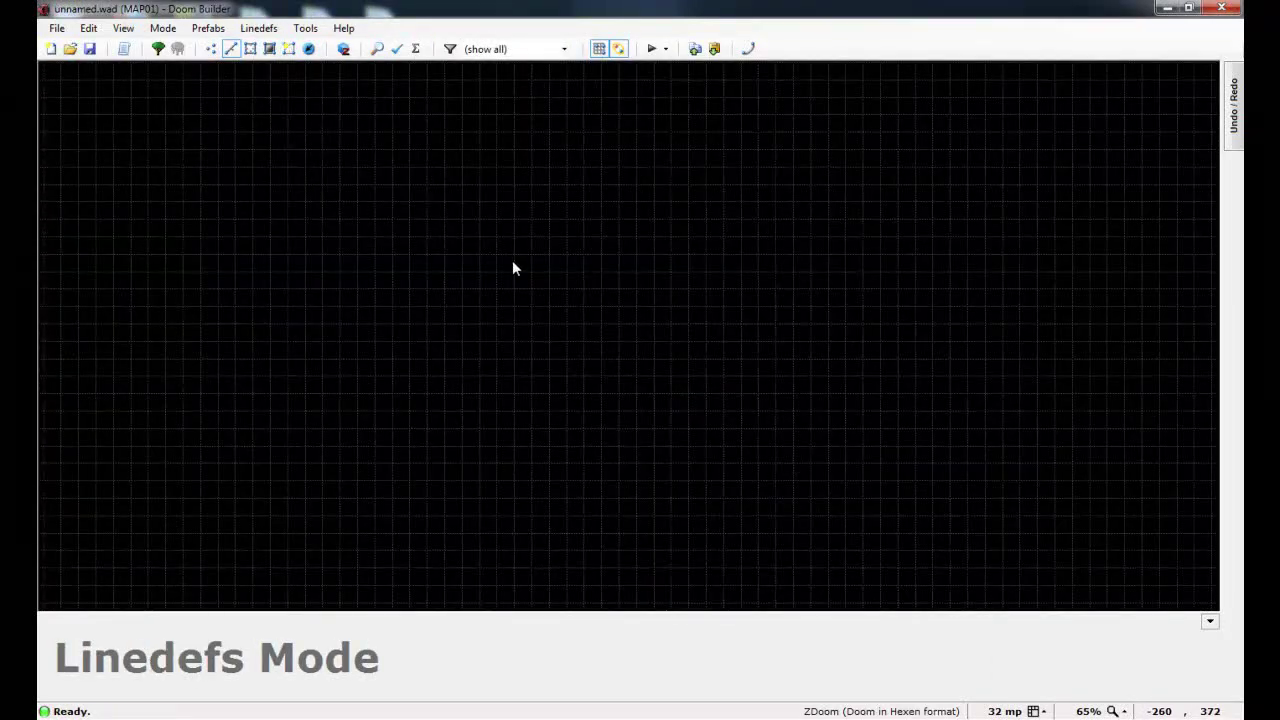
scroll(406, 203, up, 1)
key(d)
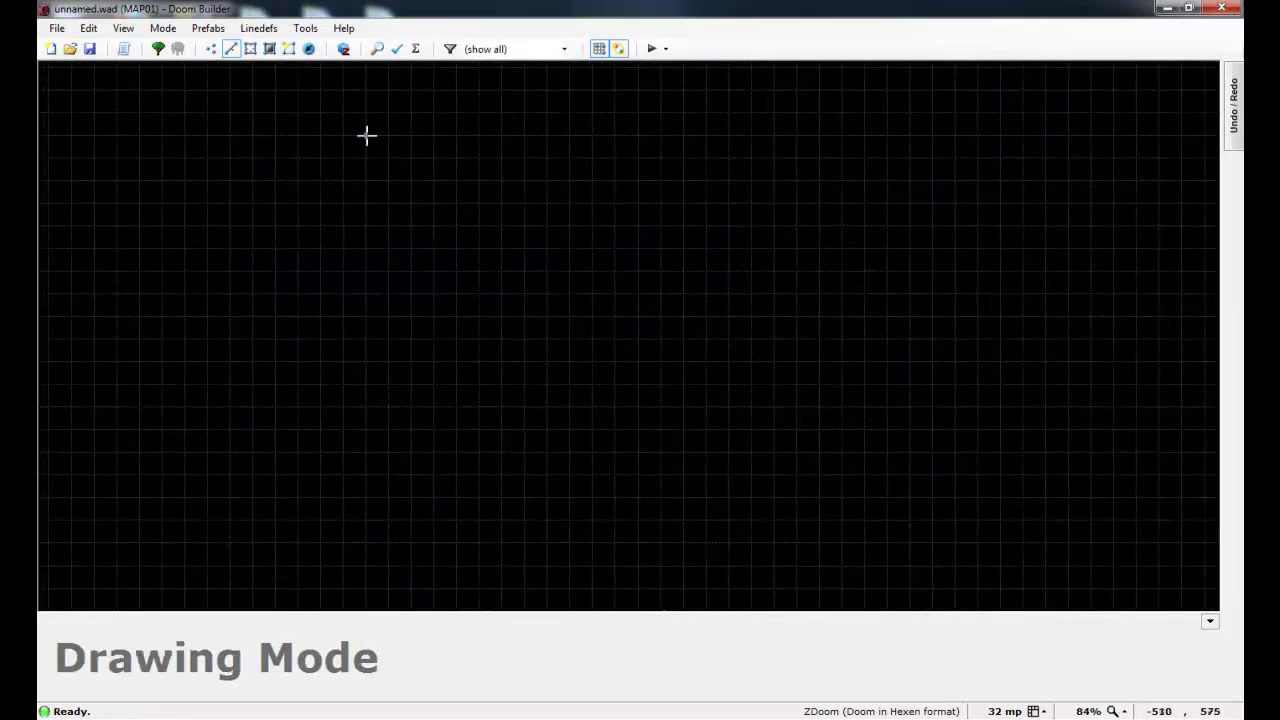
click(366, 135)
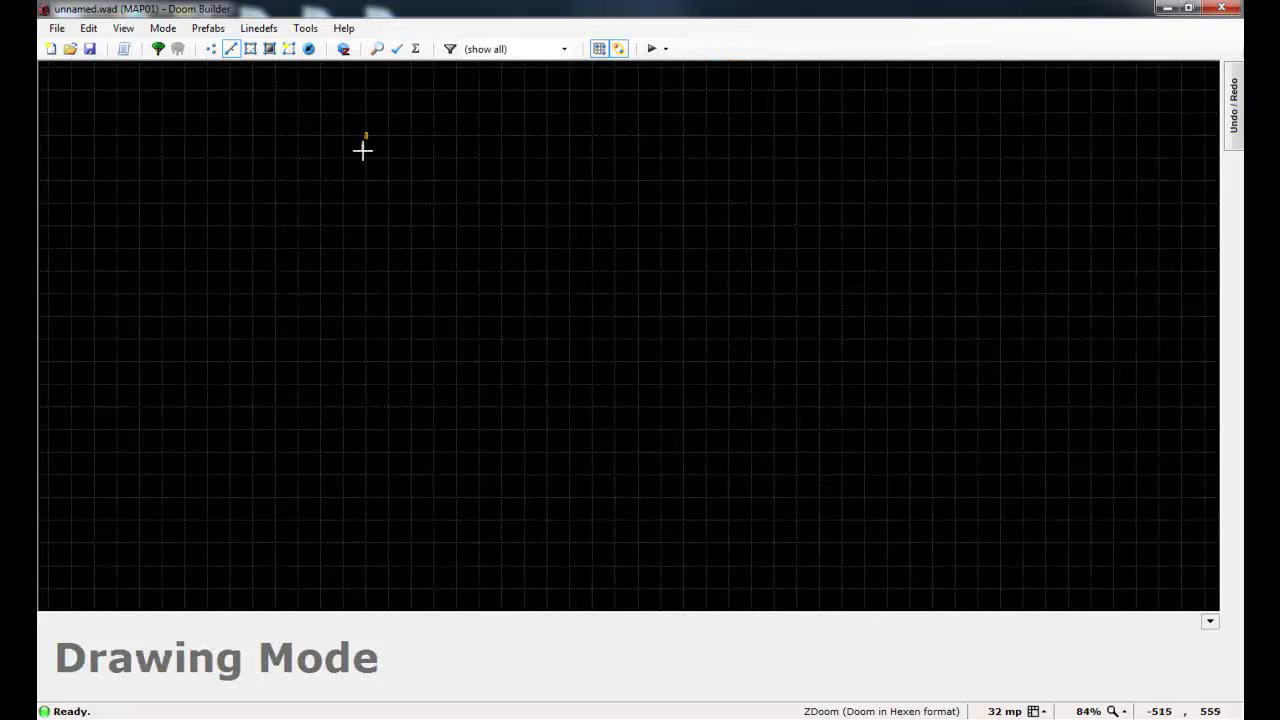
click(368, 594)
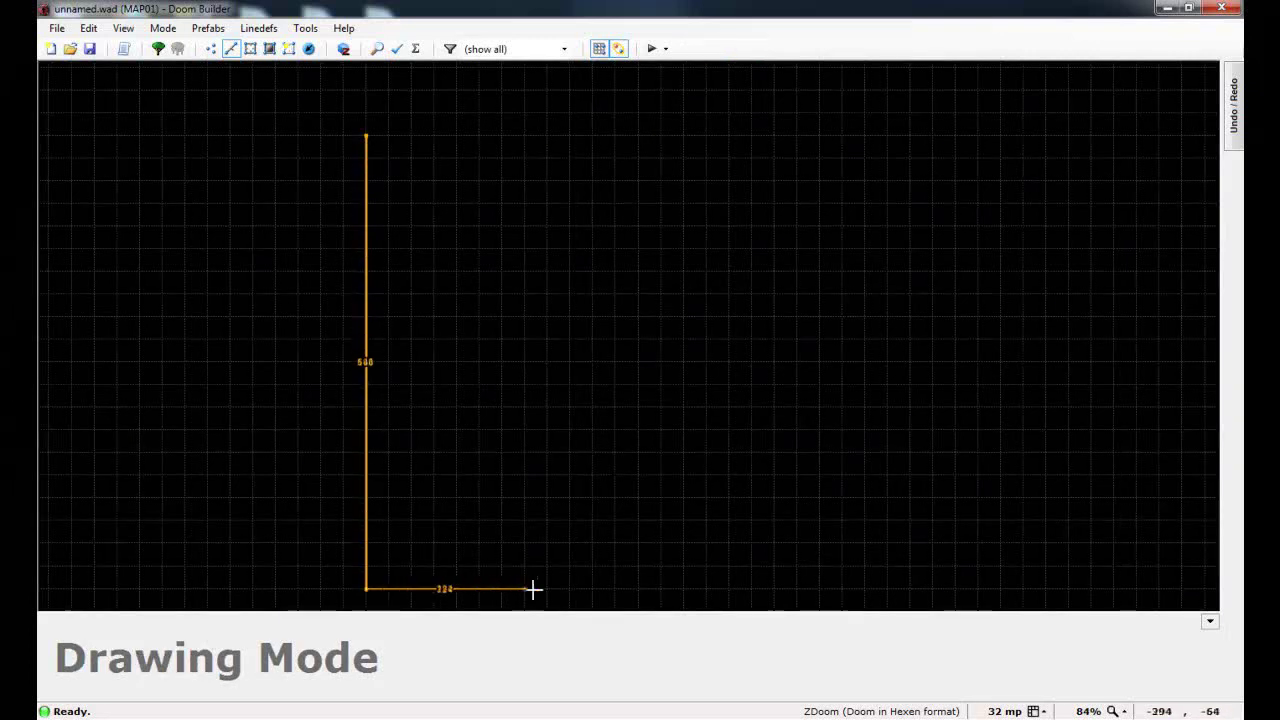
click(825, 583)
click(815, 135)
click(369, 136)
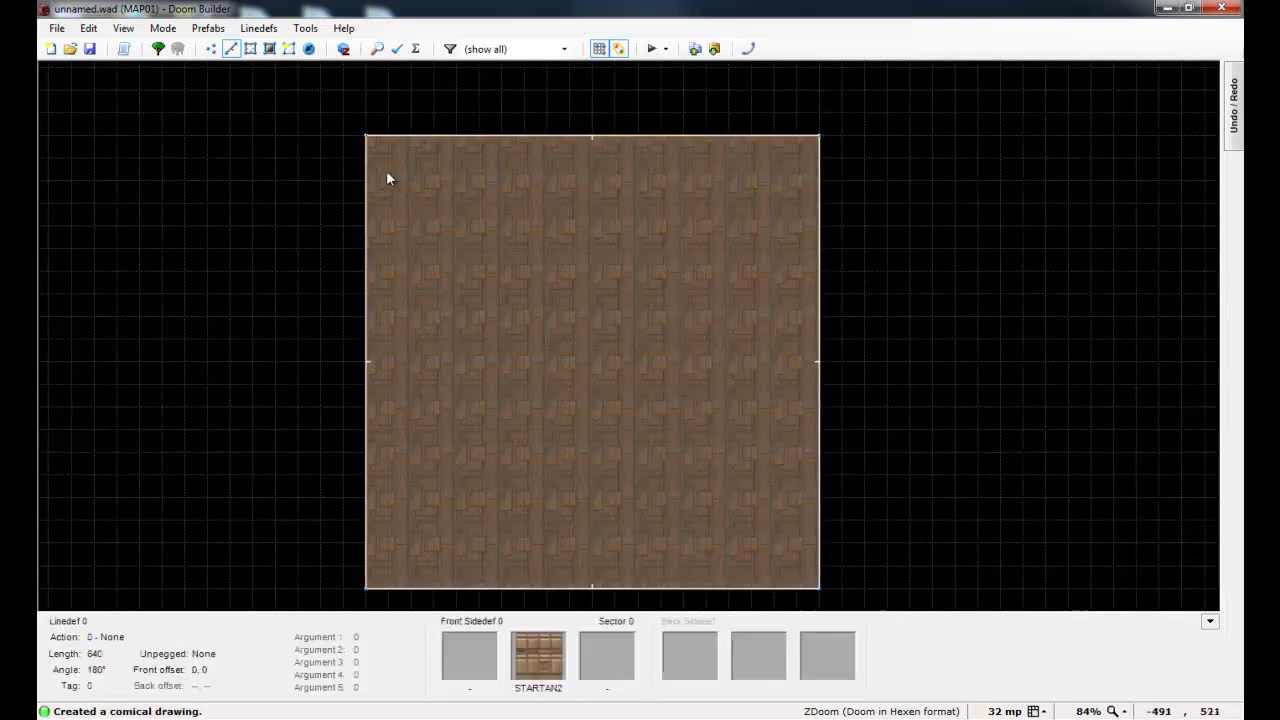
Step: Enlarge the room to 704 by 704 units by moving its north and east walls outward
drag(500, 136, 508, 92)
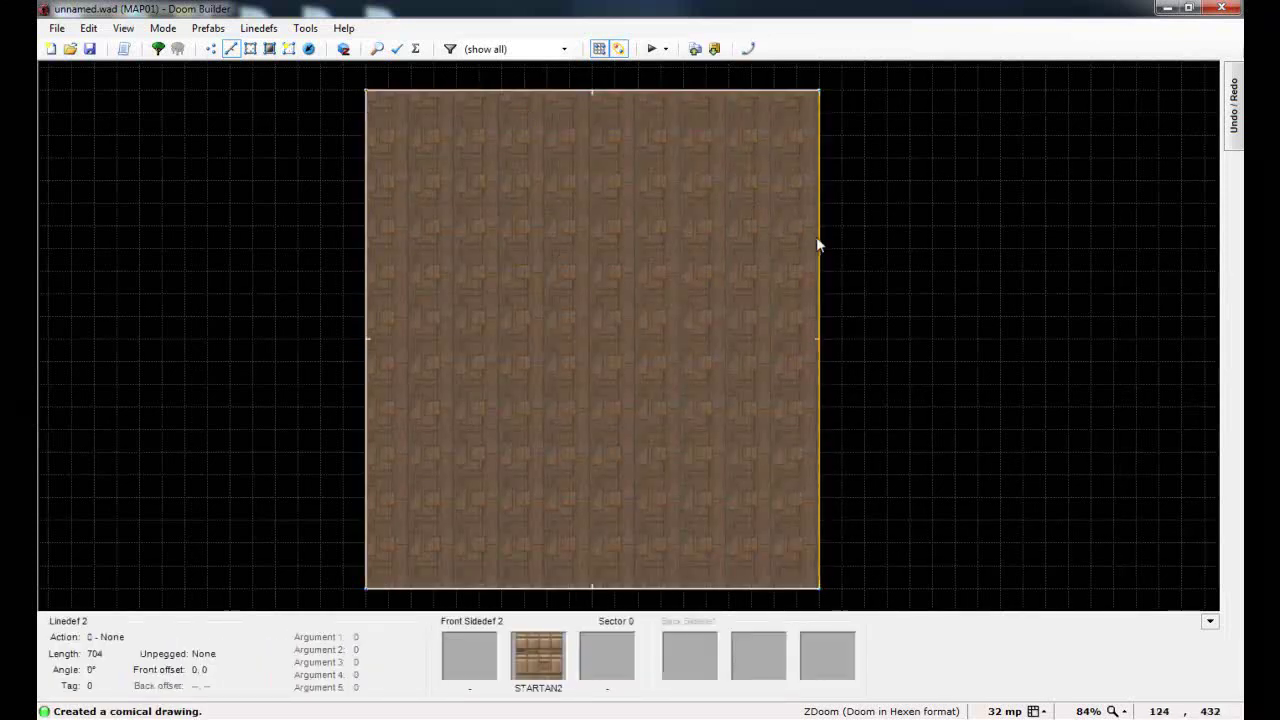
drag(818, 243, 866, 246)
scroll(866, 246, down, 1)
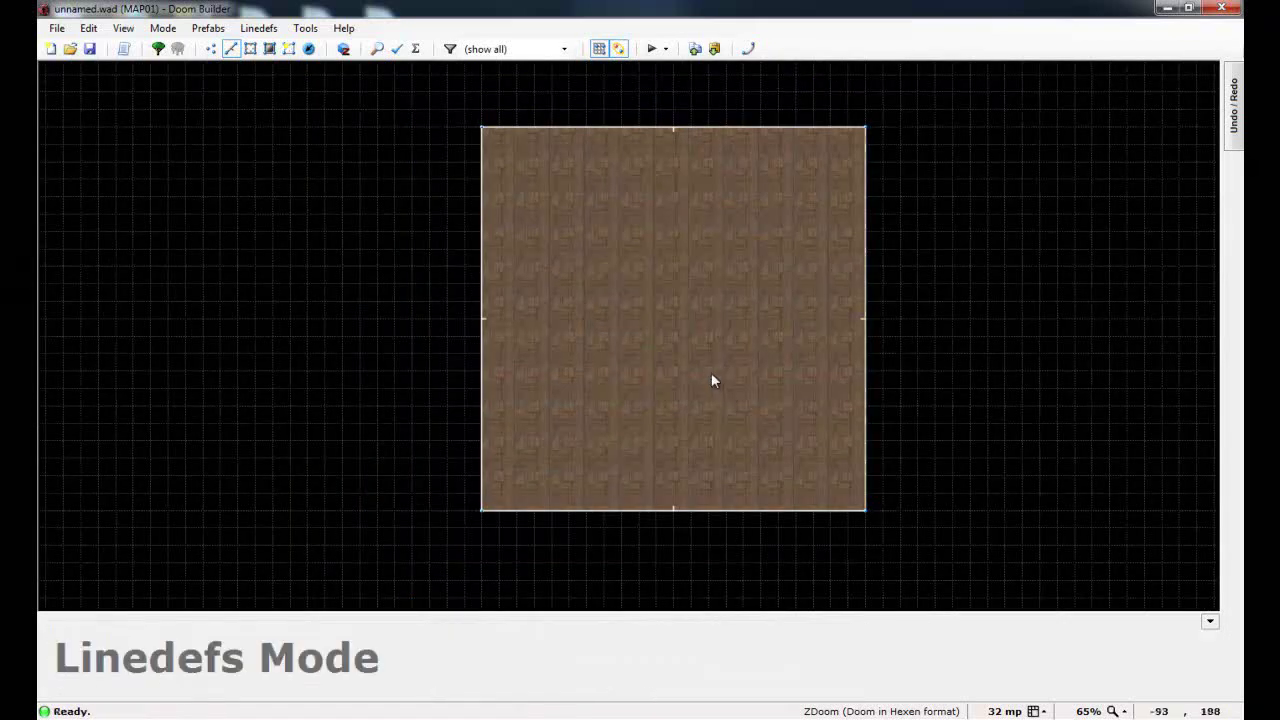
scroll(757, 355, up, 1)
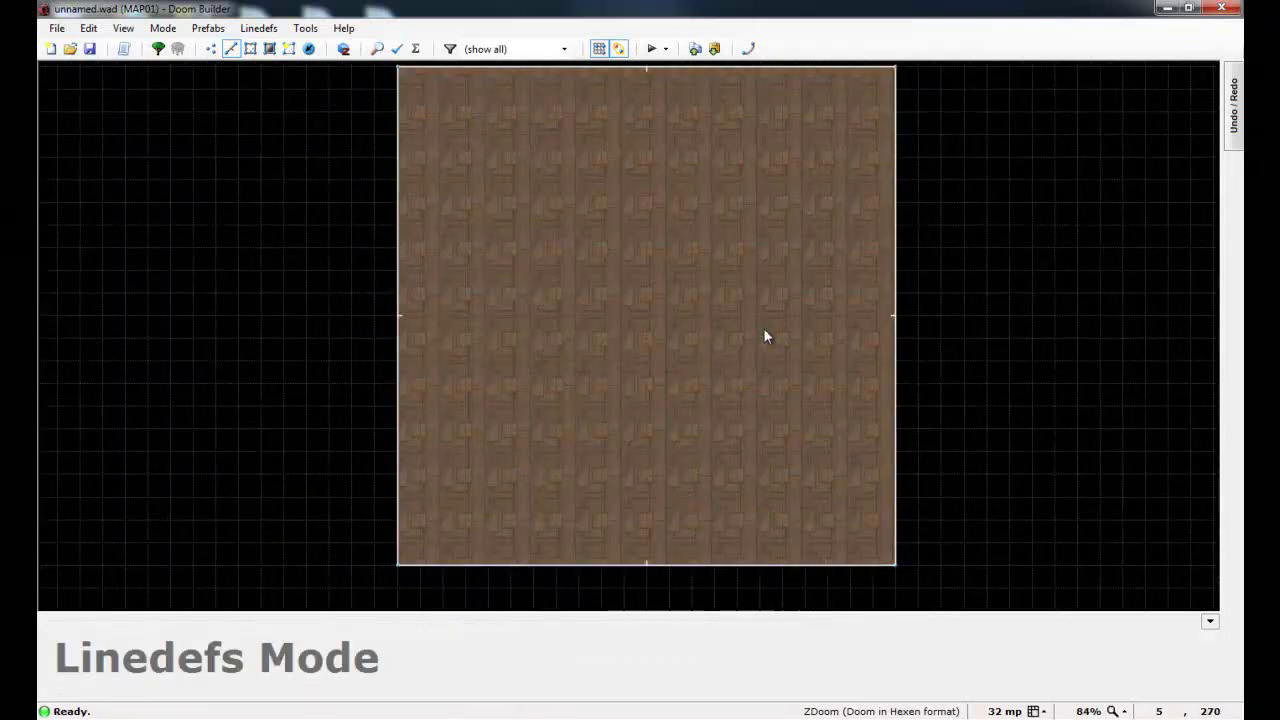
Step: Place a Player 1 start beside the middle of the west wall and turn it to face east
key(t)
key(Insert)
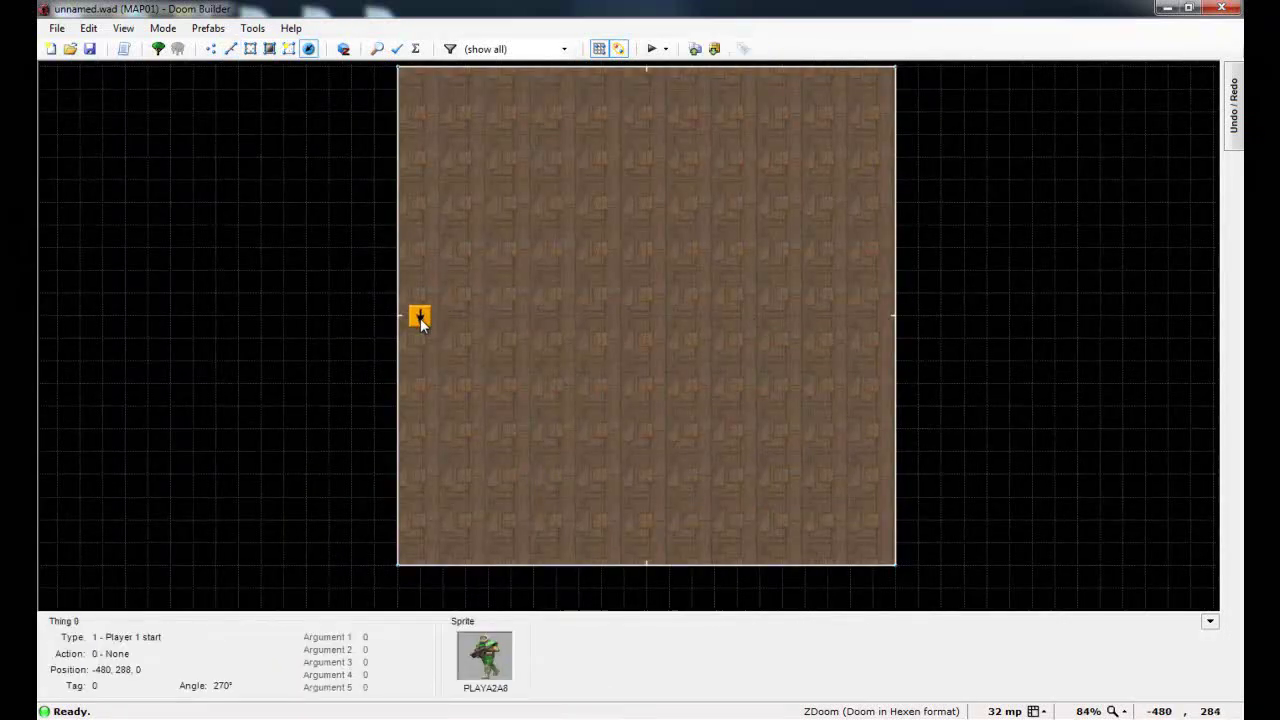
right_click(422, 323)
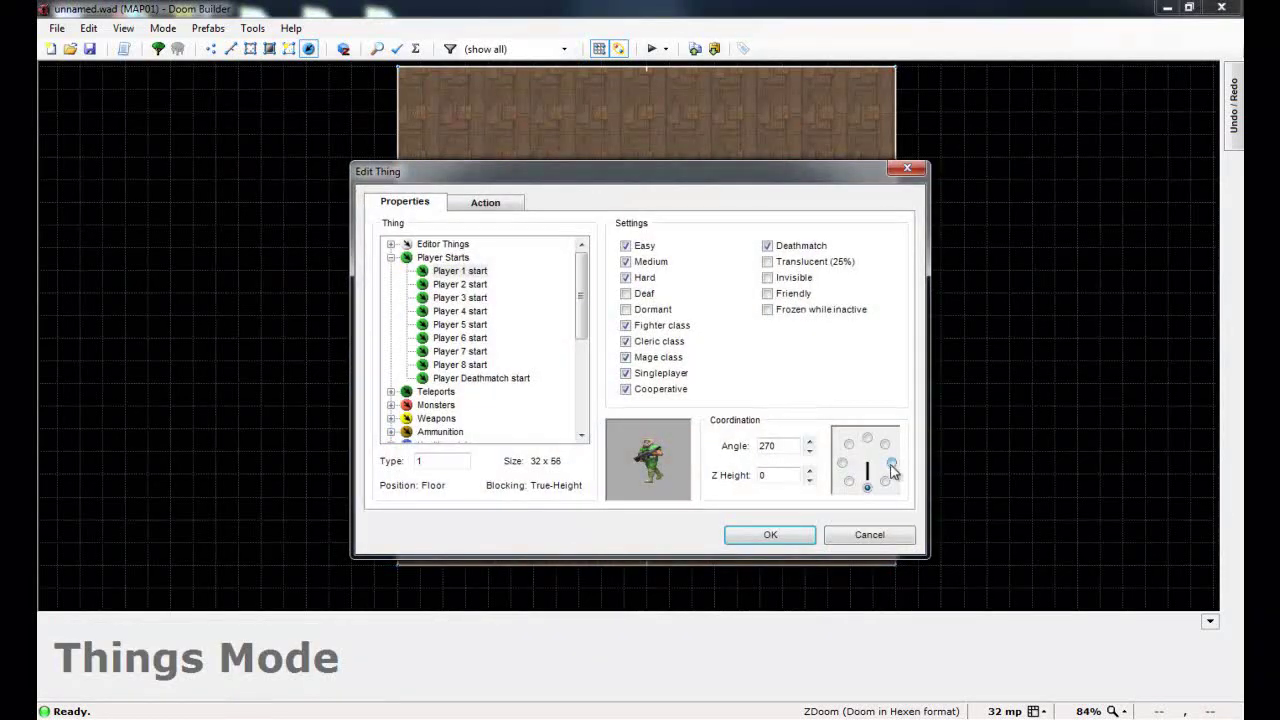
click(891, 462)
key(Return)
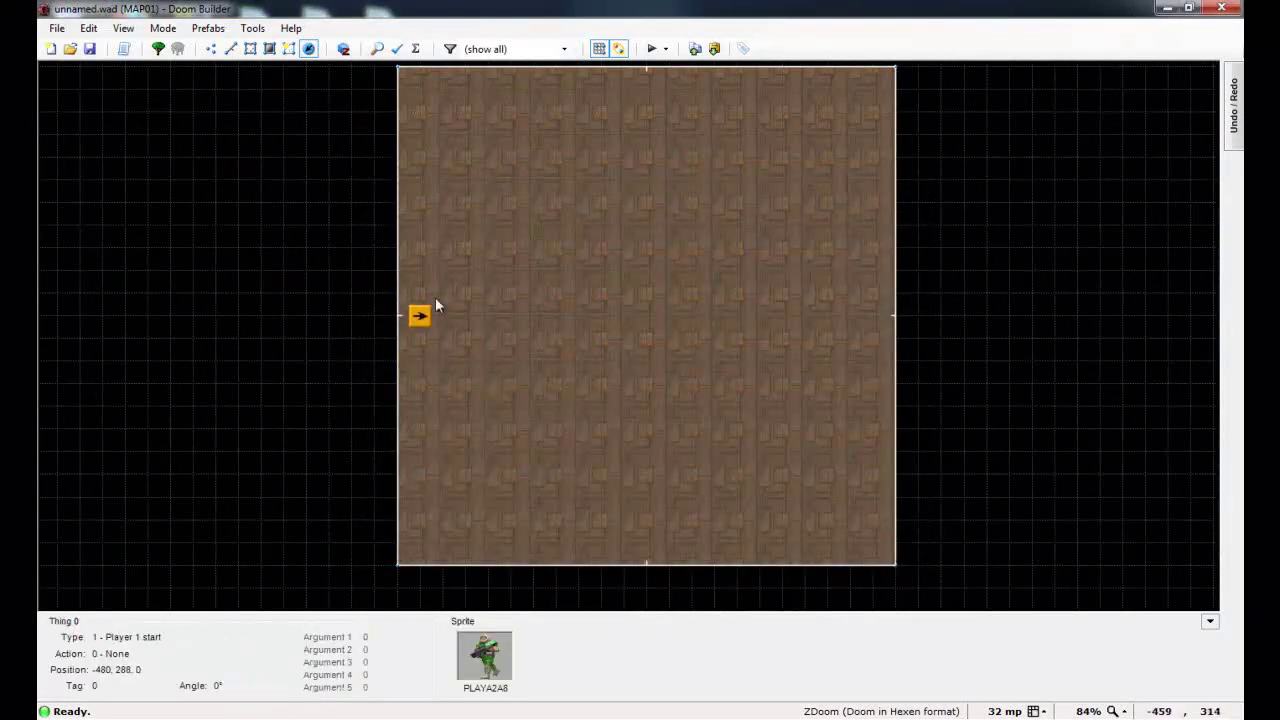
Step: Raise the room's ceiling to a height of 368 in the 3D visual mode, then return to the 2D map
click(343, 49)
scroll(310, 66, up, 6)
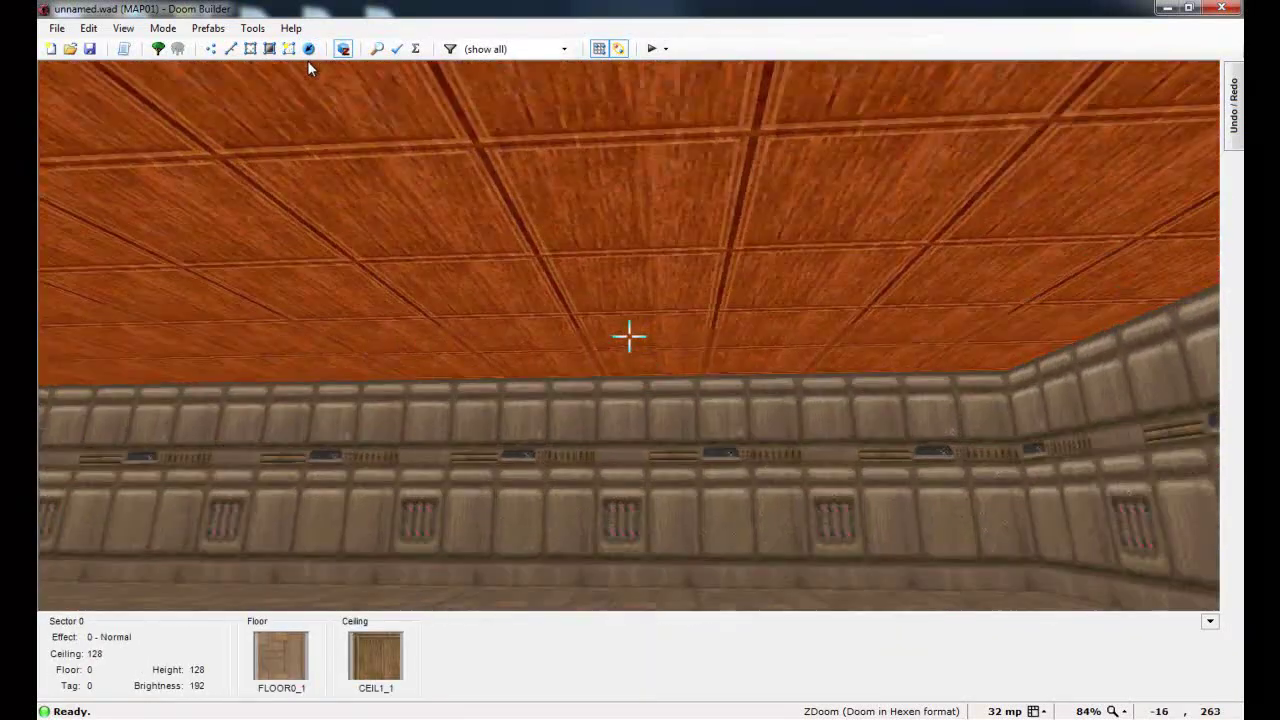
scroll(313, 68, up, 11)
scroll(100, 112, up, 6)
scroll(112, 307, up, 2)
scroll(113, 305, up, 5)
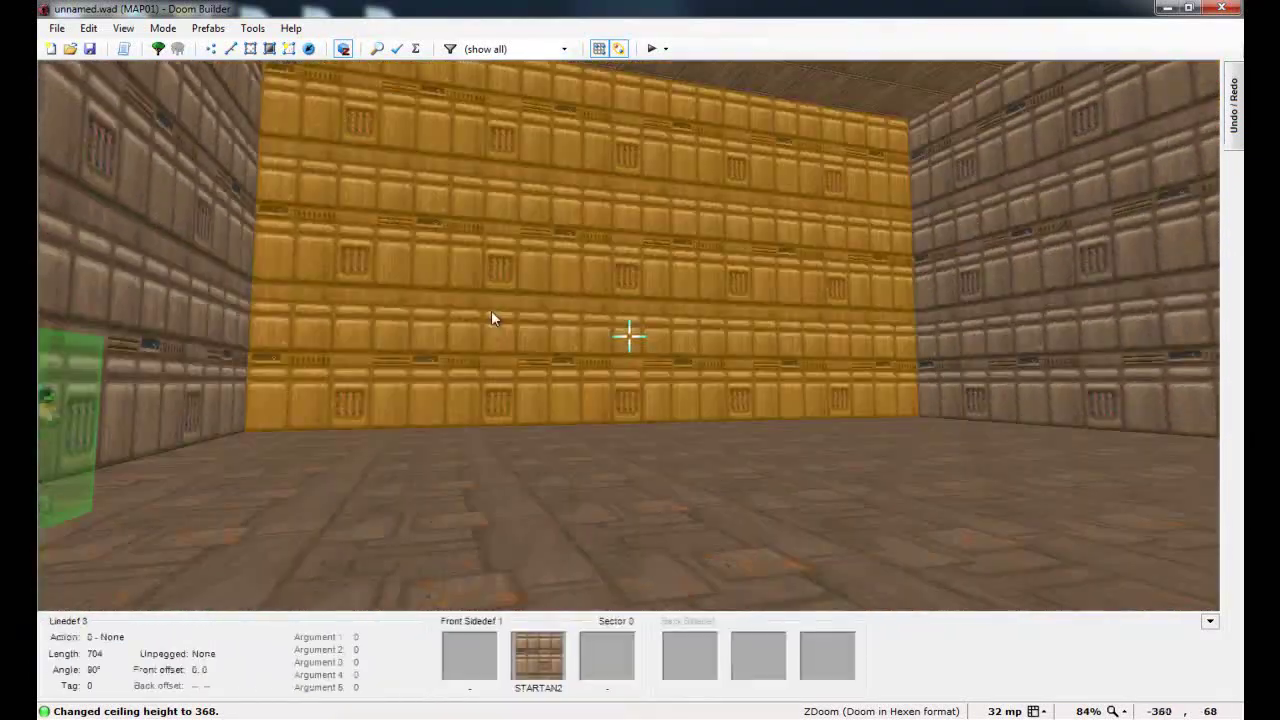
key(w)
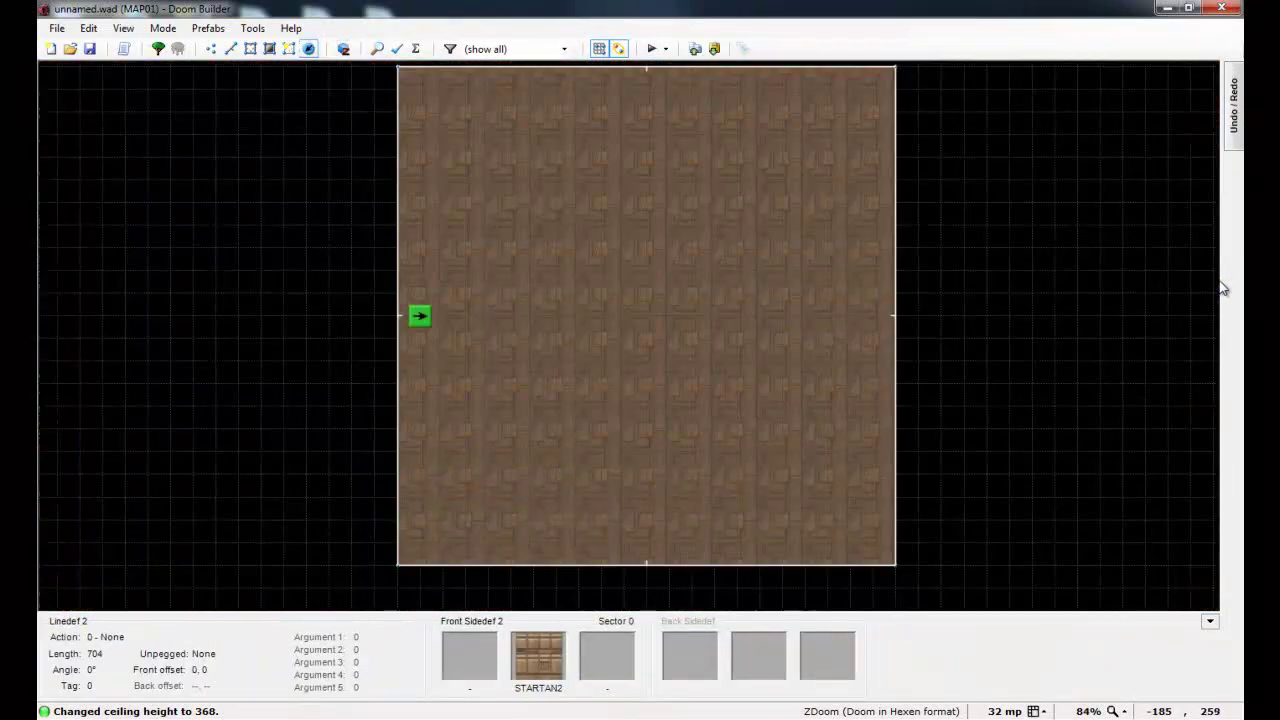
Step: Draw a square sector about 256 units wide inside the room, east of the player start
key(l)
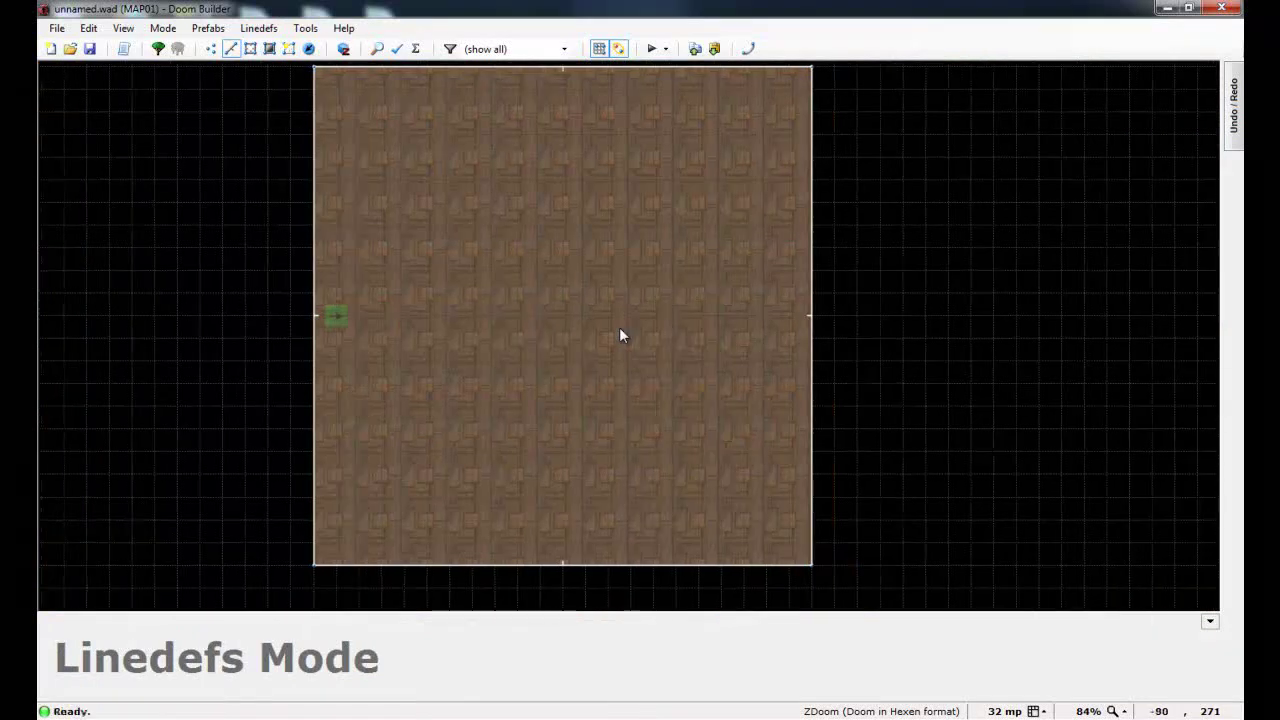
scroll(619, 327, down, 2)
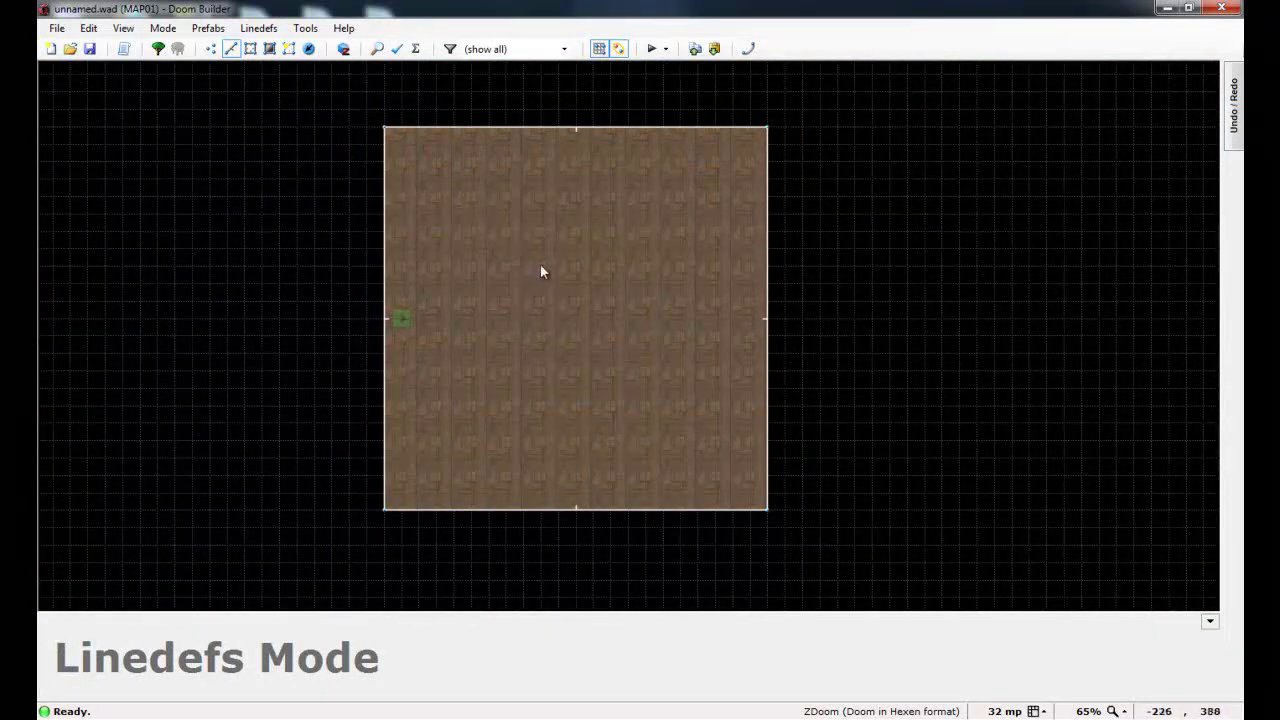
scroll(540, 268, up, 3)
scroll(537, 272, down, 2)
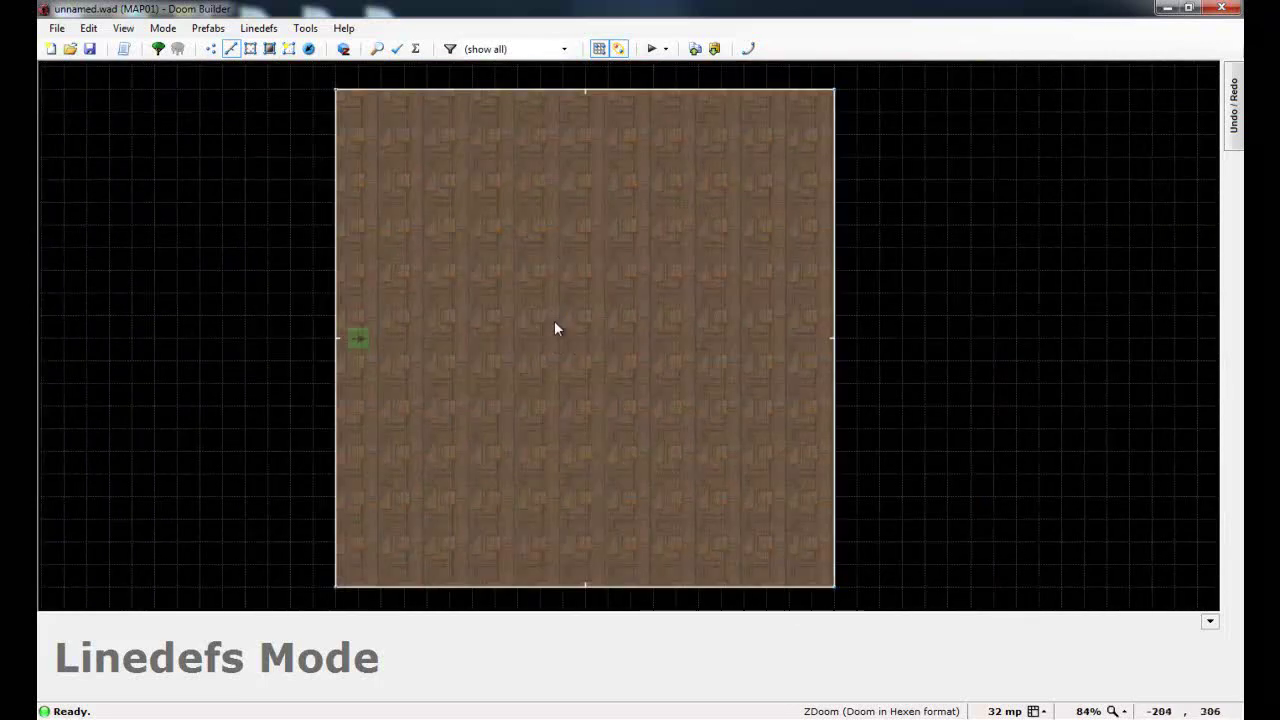
scroll(565, 306, up, 1)
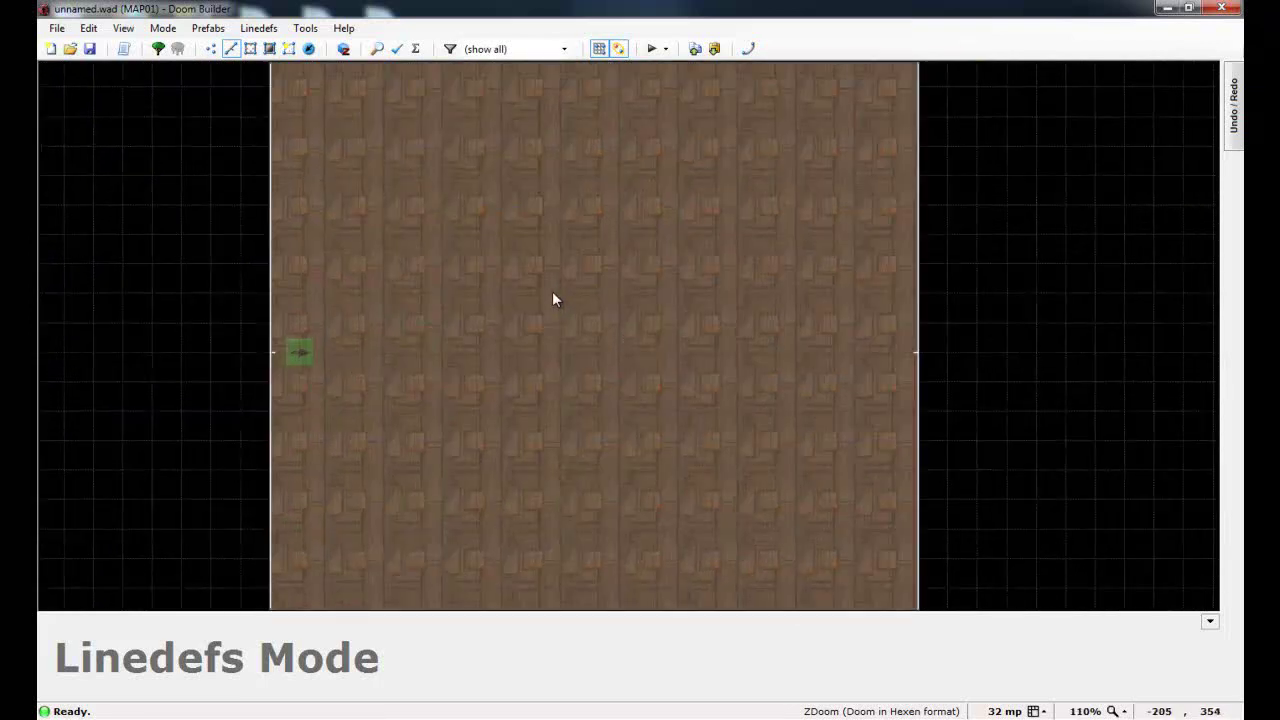
key(d)
click(505, 263)
click(505, 441)
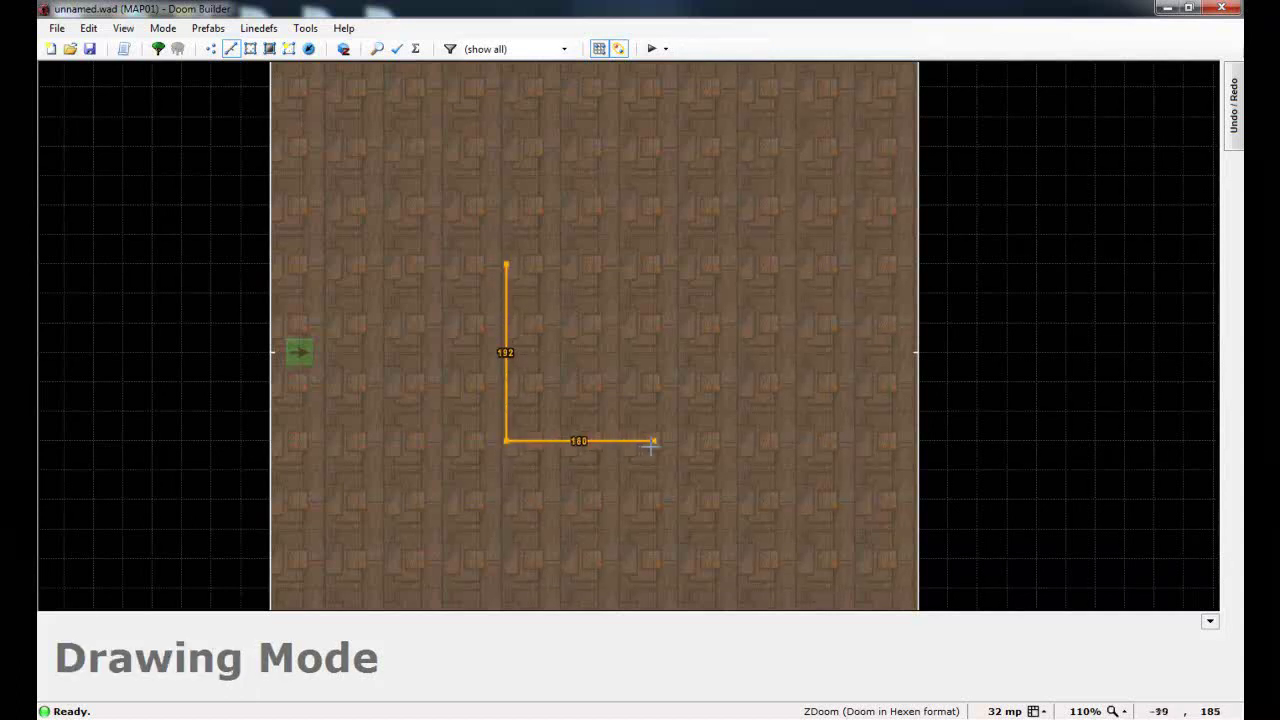
click(682, 440)
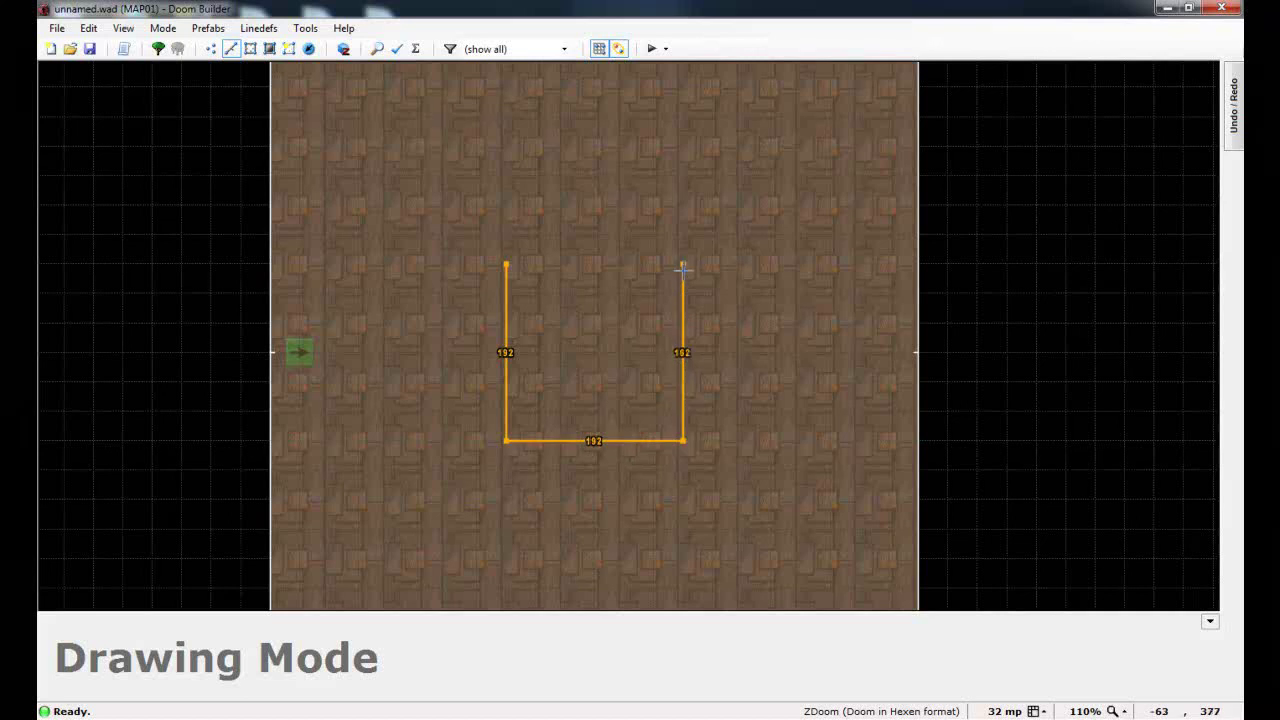
click(682, 205)
click(506, 263)
drag(683, 440, 740, 437)
scroll(825, 437, down, 1)
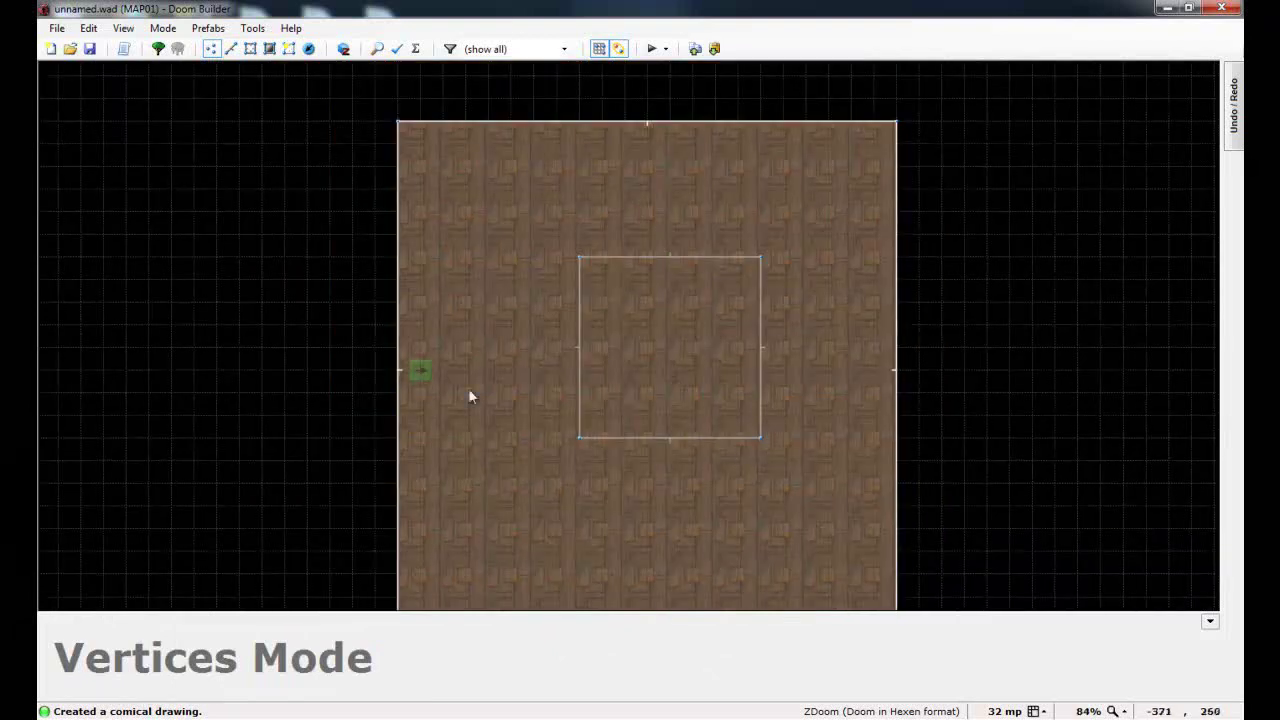
Step: Move the inner sector's north and east vertices inward to make it a 192 by 192 square centred in the room
scroll(714, 404, up, 1)
scroll(737, 403, up, 2)
drag(440, 117, 806, 220)
right_drag(775, 157, 770, 233)
drag(737, 166, 826, 538)
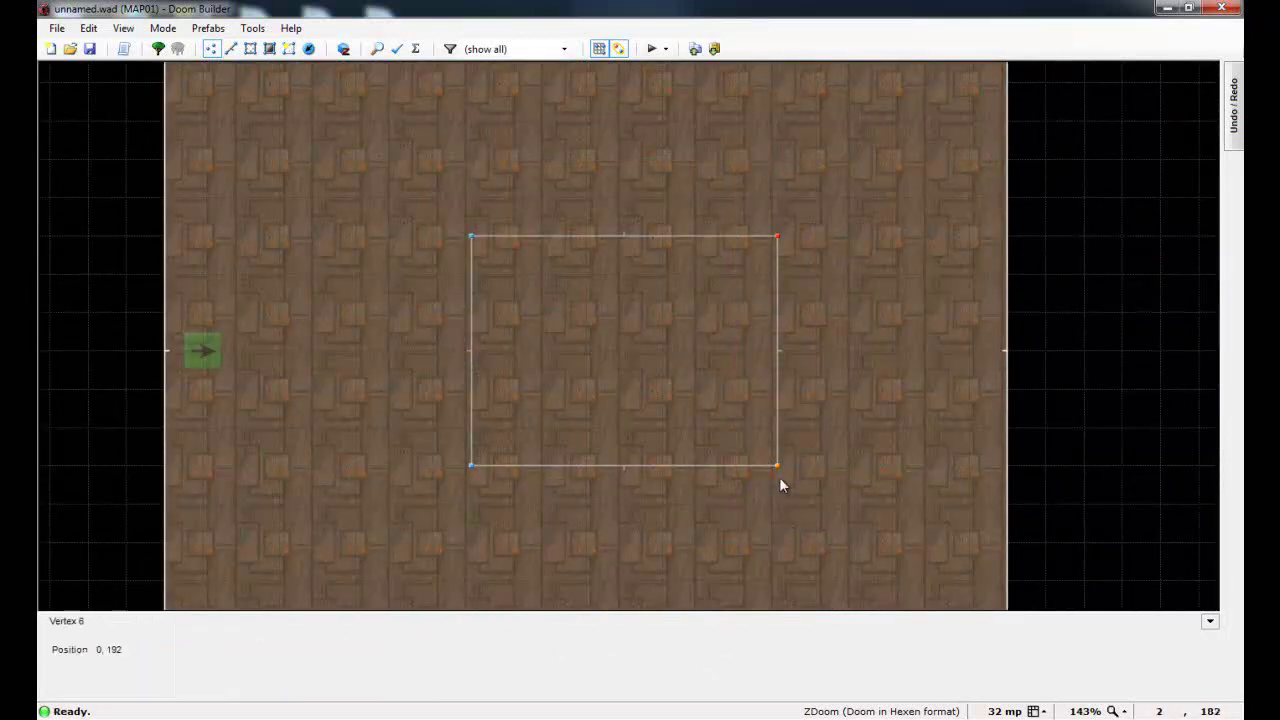
drag(779, 478, 701, 470)
scroll(822, 431, down, 1)
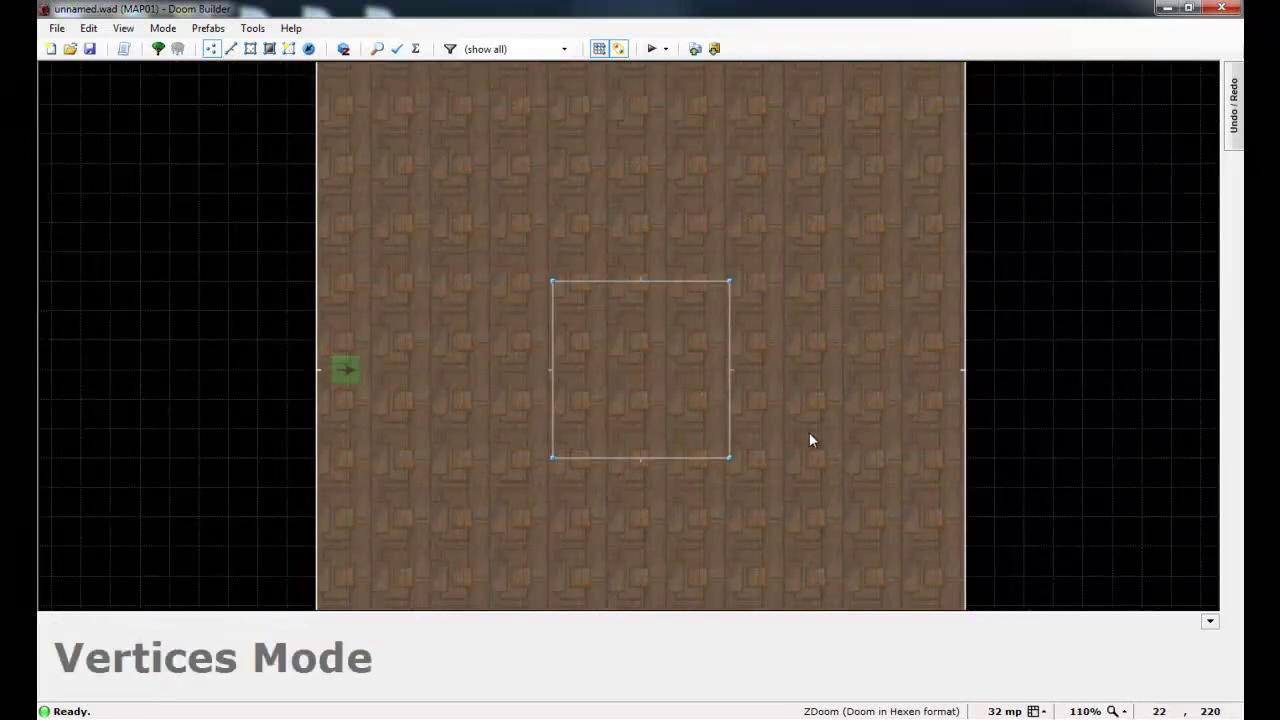
Step: Draw a small right-triangle sector with 64-unit legs in the empty space outside the room's east wall
key(l)
key(Right)
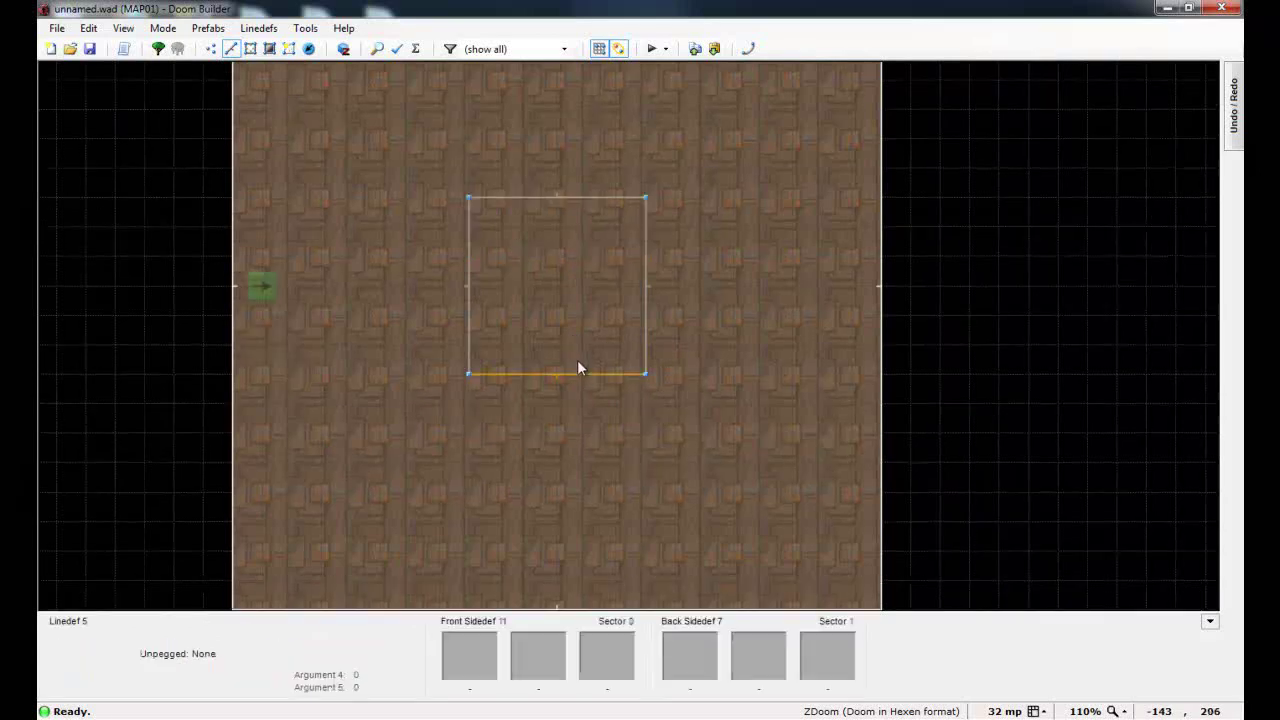
scroll(746, 355, down, 2)
scroll(788, 255, up, 3)
key(Right)
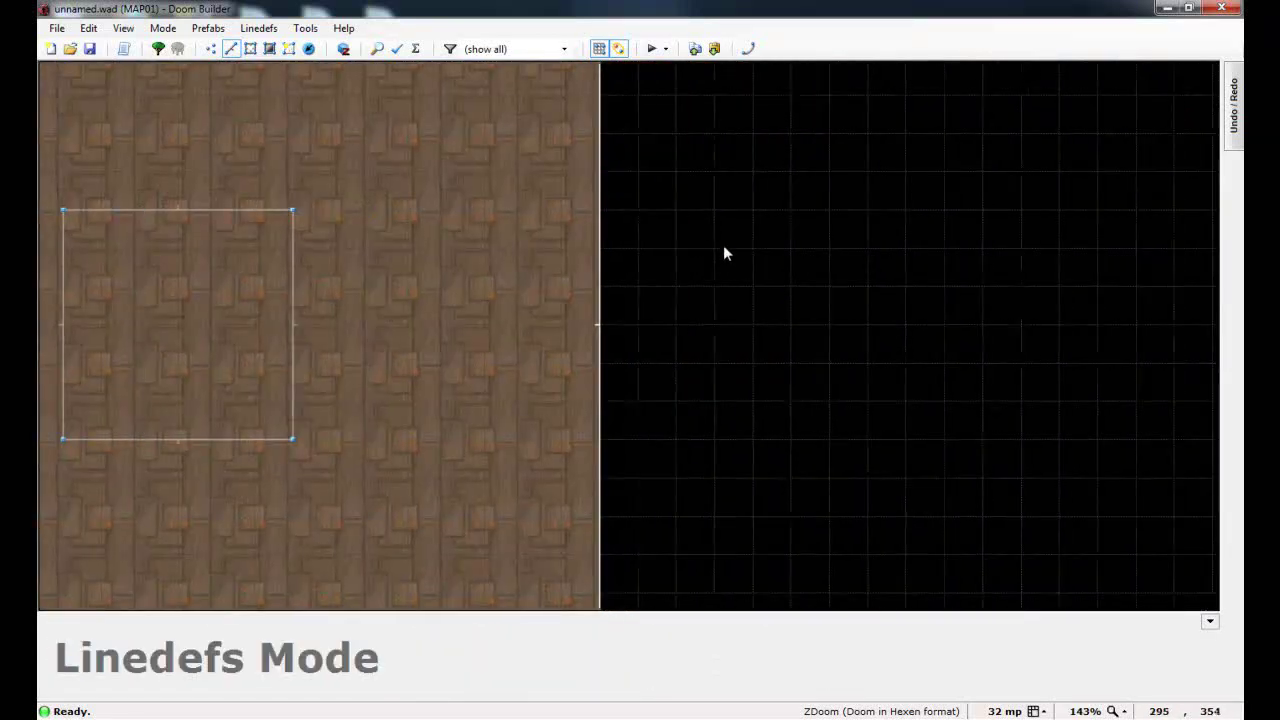
right_click(676, 214)
click(671, 290)
click(751, 286)
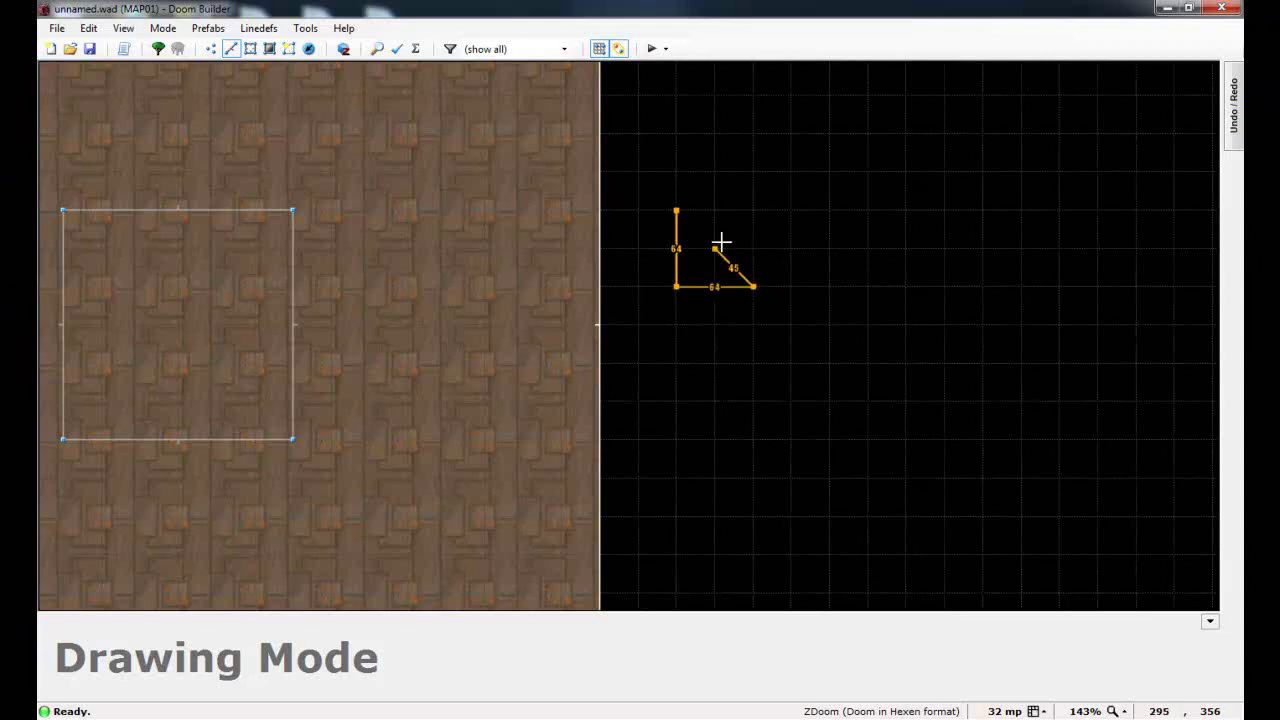
click(676, 211)
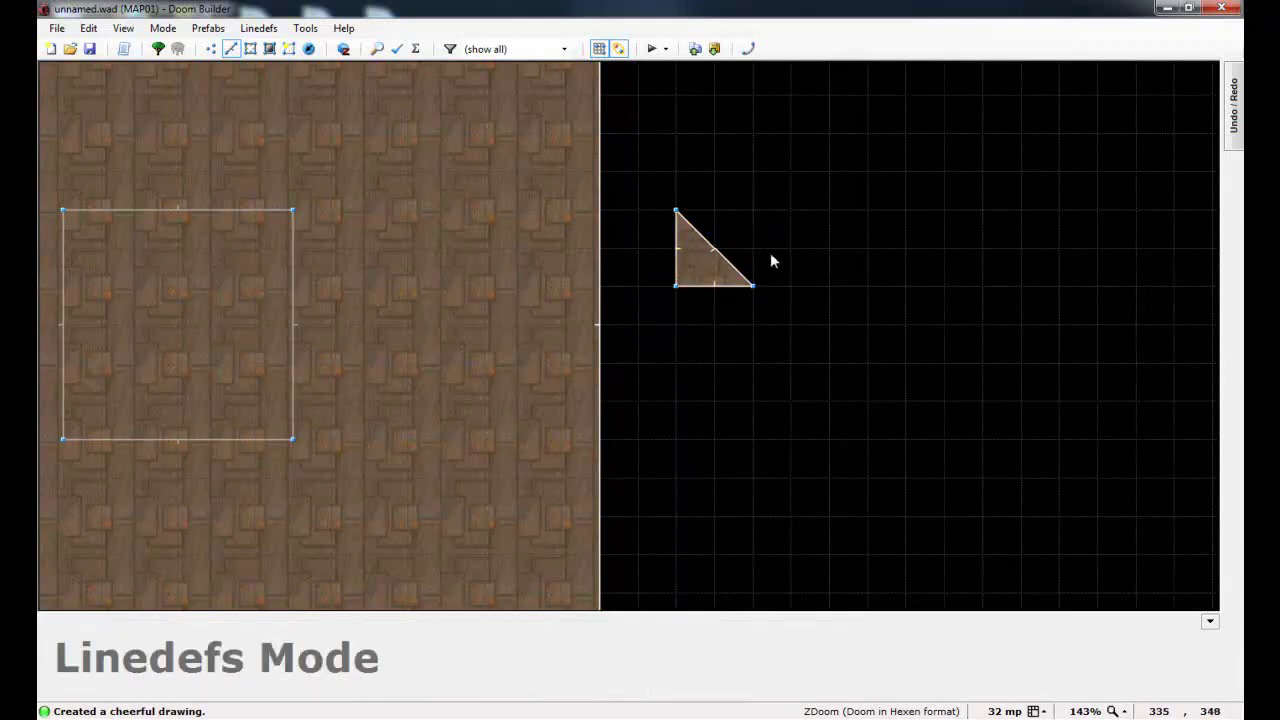
Step: Assign action 160 (Sector 3D Floor) with sector tag 1 to the control triangle's diagonal line
scroll(770, 250, down, 1)
scroll(742, 270, down, 1)
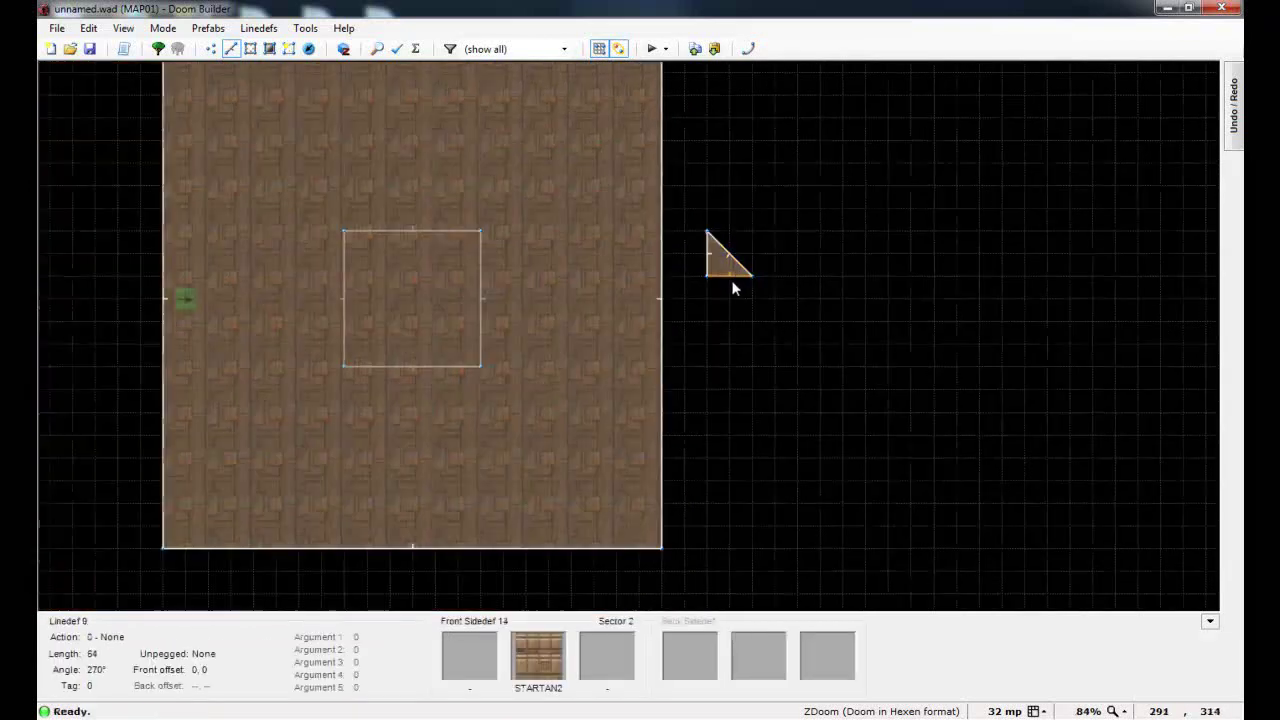
key(Left)
key(Up)
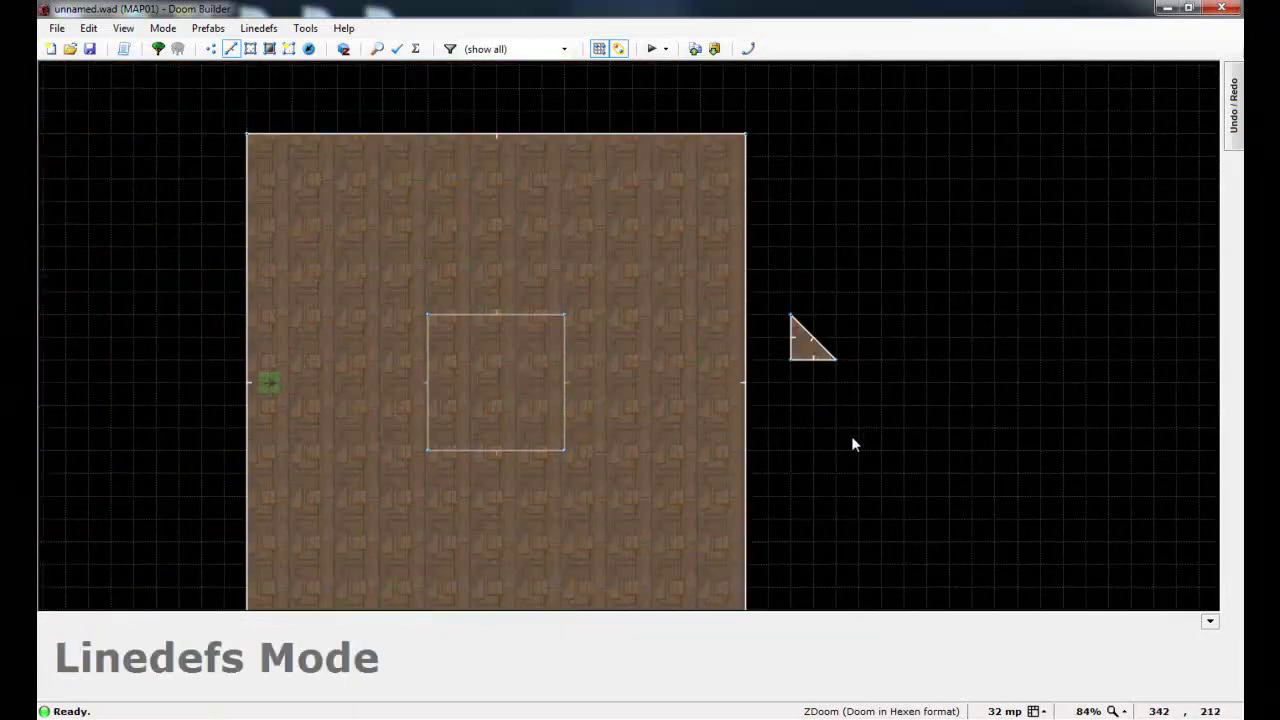
key(Down)
scroll(860, 258, up, 1)
scroll(857, 264, up, 1)
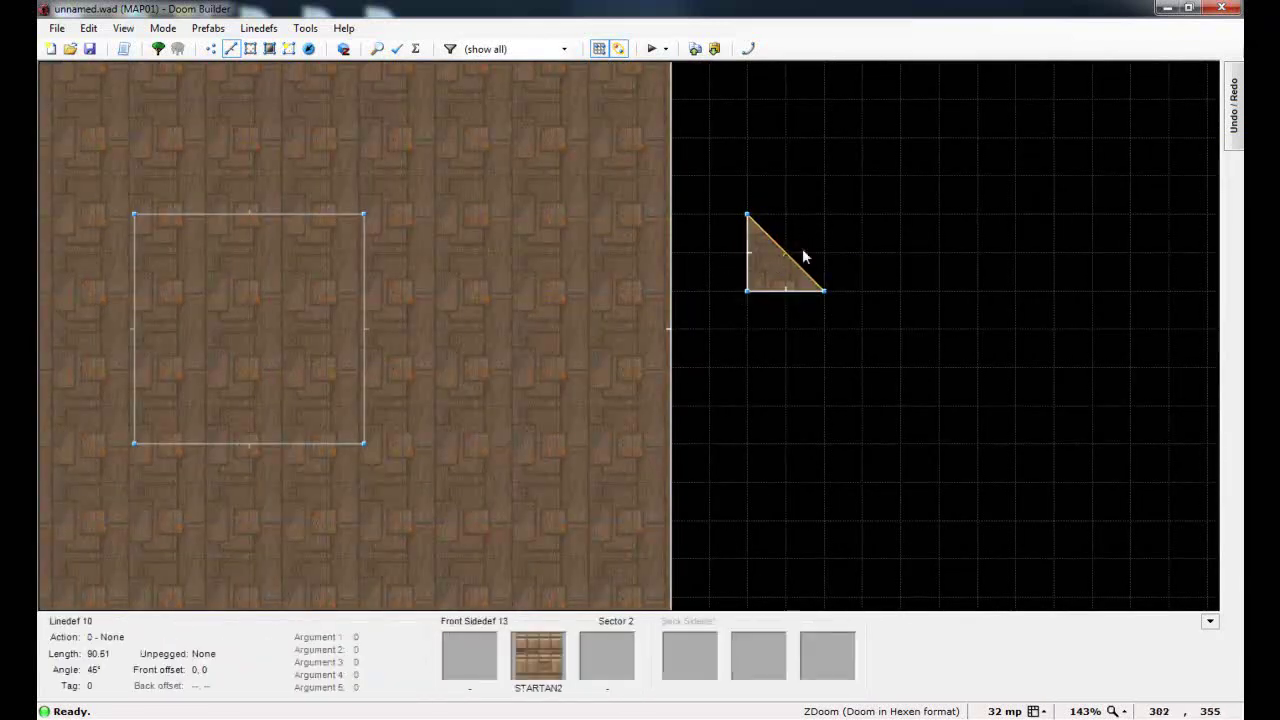
right_click(791, 252)
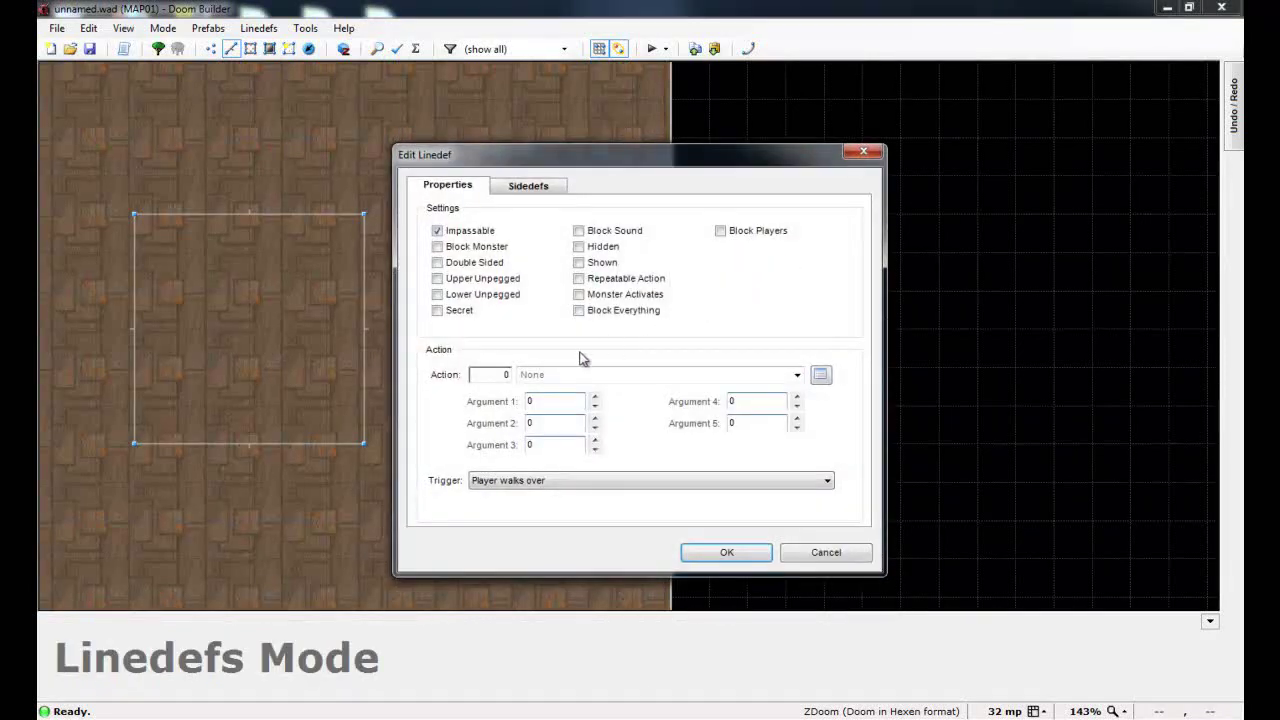
click(503, 374)
text(160)
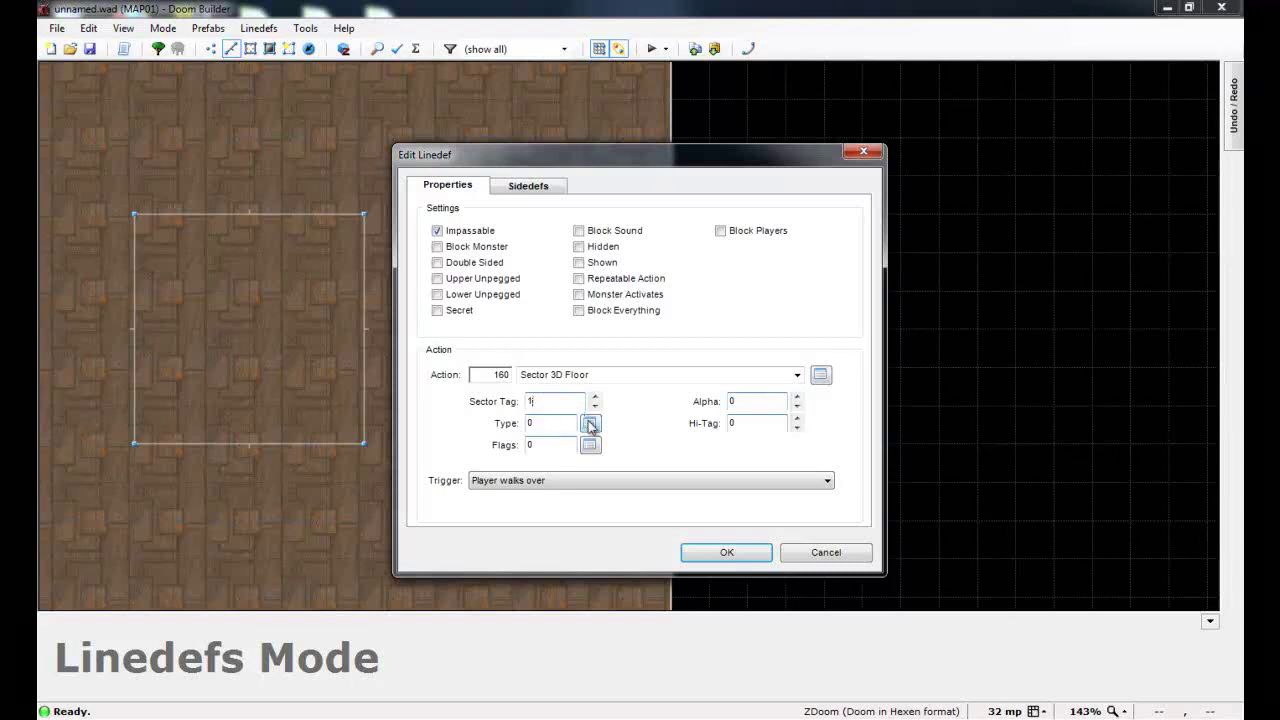
Step: Set the 3D floor action's type to Solid and its alpha to 255, and apply the line properties
click(590, 424)
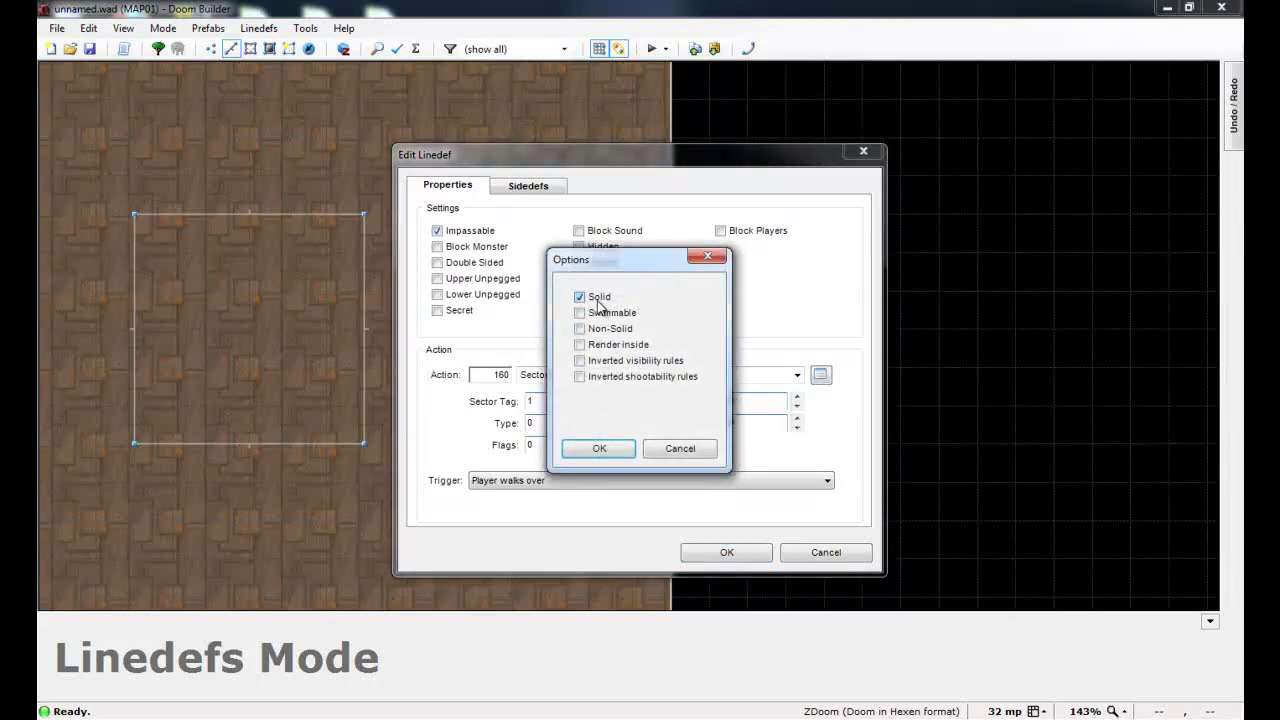
click(606, 450)
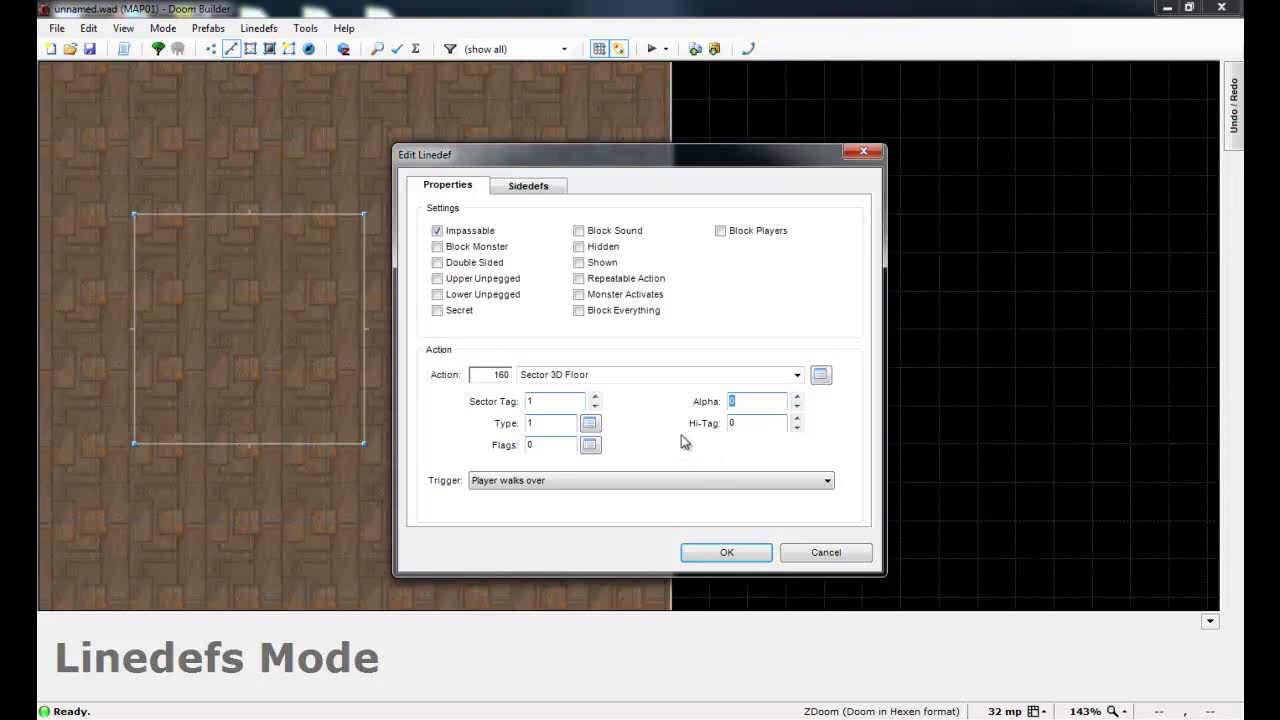
text(255)
click(714, 550)
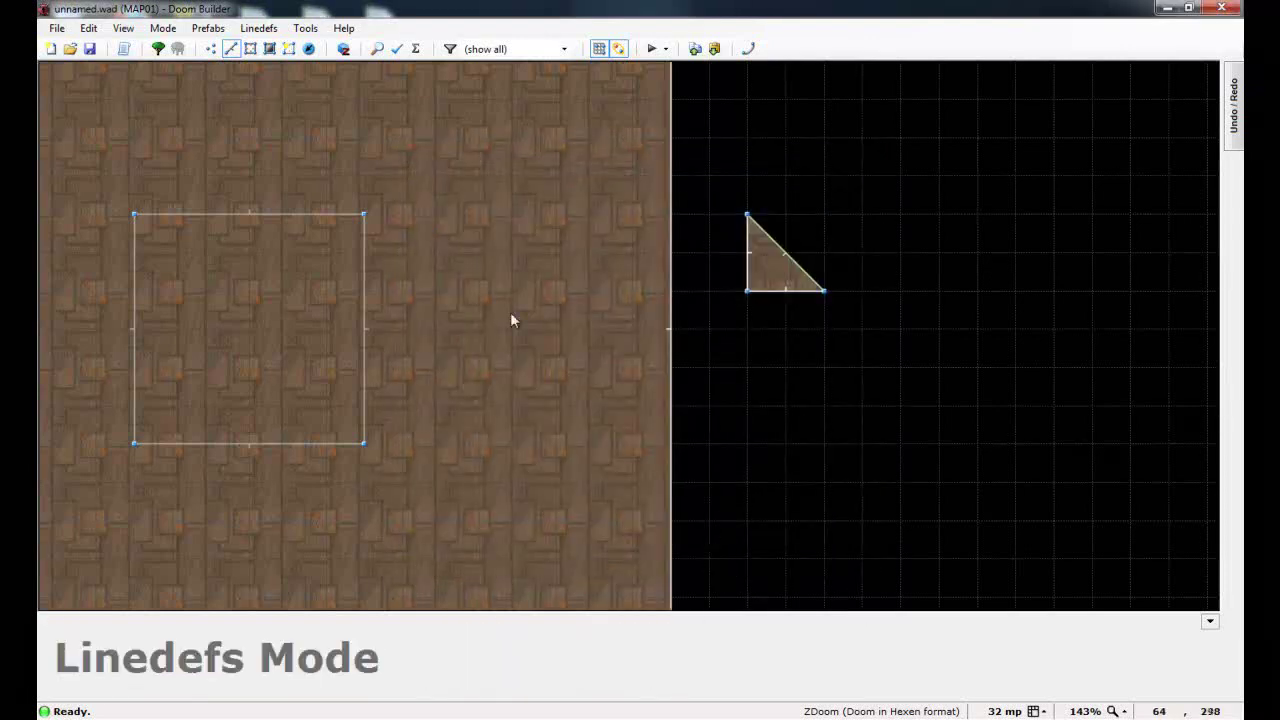
Step: Set the central square sector's tag to 1 to match the 3D floor action's sector tag
scroll(545, 387, down, 3)
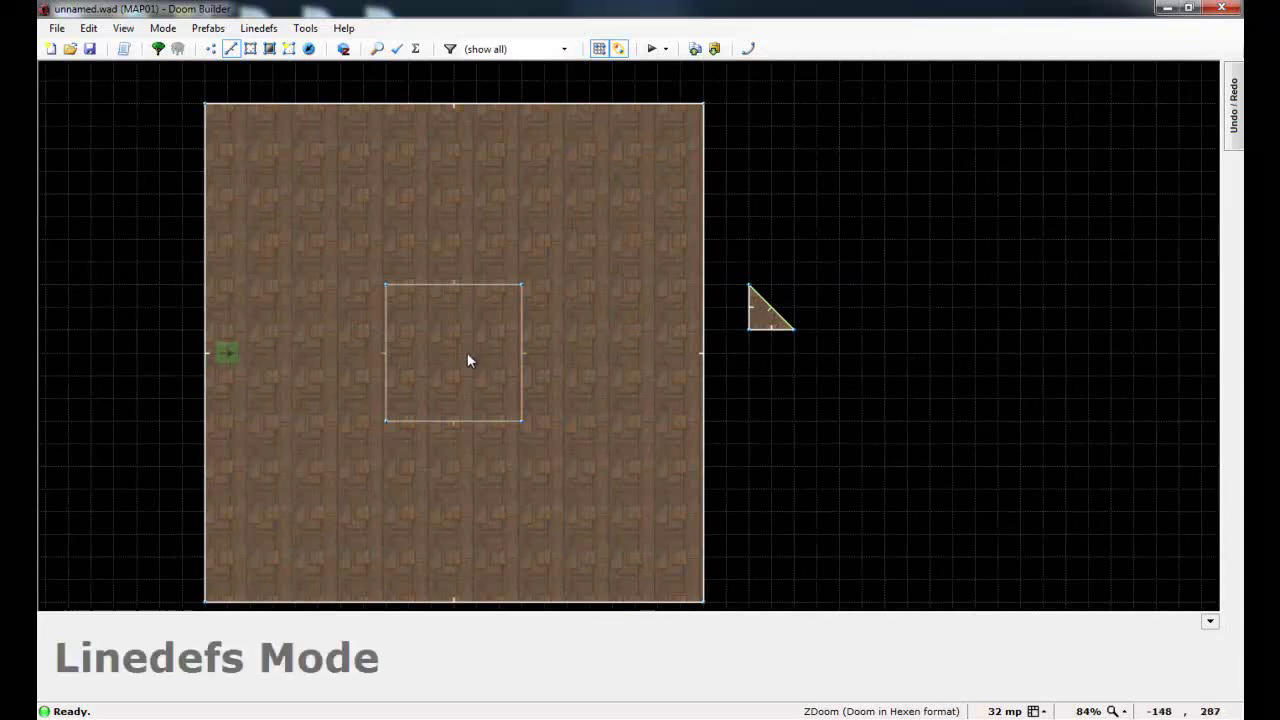
scroll(445, 360, up, 3)
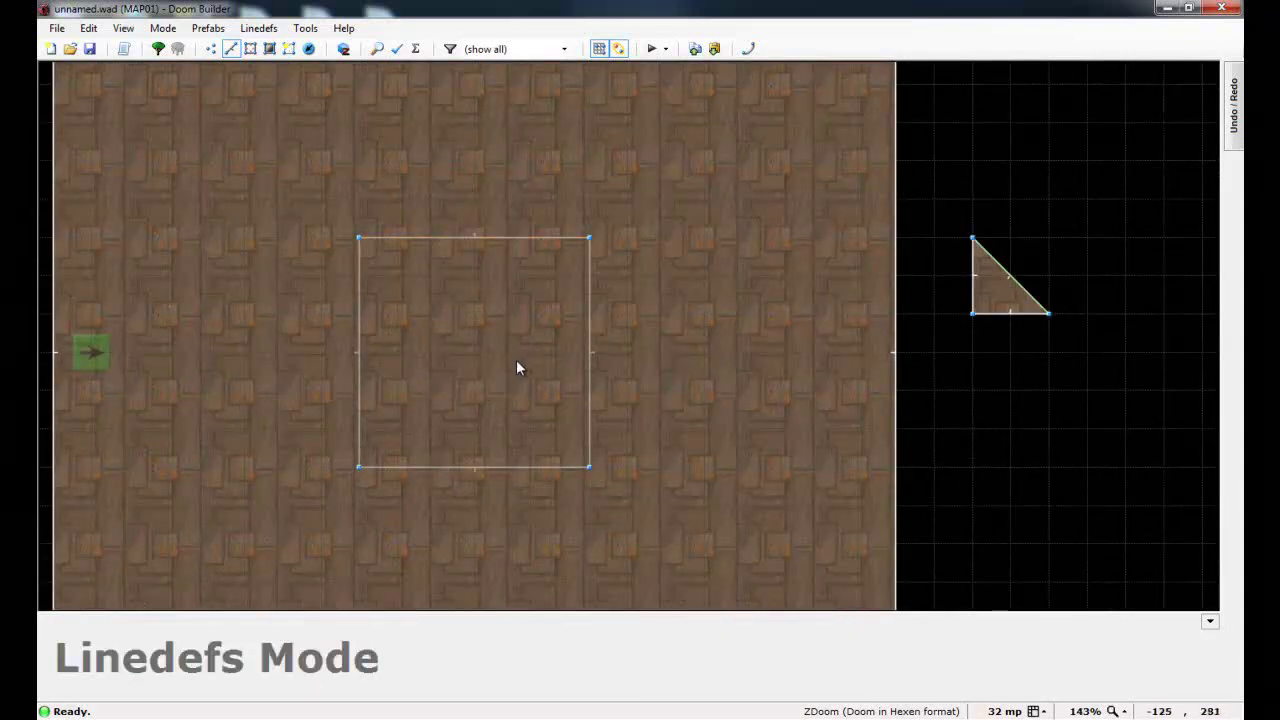
key(Left)
key(Left)
key(s)
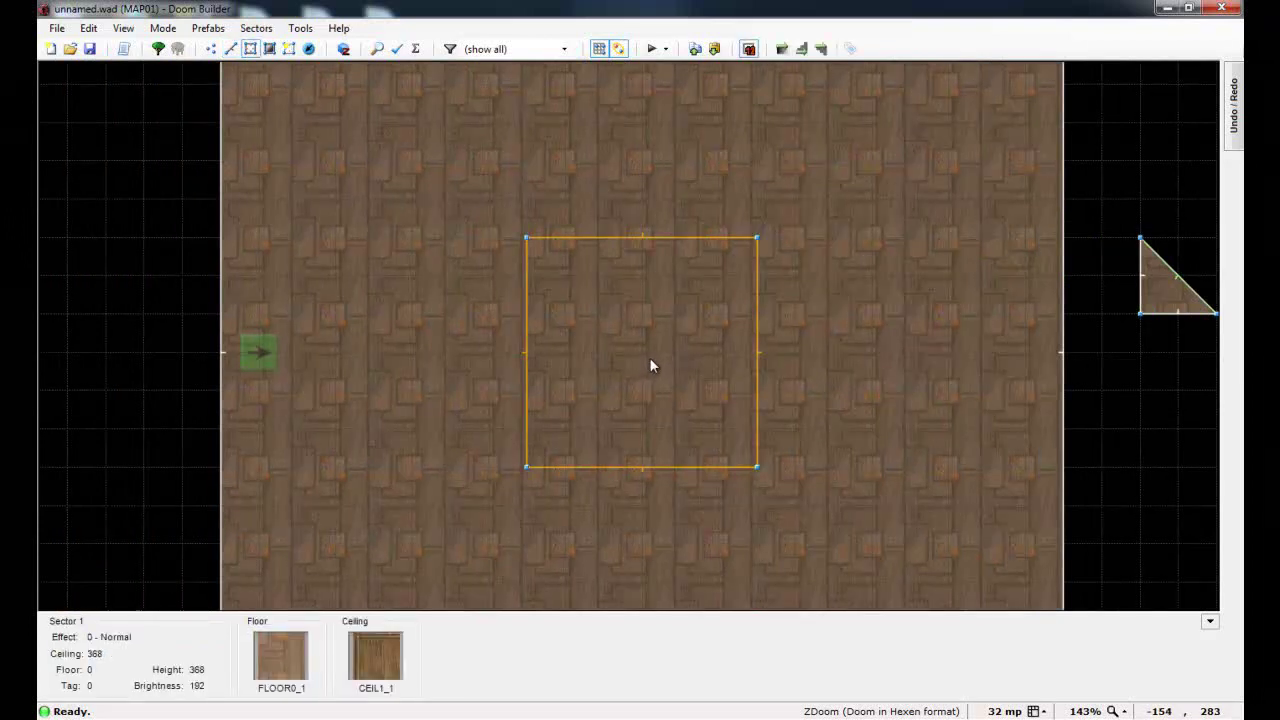
click(640, 364)
right_click(641, 367)
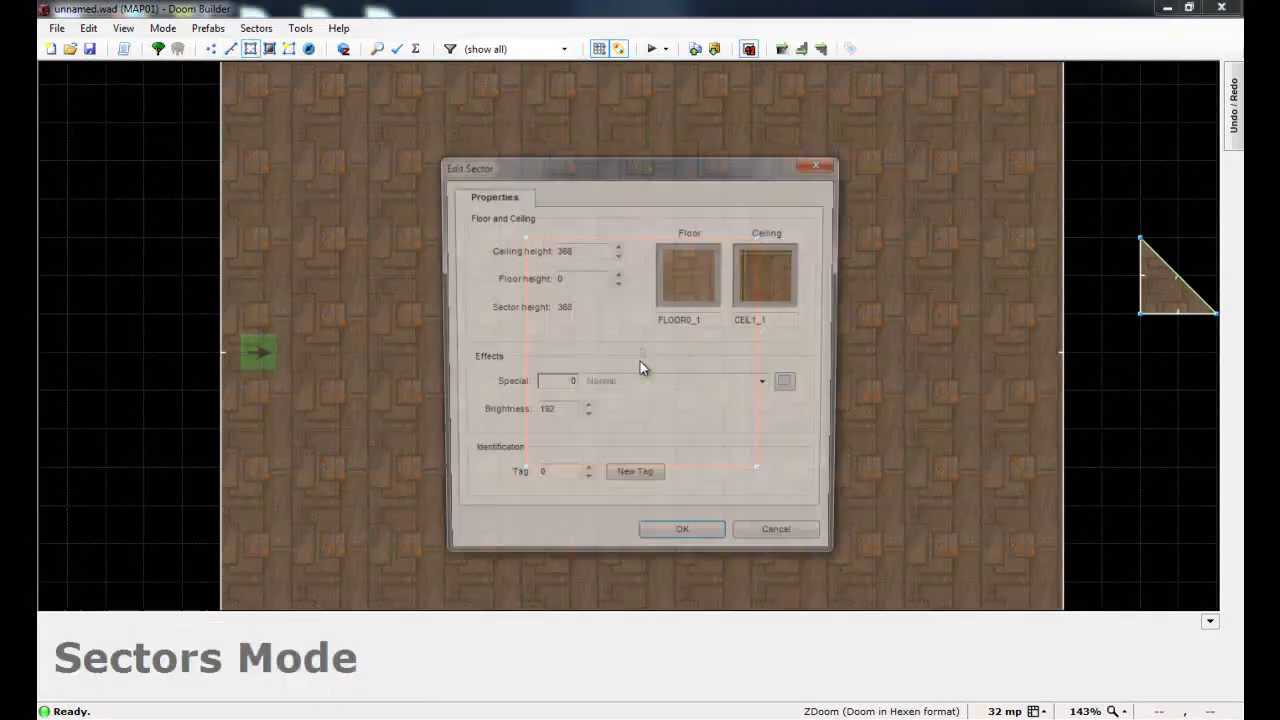
click(585, 475)
click(692, 541)
Step: Examine the solid block at the room's centre from all sides in the 3D visual mode, with gravity off
scroll(748, 500, down, 1)
key(Right)
key(Right)
key(l)
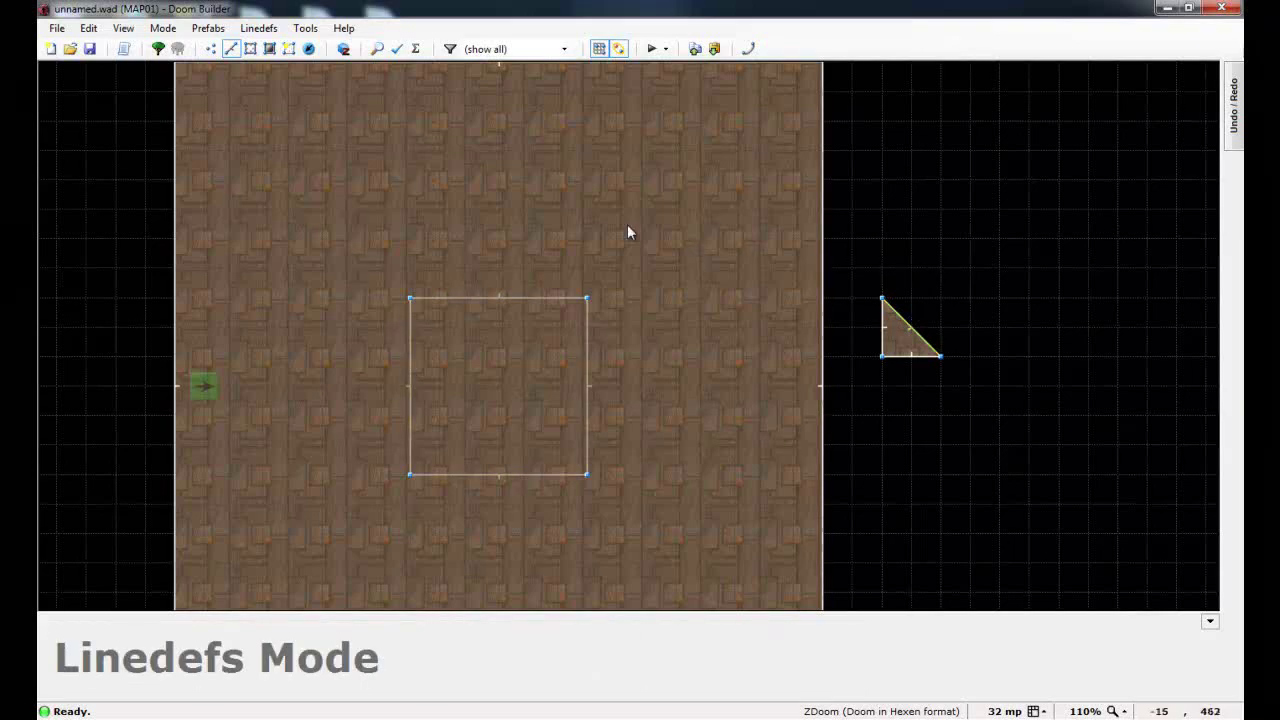
click(344, 50)
key(d)
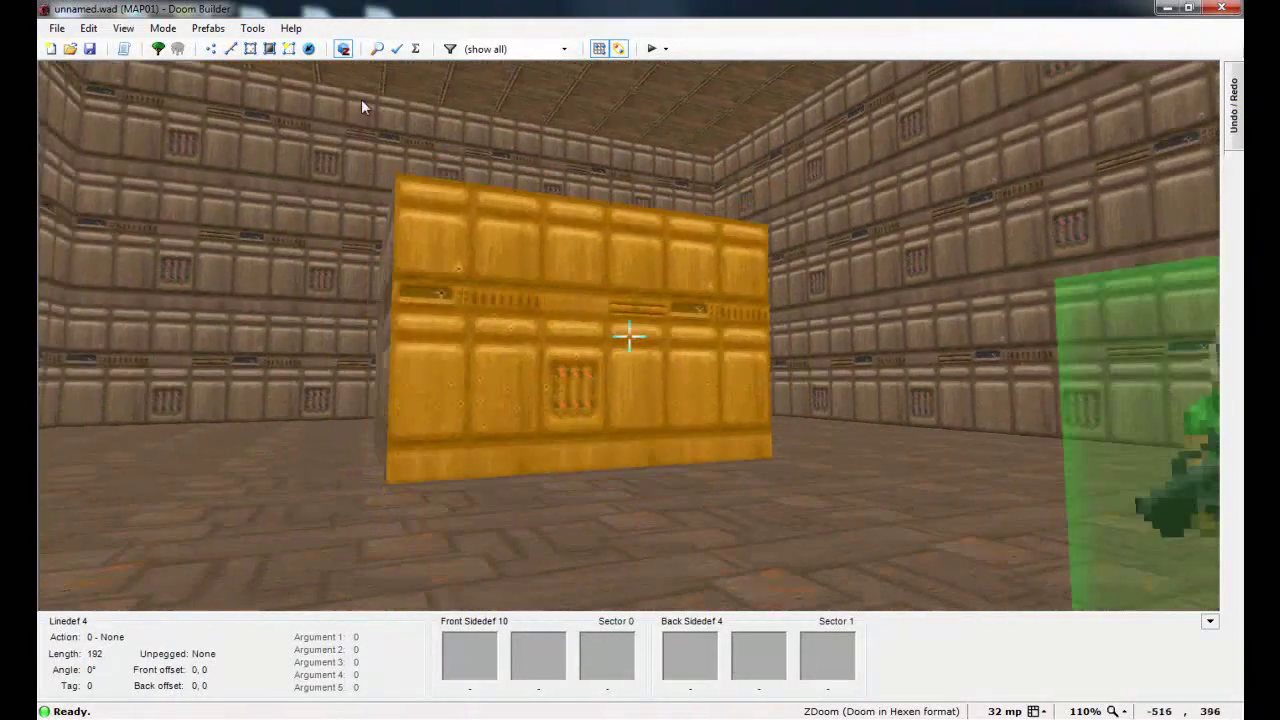
key(e)
key(g)
key(d)
key(e)
key(d)
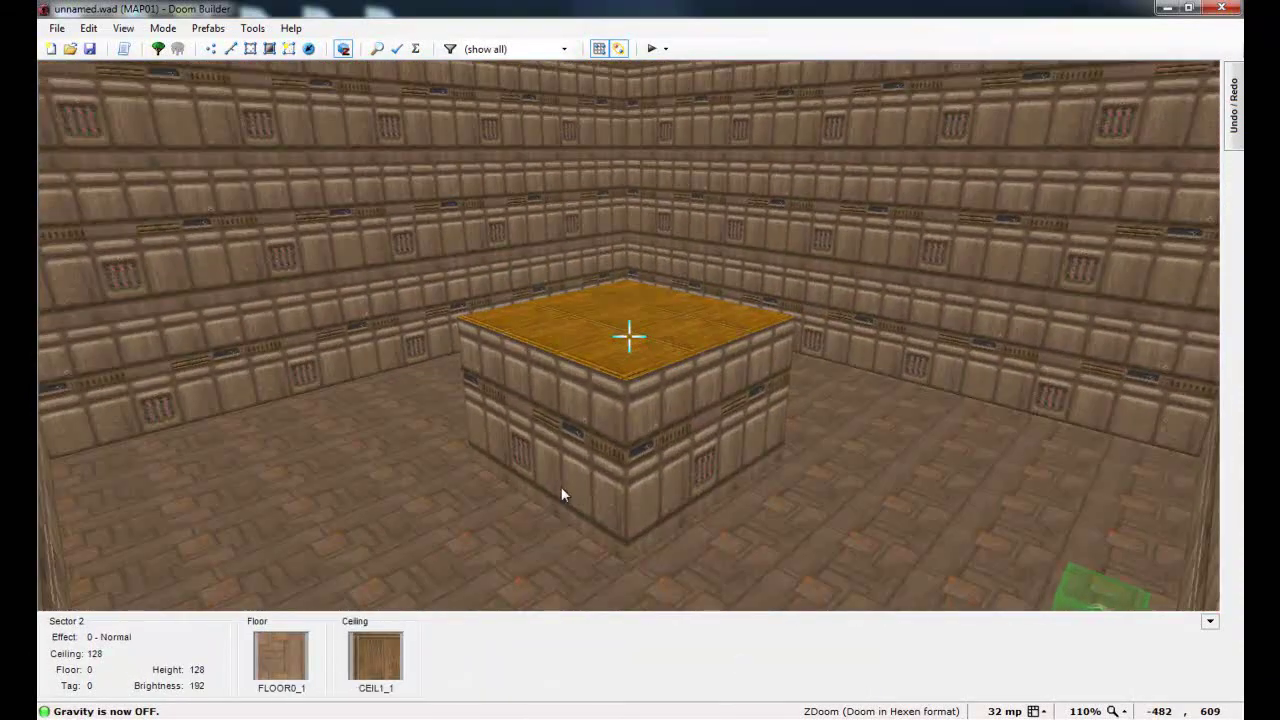
key(e)
key(s)
key(s)
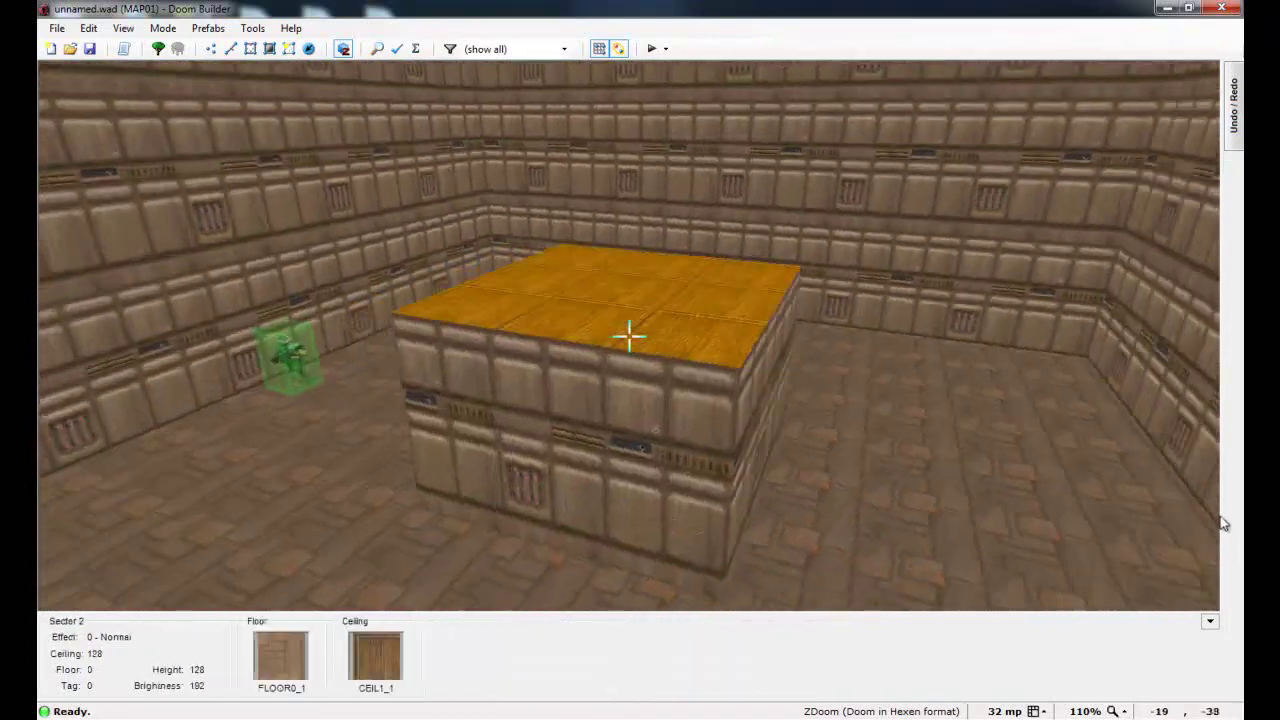
key(s)
key(s)
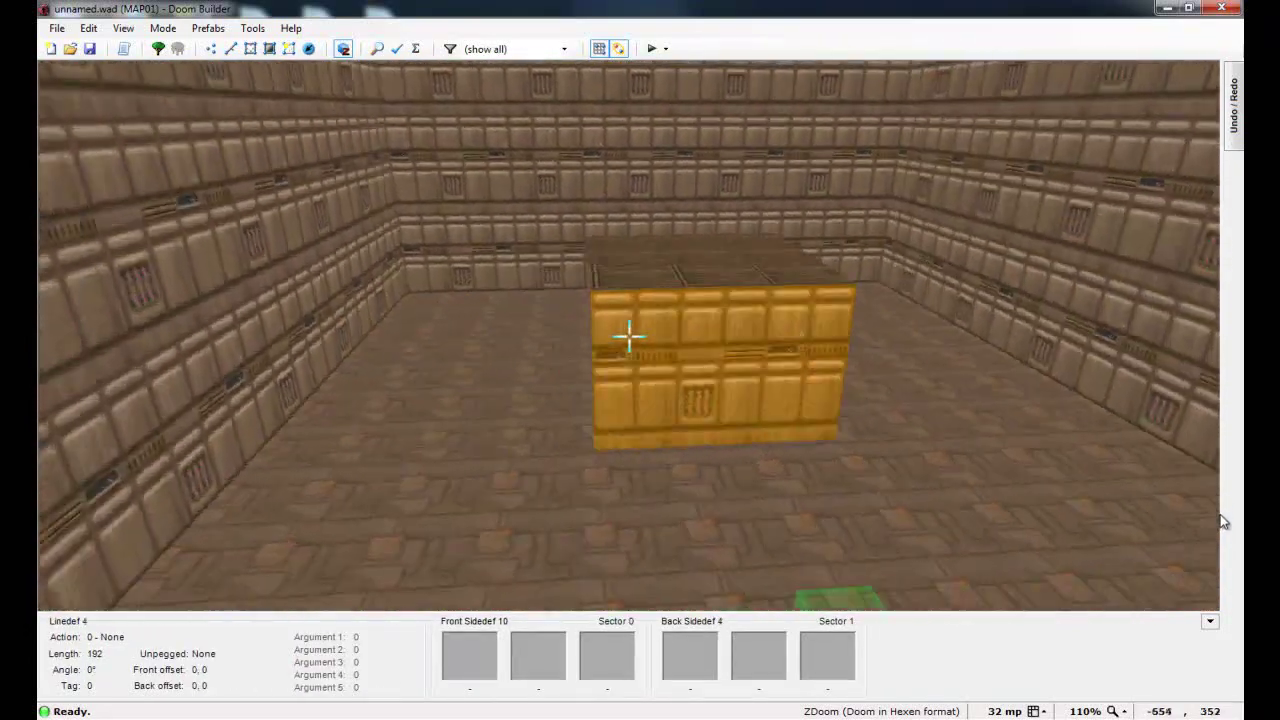
key(e)
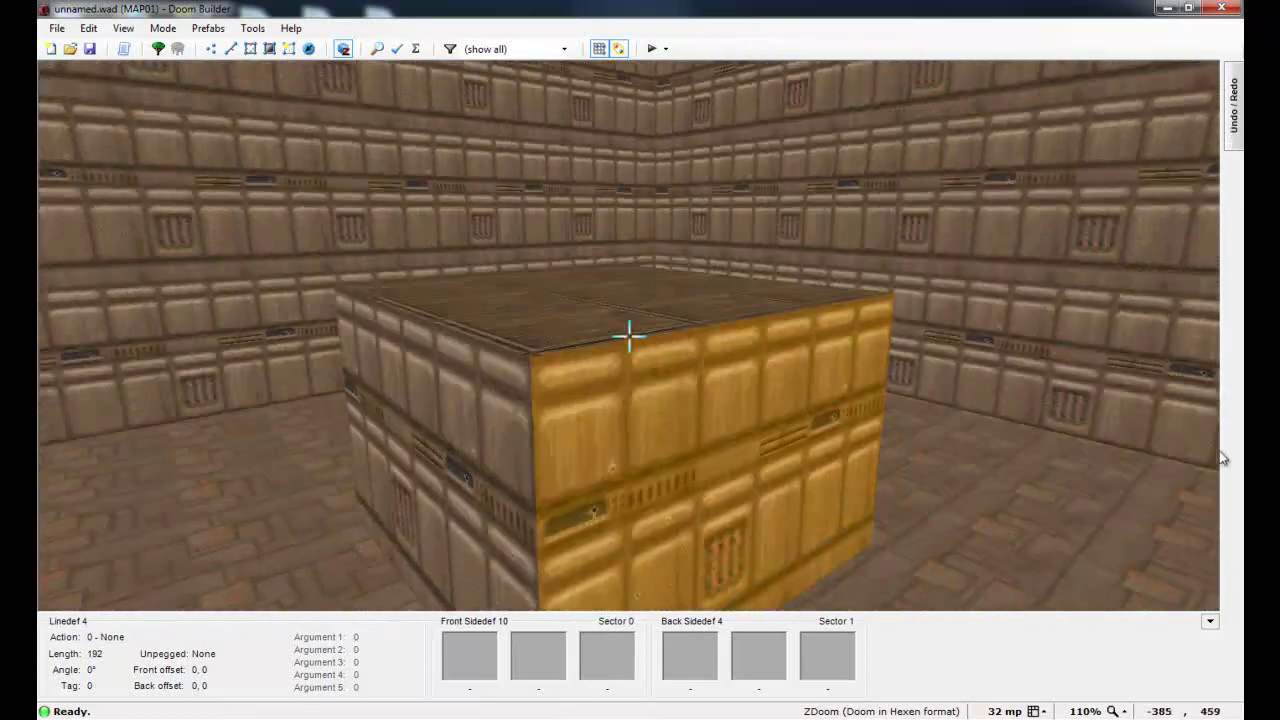
key(d)
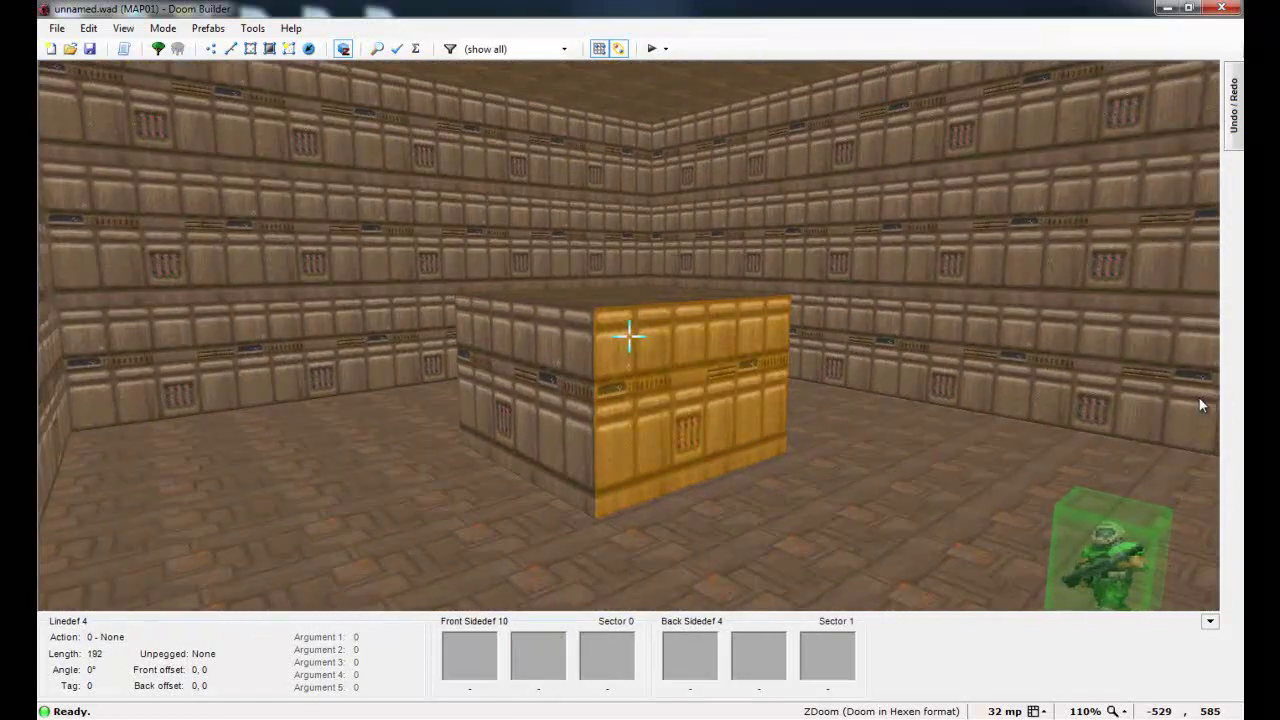
key(e)
key(s)
key(s)
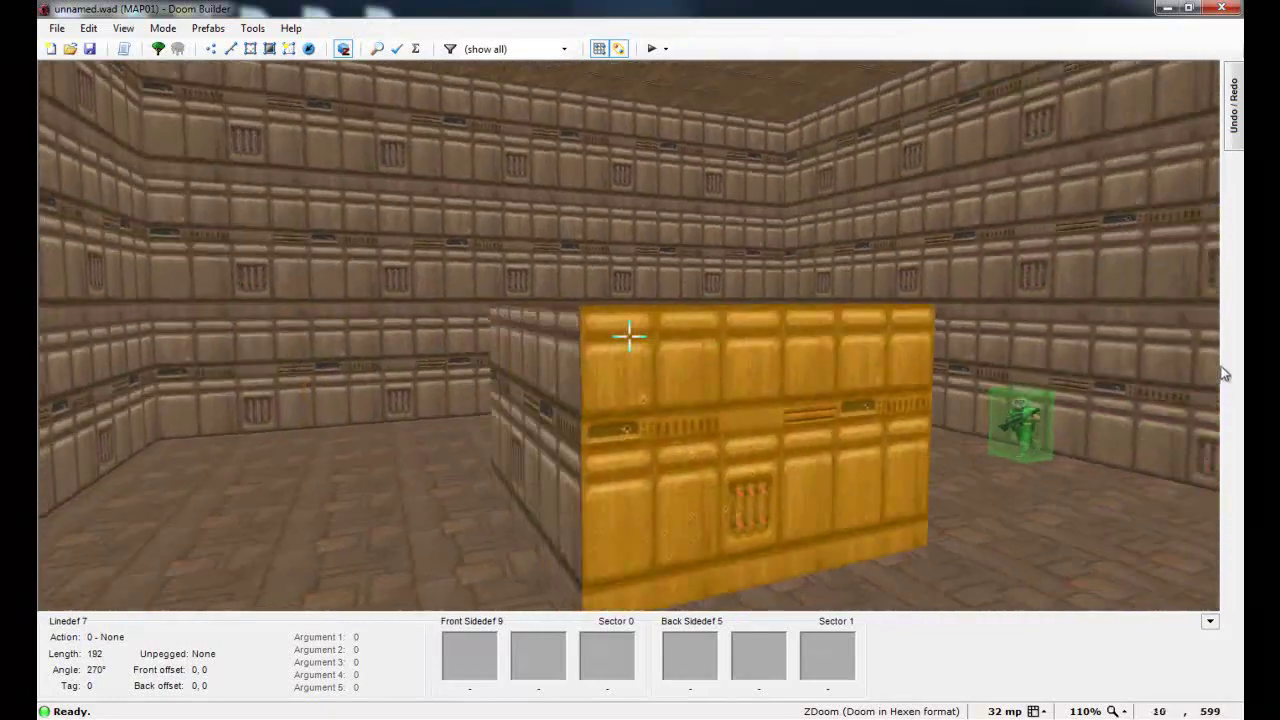
key(e)
key(d)
key(s)
key(s)
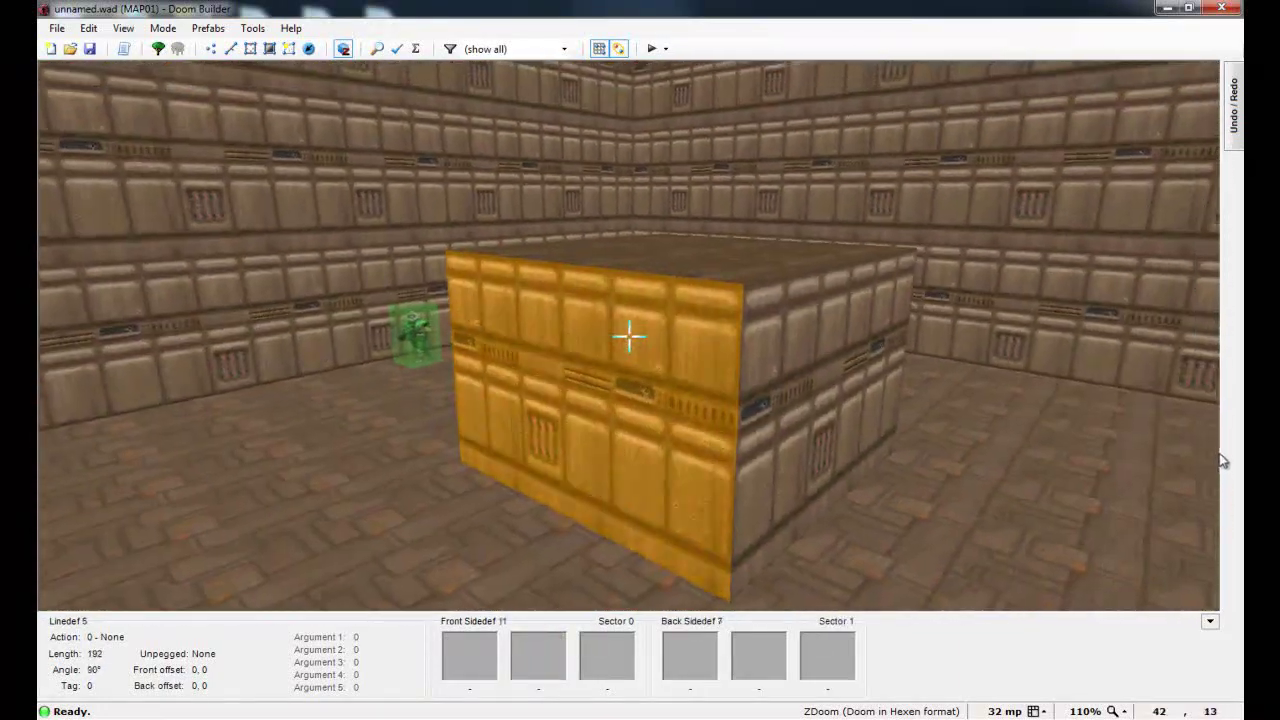
key(d)
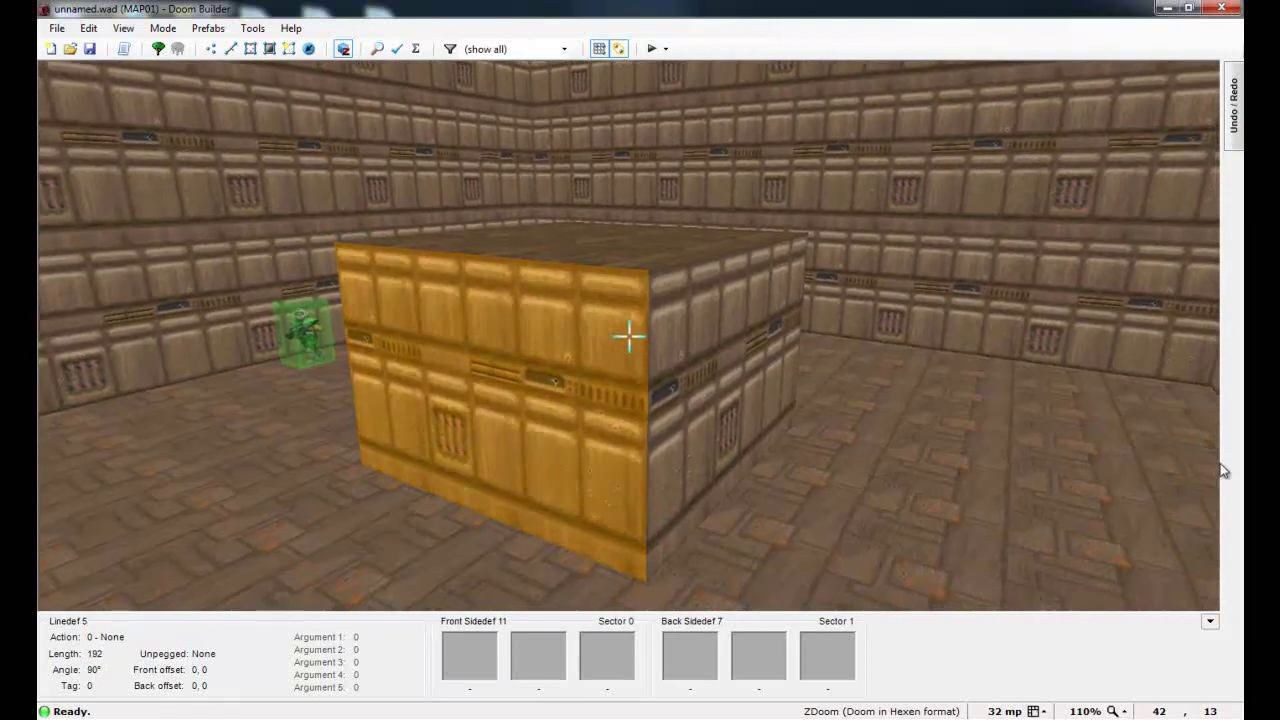
key(d)
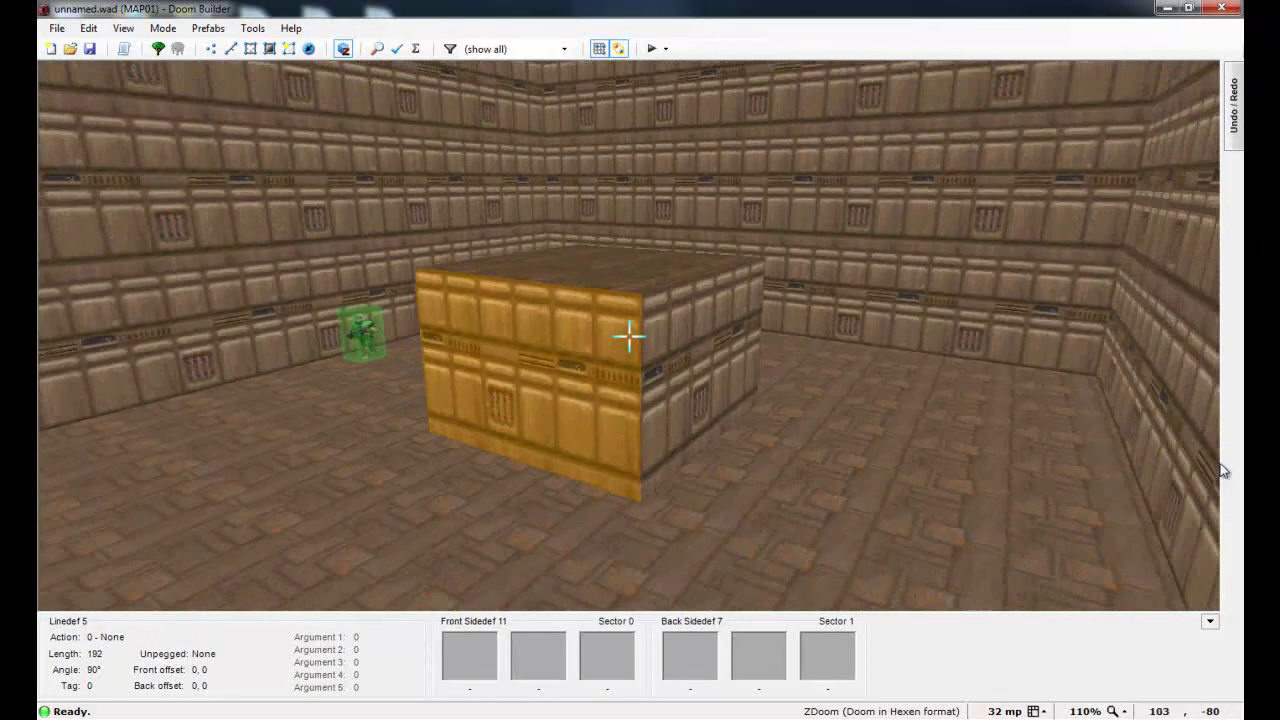
key(f)
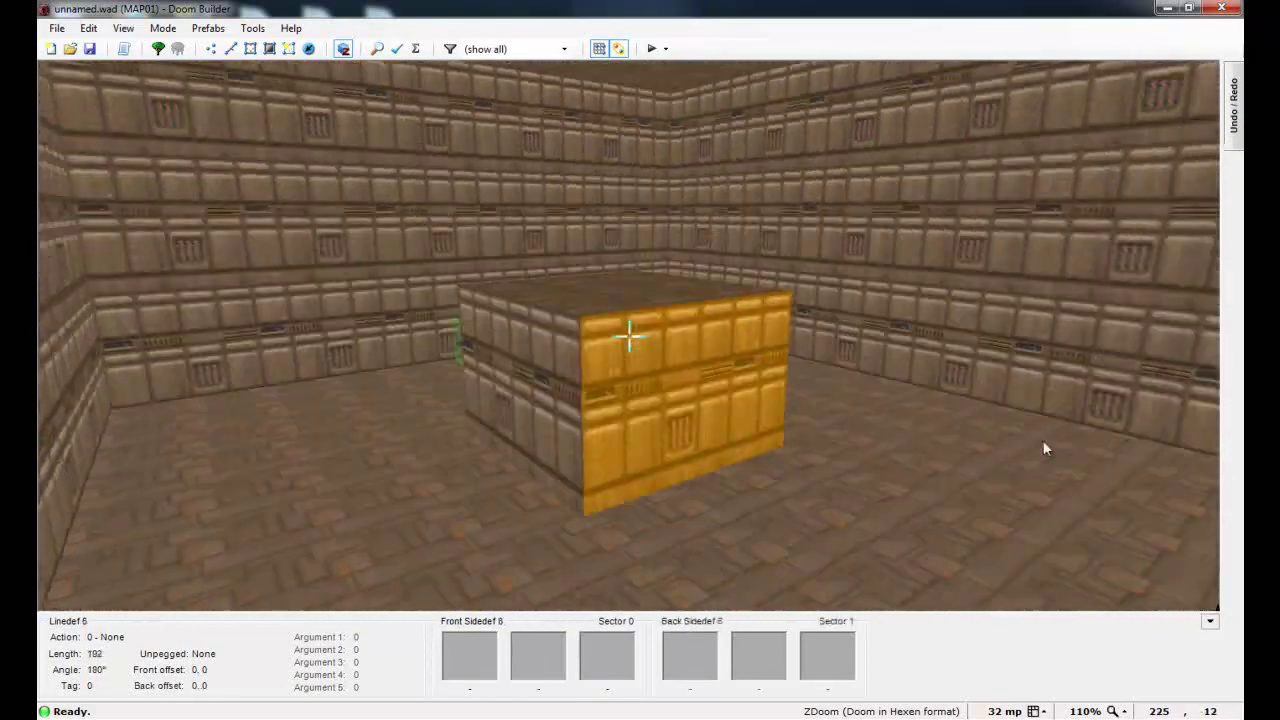
key(s)
key(f)
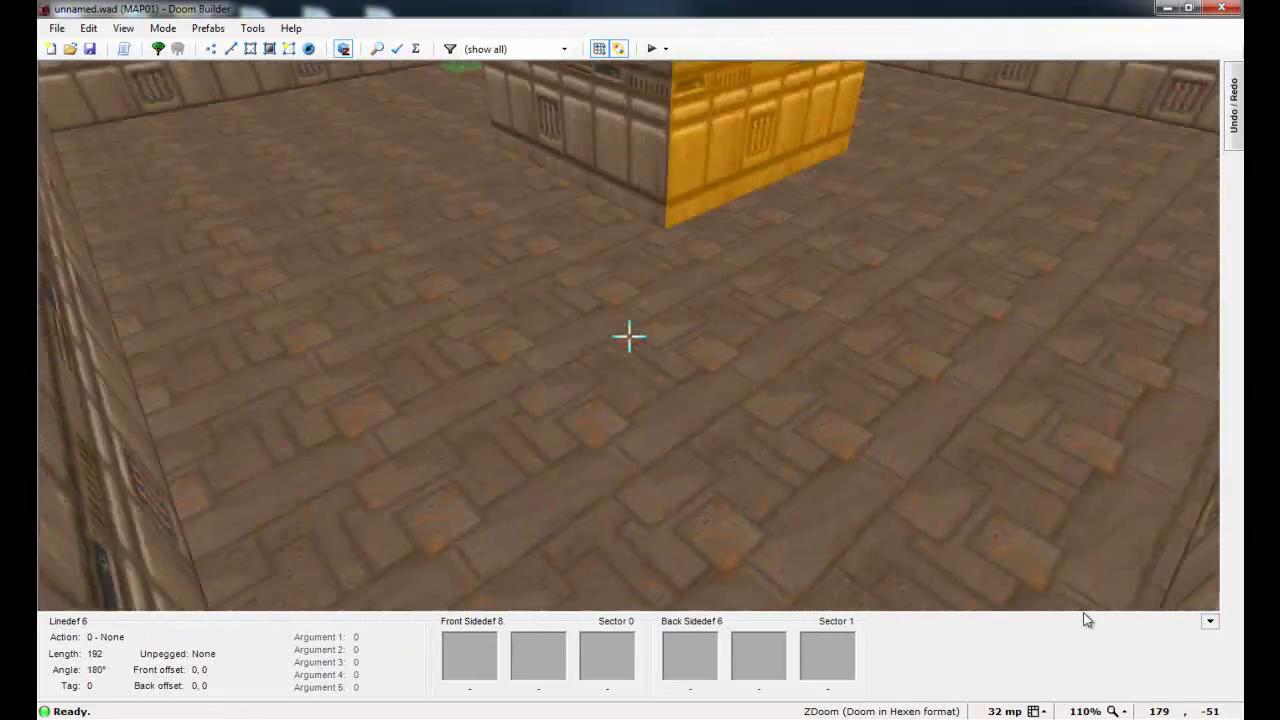
Step: Raise the underside of the central 3D floor to a floor height of 96
key(e)
key(d)
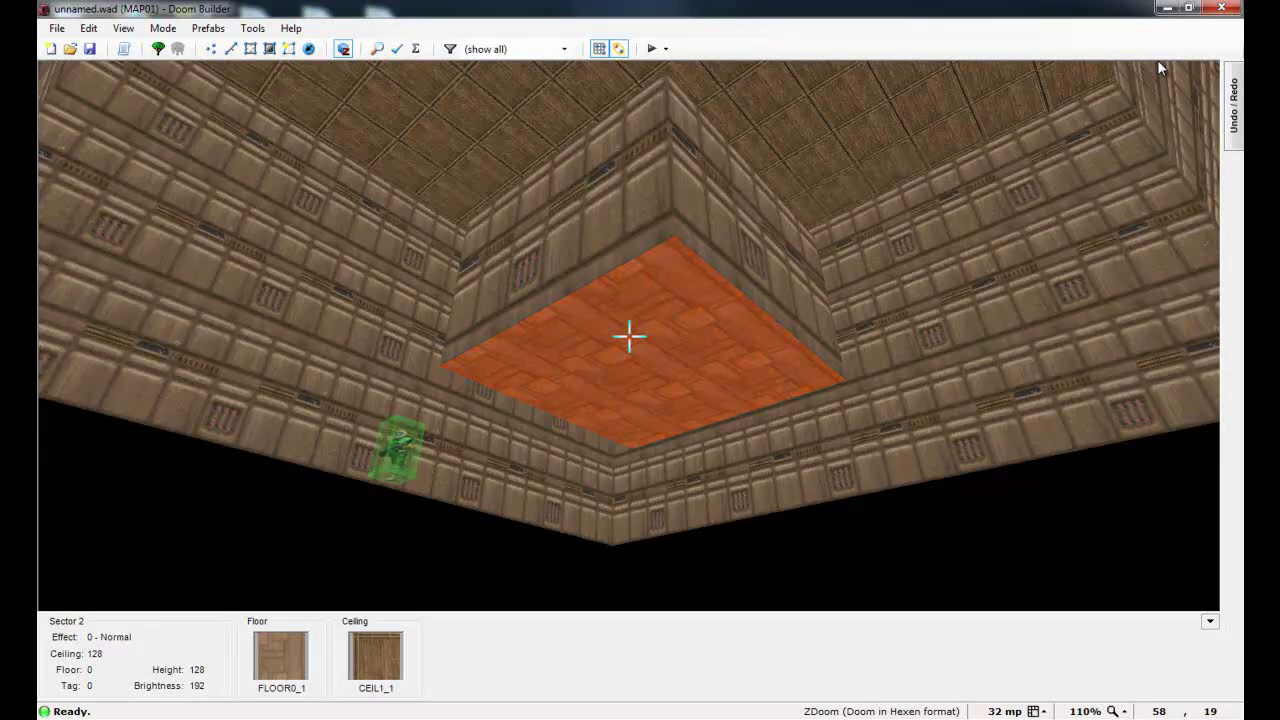
scroll(1158, 61, up, 7)
key(e)
key(d)
scroll(1140, 423, up, 3)
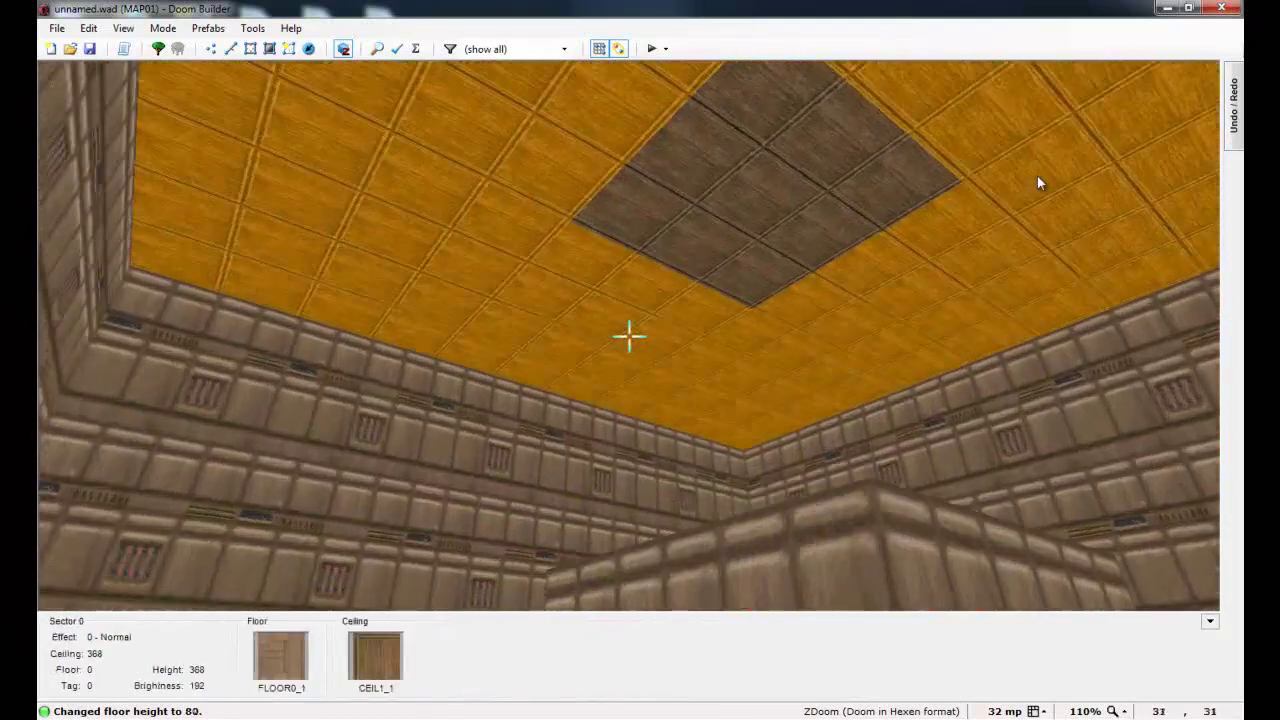
scroll(1134, 545, up, 2)
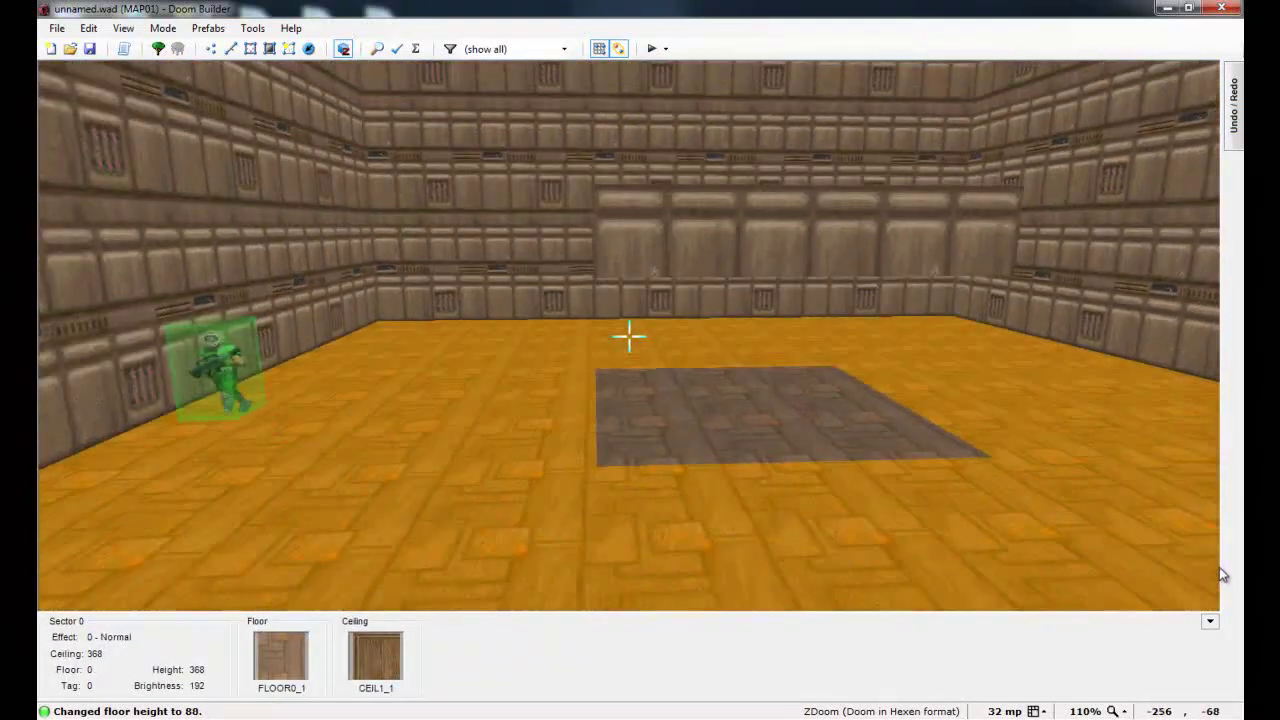
scroll(1219, 567, up, 1)
scroll(1219, 567, down, 2)
scroll(858, 536, up, 1)
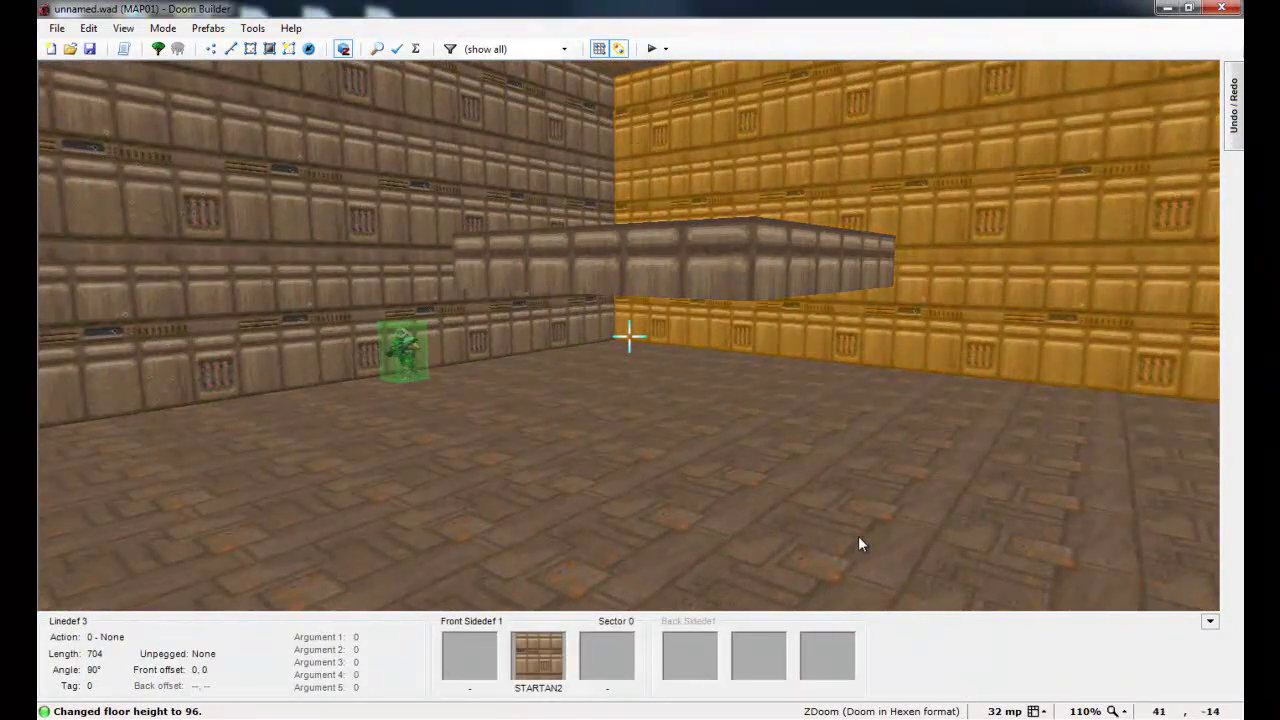
Step: Examine the floating platform from underneath and around it, first with gravity on and again with gravity off
key(s)
key(g)
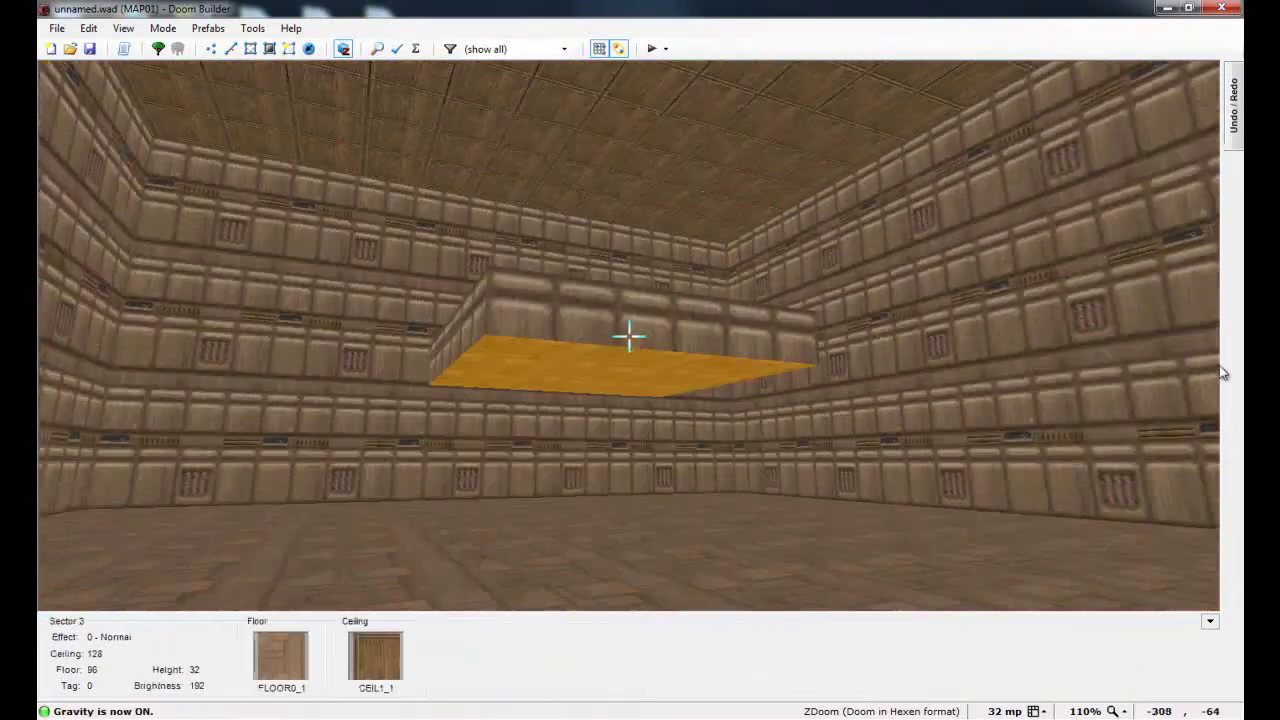
key(s)
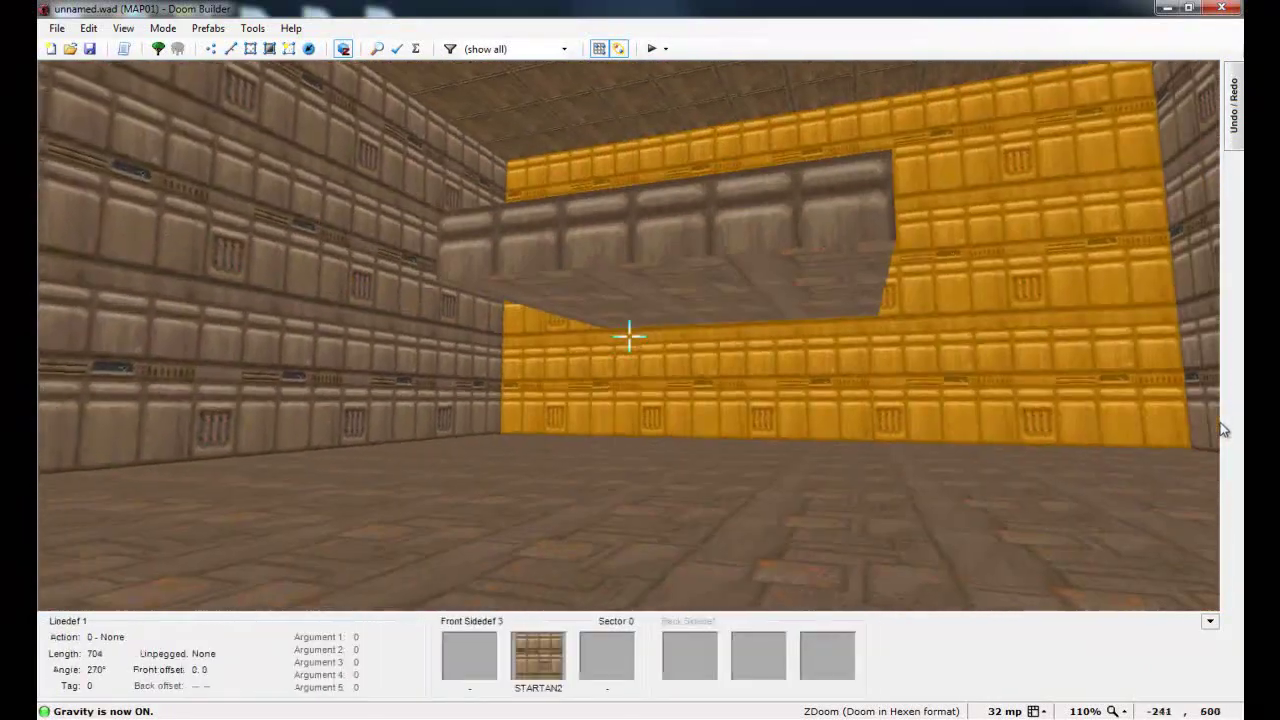
key(g)
key(e)
key(d)
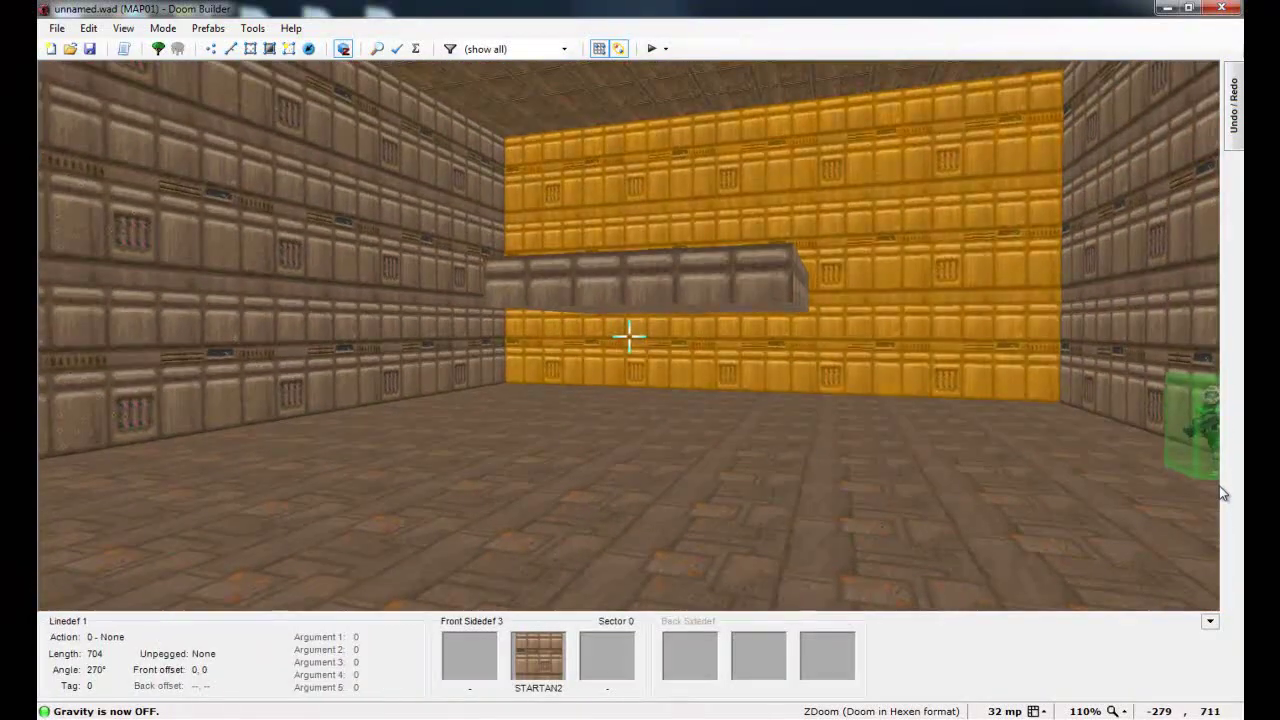
key(s)
key(e)
key(d)
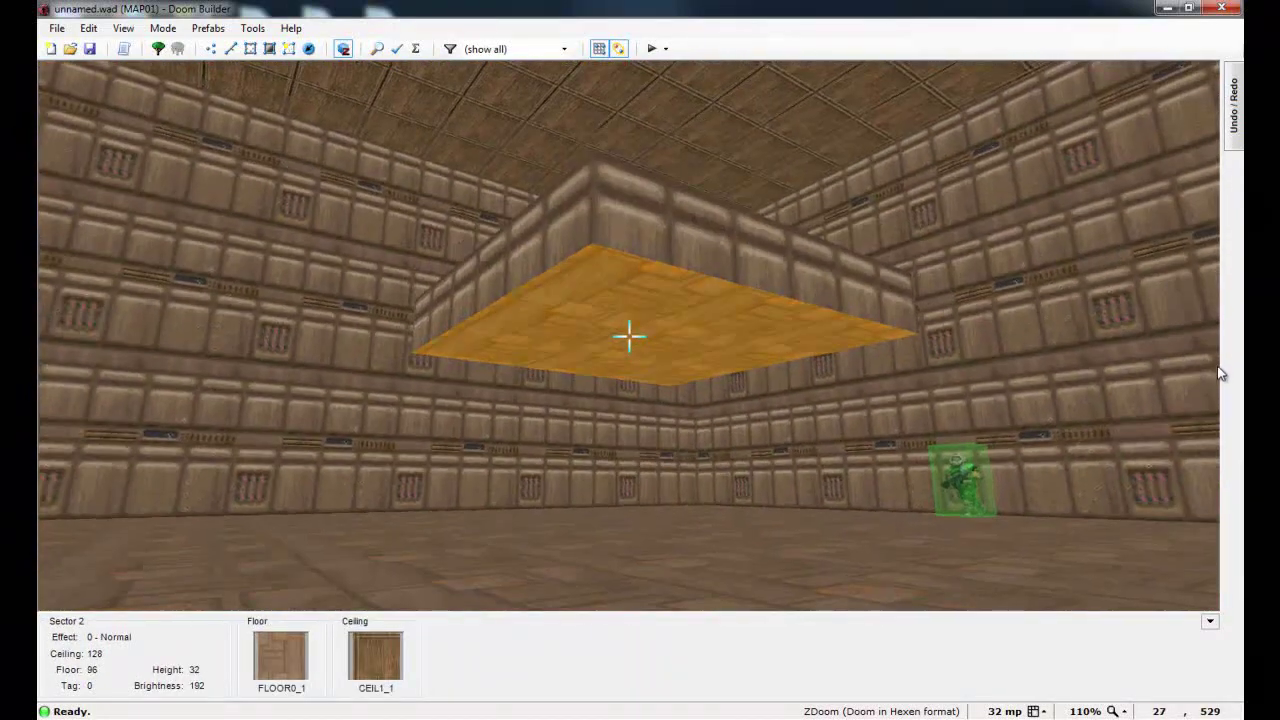
Step: Change the texture on the floating platform's underside to CEIL1_1
key(t)
click(480, 157)
double_click(480, 157)
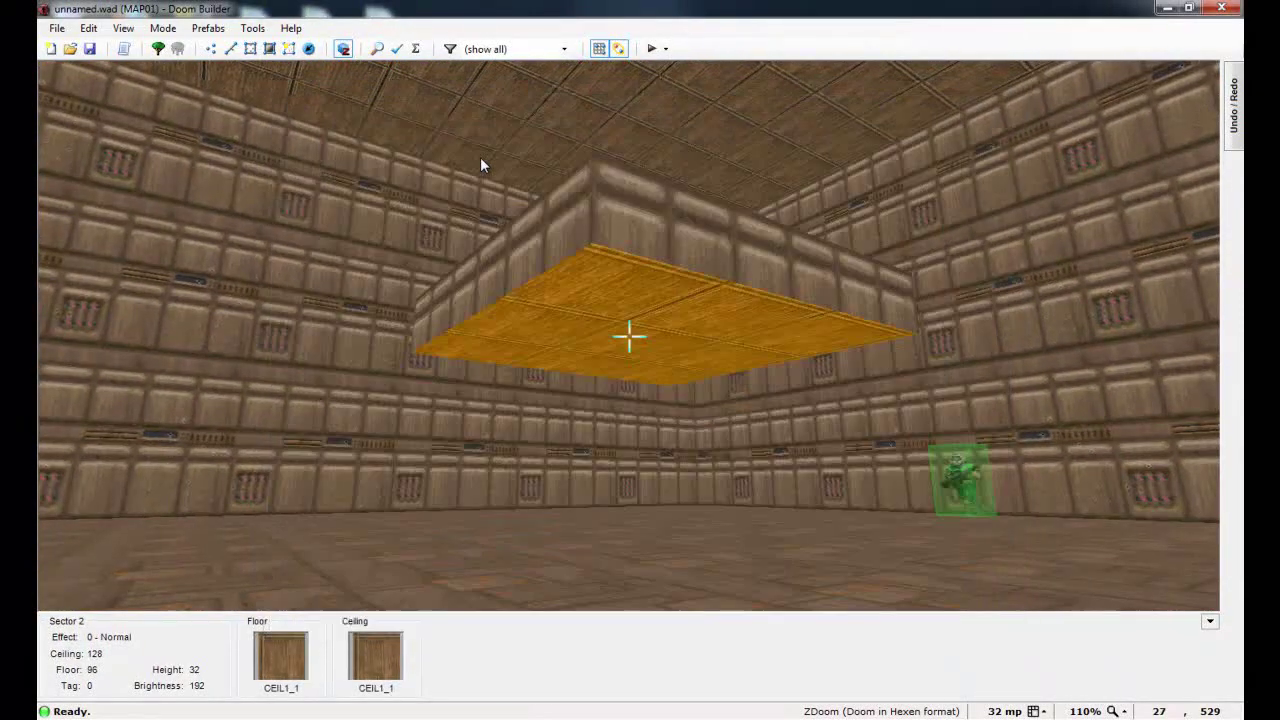
key(e)
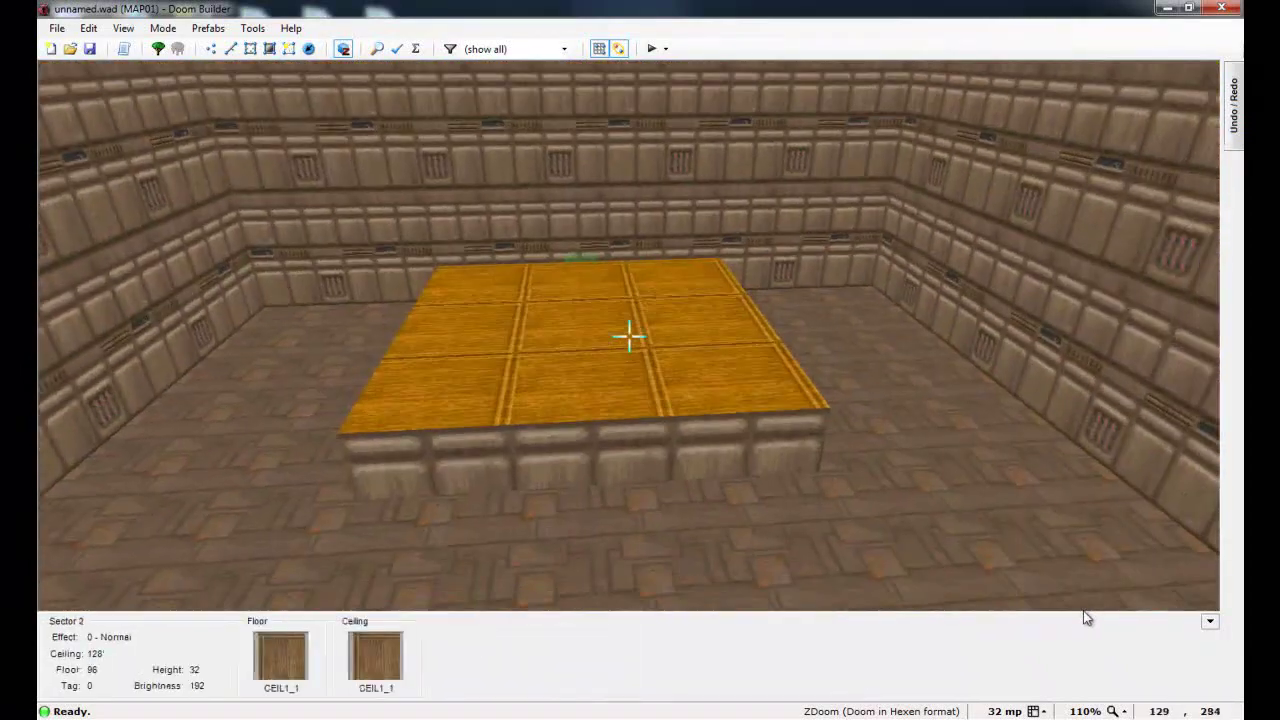
Step: Change the texture on top of the floating platform to FLOOR0_1
key(t)
double_click(558, 142)
key(w)
key(s)
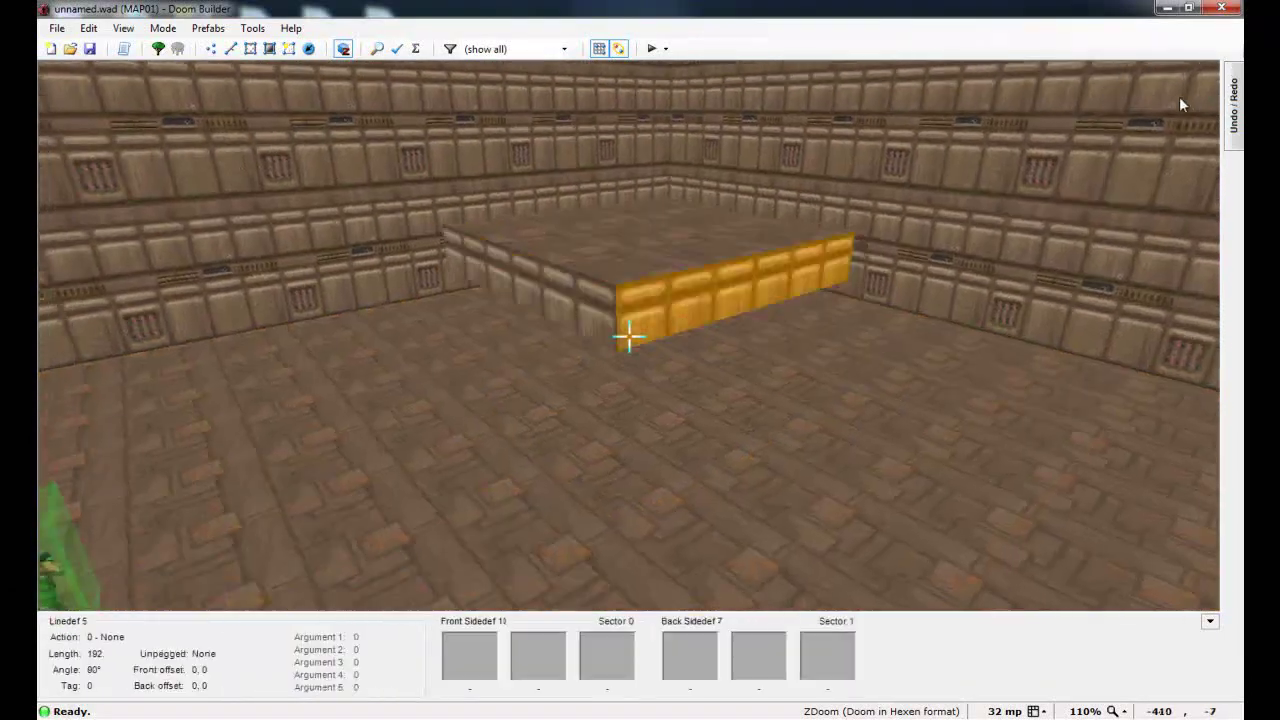
Step: Examine the retextured platform from underneath with gravity on and from around the room with gravity off
key(f)
key(g)
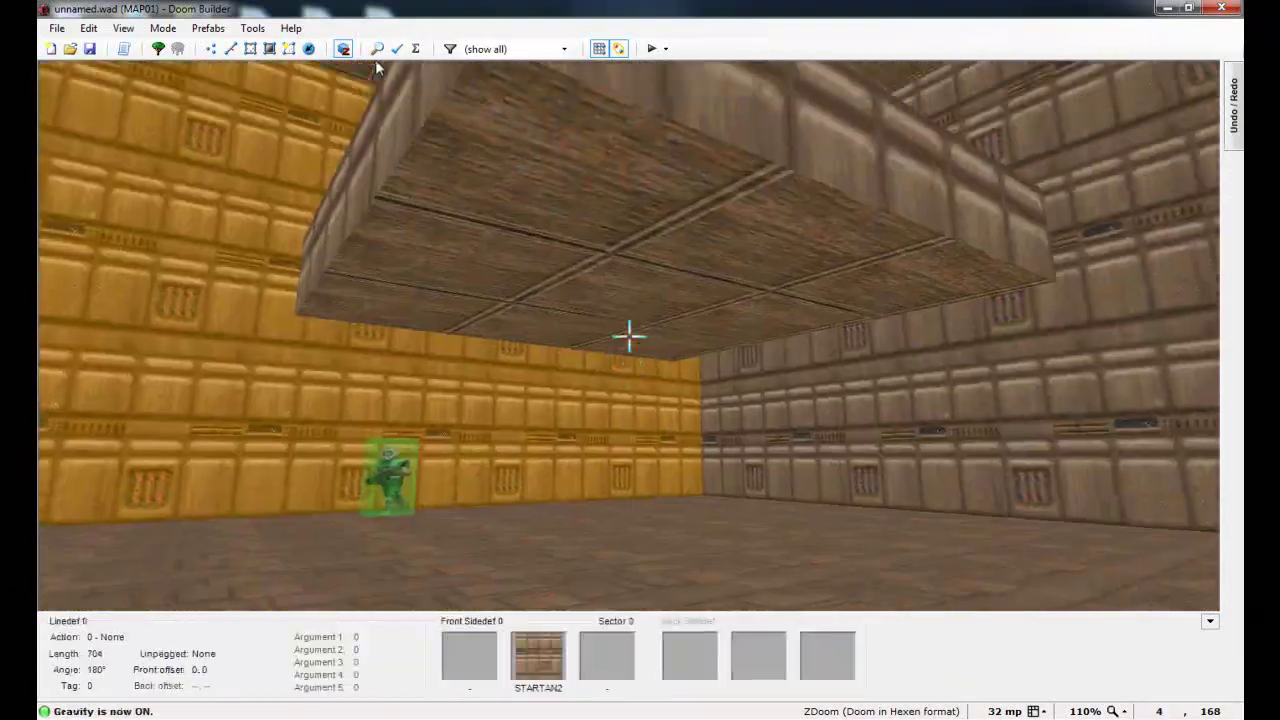
key(d)
key(g)
key(e)
key(d)
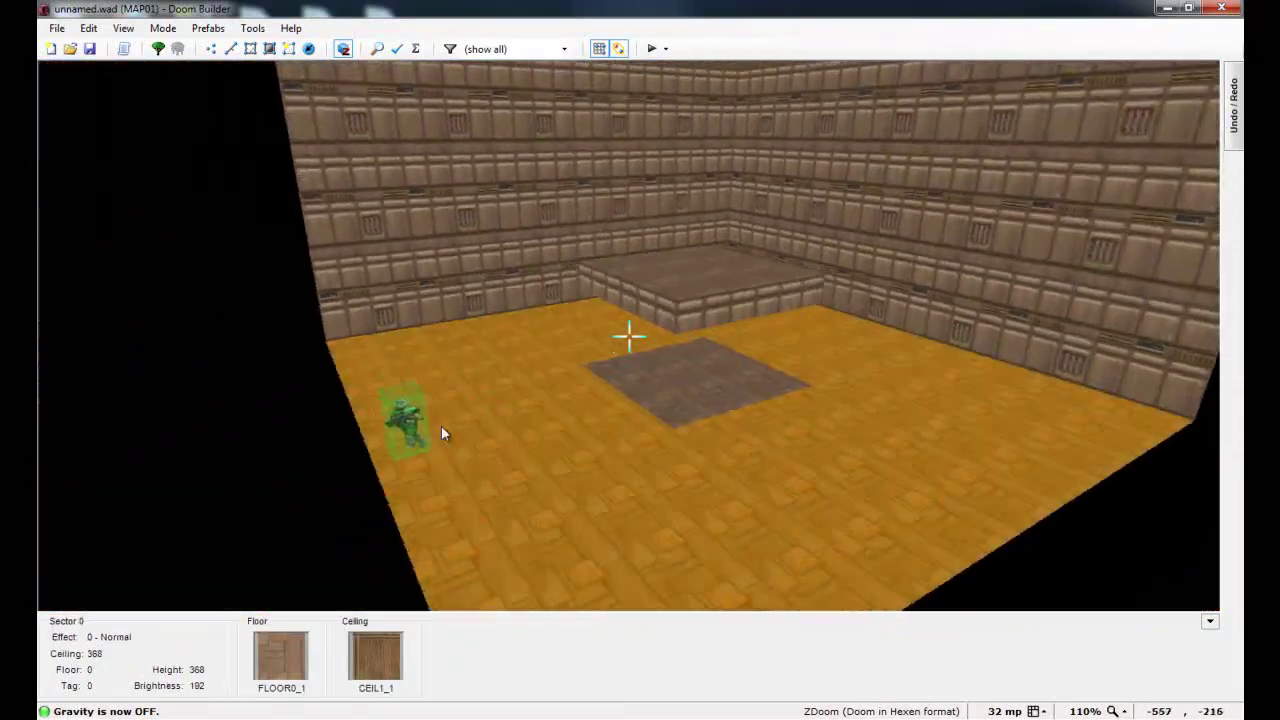
key(f)
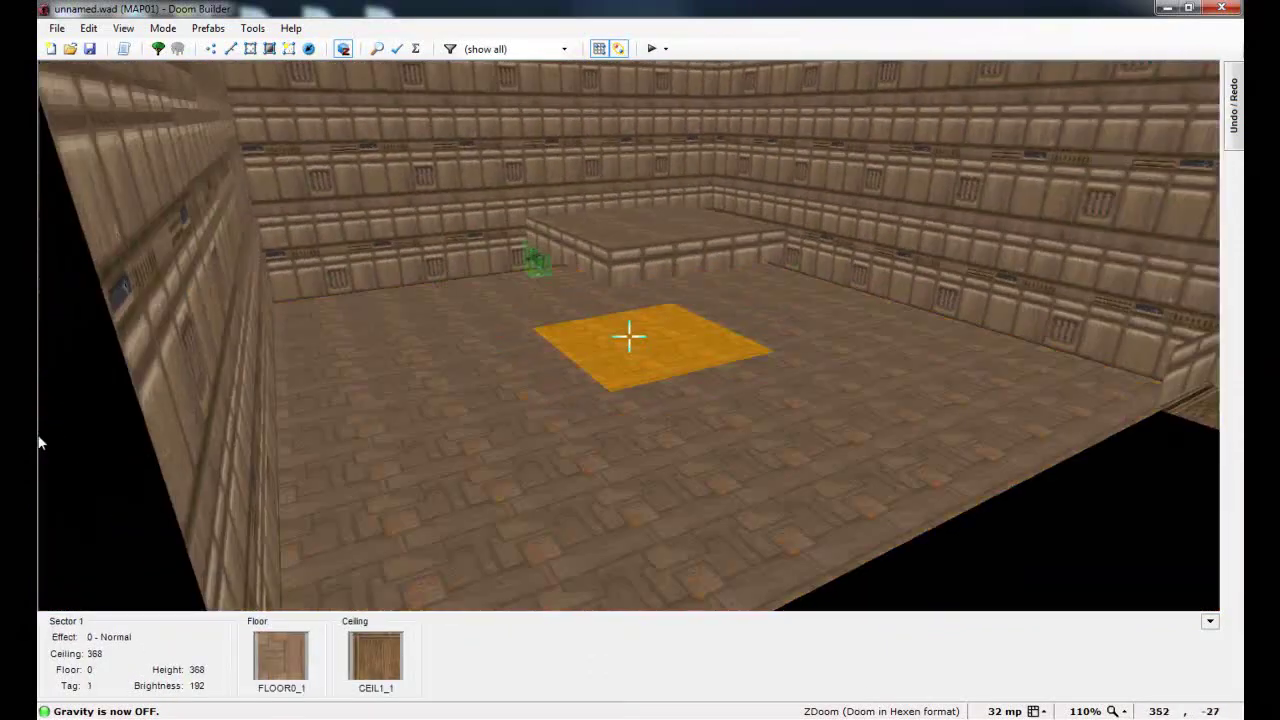
key(f)
key(e)
key(d)
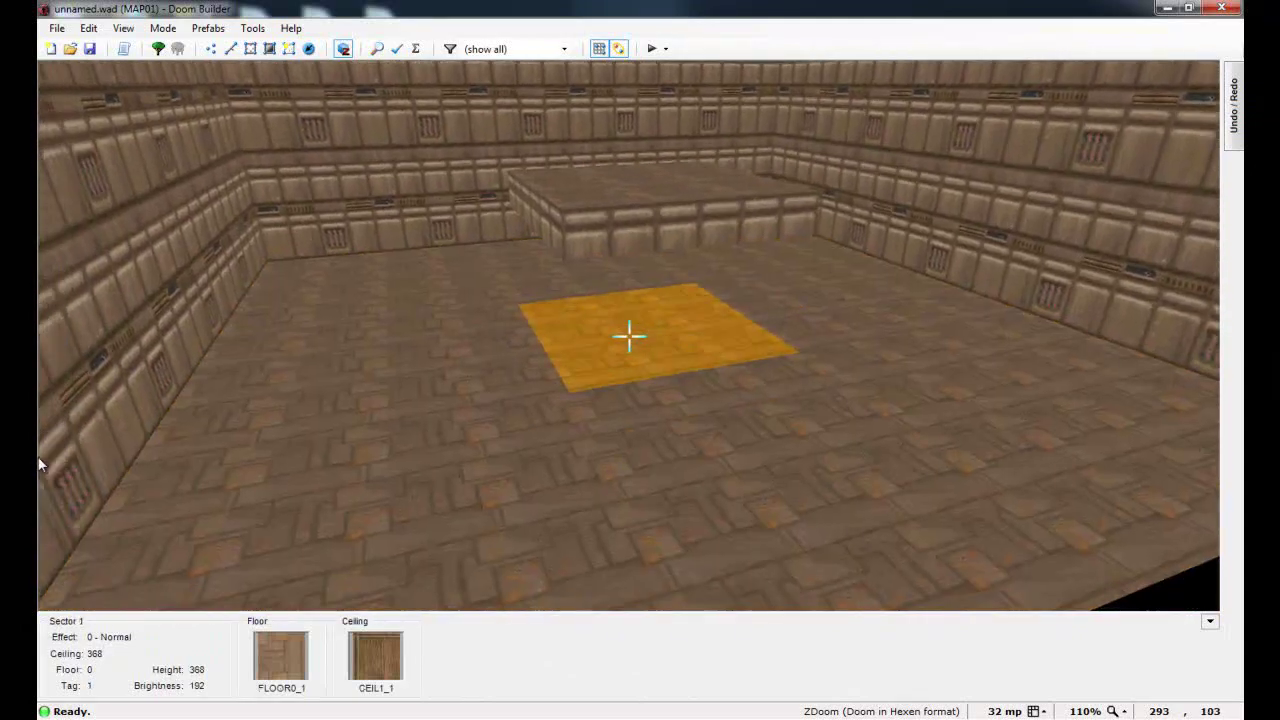
Step: Try a brightness of 96 on the central floor sector and restore it to 192
click(629, 337)
key(d)
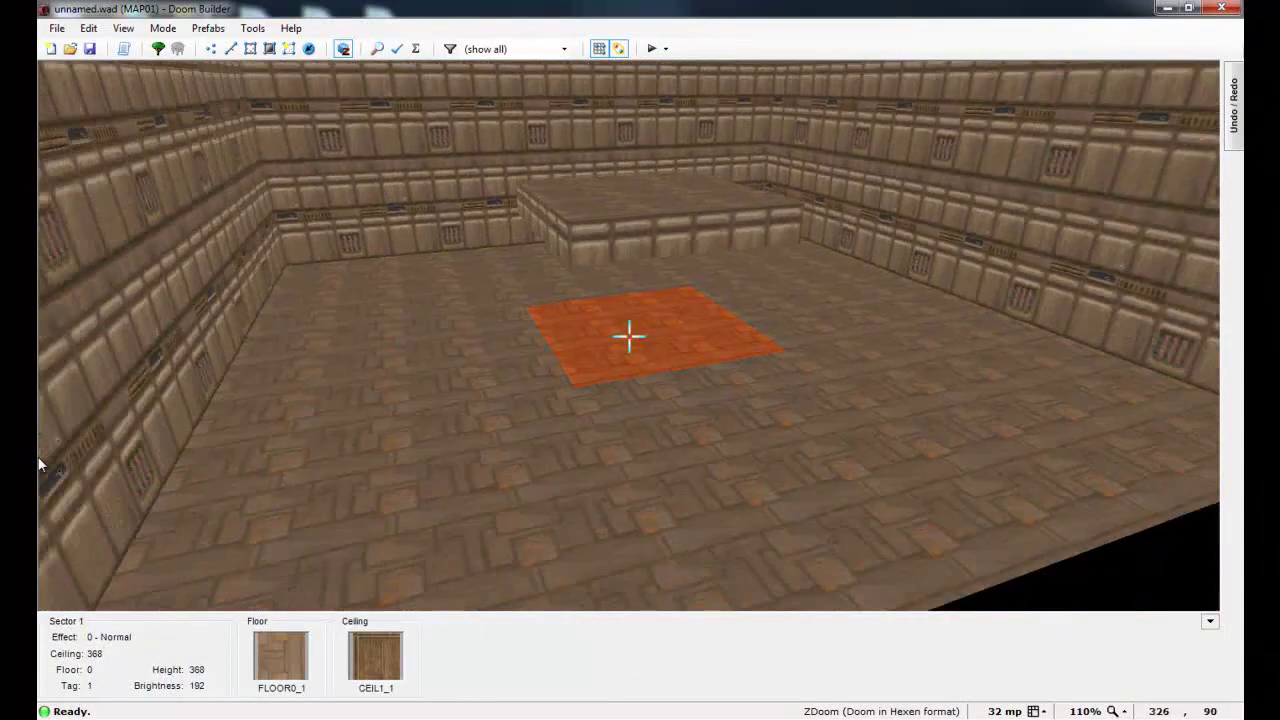
ctrl+scroll(629, 337, down, 1)
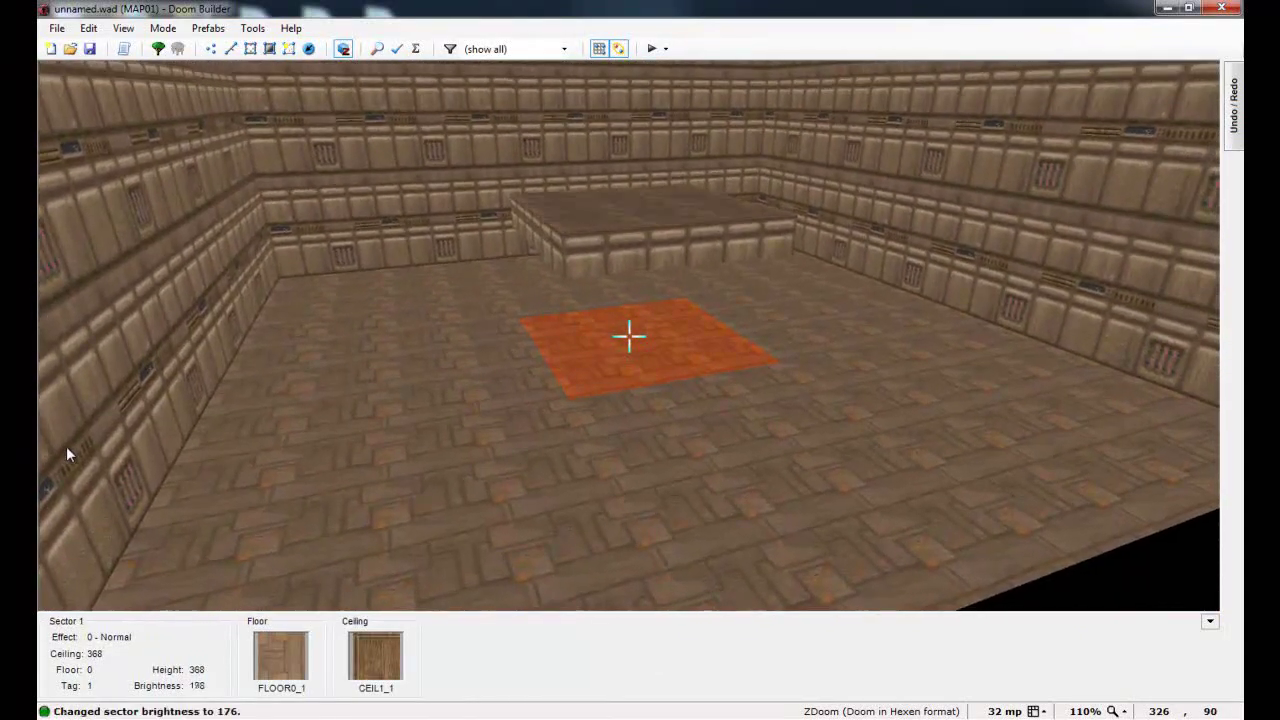
key(minus)
key(minus)
key(minus)
key(minus)
key(minus)
key(w)
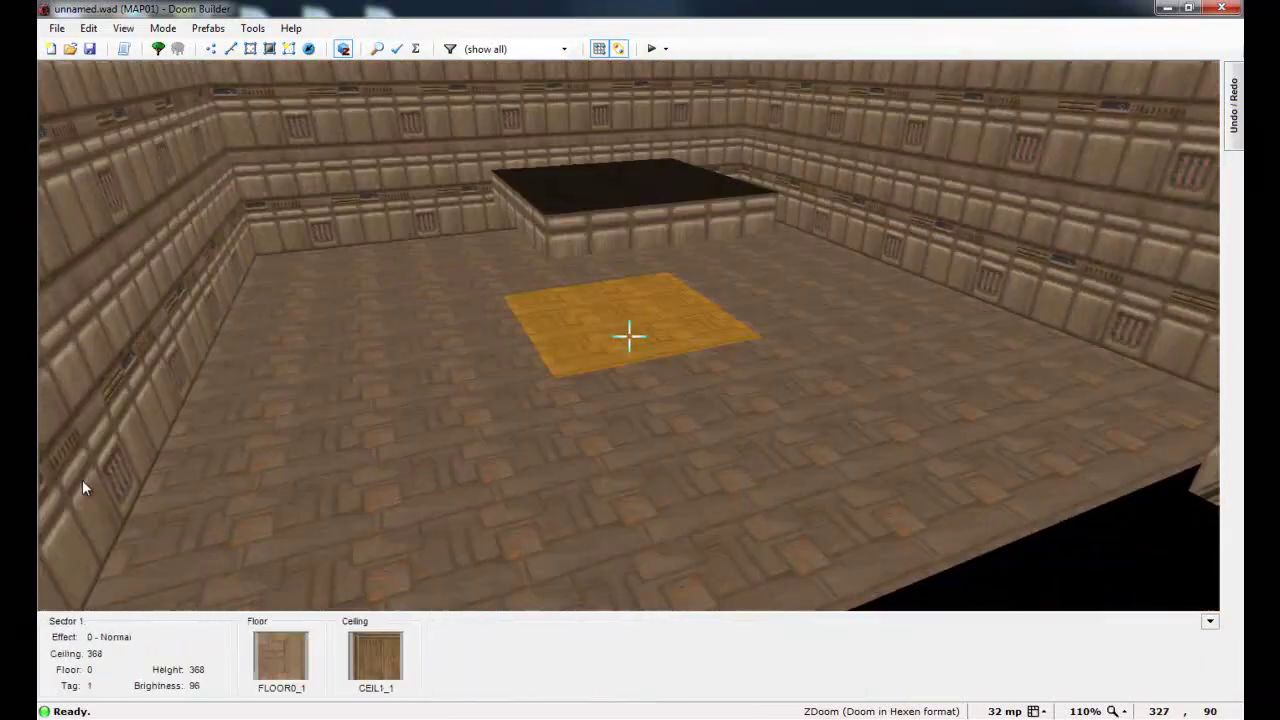
ctrl+scroll(83, 481, up, 4)
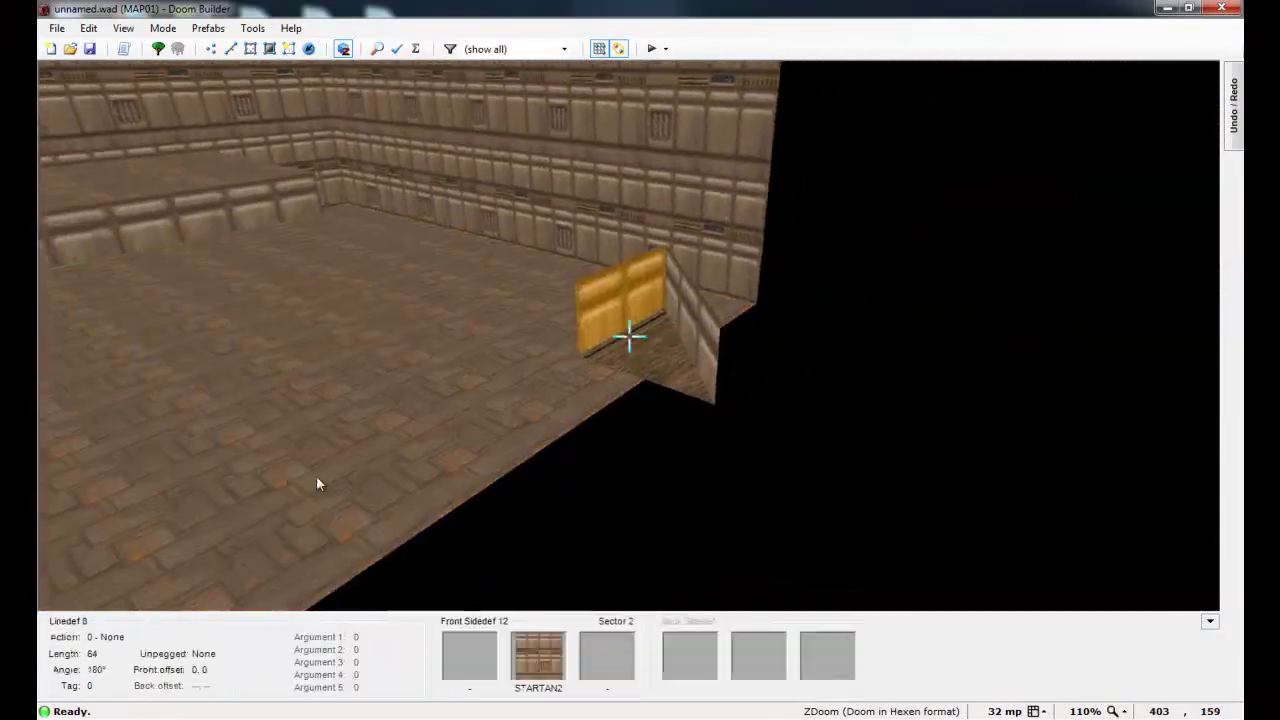
Step: Set the brightness of the triangular control sector to 128 and clear the selection
ctrl+scroll(130, 400, down, 4)
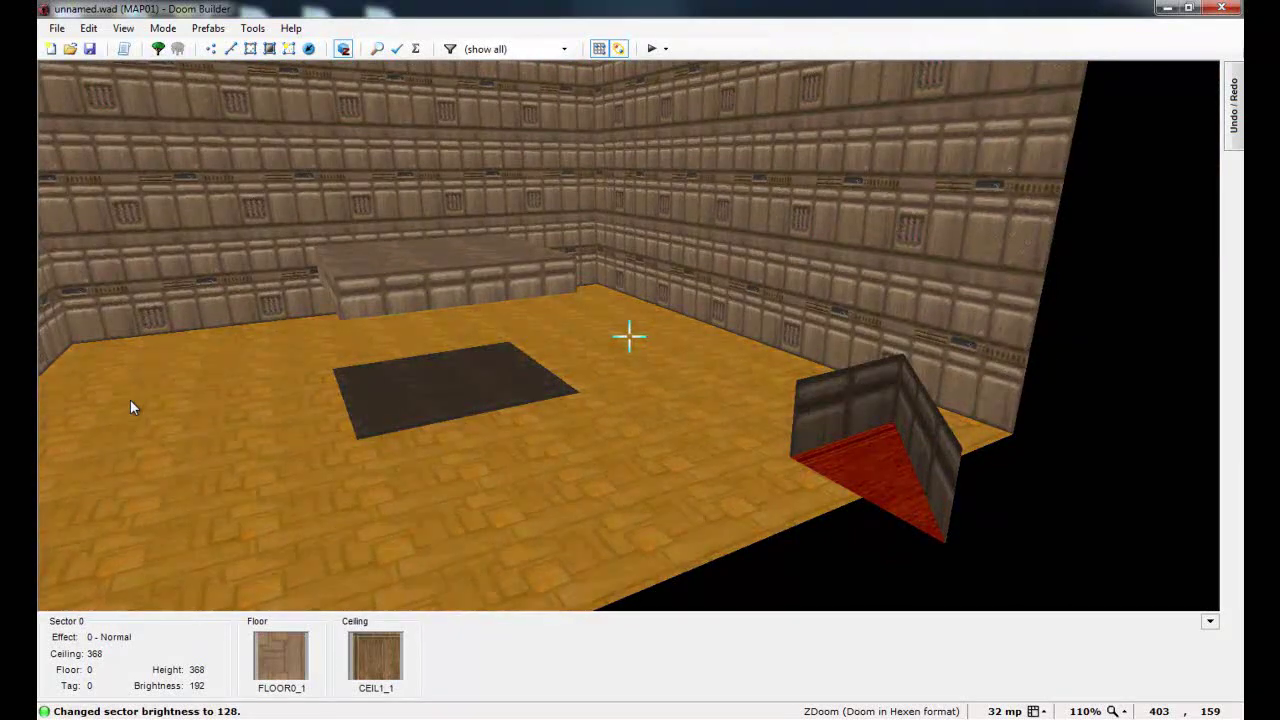
ctrl+scroll(130, 400, down, 1)
ctrl+scroll(130, 400, up, 1)
key(c)
key(s)
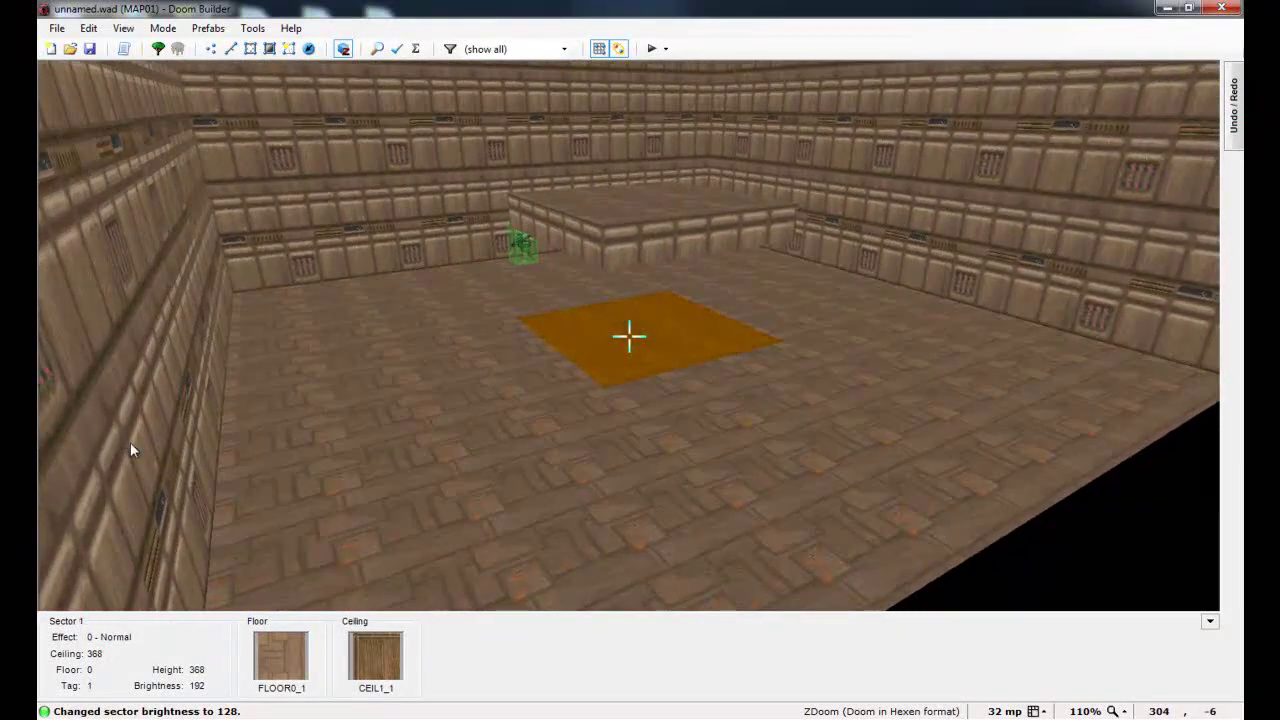
Step: Examine the lighting on and beneath the floating platform from several sides, with gravity on and off
key(e)
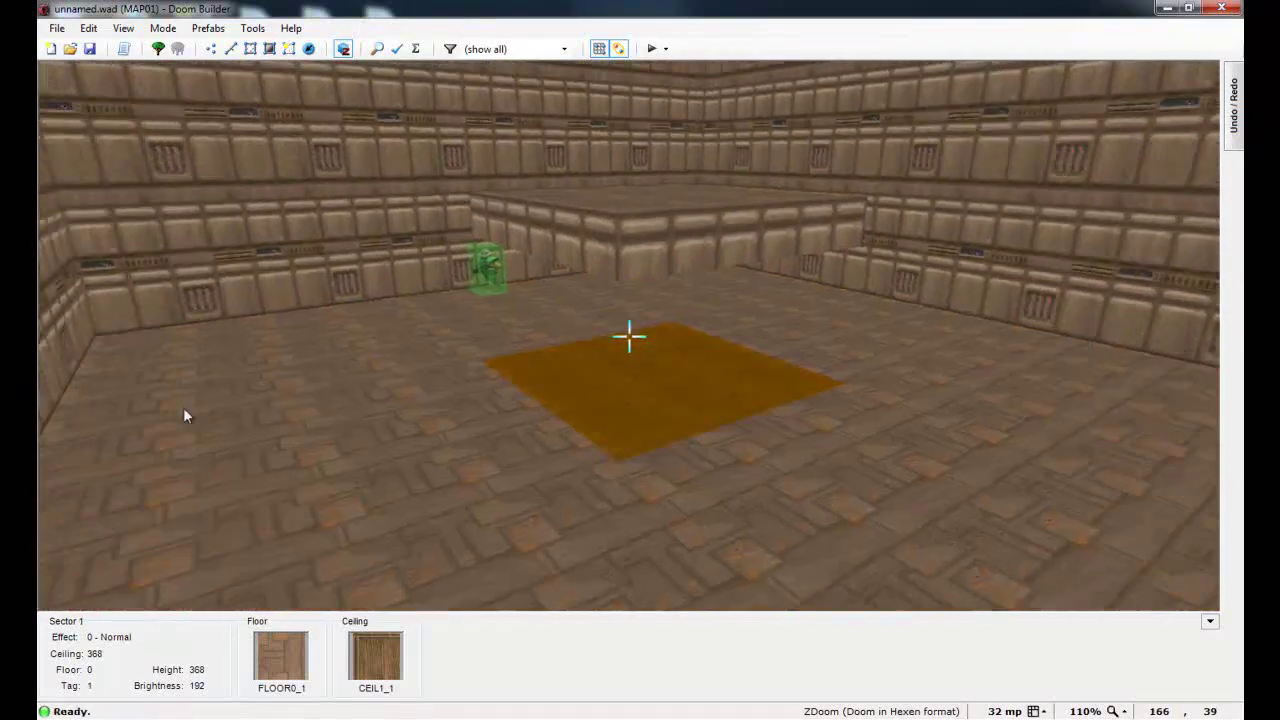
key(s)
key(d)
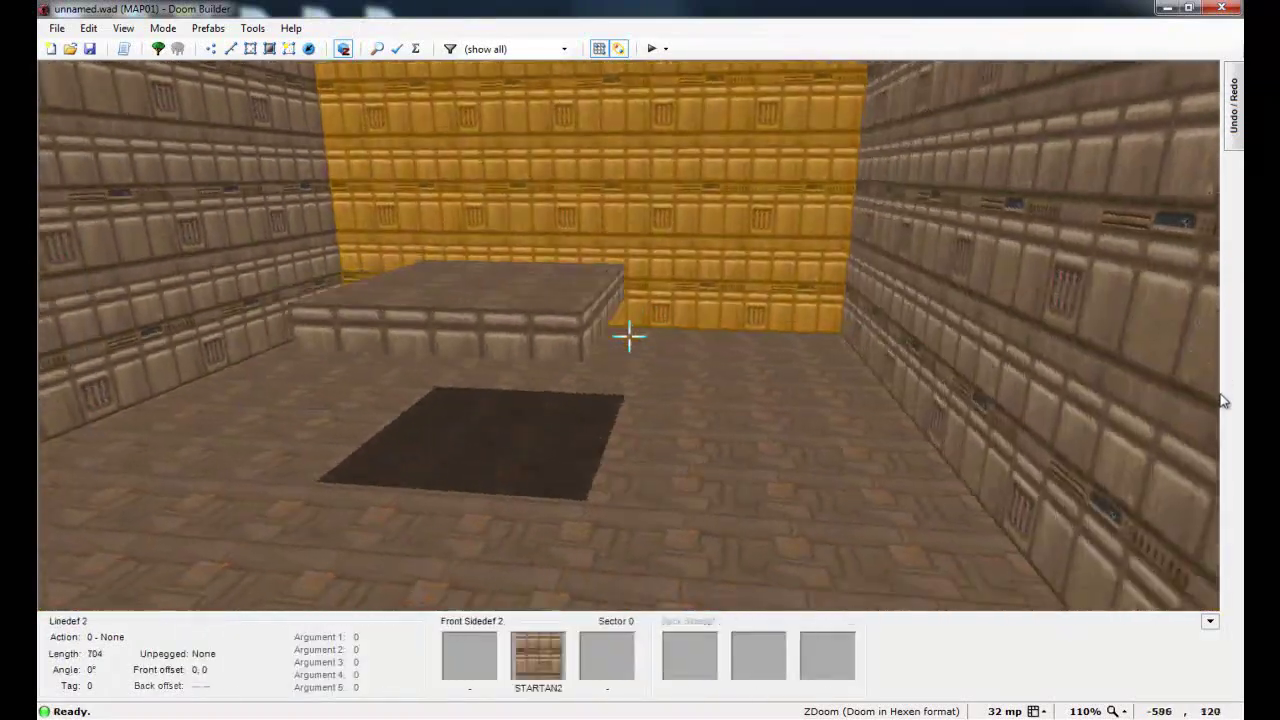
key(s)
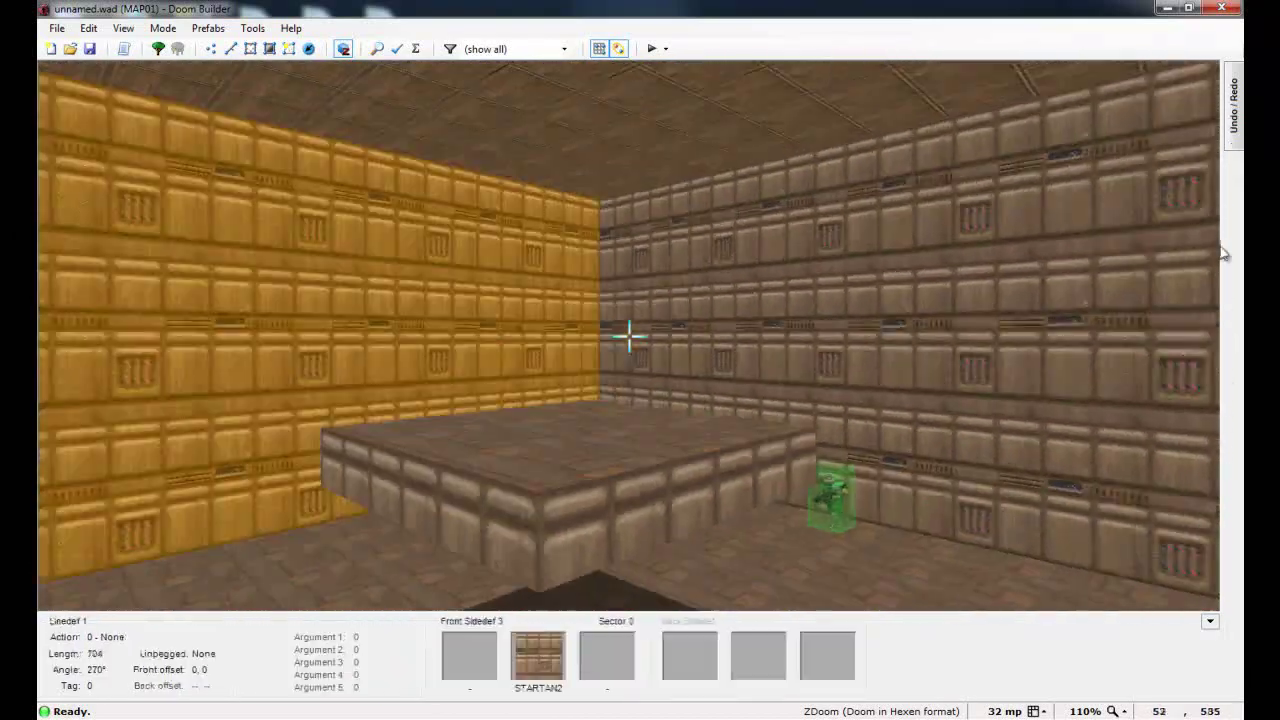
key(g)
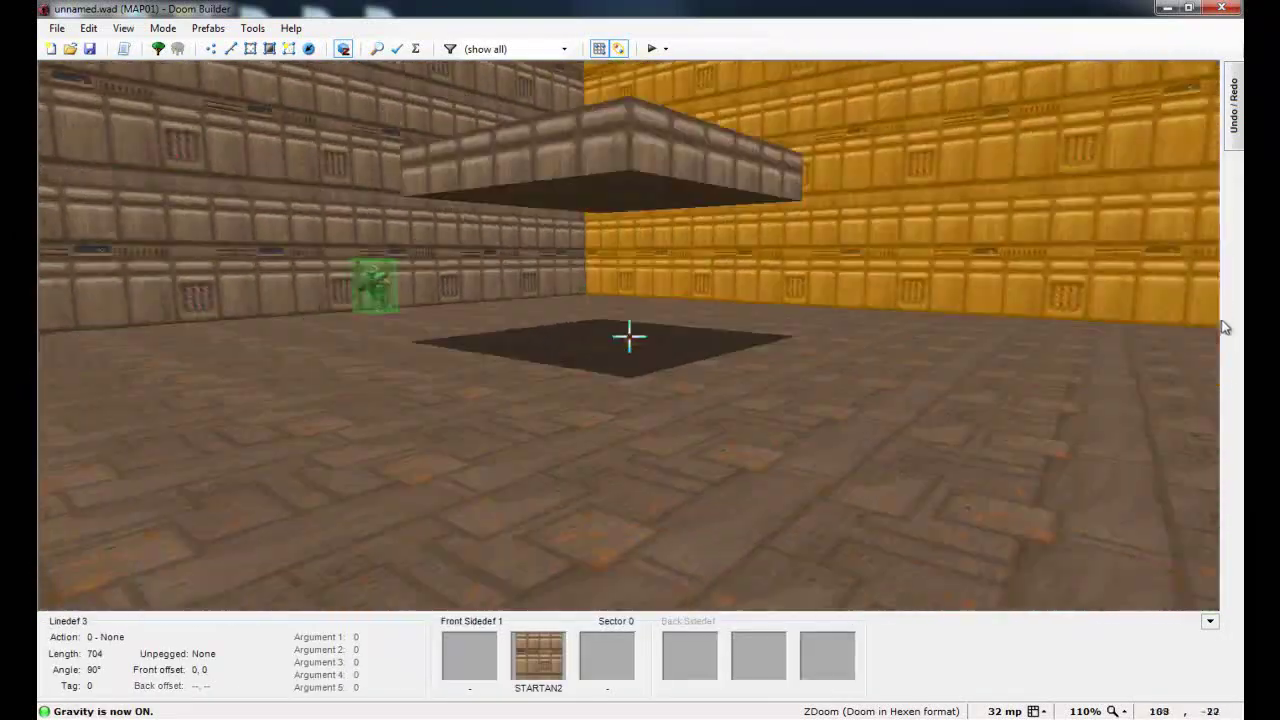
key(s)
key(g)
key(e)
key(d)
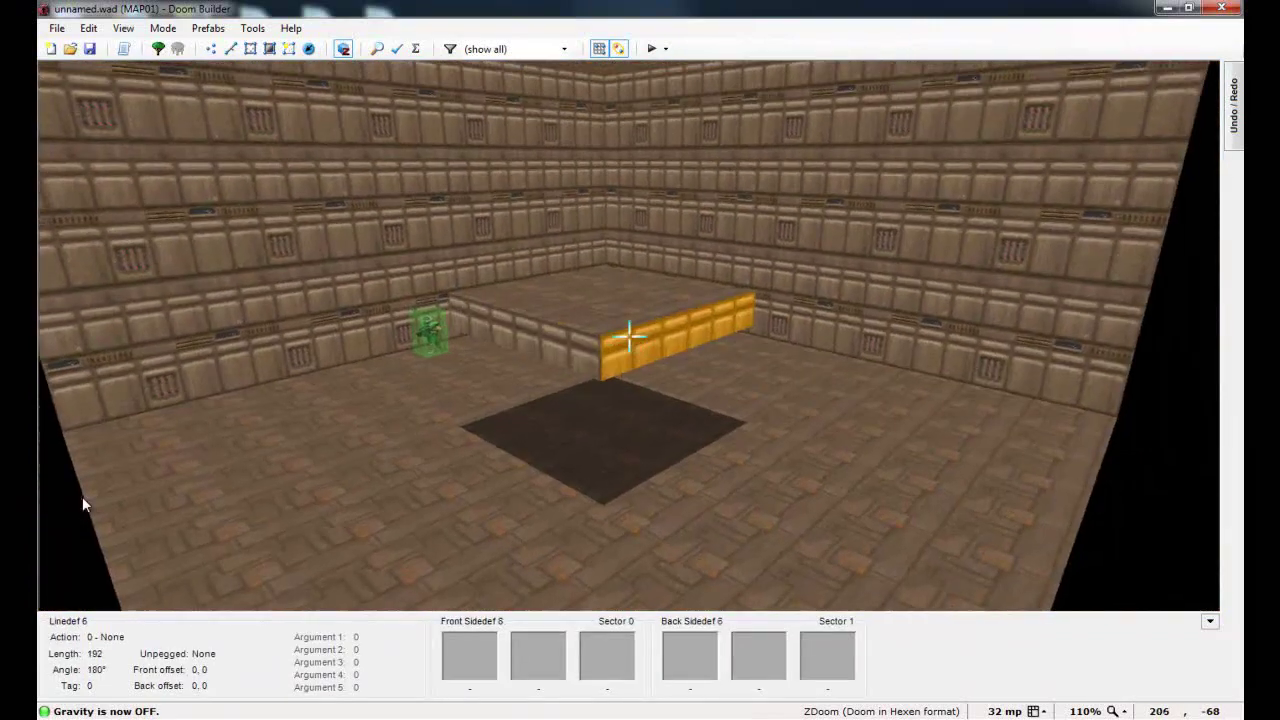
key(d)
key(f)
key(e)
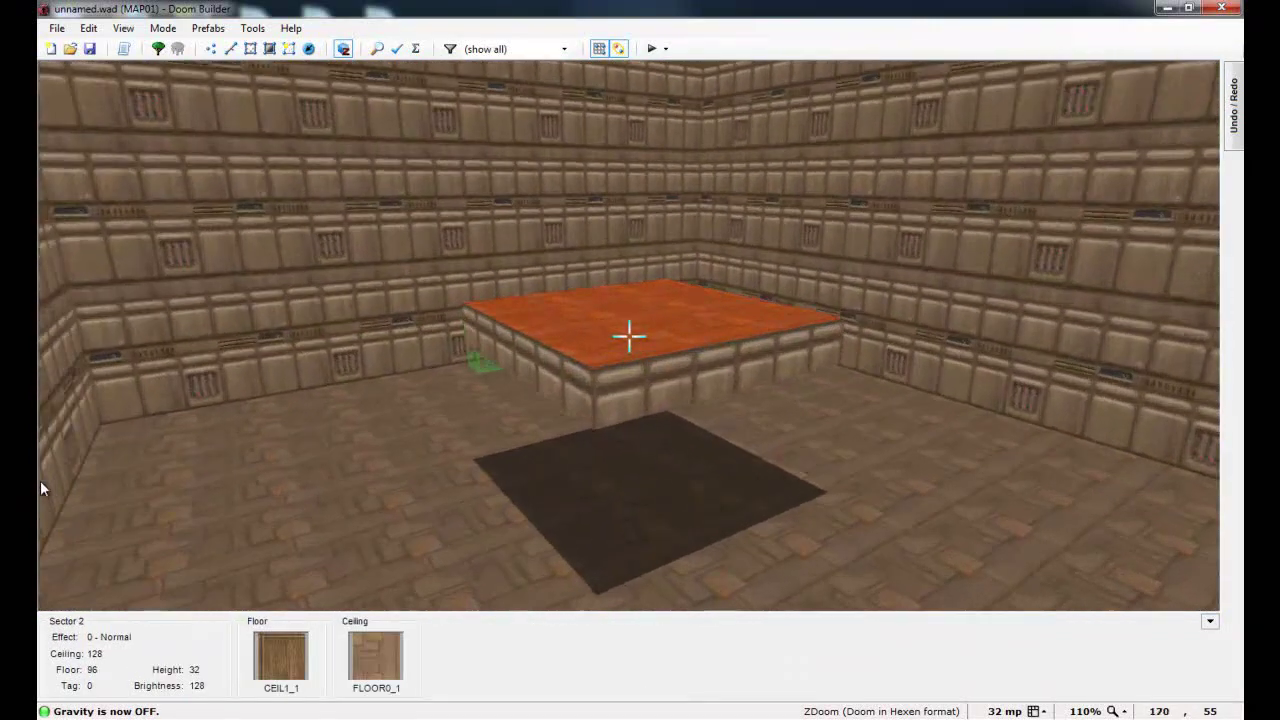
Step: Try a brightness of 128 and a ceiling height of 216 on the central sector, and restore them to 192 and 368
key(minus)
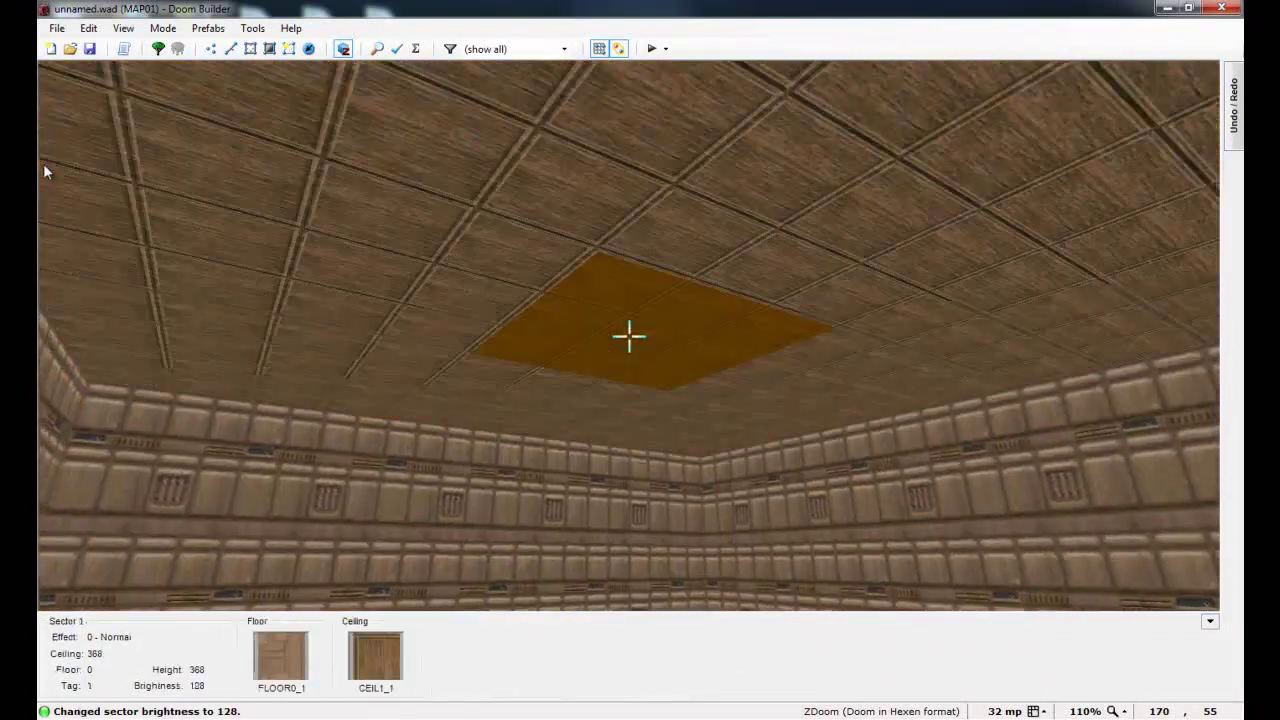
scroll(44, 368, down, 6)
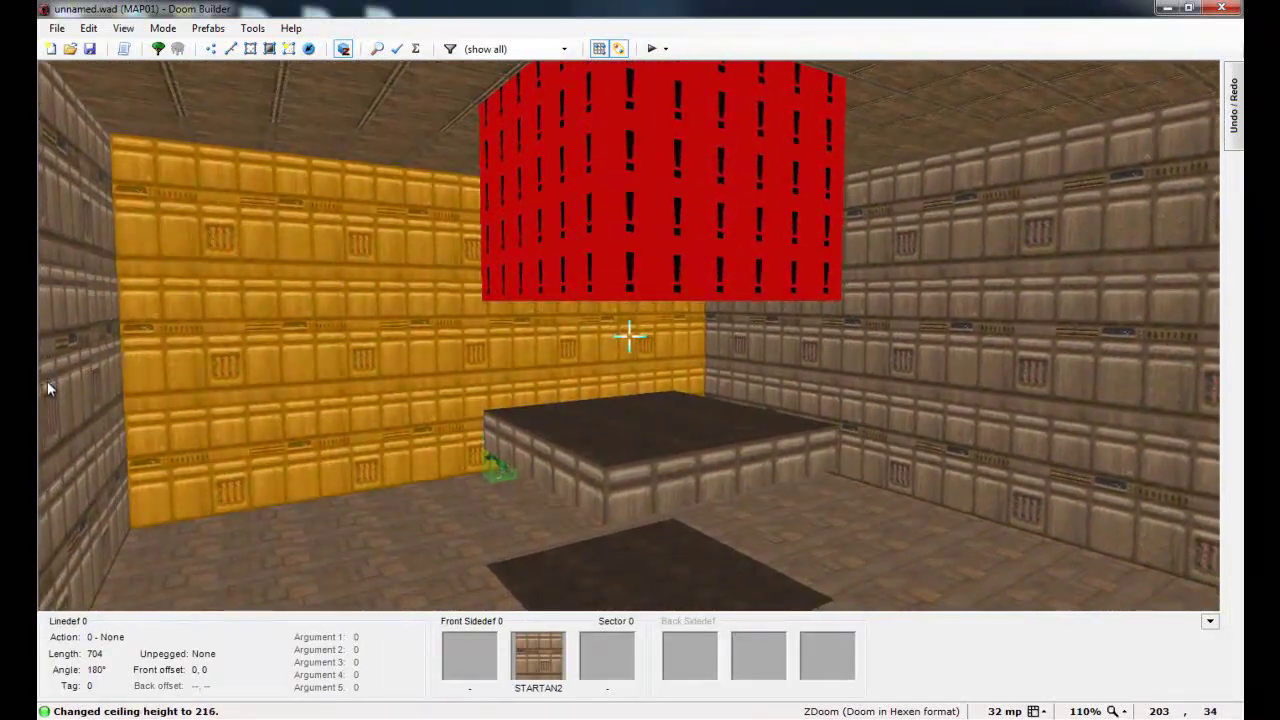
scroll(48, 315, up, 17)
scroll(56, 289, up, 2)
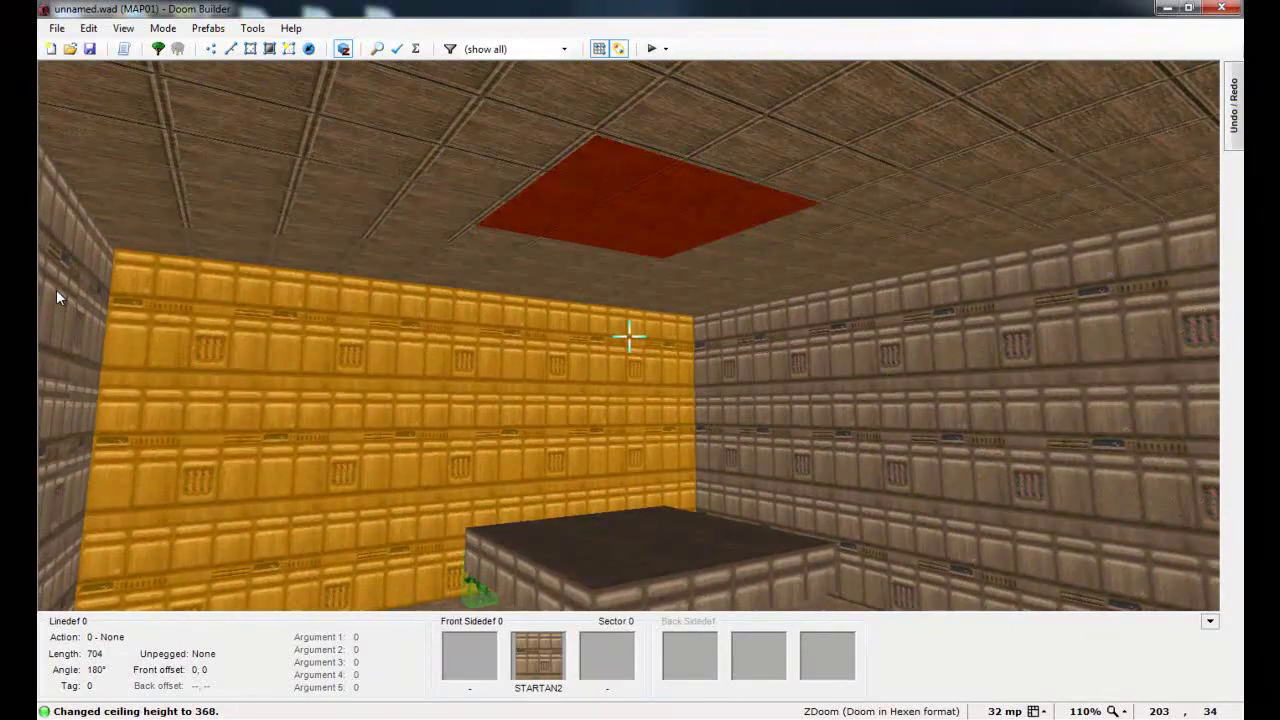
ctrl+scroll(848, 557, up, 4)
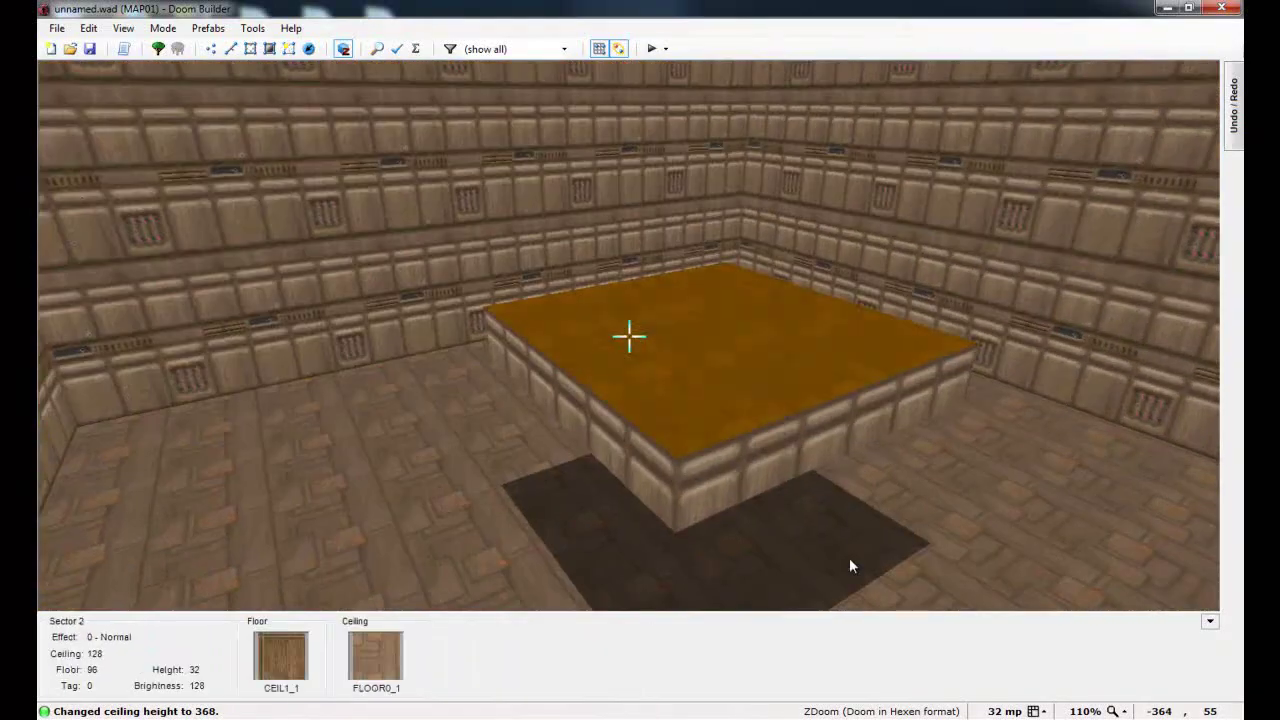
Step: Compare the lighting on the platform's upper surface with the area below it, switching gravity on and off
key(f)
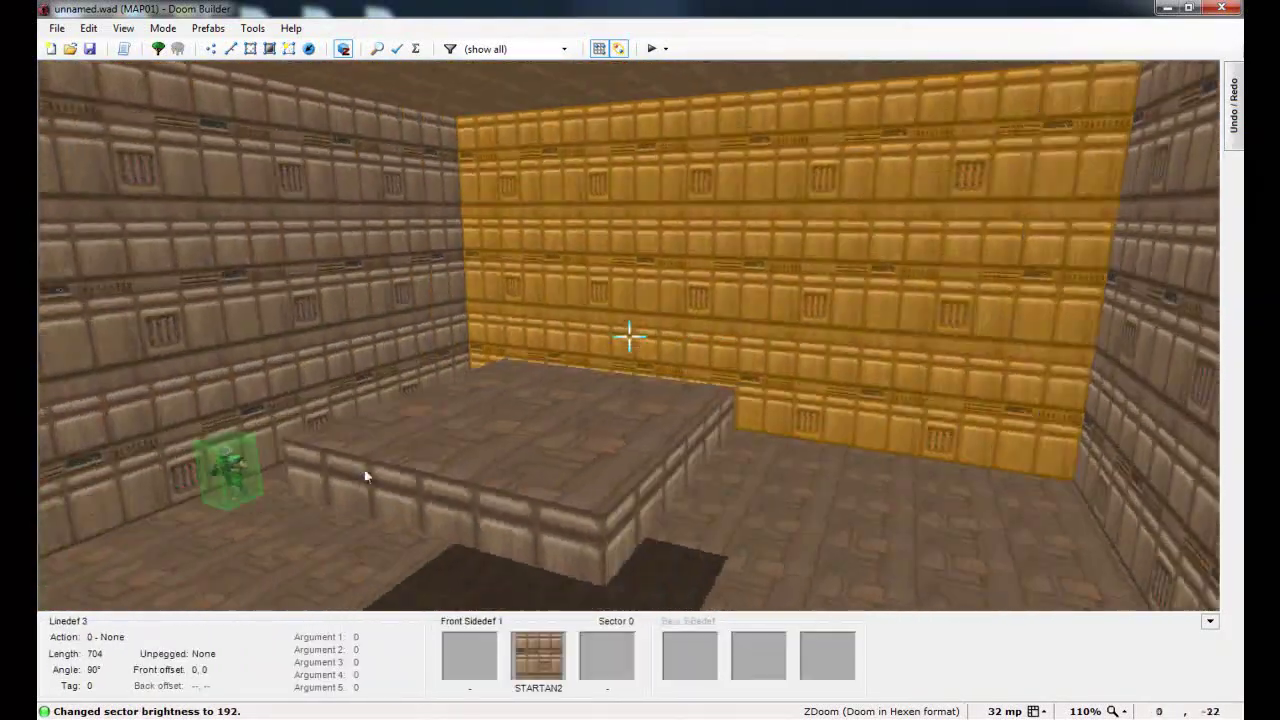
key(s)
key(g)
key(e)
key(s)
key(s)
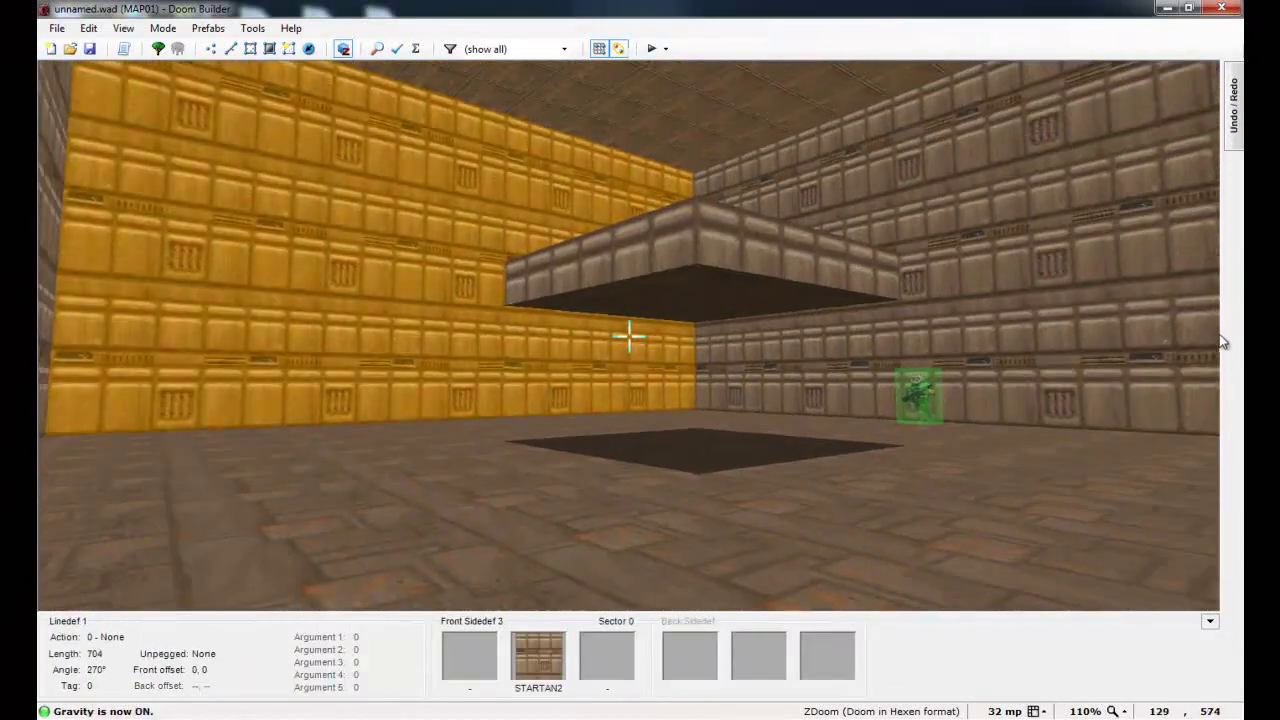
key(g)
key(e)
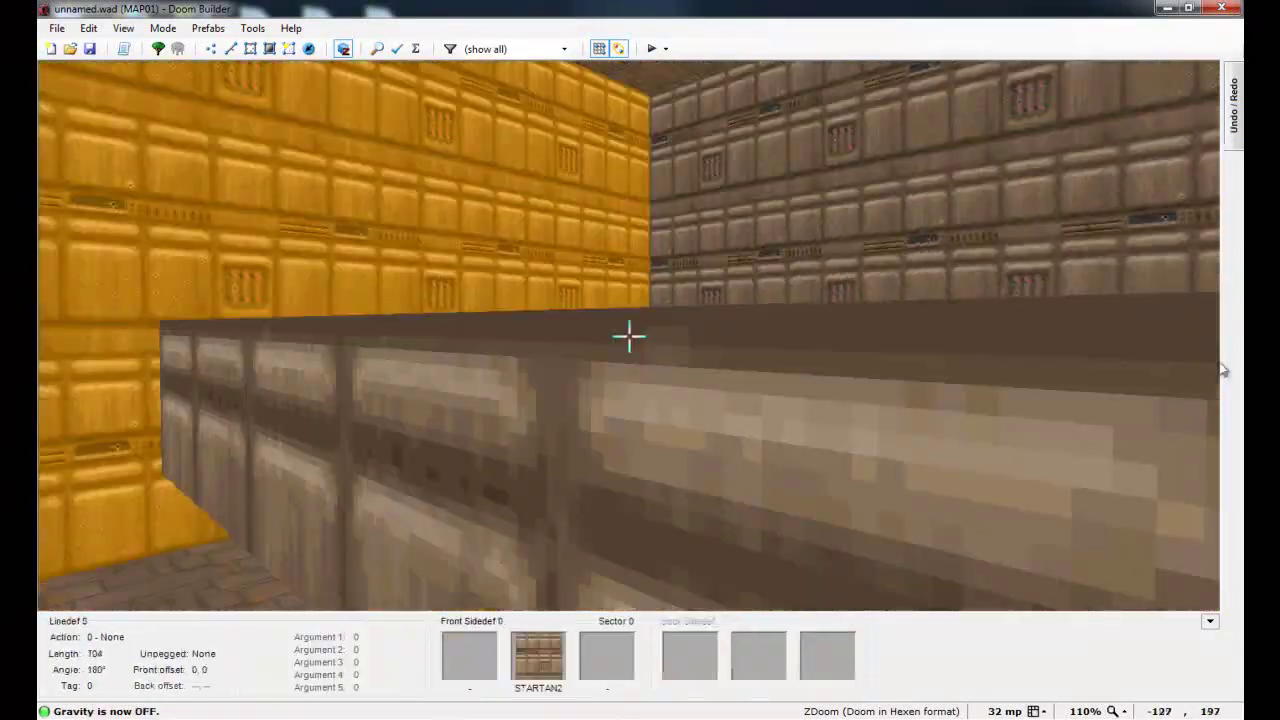
key(d)
key(s)
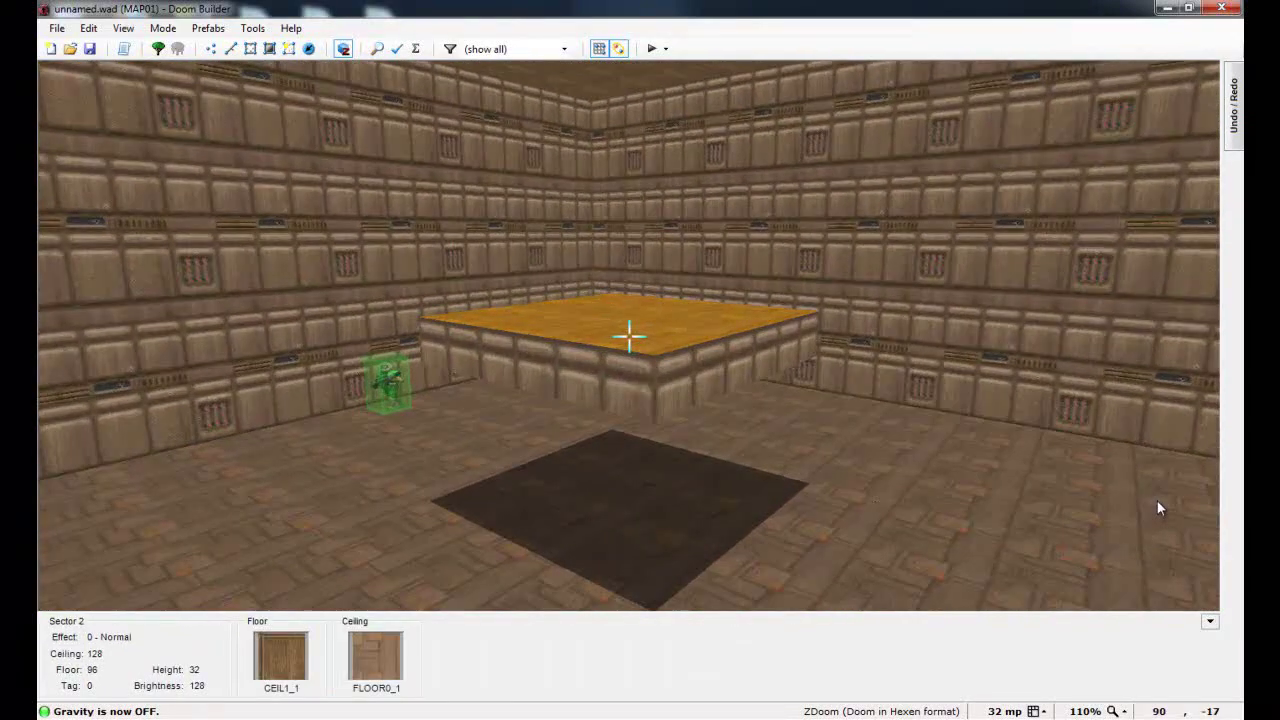
Step: Return to the 2D map in linedefs mode and move the room's north wall outward to lengthen the room
key(q)
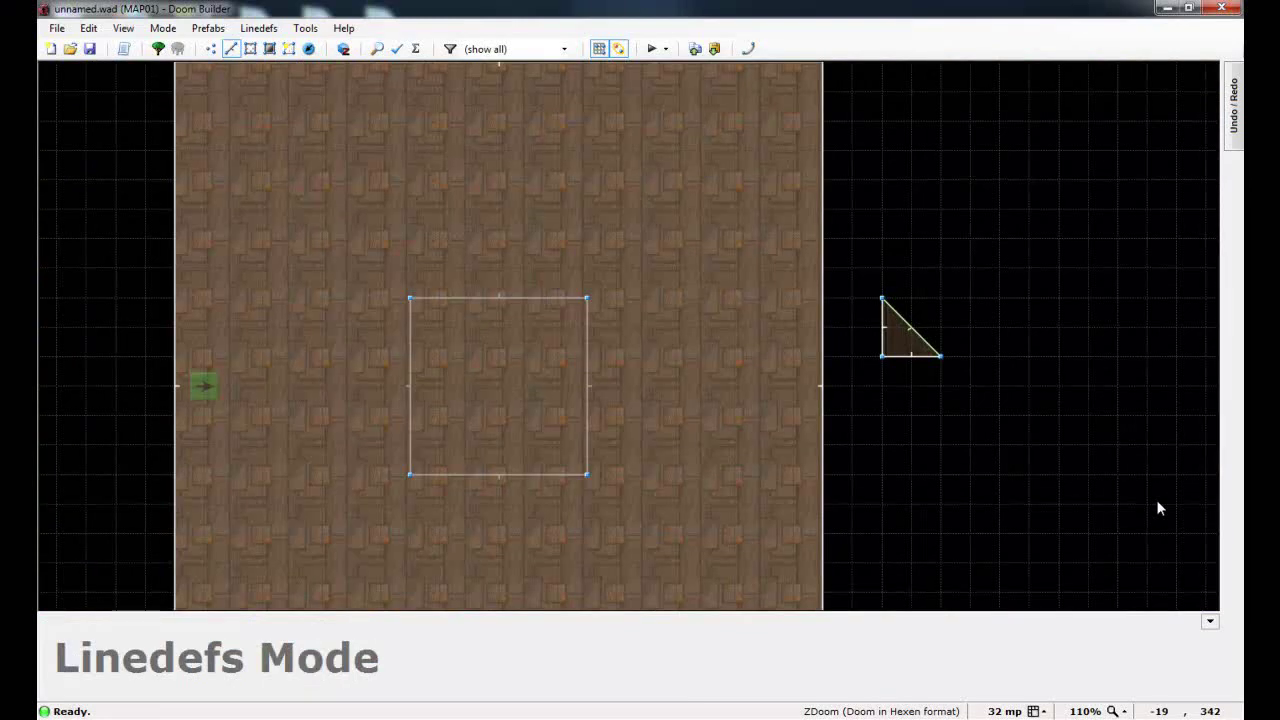
scroll(1158, 508, down, 2)
key(Up)
key(Up)
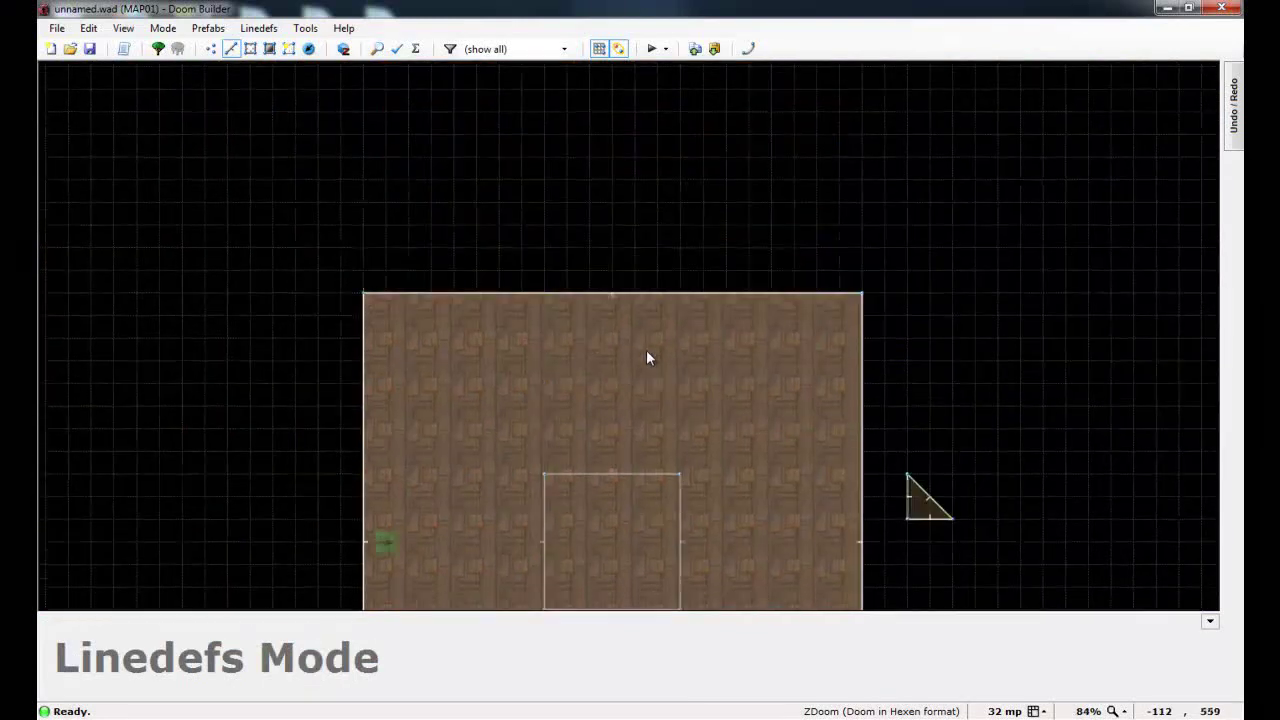
drag(640, 294, 646, 228)
right_drag(646, 220, 642, 164)
key(Down)
Step: Draw a rectangular sector 128 wide and 256 long against the north edge of the central sector
scroll(617, 335, up, 3)
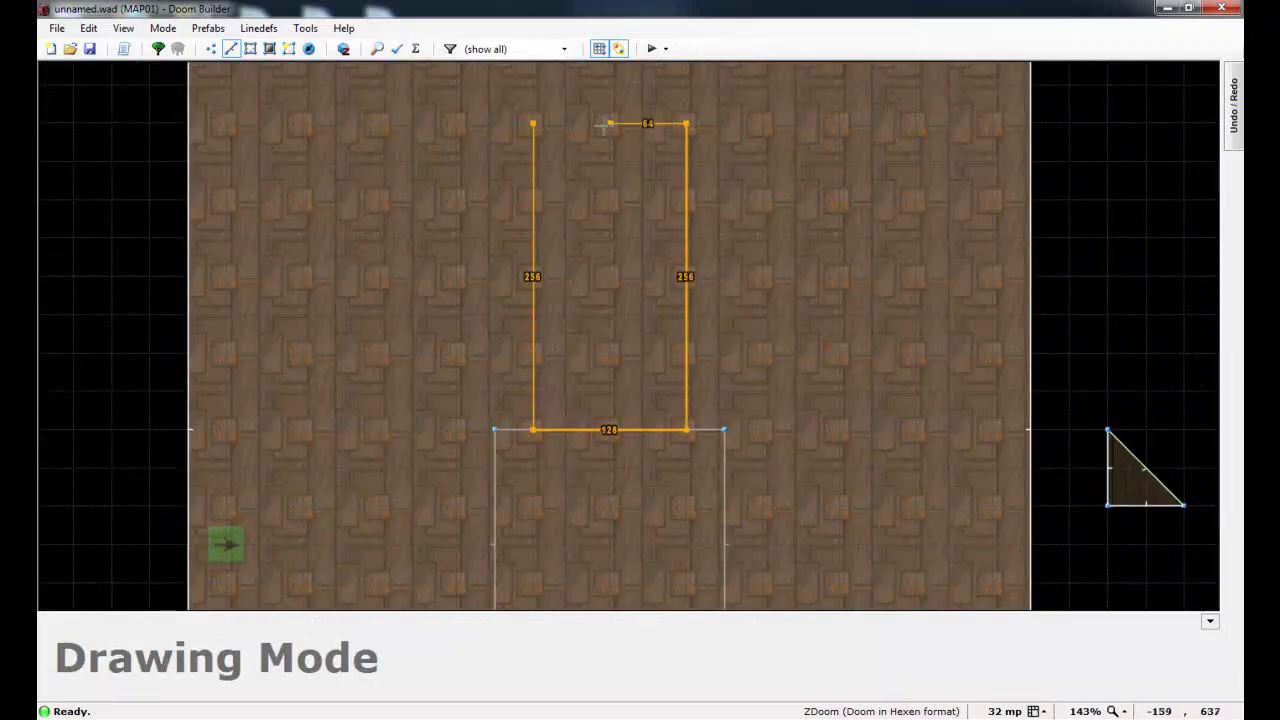
click(533, 123)
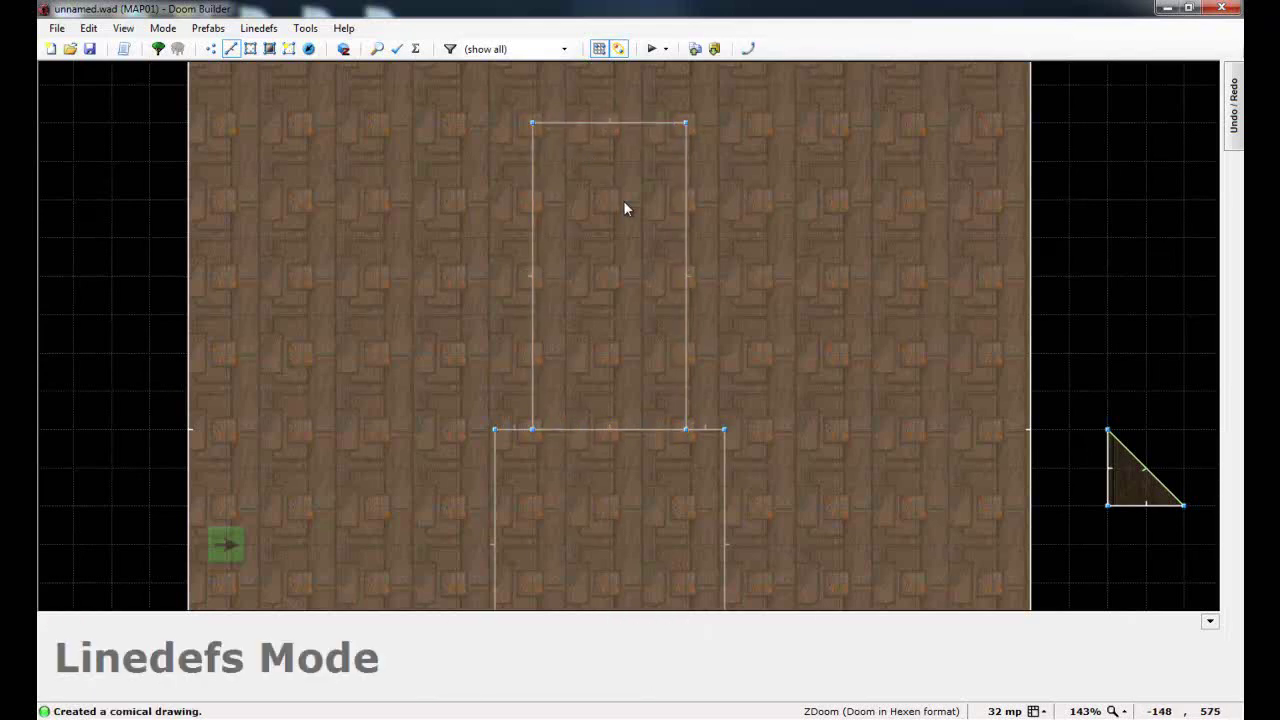
key(Up)
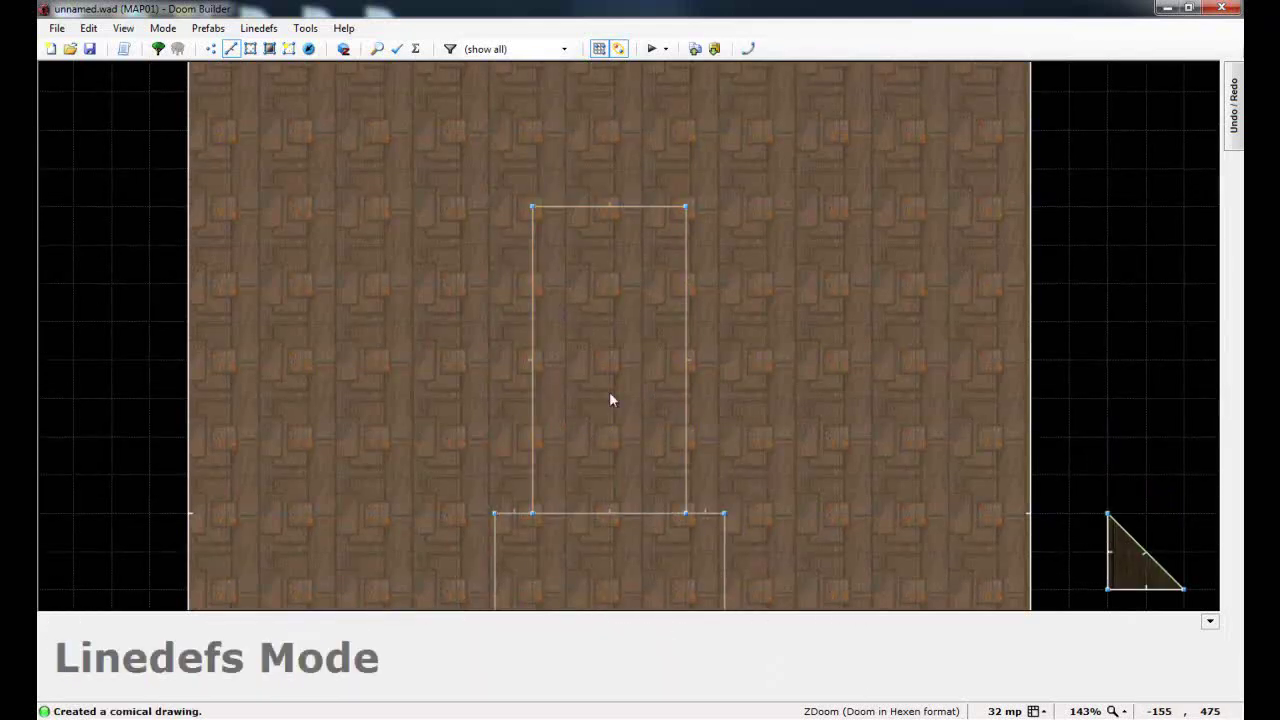
key(Up)
key(Down)
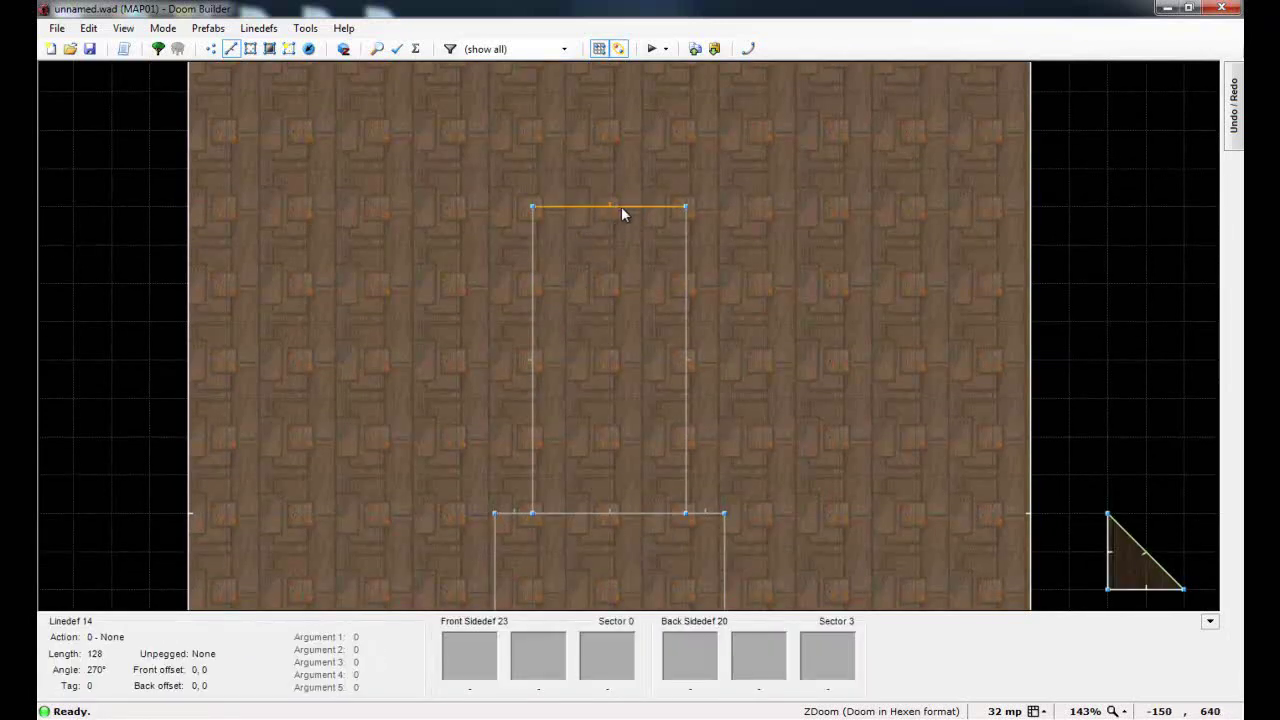
Step: Assign action 181 Plane Align (slope) with Align Floor set to Back to the new rectangle's north linedef, and return to the 3D visual mode
key(Up)
click(610, 292)
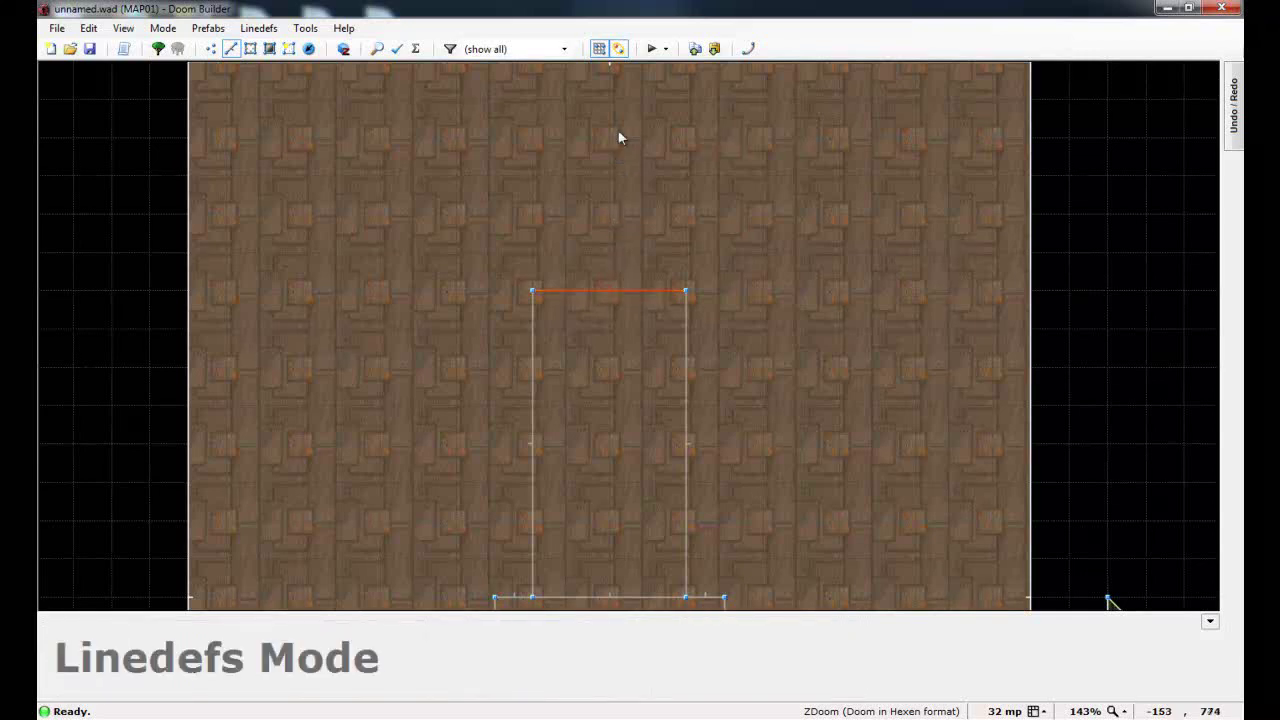
right_click(613, 289)
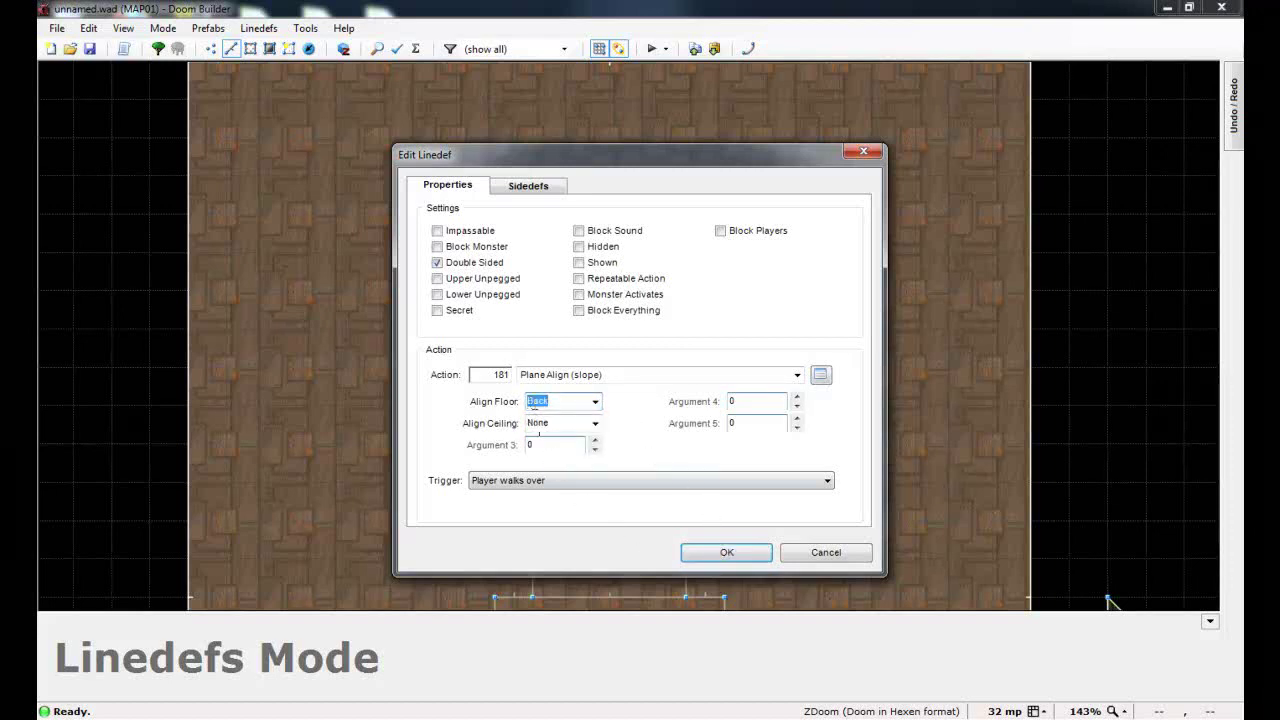
click(720, 552)
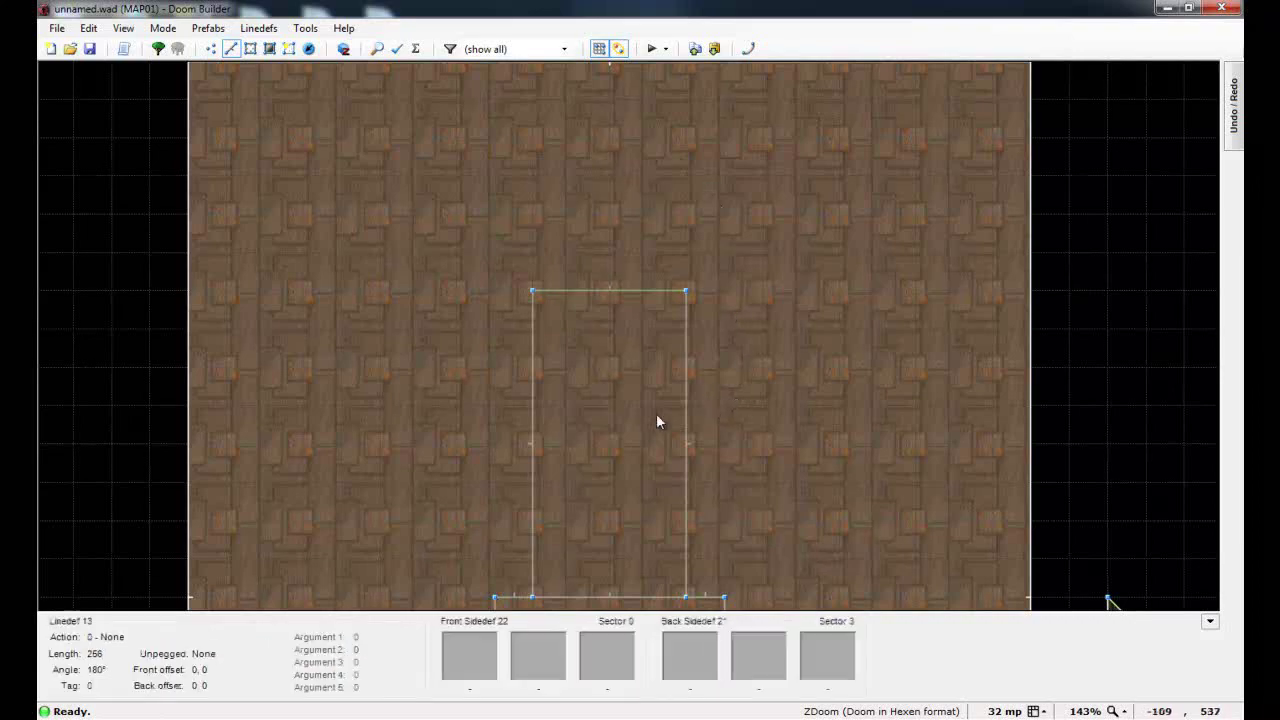
click(343, 48)
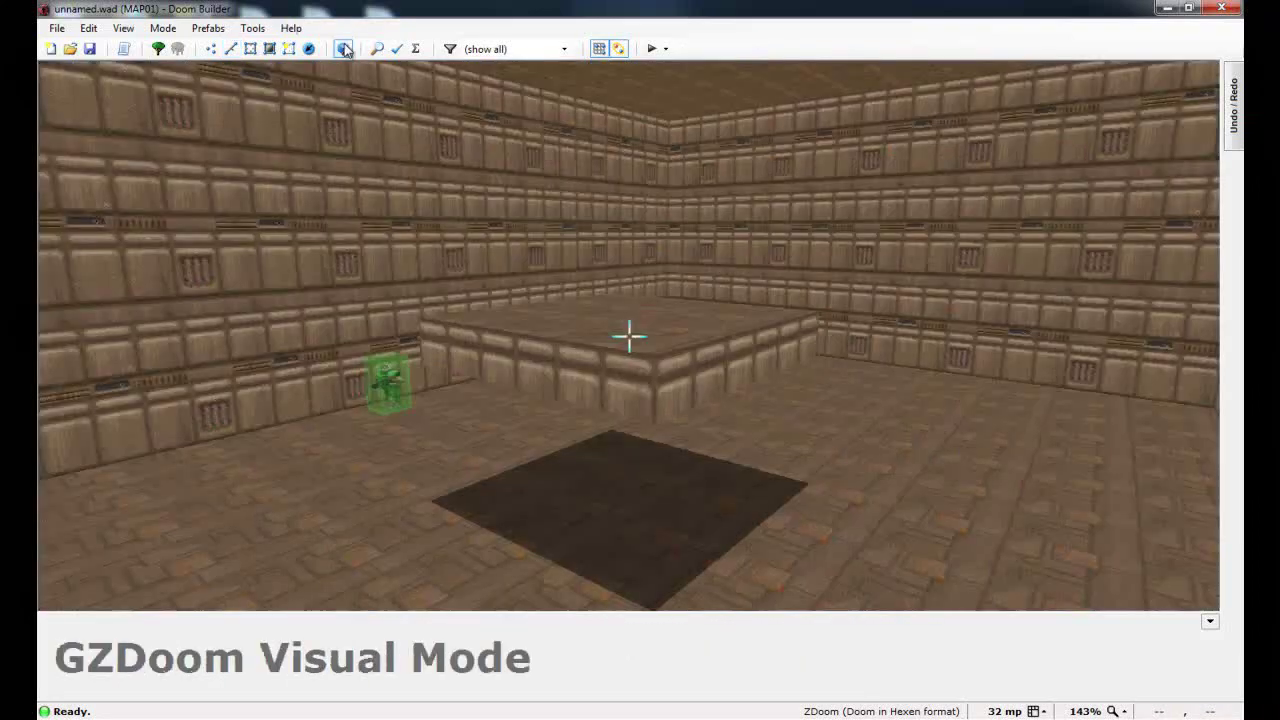
Step: Raise the floor of the new rectangular sector to 128 so its slope reaches the floating platform's top
key(f)
scroll(629, 337, up, 7)
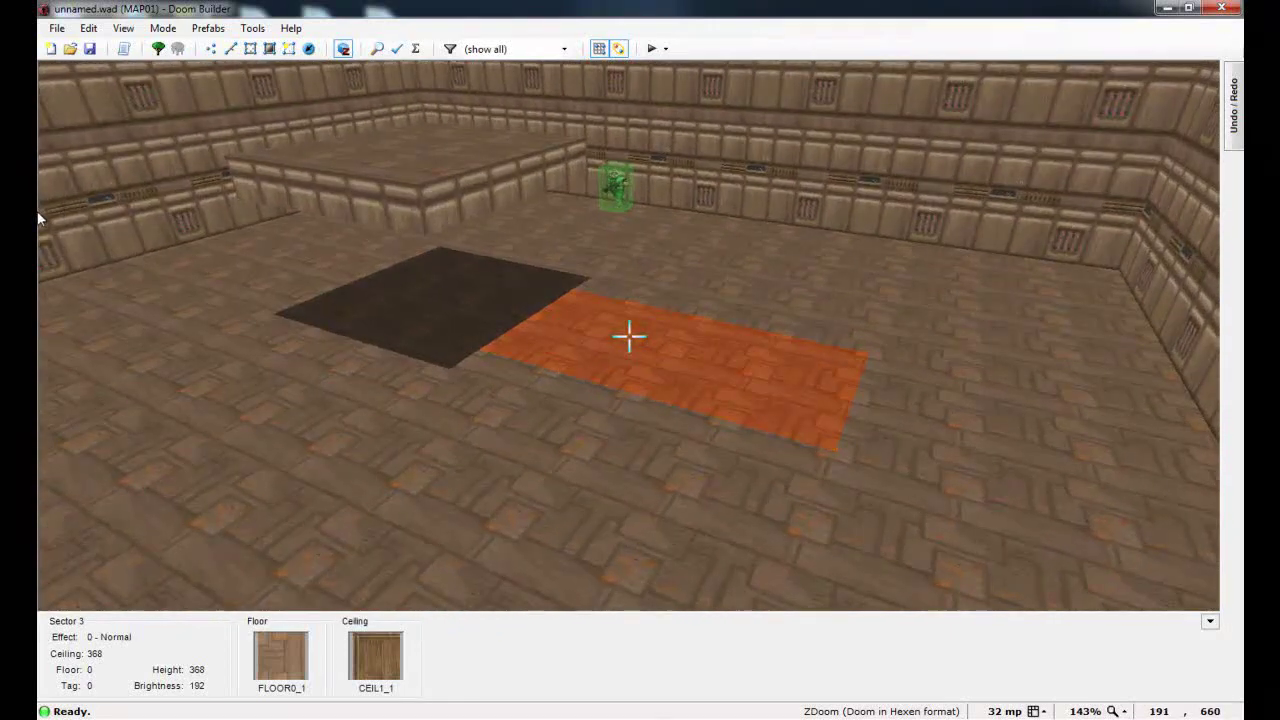
scroll(629, 337, up, 13)
key(w)
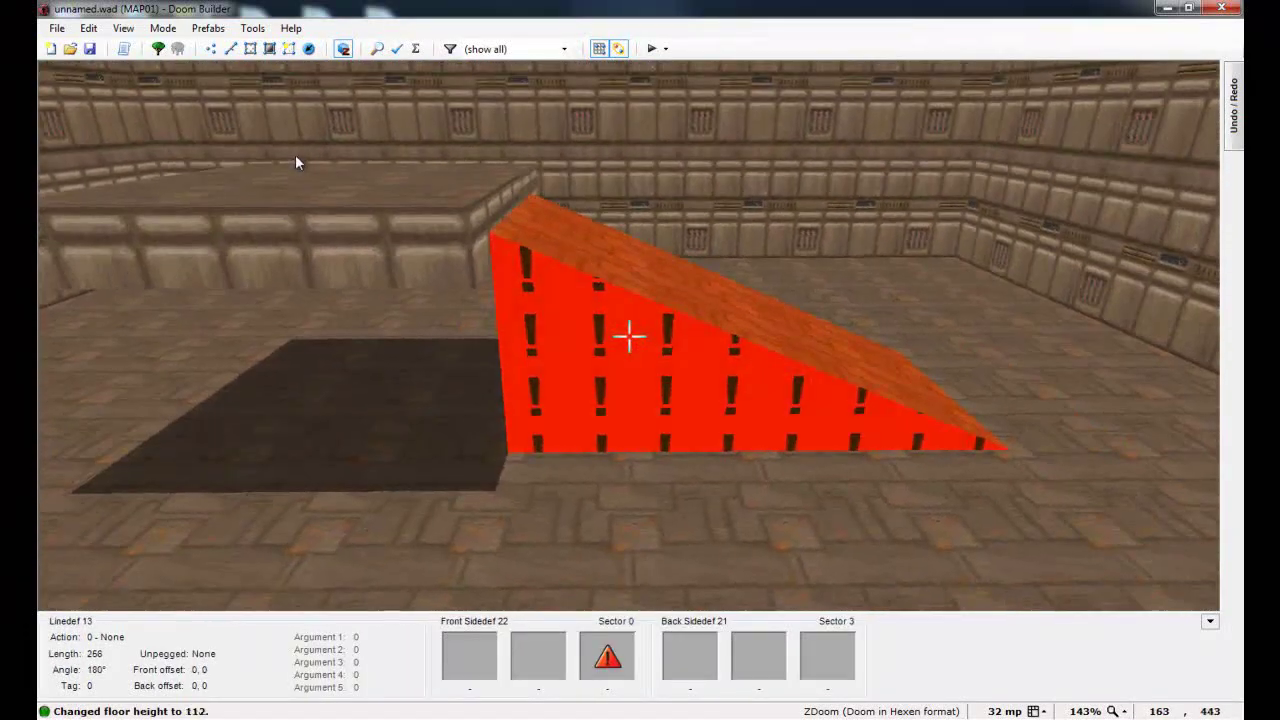
scroll(629, 337, down, 15)
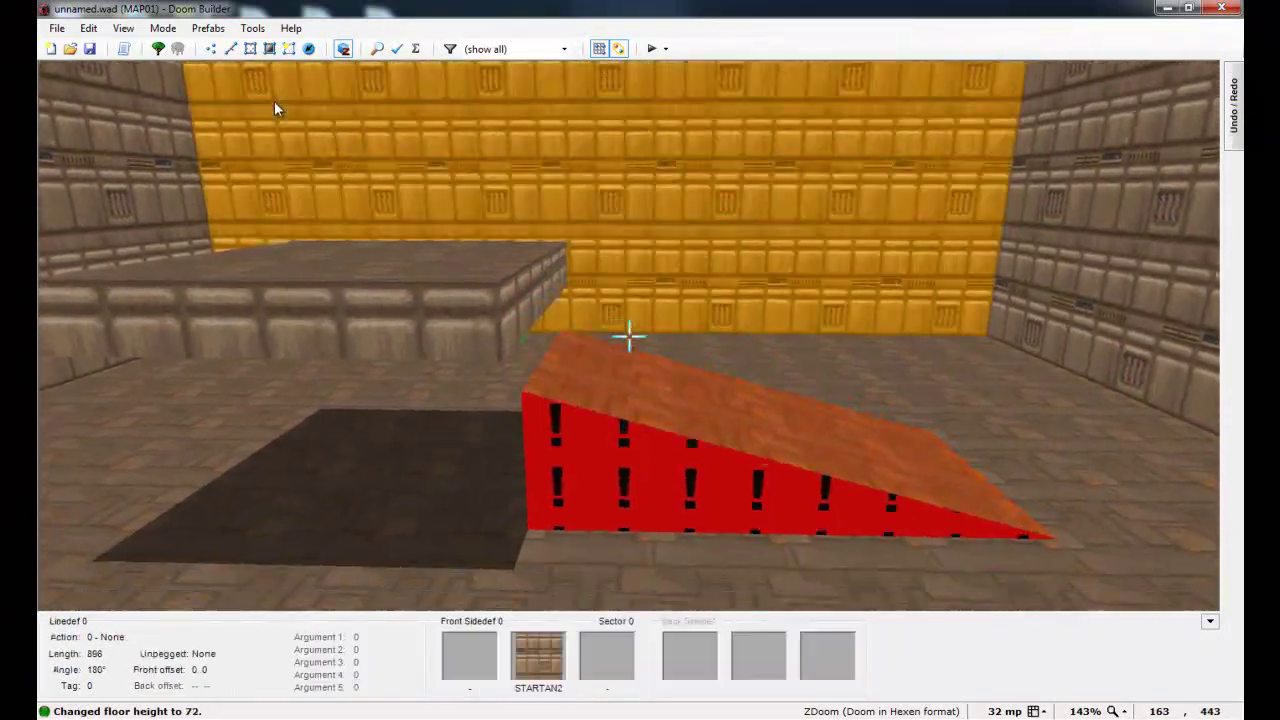
scroll(629, 337, up, 9)
scroll(254, 168, up, 5)
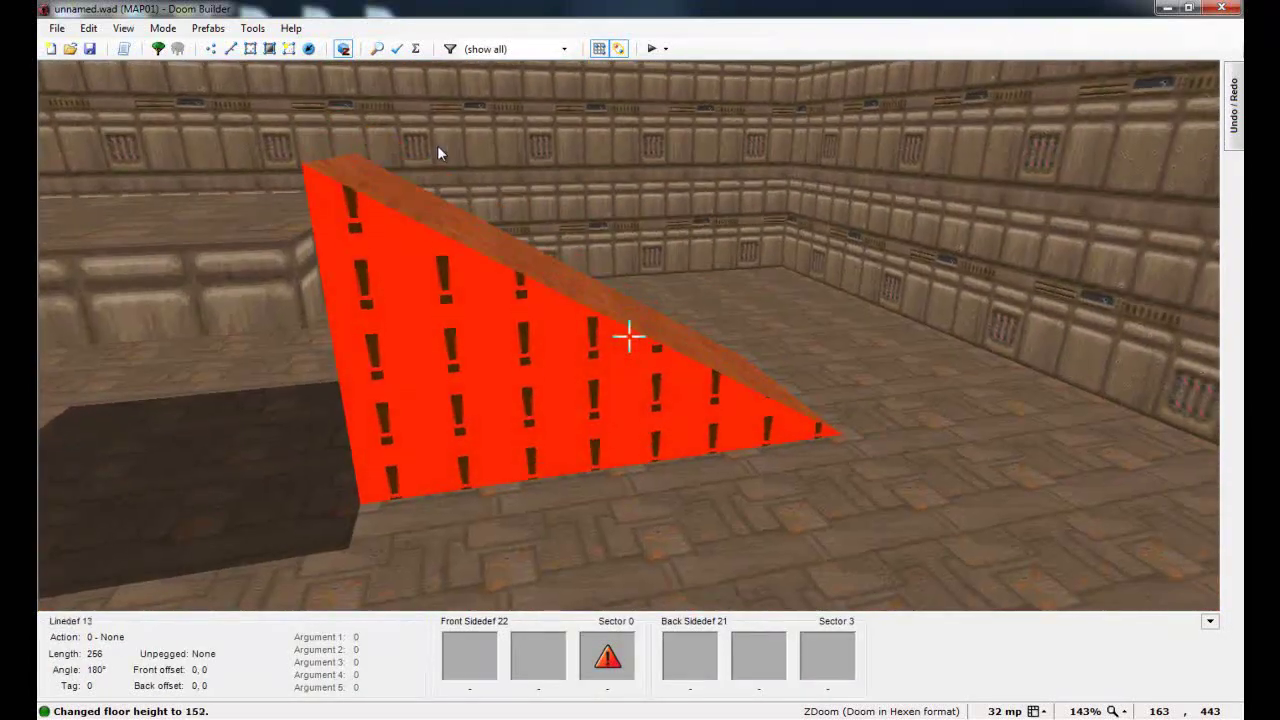
scroll(437, 147, down, 5)
scroll(433, 148, up, 2)
scroll(629, 337, up, 4)
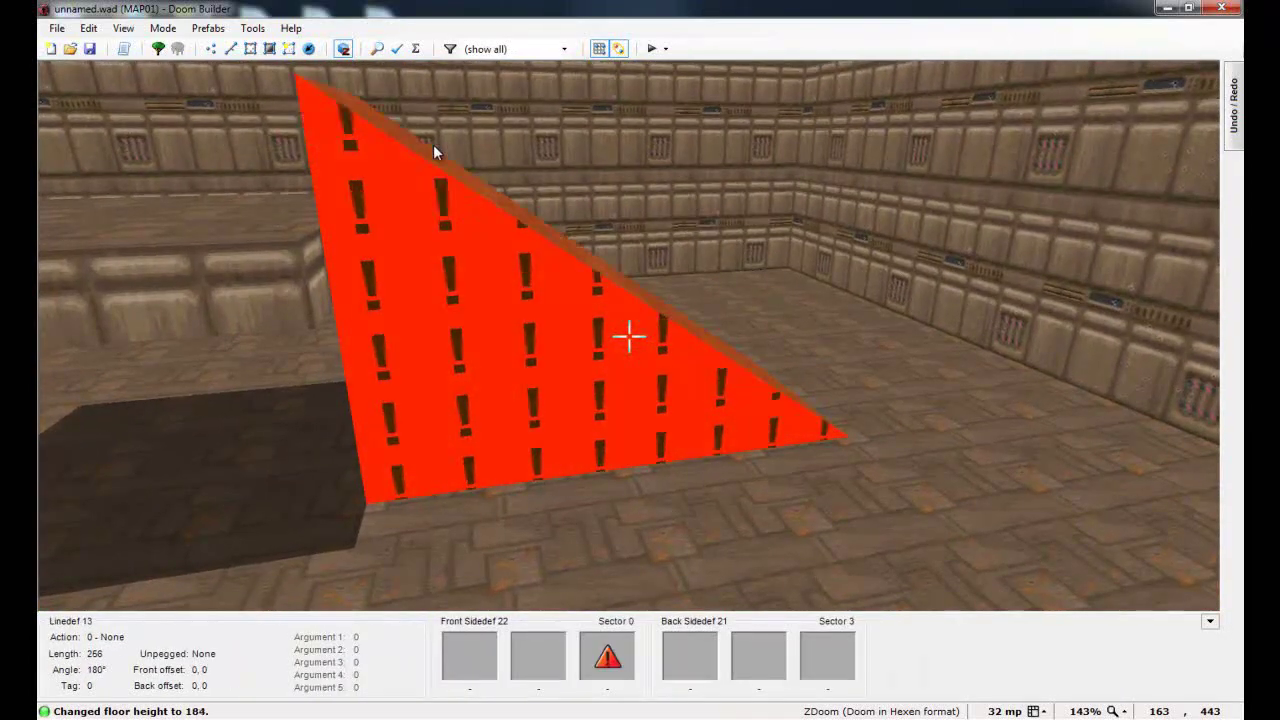
scroll(629, 337, down, 4)
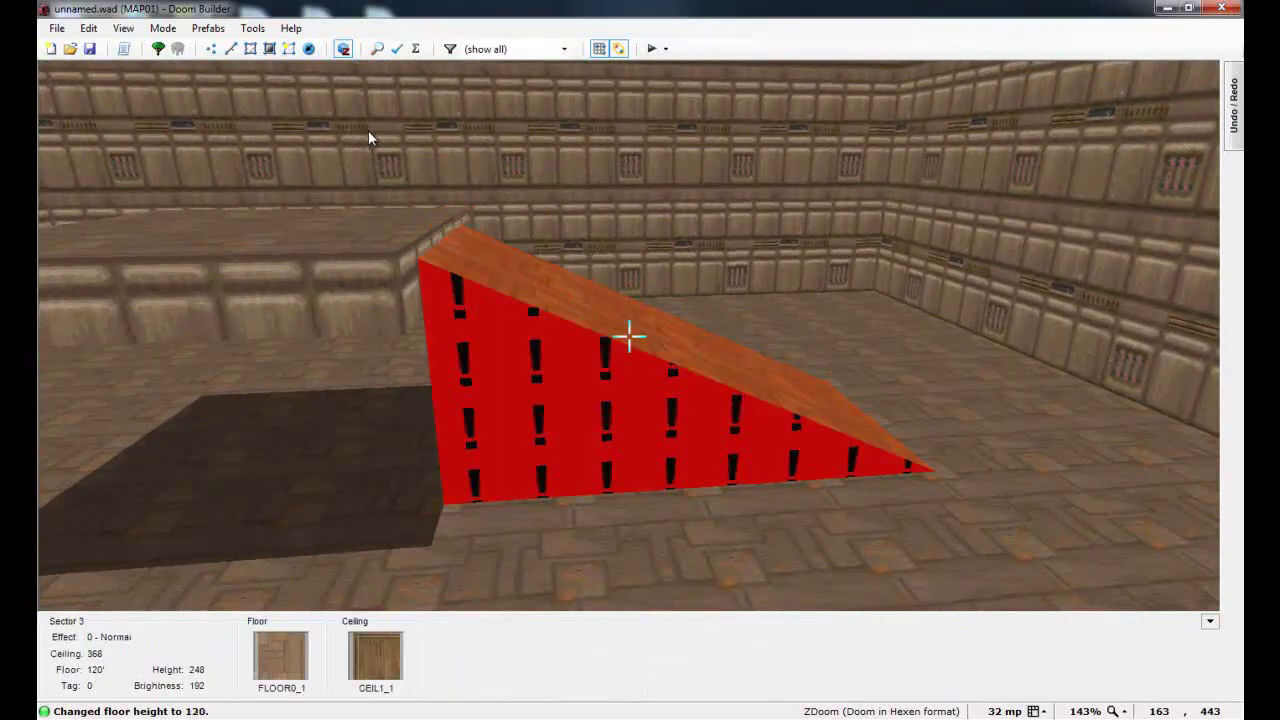
key(s)
key(s)
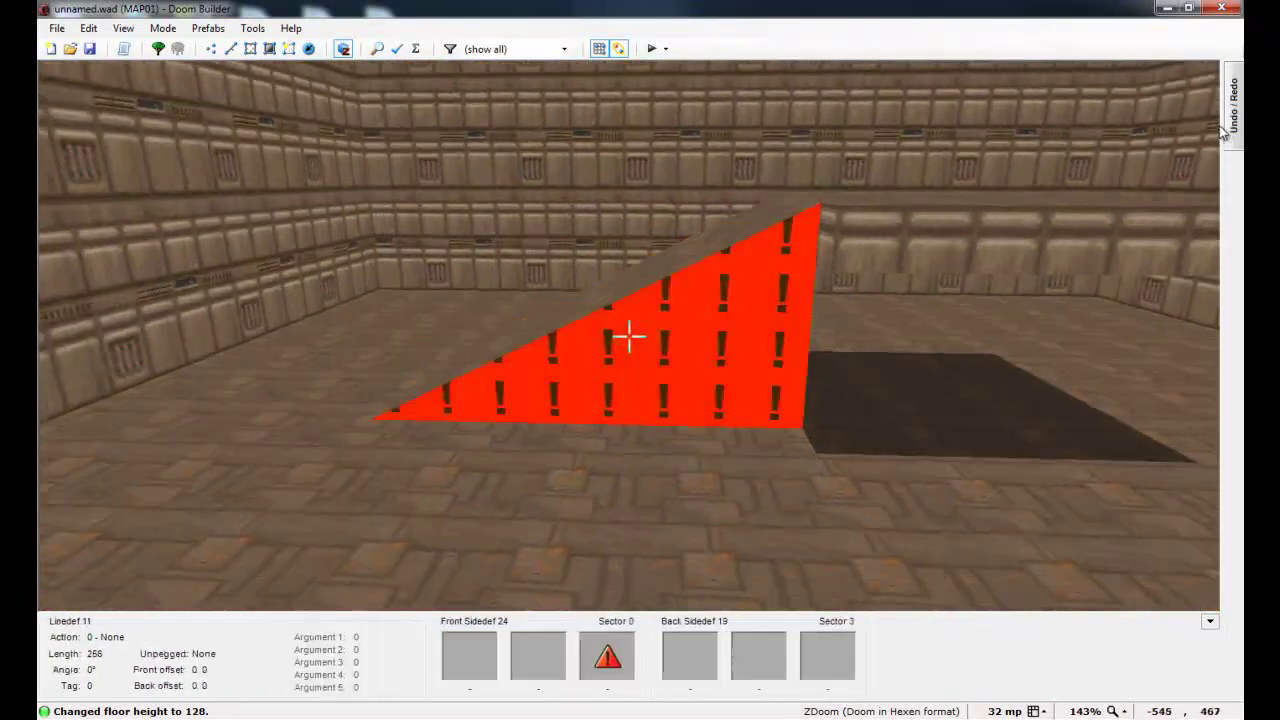
Step: Examine the sloped floor from both sides and where its high end meets the floating platform
key(f)
key(f)
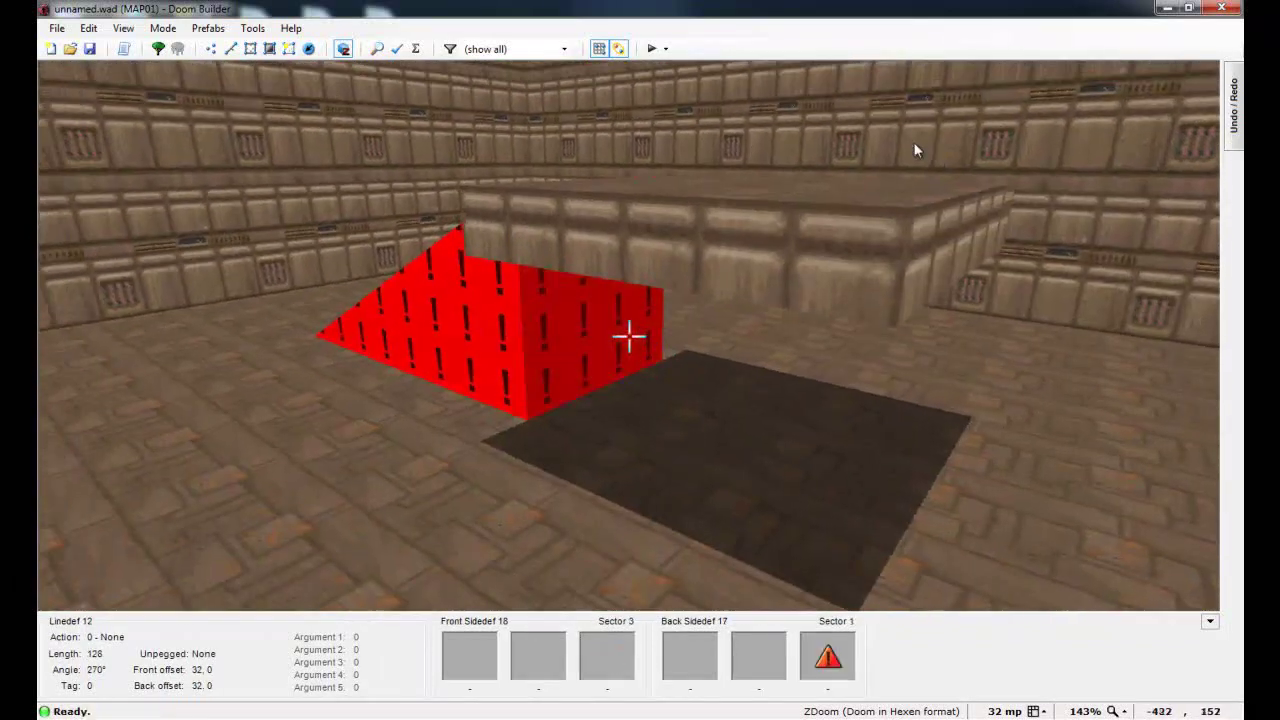
key(f)
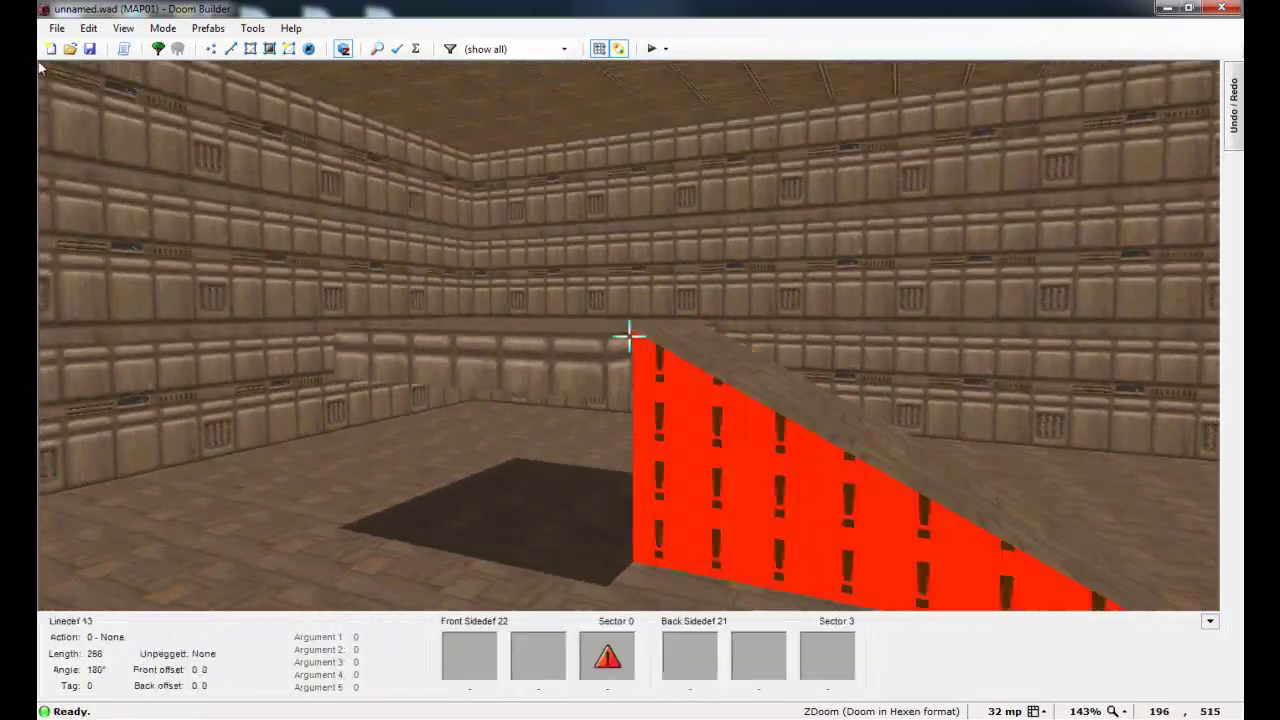
key(e)
key(d)
key(d)
key(s)
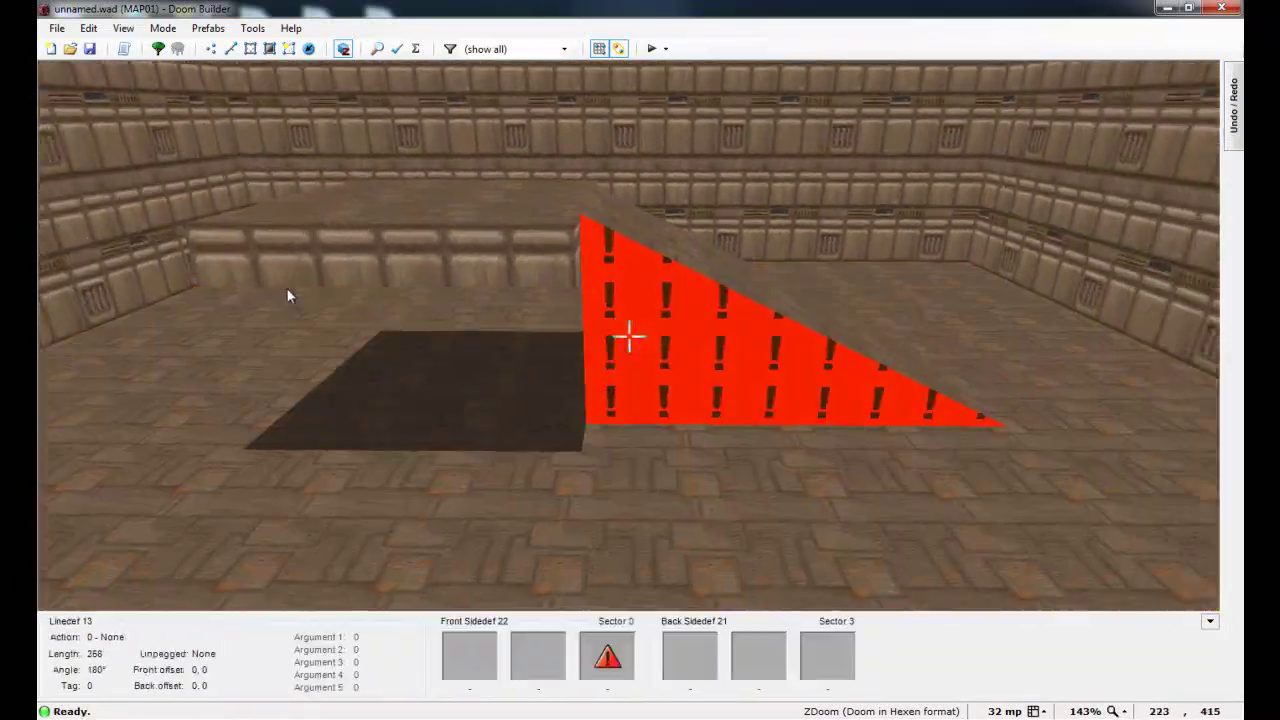
key(e)
key(s)
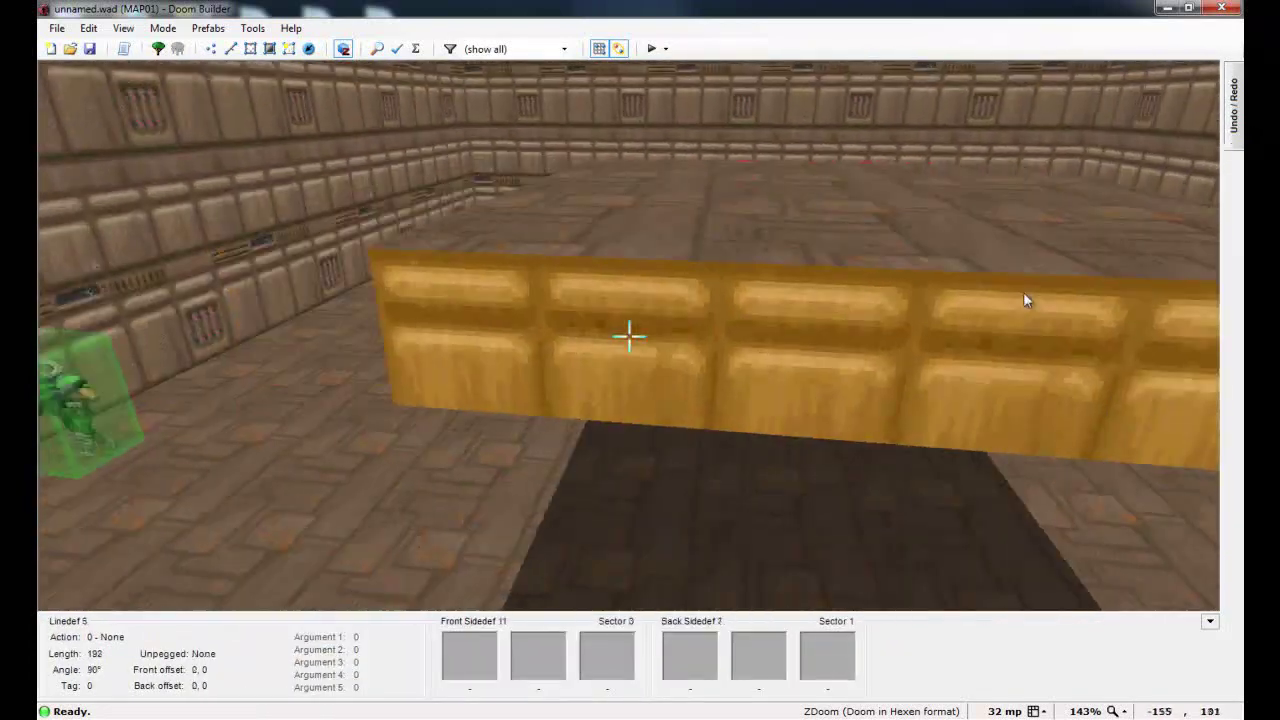
key(e)
key(s)
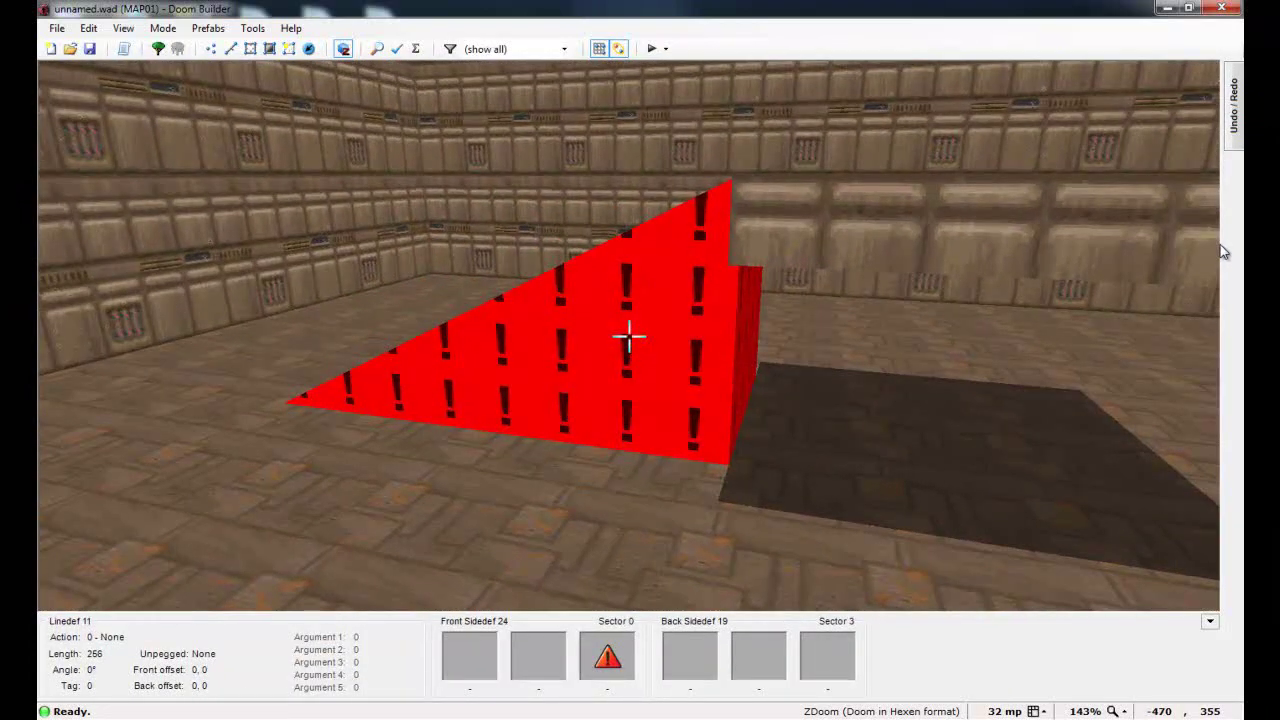
Step: Cover the slope's untextured sides with the same wall texture as the room
right_click(629, 337)
double_click(645, 185)
key(f)
key(f)
Step: Turn gravity on, walk up the slope onto the platform, and switch gravity off again
key(g)
key(e)
key(s)
key(e)
key(s)
key(w)
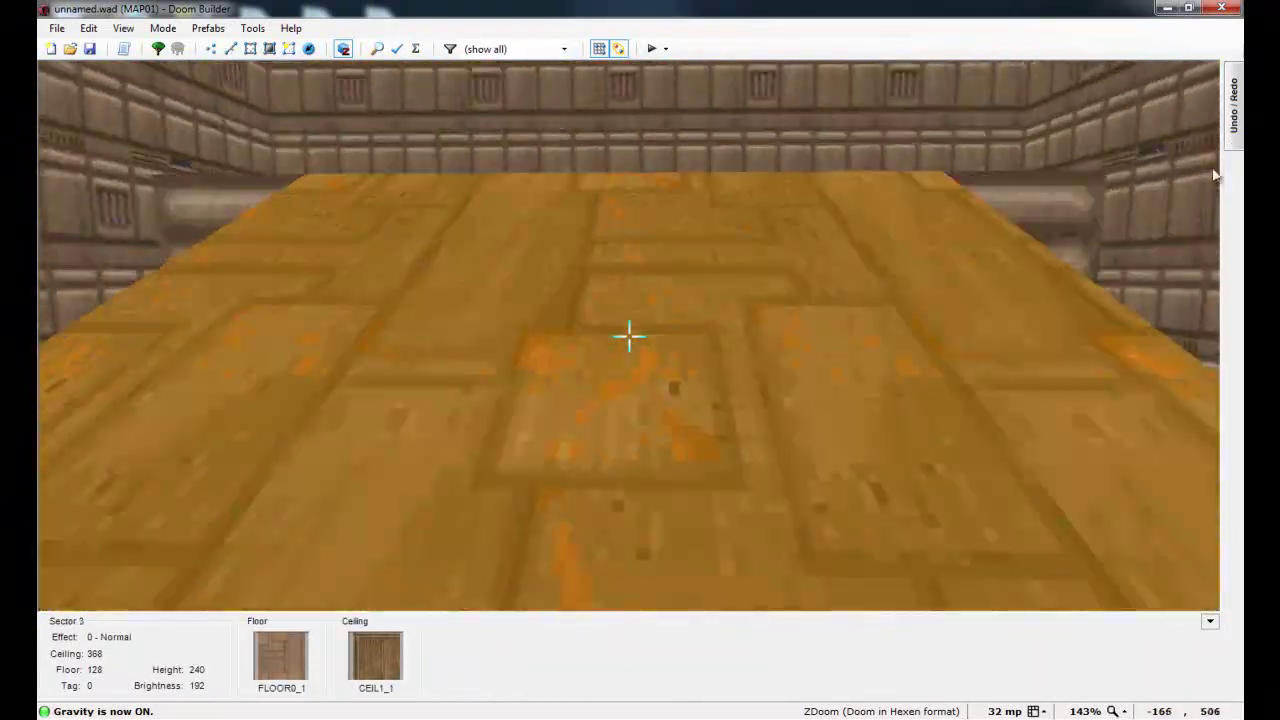
key(g)
Step: Inspect the textured slope, the platform and the shaded area beneath it from around the room
key(w)
key(d)
key(e)
key(w)
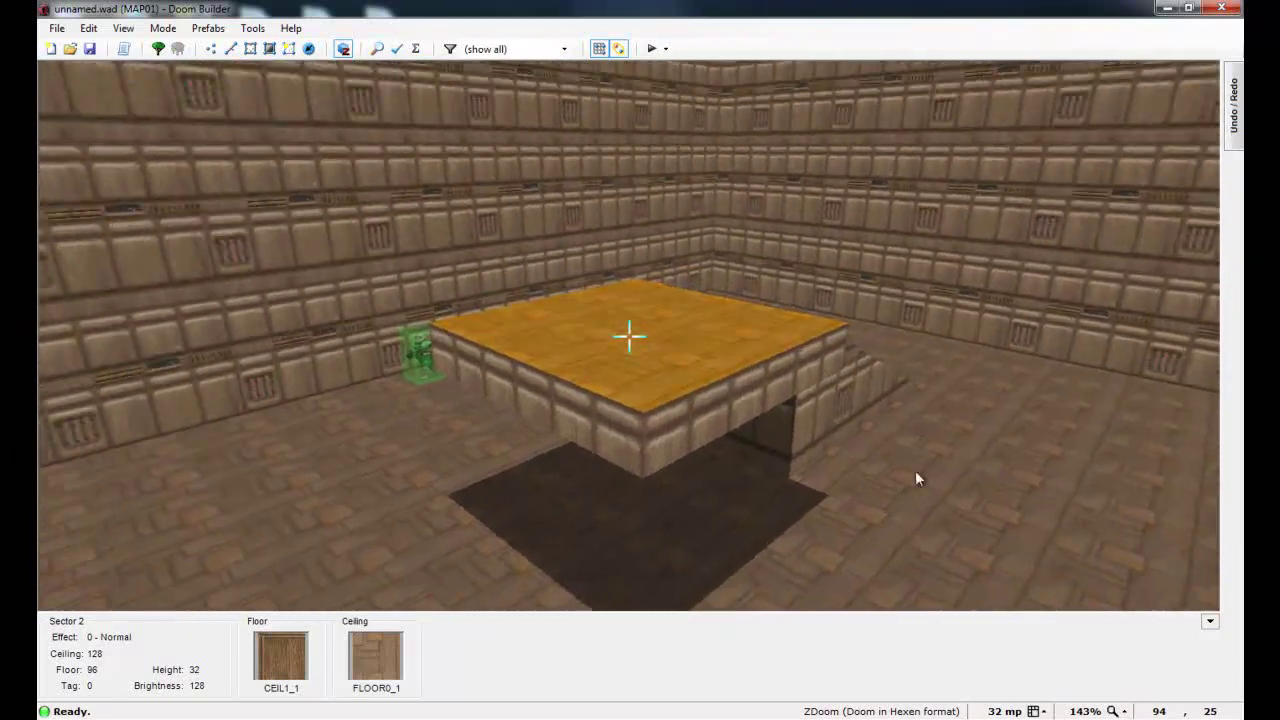
key(e)
key(d)
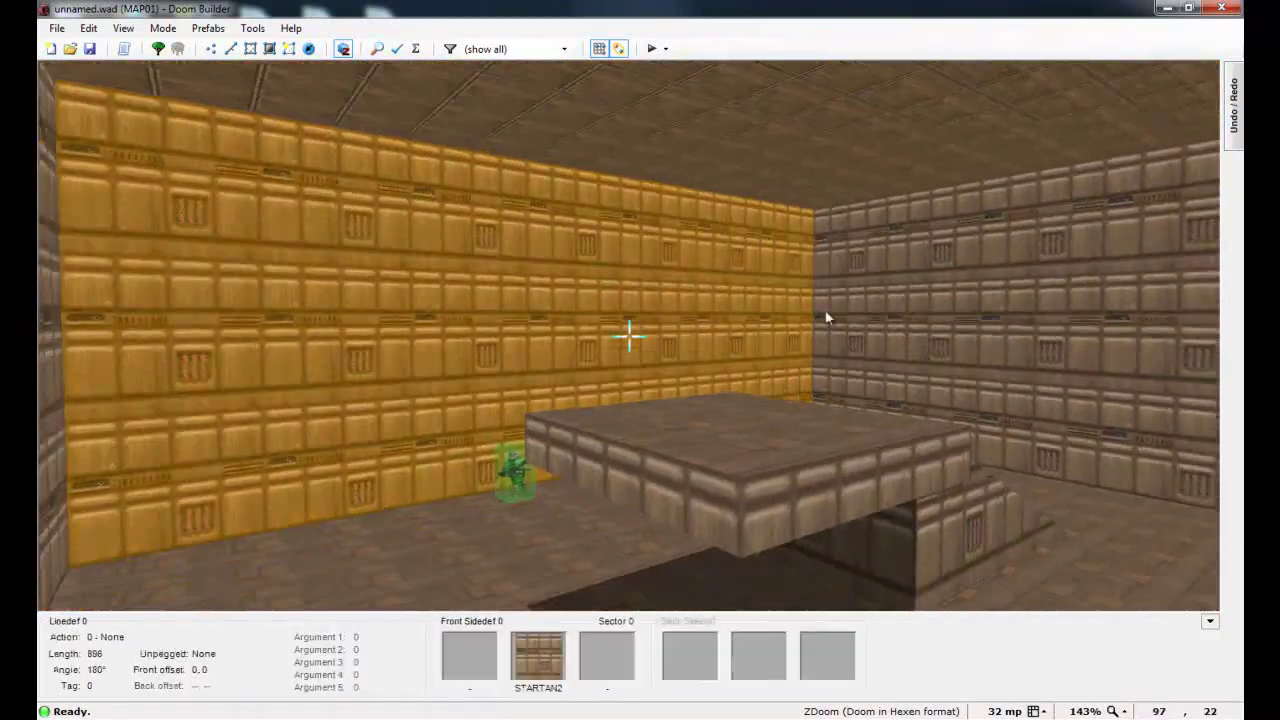
key(e)
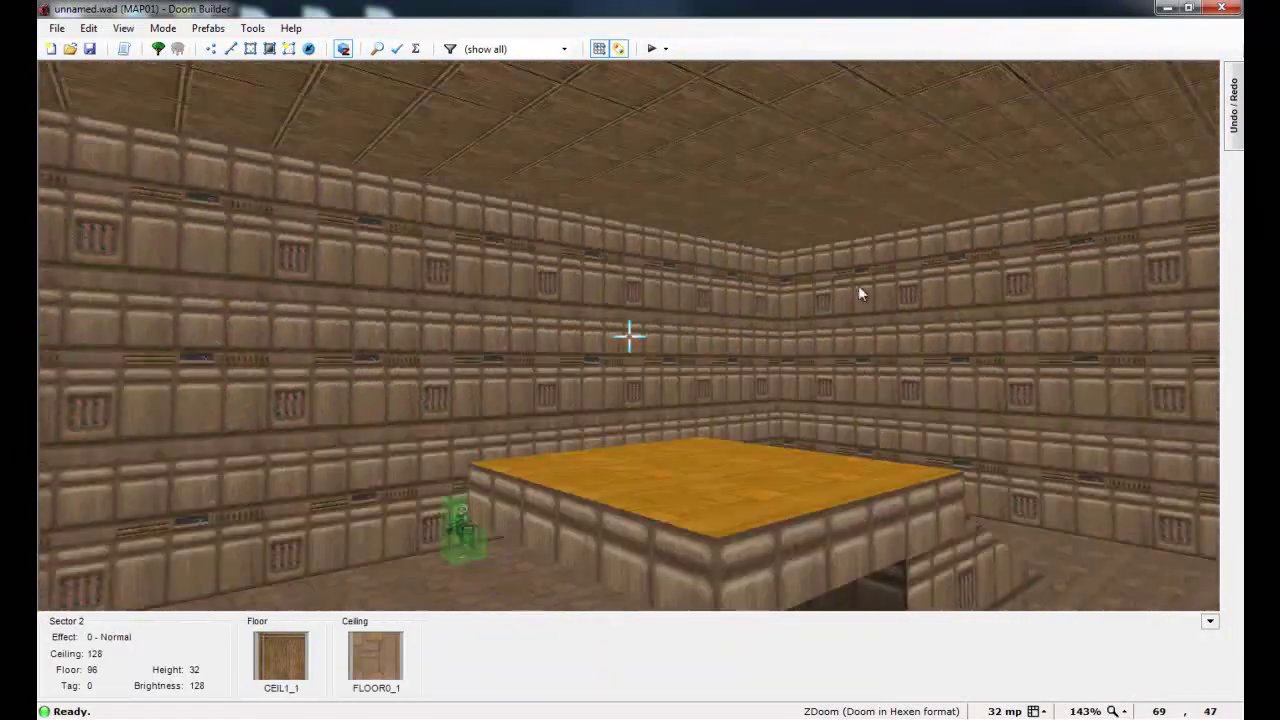
key(f)
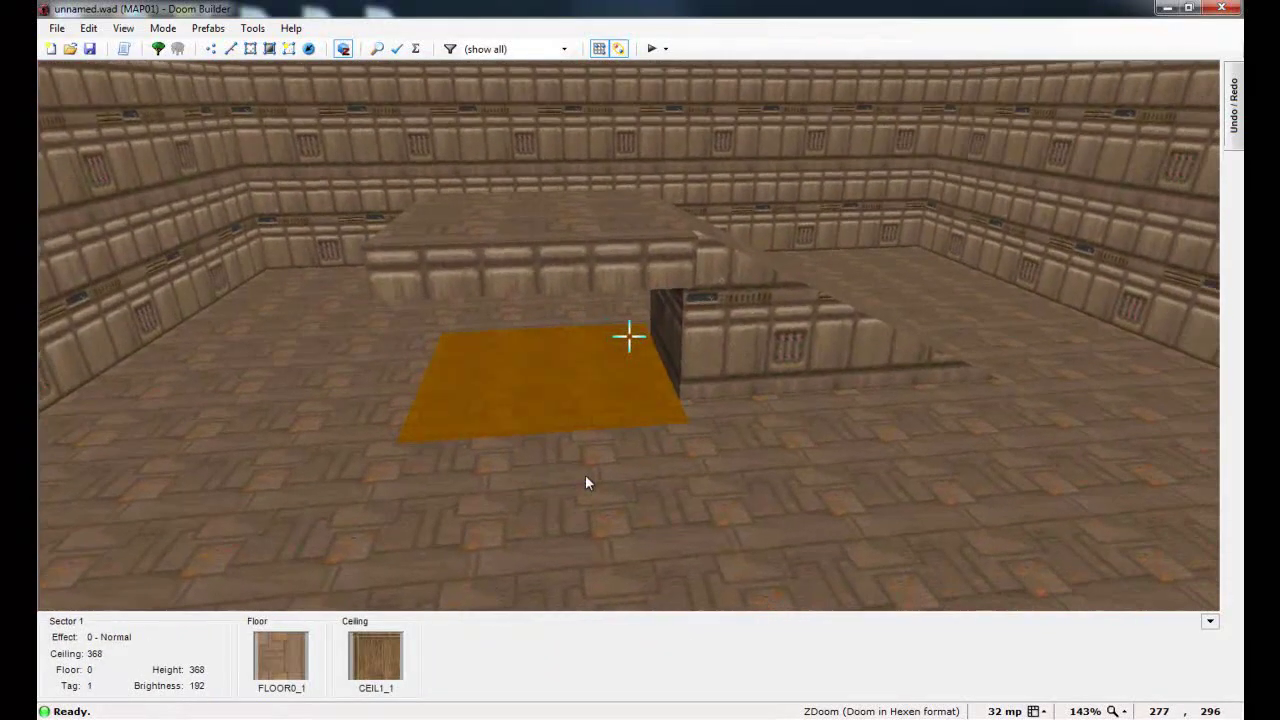
Step: Return to the 2D map and draw a second triangular control sector, 64 by 64, beside the existing one outside the room
key(q)
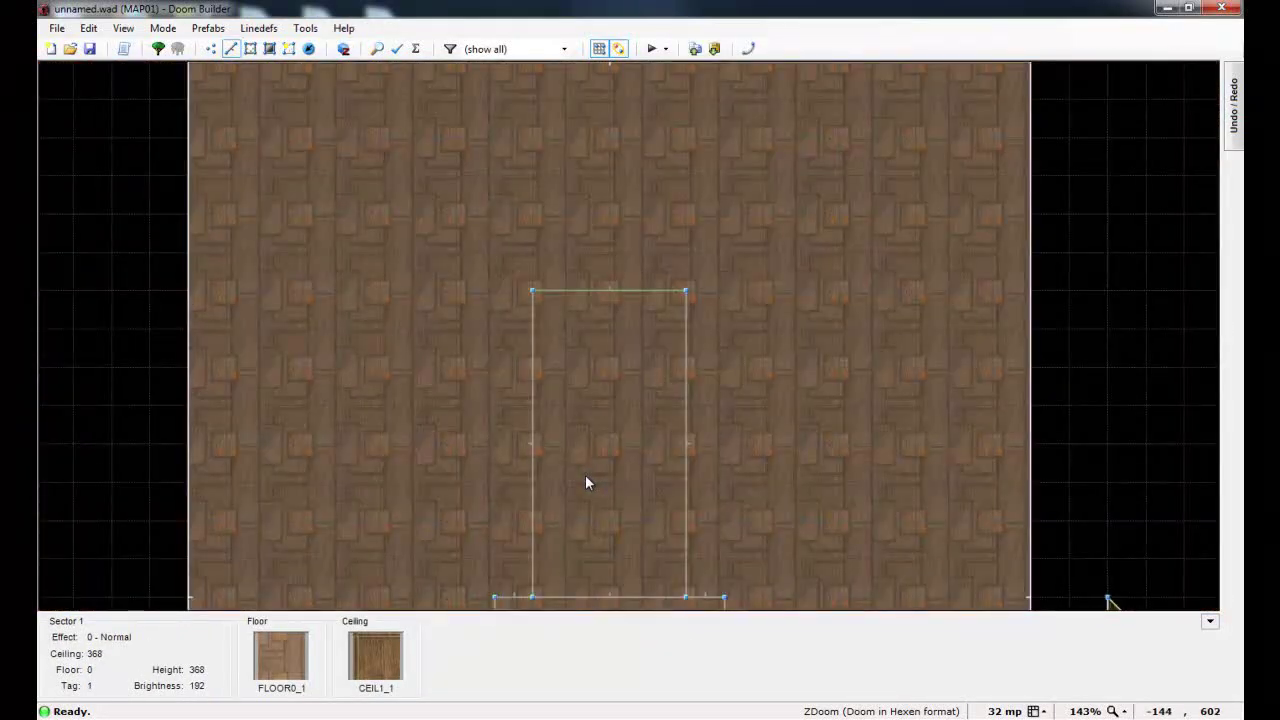
scroll(585, 475, down, 2)
key(Right)
key(Down)
key(Right)
key(Down)
key(Right)
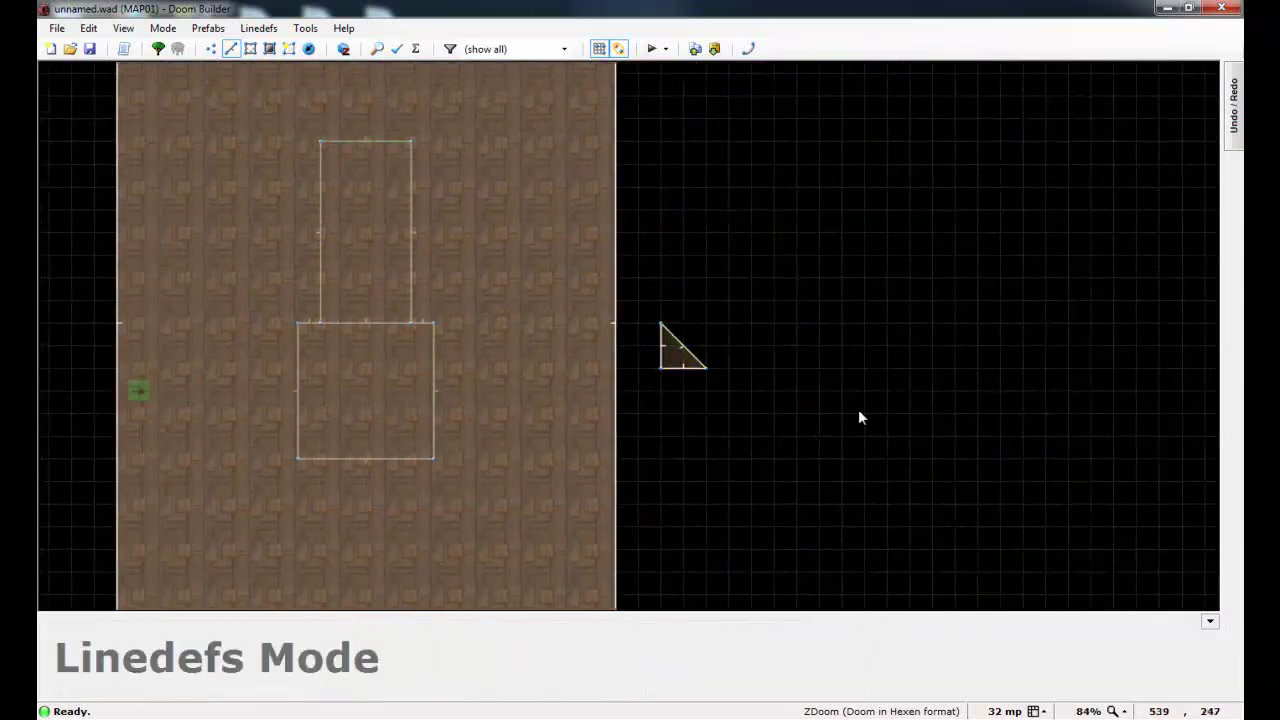
scroll(754, 351, up, 6)
key(d)
click(706, 258)
click(706, 386)
Step: Assign action 160 Sector 3D Floor with Sector Tag 1 to the new triangle's linedef and set its type and flags
right_click(783, 323)
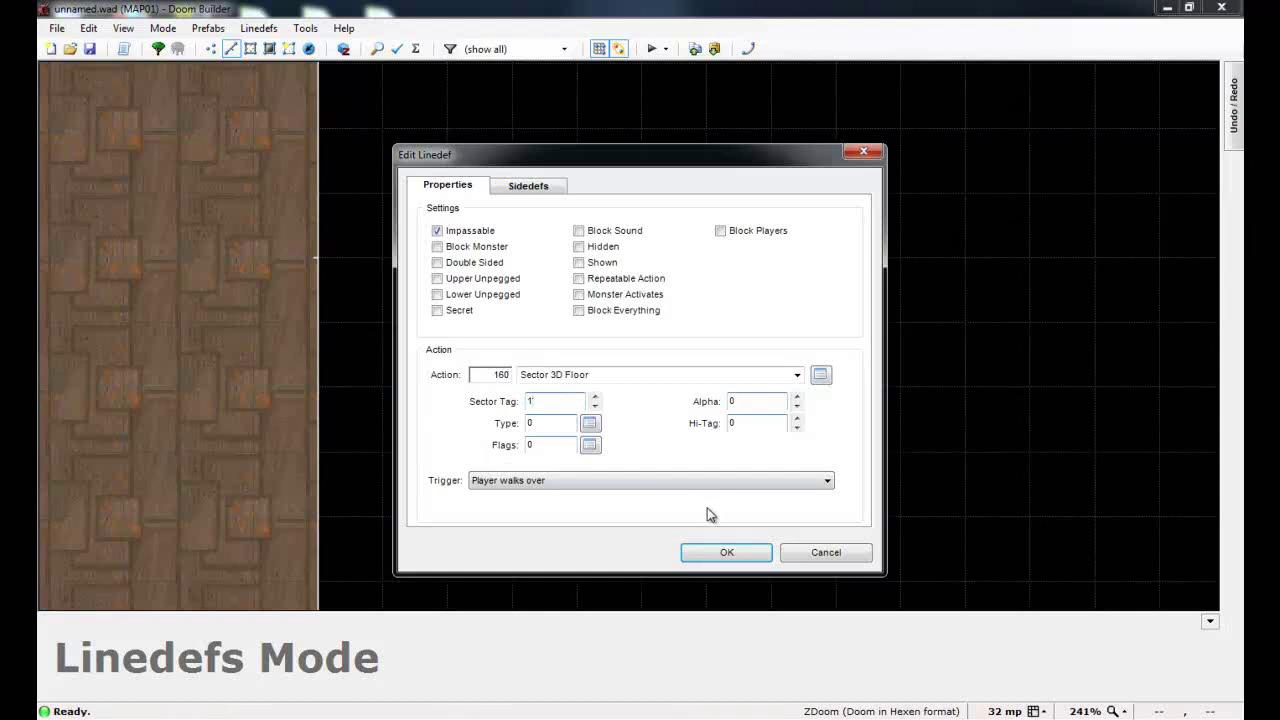
click(590, 424)
click(599, 449)
click(727, 552)
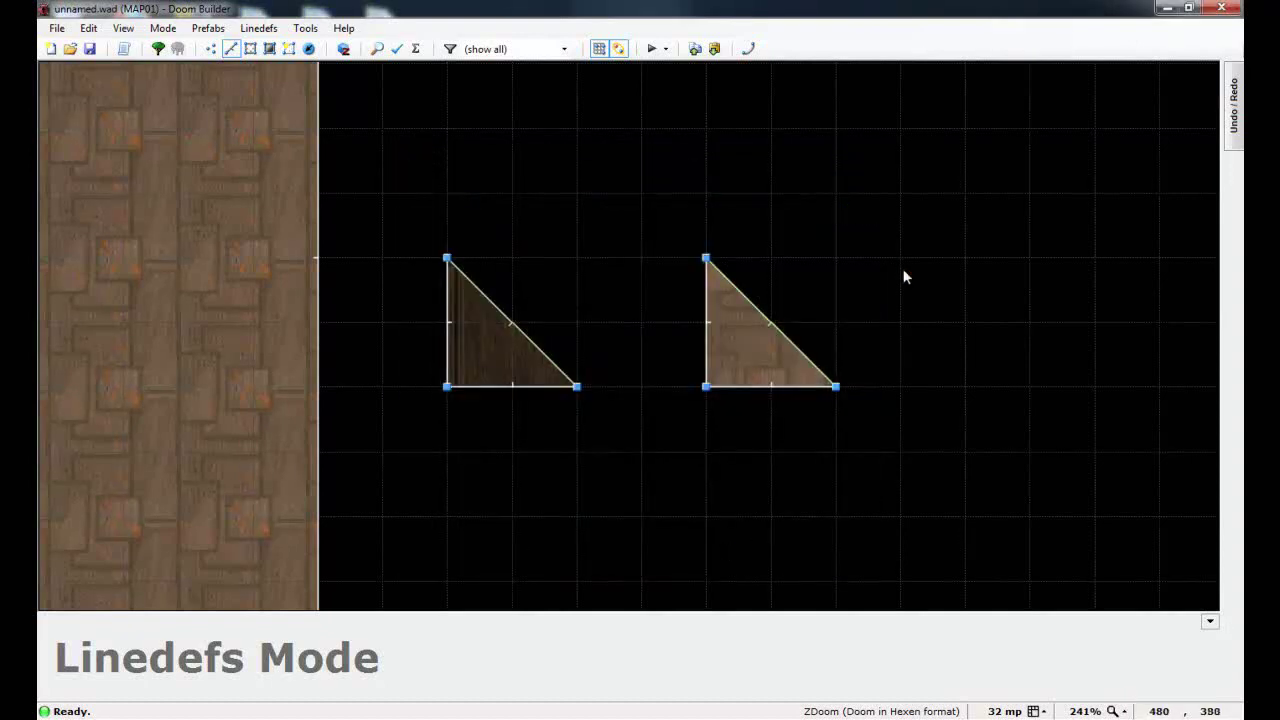
Step: Return to the 3D visual mode and examine the additional 3D floor in the central sector
scroll(890, 310, down, 4)
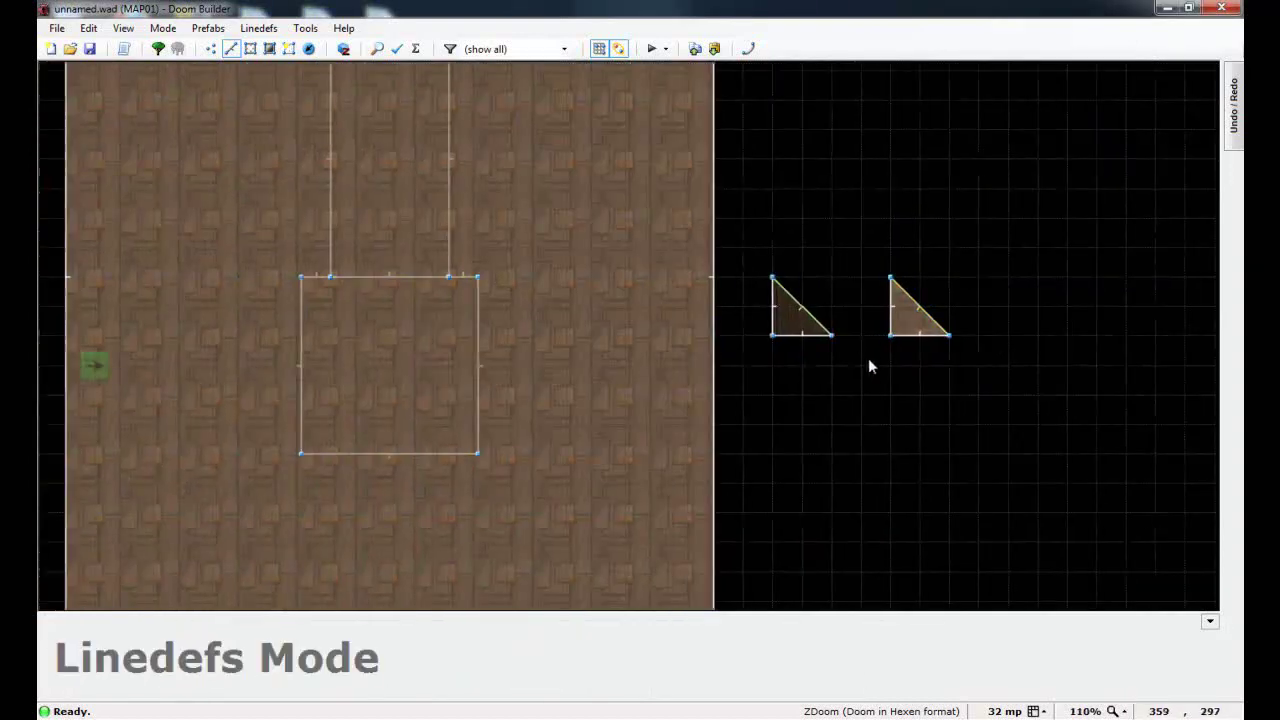
click(344, 50)
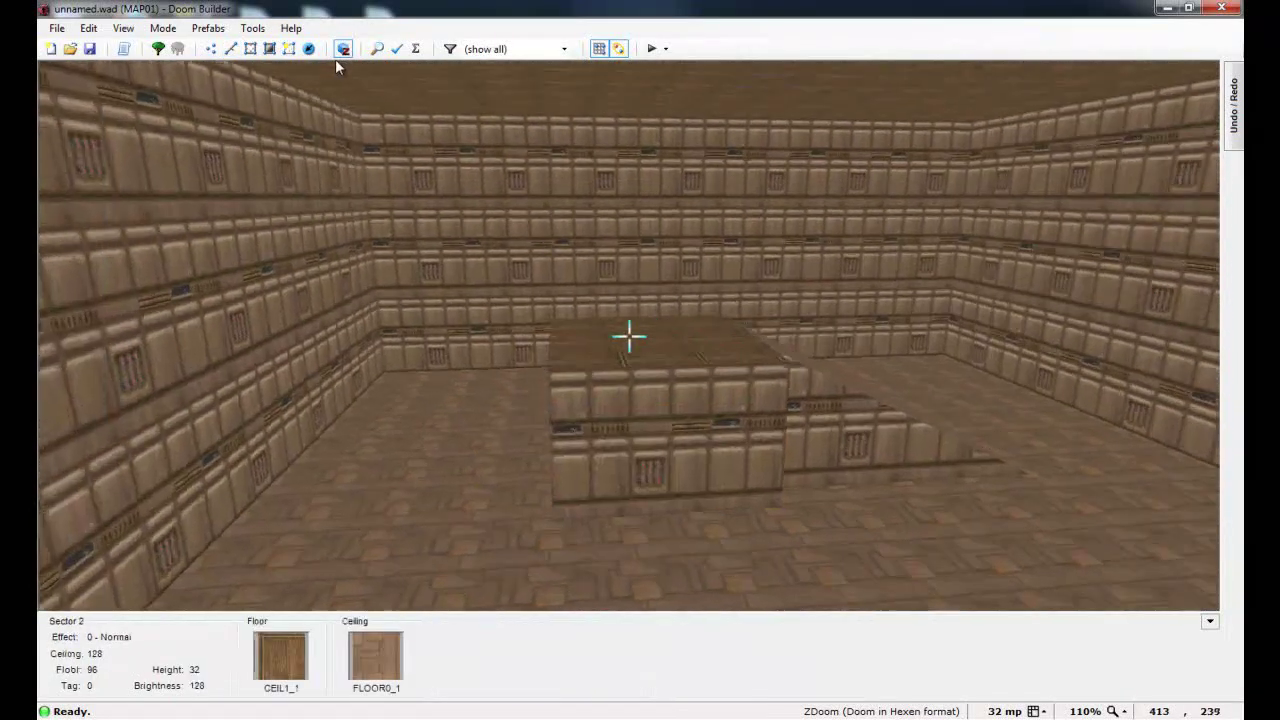
key(s)
key(f)
key(d)
key(s)
key(w)
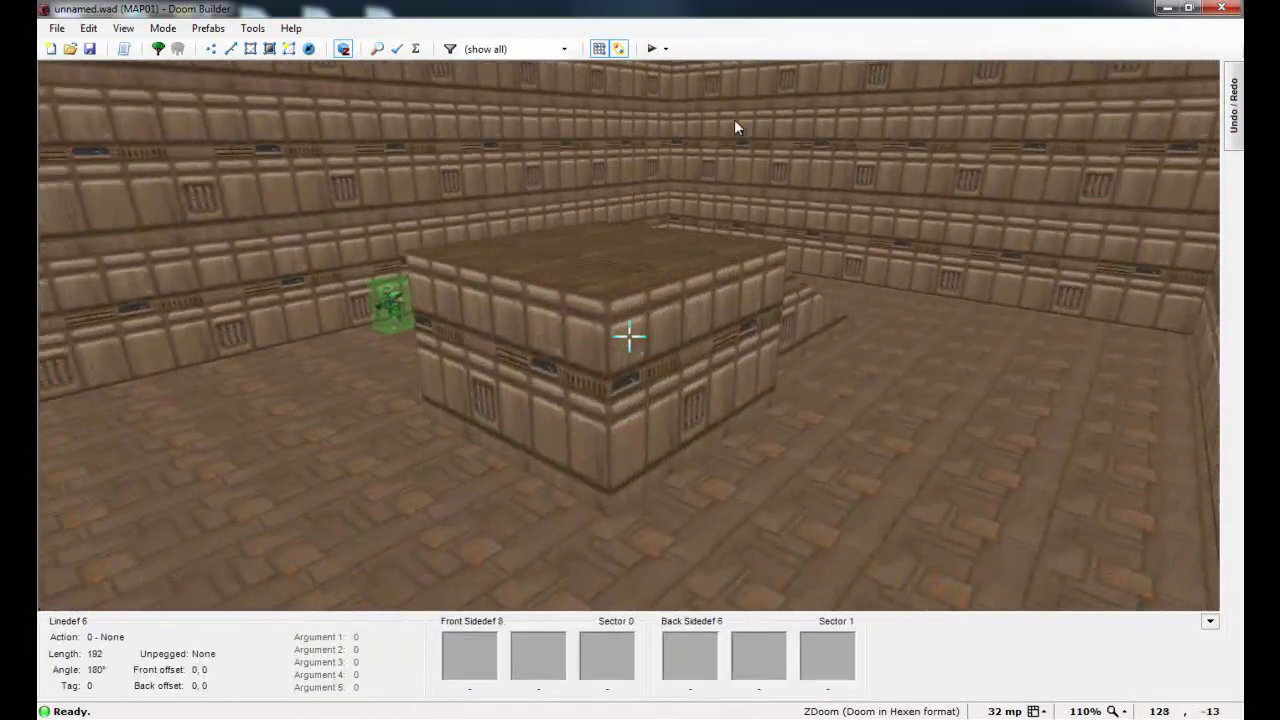
key(f)
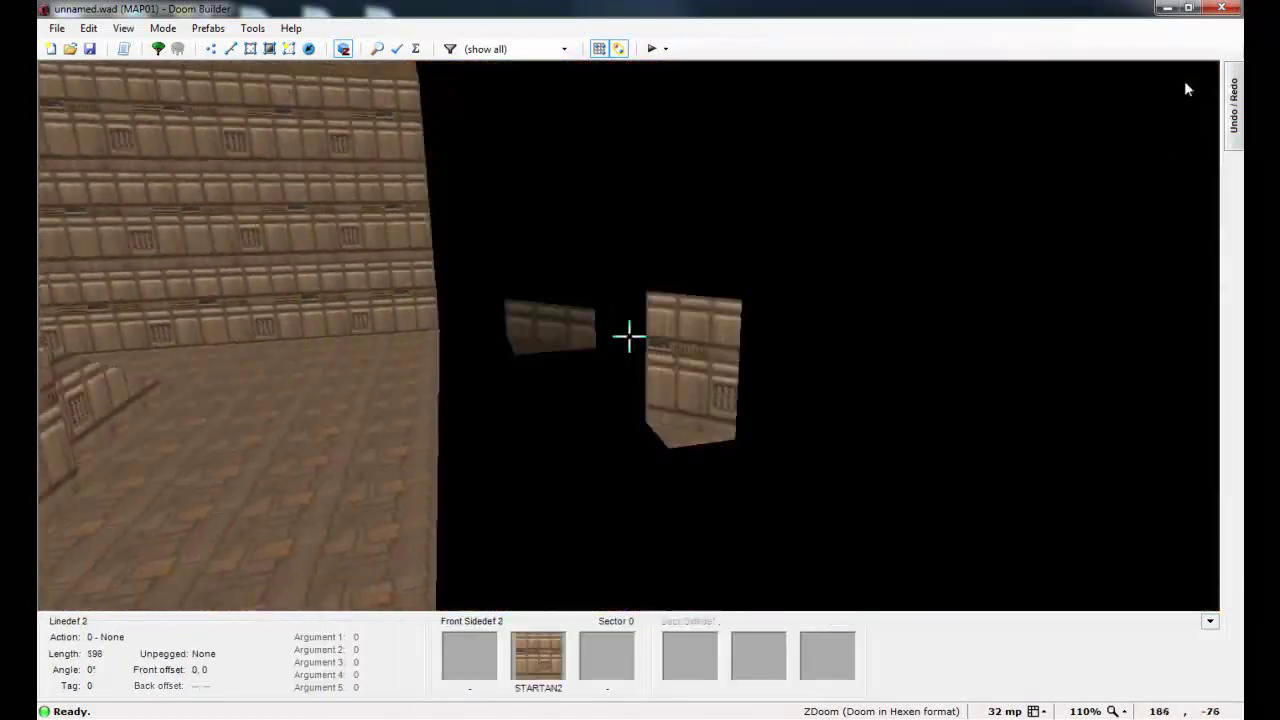
Step: Select the floor of the new triangular control sector and raise it to 96
key(e)
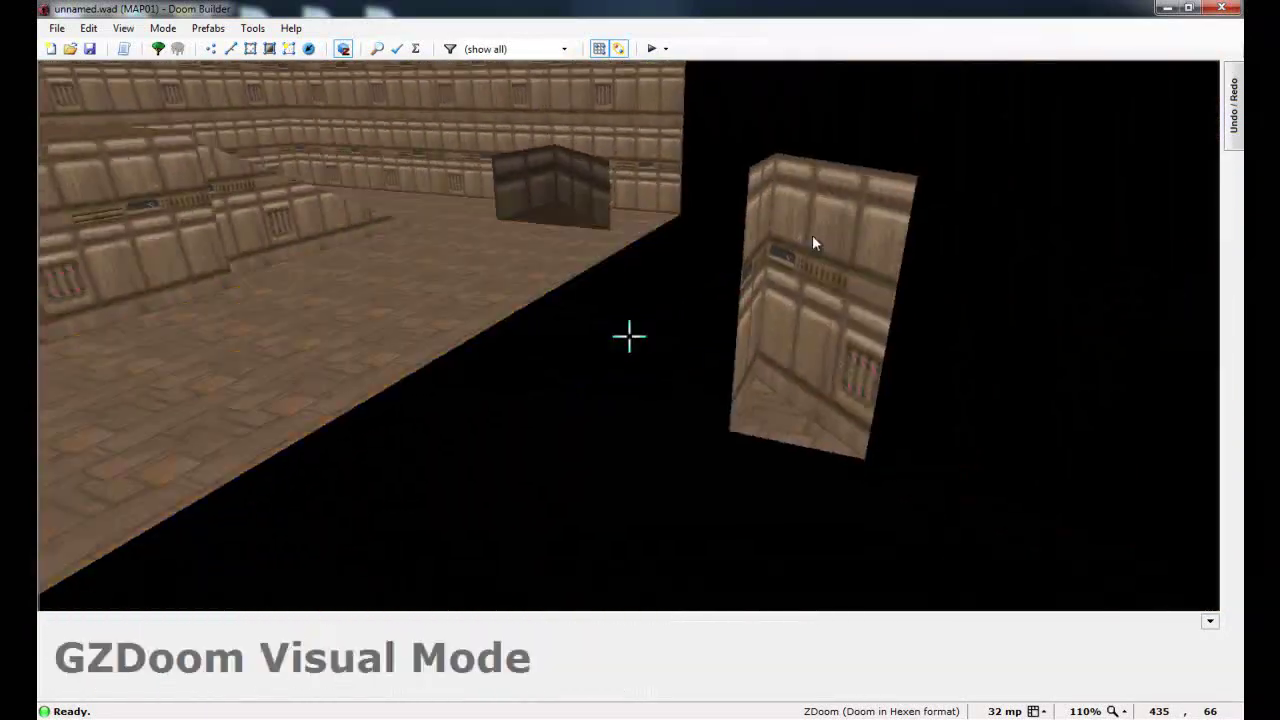
key(e)
key(w)
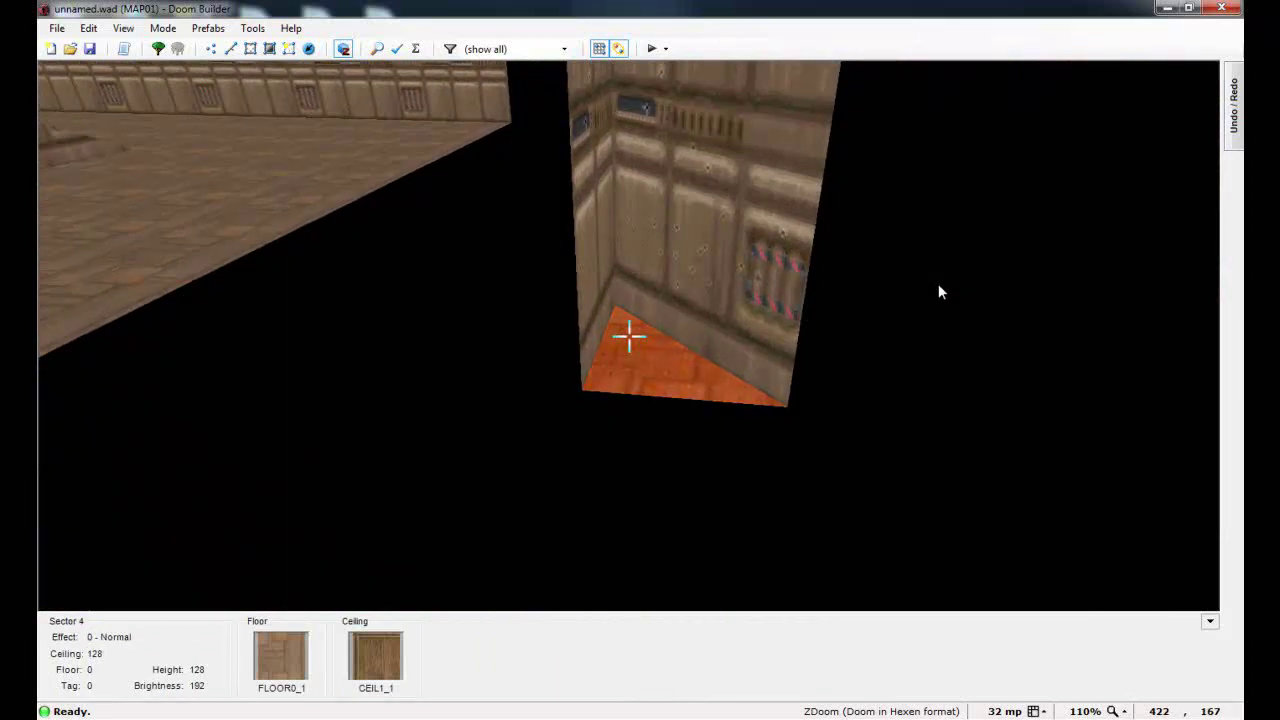
key(d)
key(d)
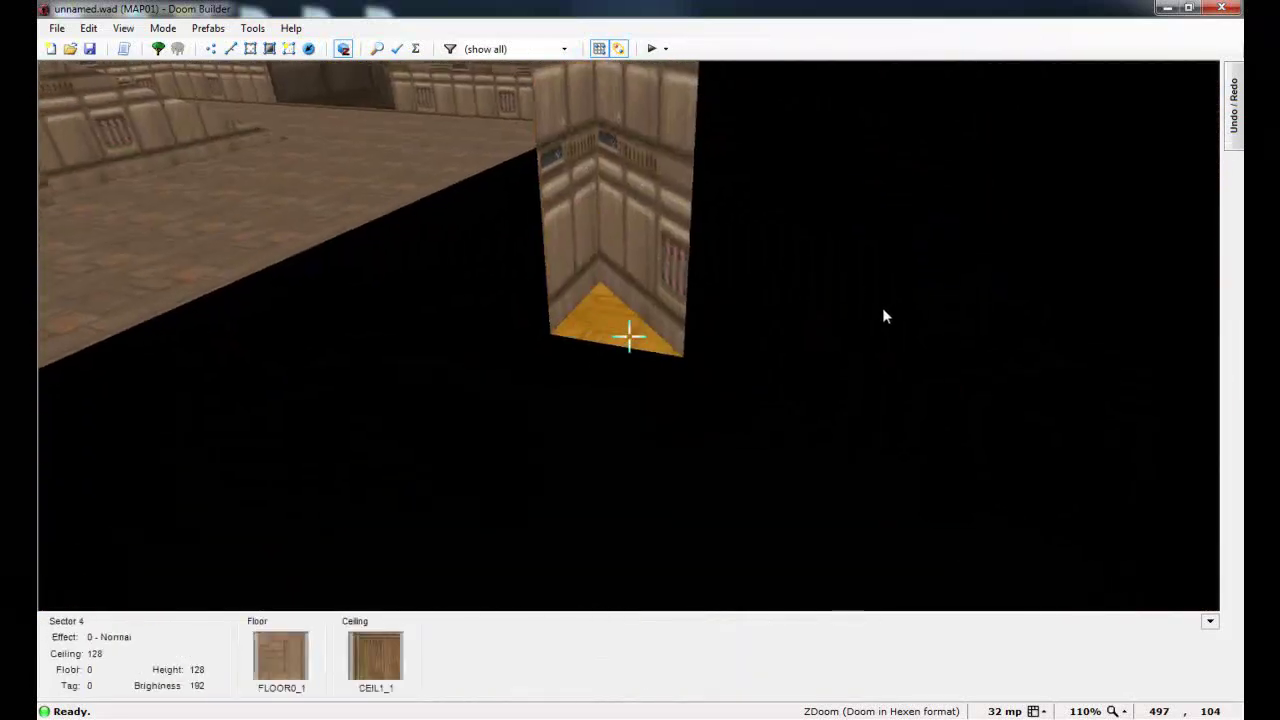
click(882, 307)
scroll(530, 164, up, 3)
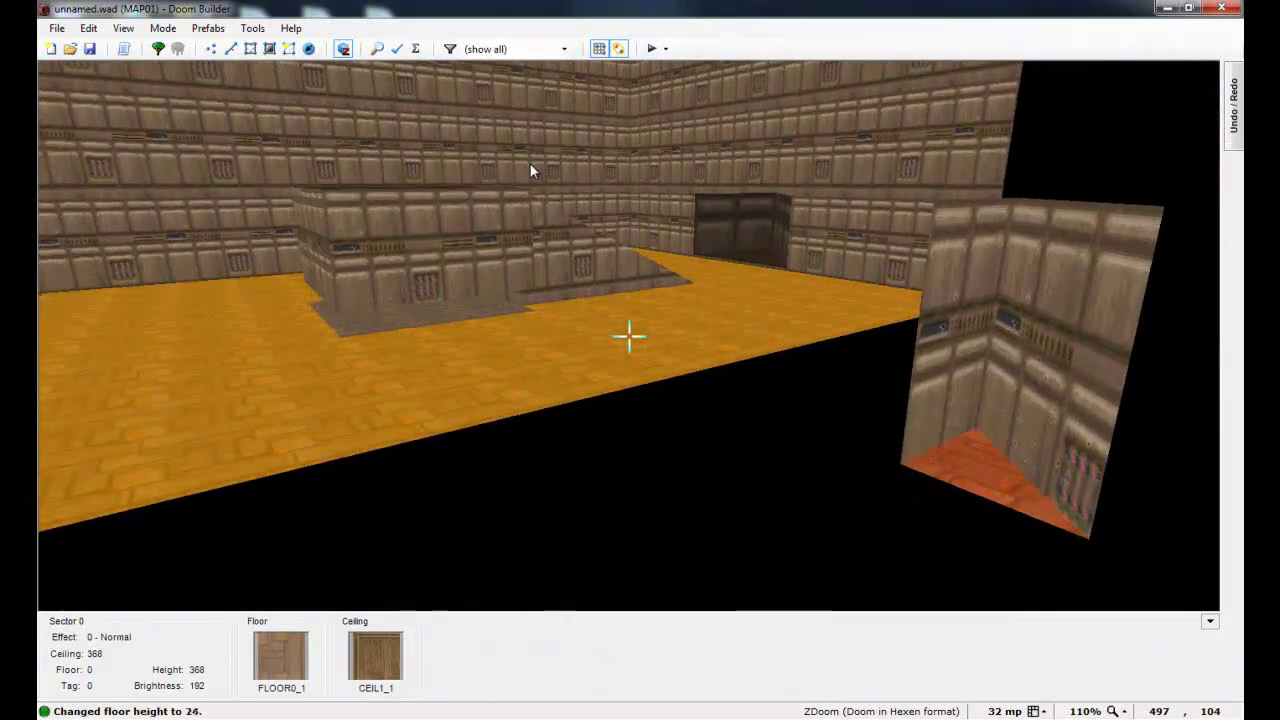
scroll(530, 164, up, 8)
key(f)
key(e)
scroll(530, 164, up, 1)
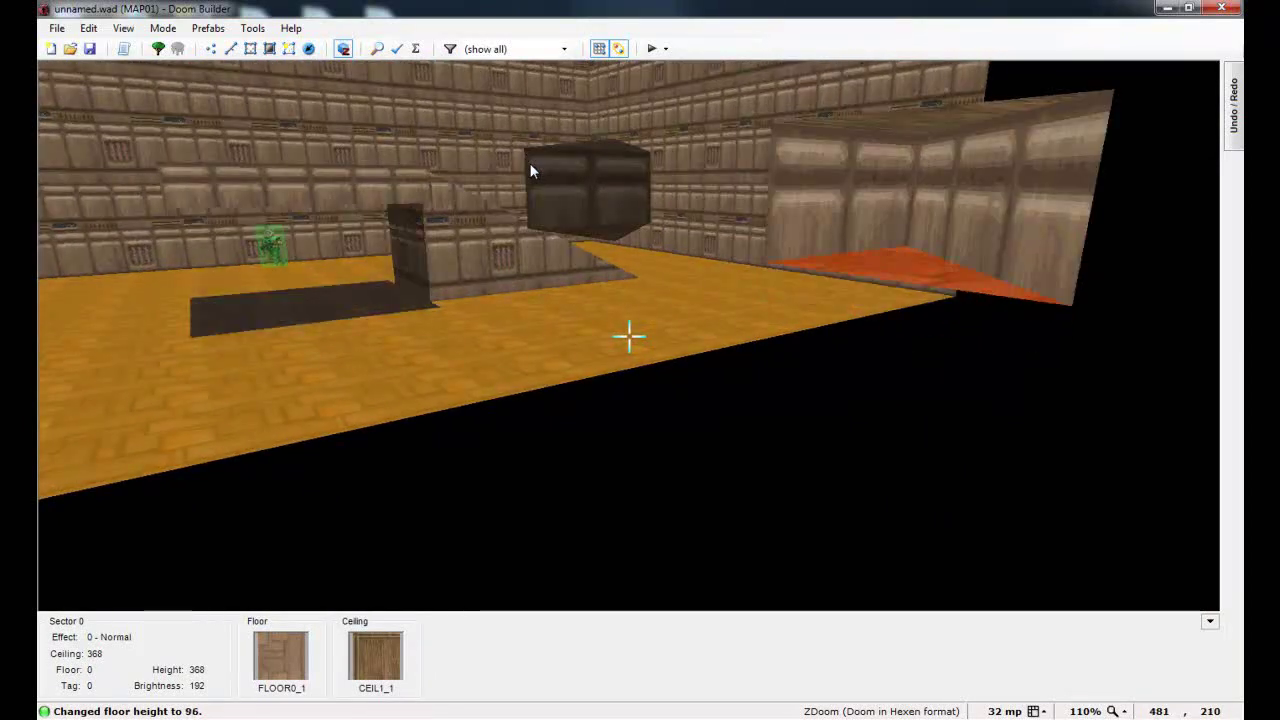
Step: Add the new control sector's ceiling to the selection and raise floor and ceiling together until the ceiling height is 240
key(e)
key(d)
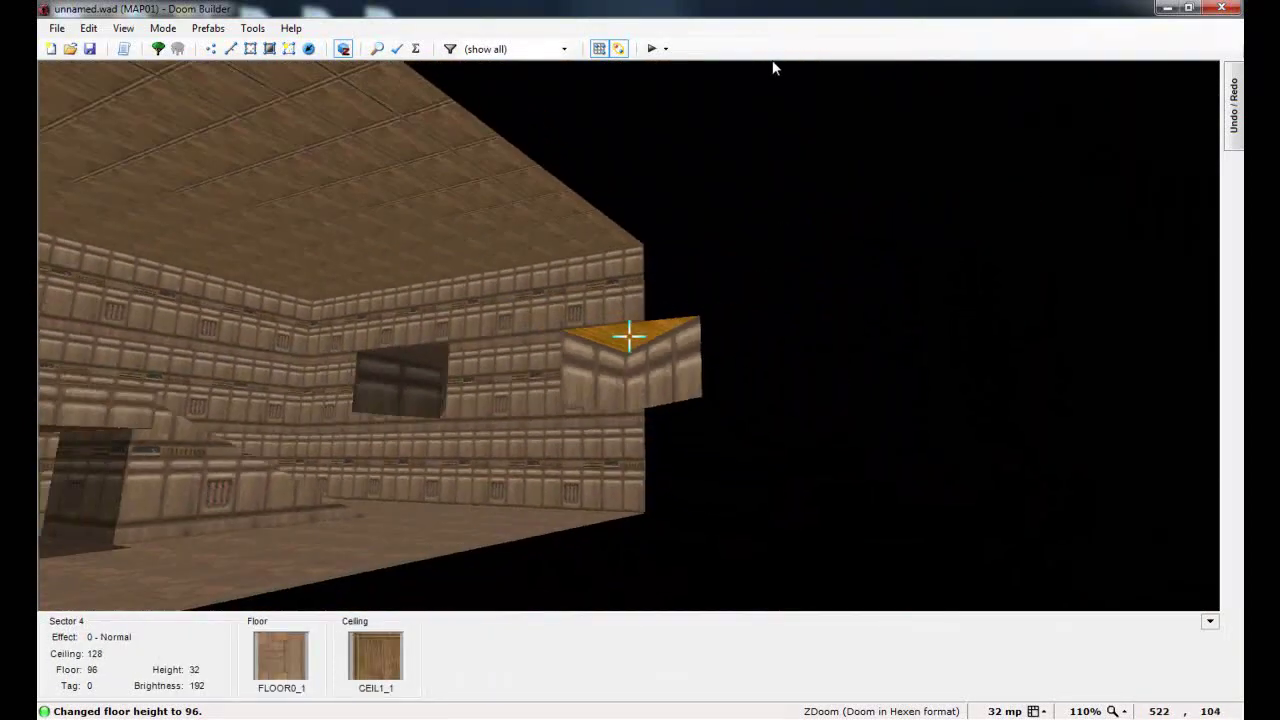
key(e)
click(765, 70)
key(d)
scroll(544, 142, up, 2)
key(e)
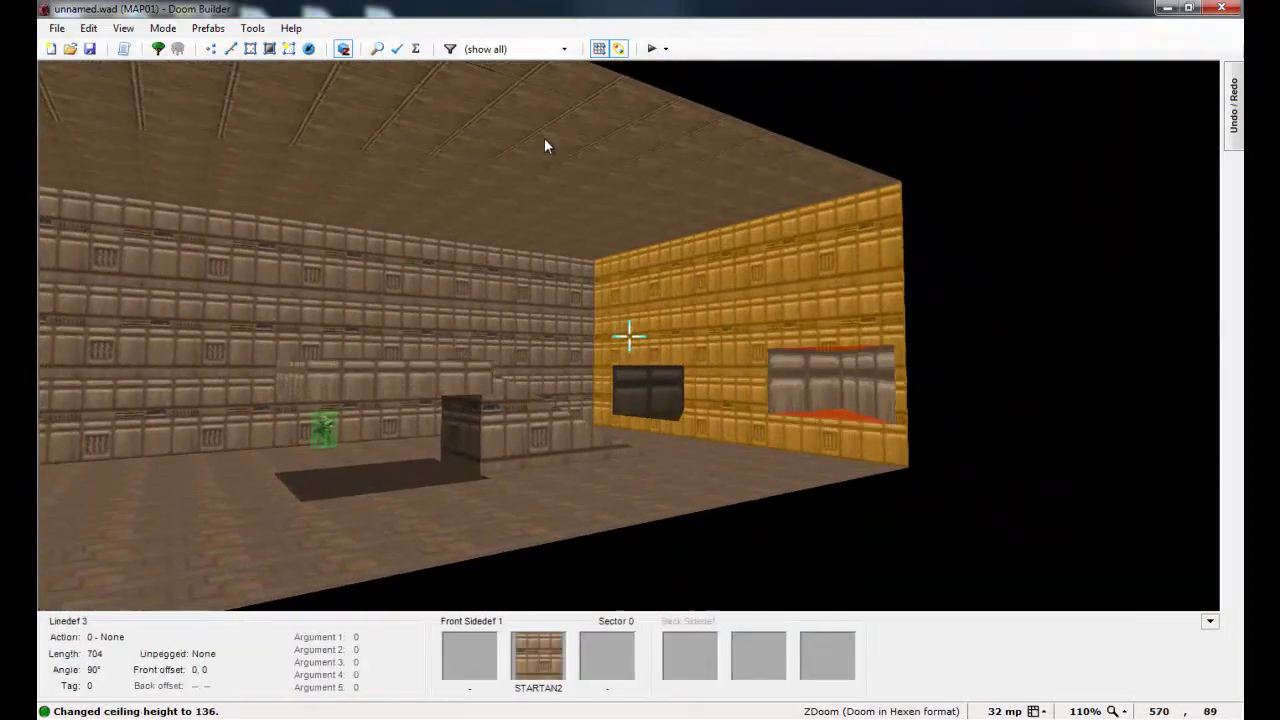
scroll(544, 140, up, 6)
key(s)
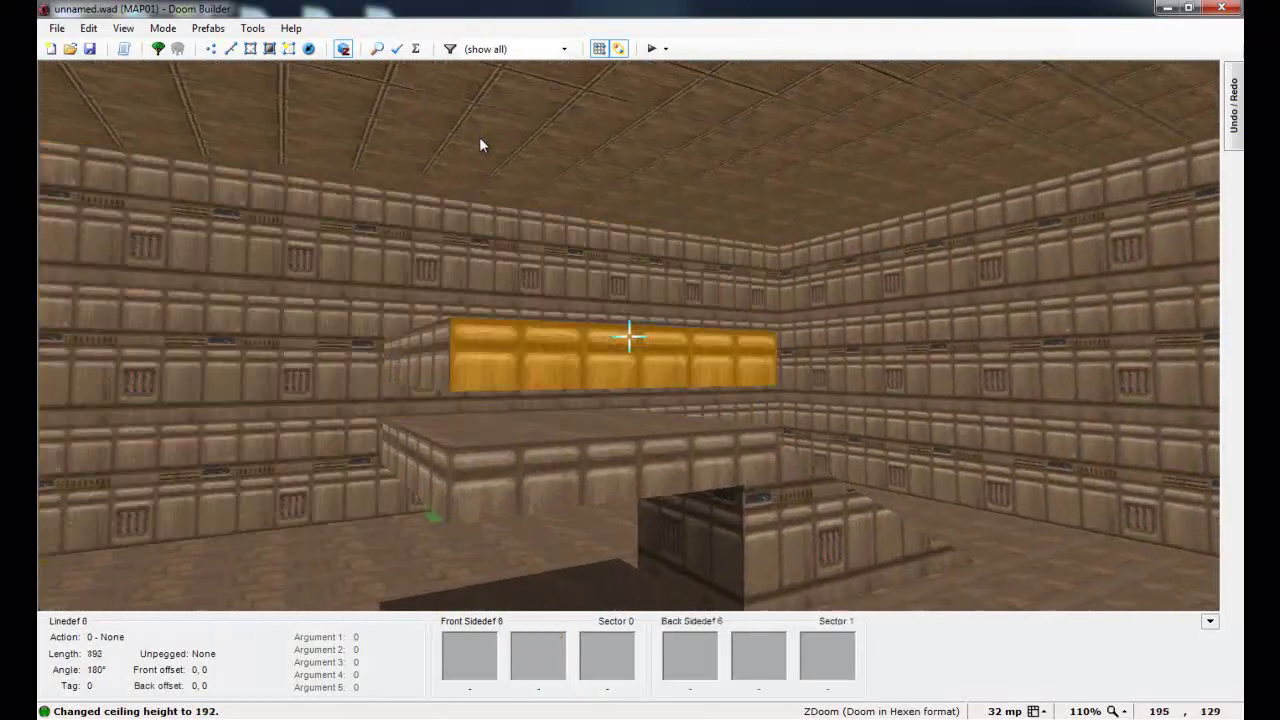
scroll(478, 172, up, 6)
key(s)
key(f)
key(w)
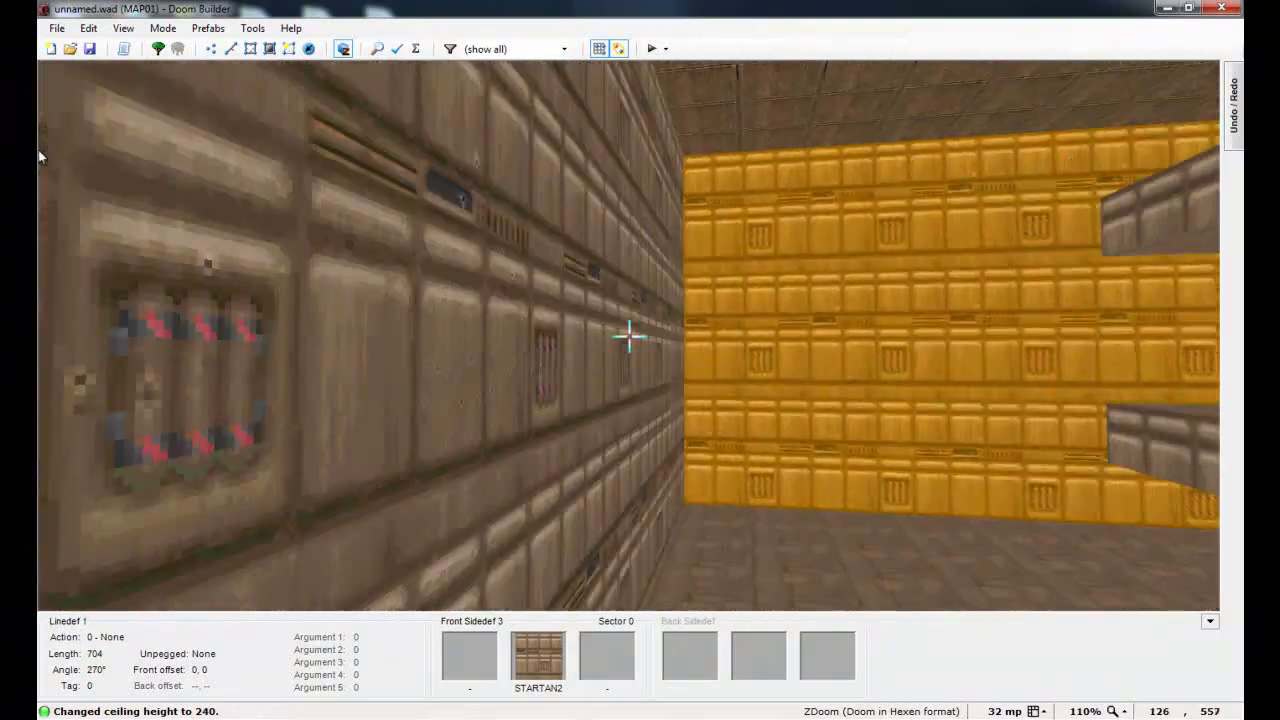
key(e)
key(s)
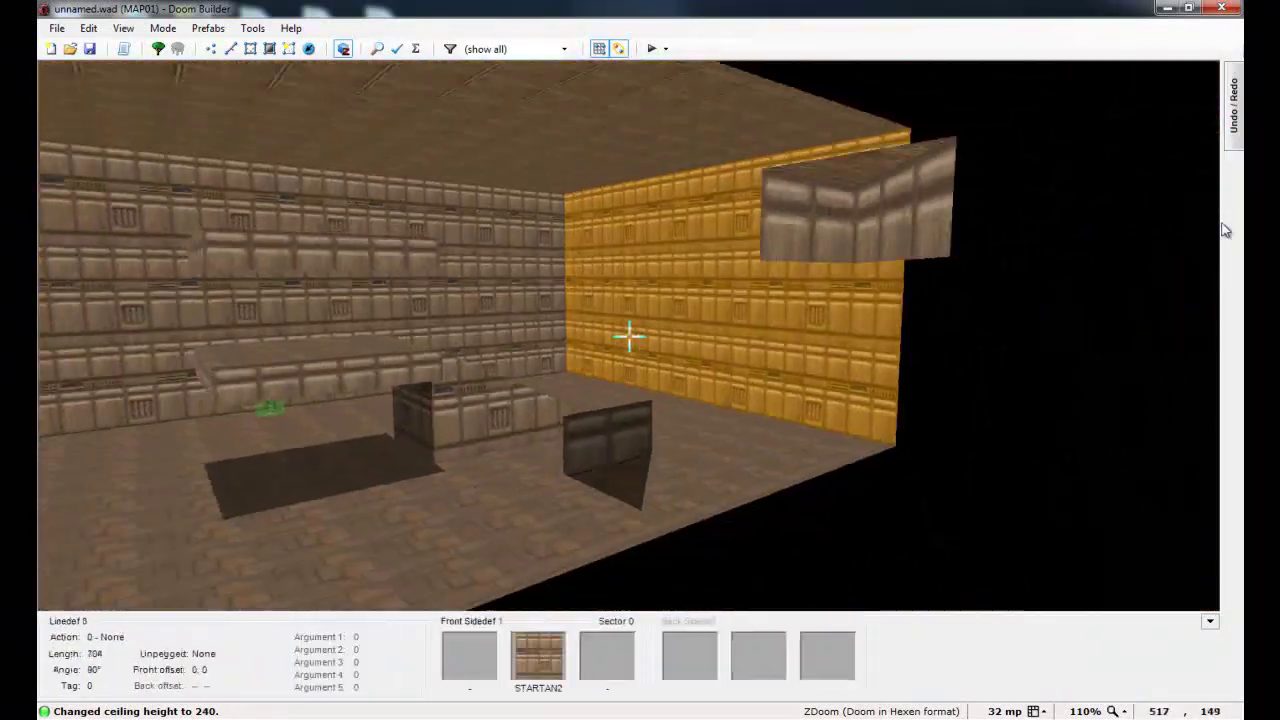
Step: Lower the floor and ceiling of the upper 3D floor's control sector together until the ceiling height is 224
key(e)
key(d)
key(e)
key(d)
key(e)
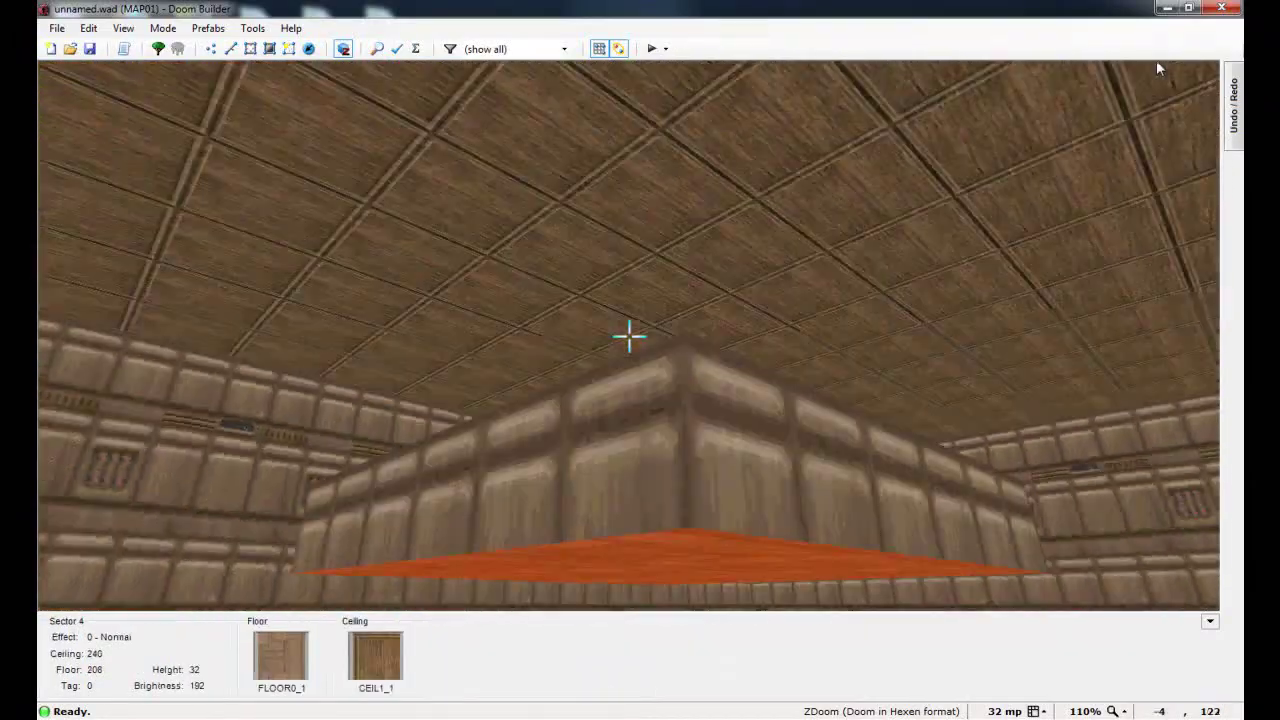
key(d)
key(e)
scroll(1222, 400, down, 3)
scroll(1087, 477, down, 1)
key(f)
key(d)
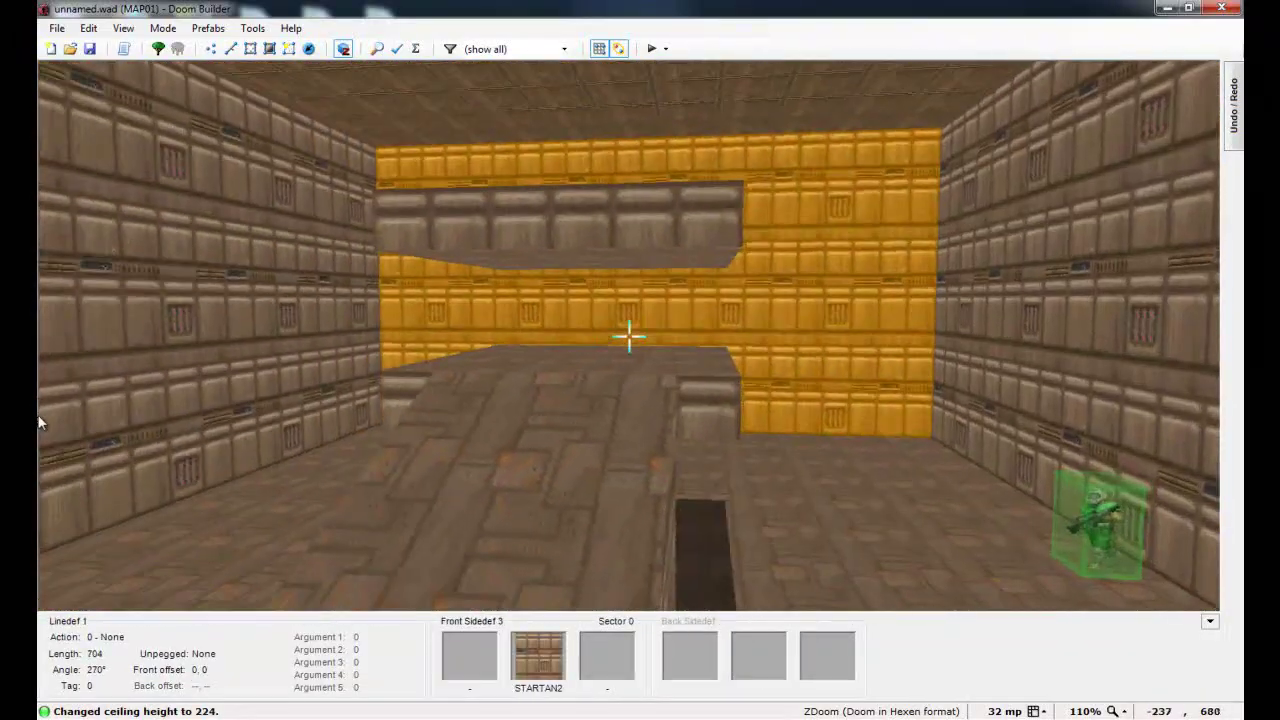
Step: Examine the gap between the two stacked 3D floors from the ramp side and around the room
key(s)
key(e)
key(s)
key(s)
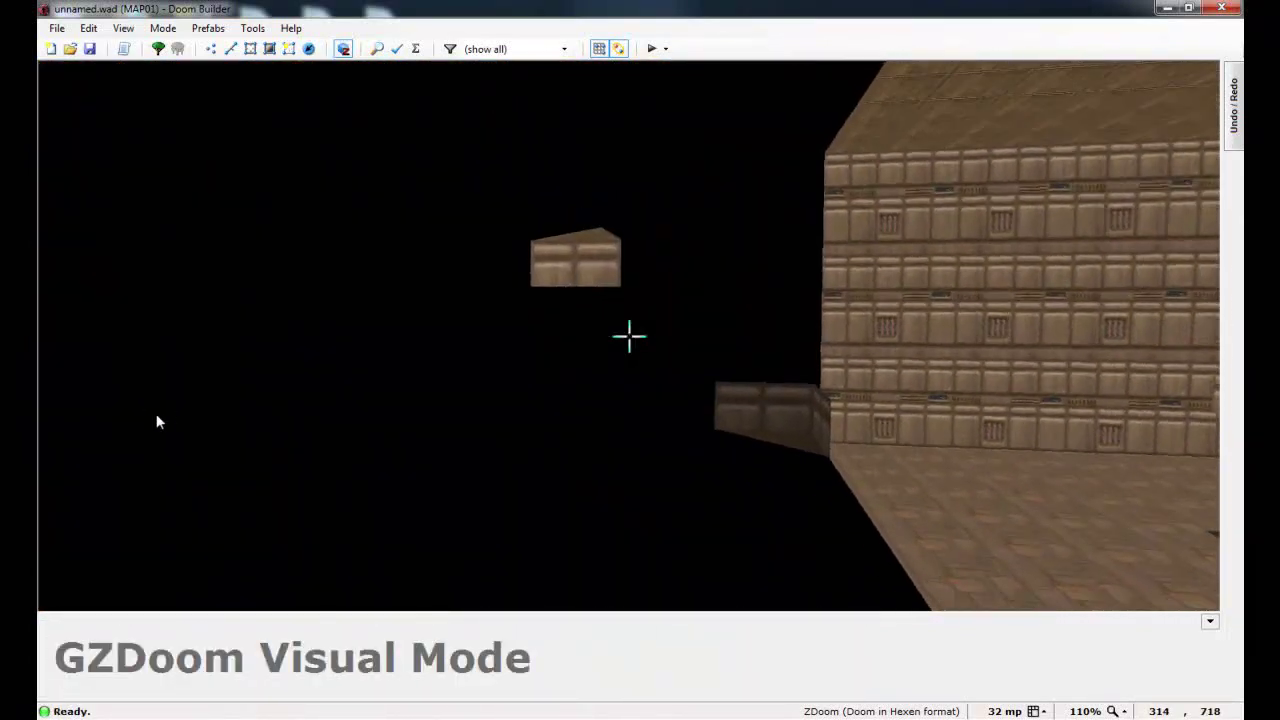
key(f)
key(e)
key(w)
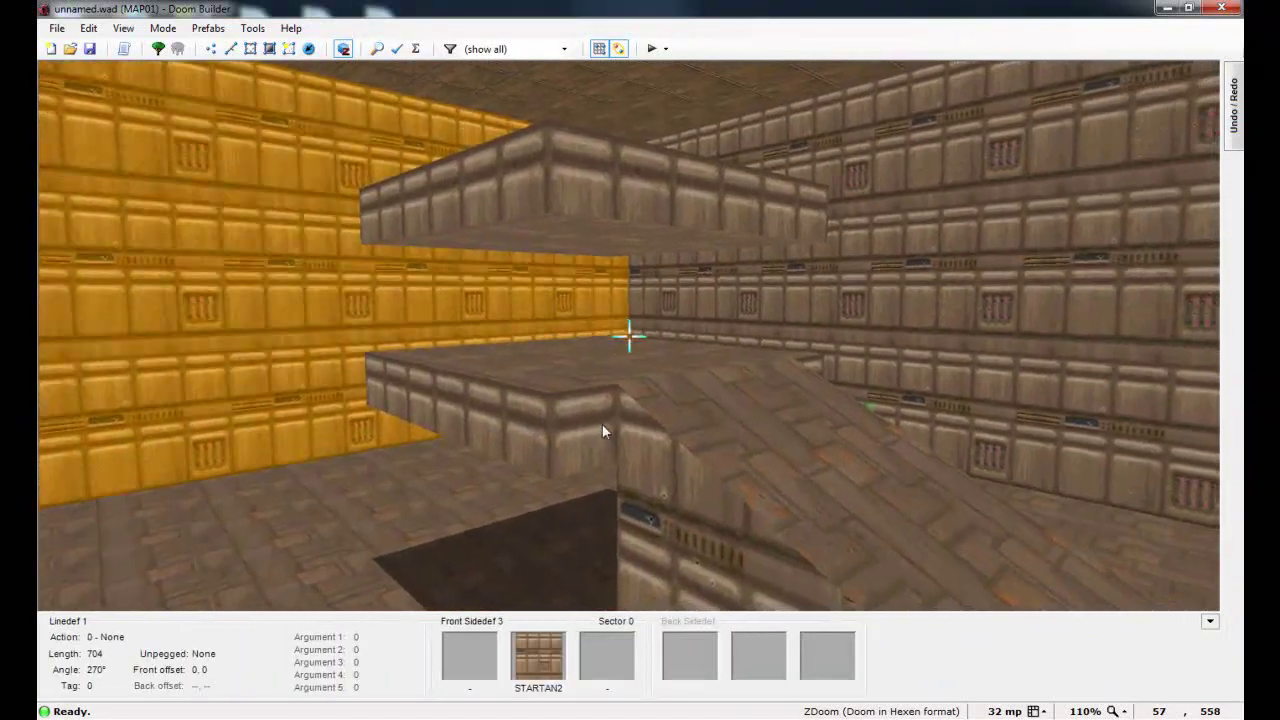
key(s)
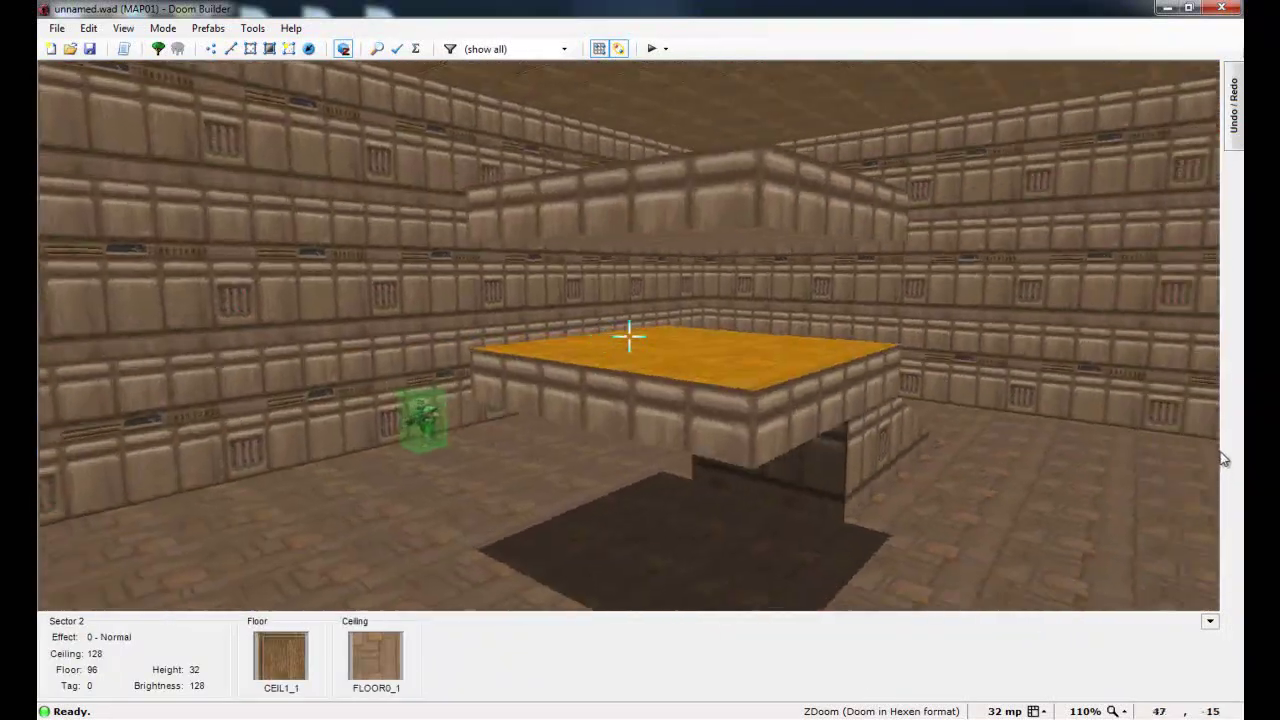
Step: Switch gravity on to inspect the stacked 3D floors from ground level, and switch it off again
key(g)
key(s)
key(w)
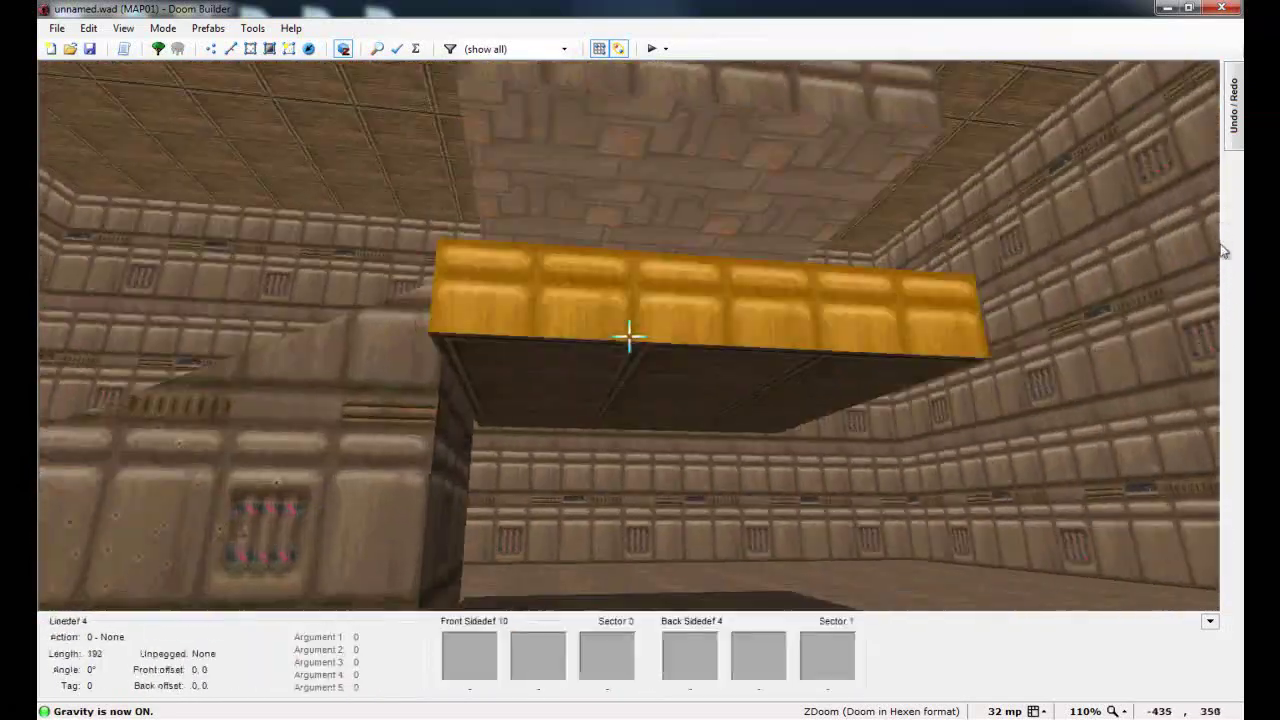
key(e)
key(g)
key(s)
key(s)
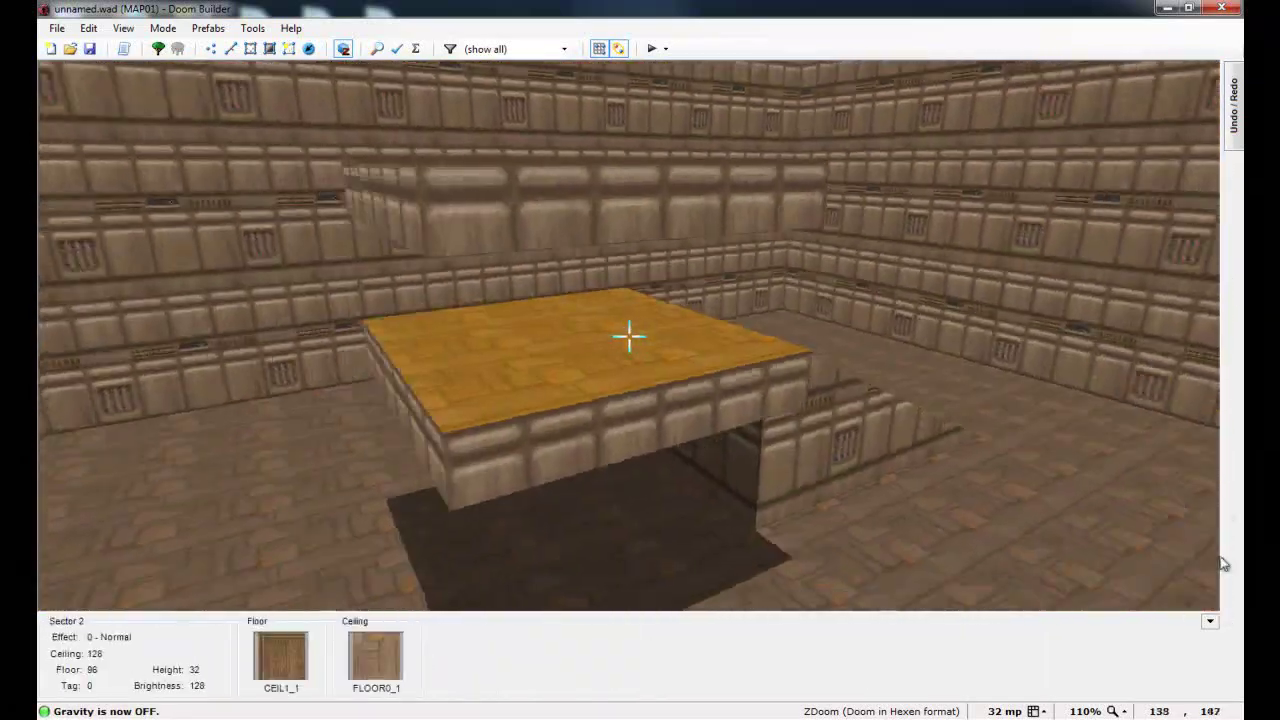
key(s)
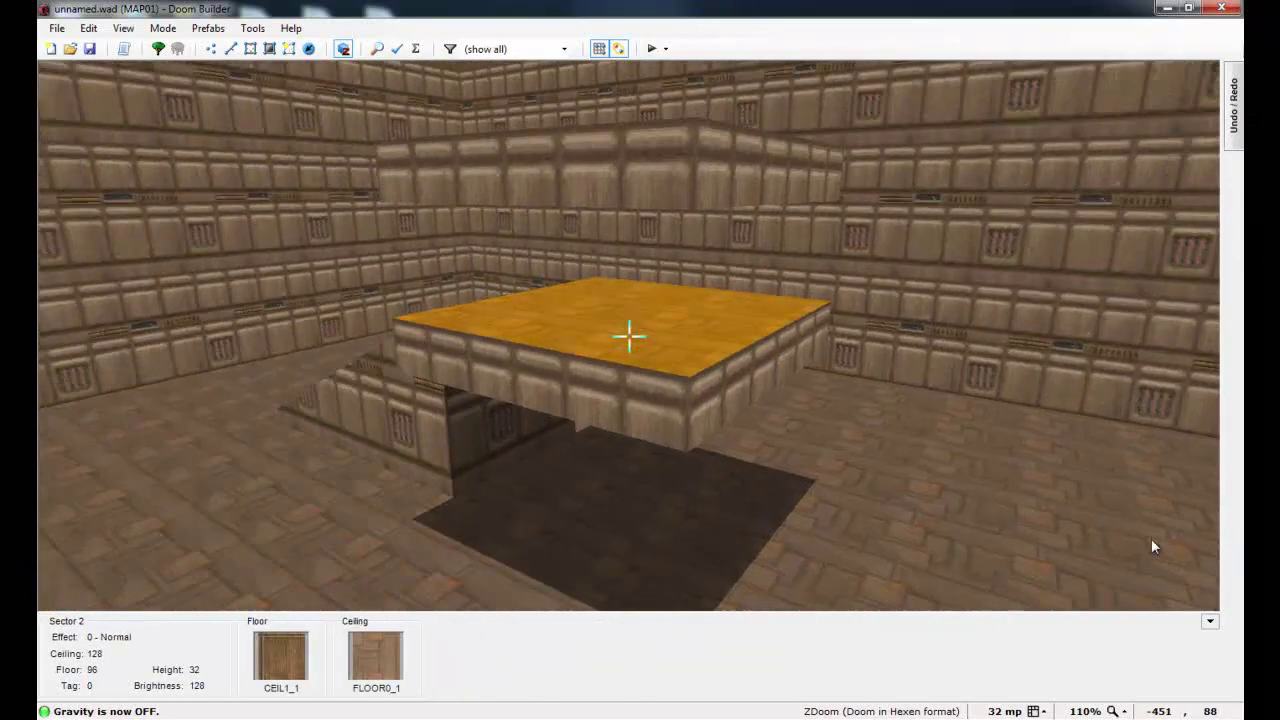
Step: Set the brightness of the upper 3D floor's control sector to 128
key(f)
key(d)
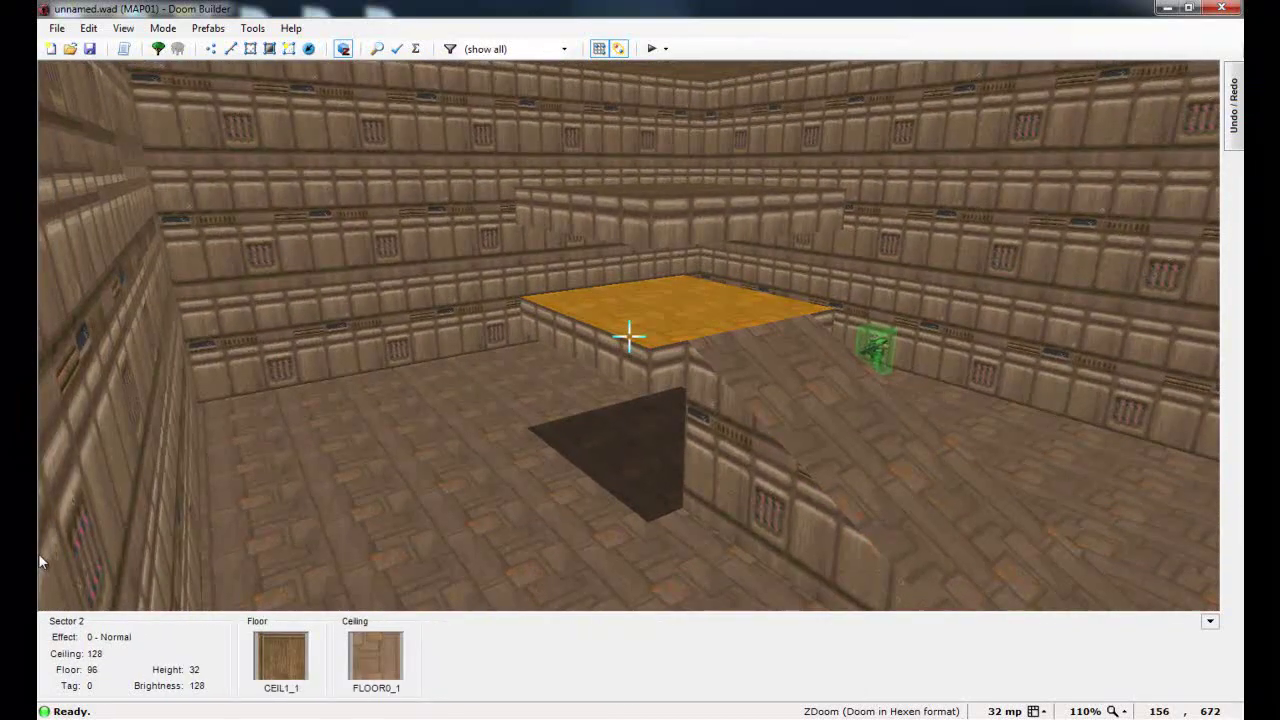
key(s)
key(w)
key(e)
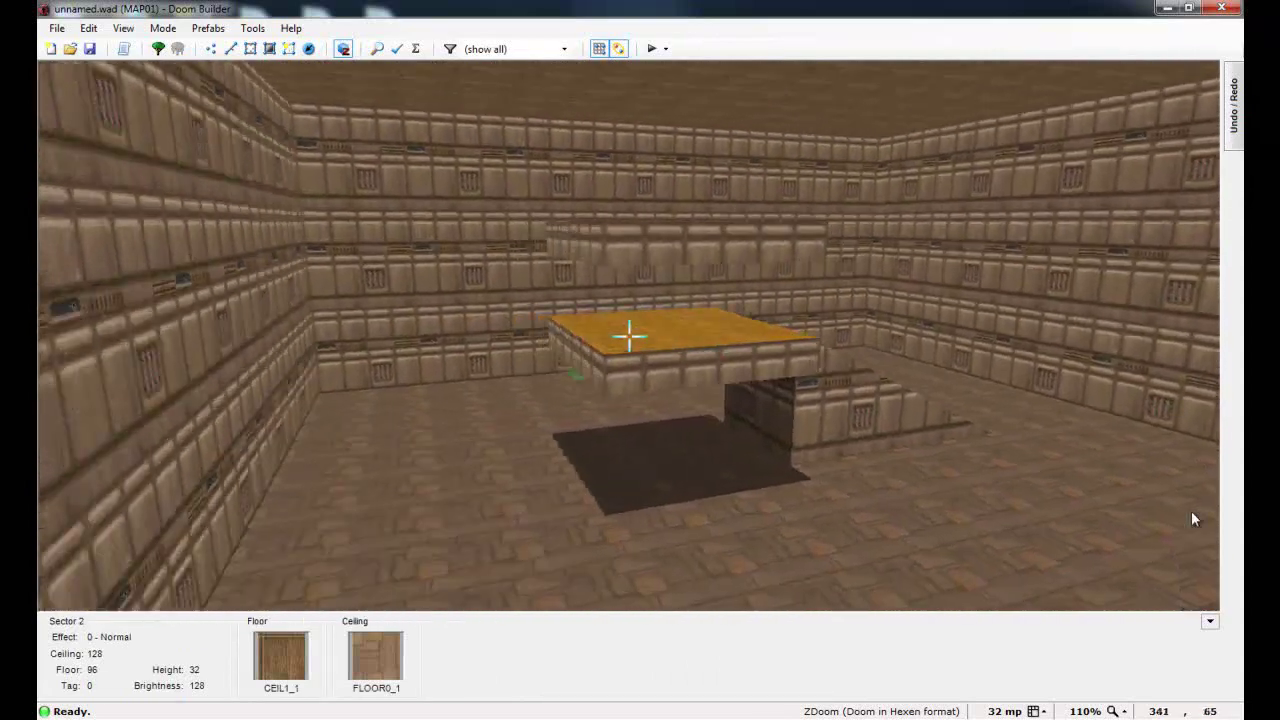
key(e)
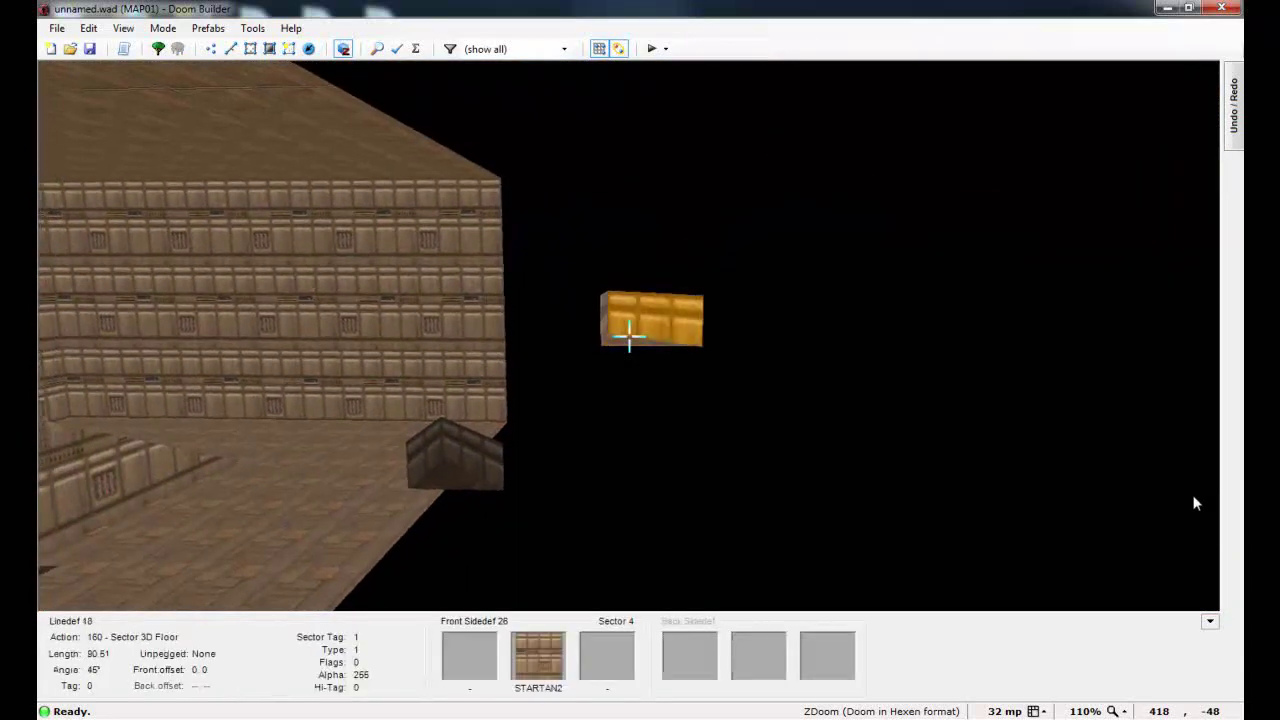
key(d)
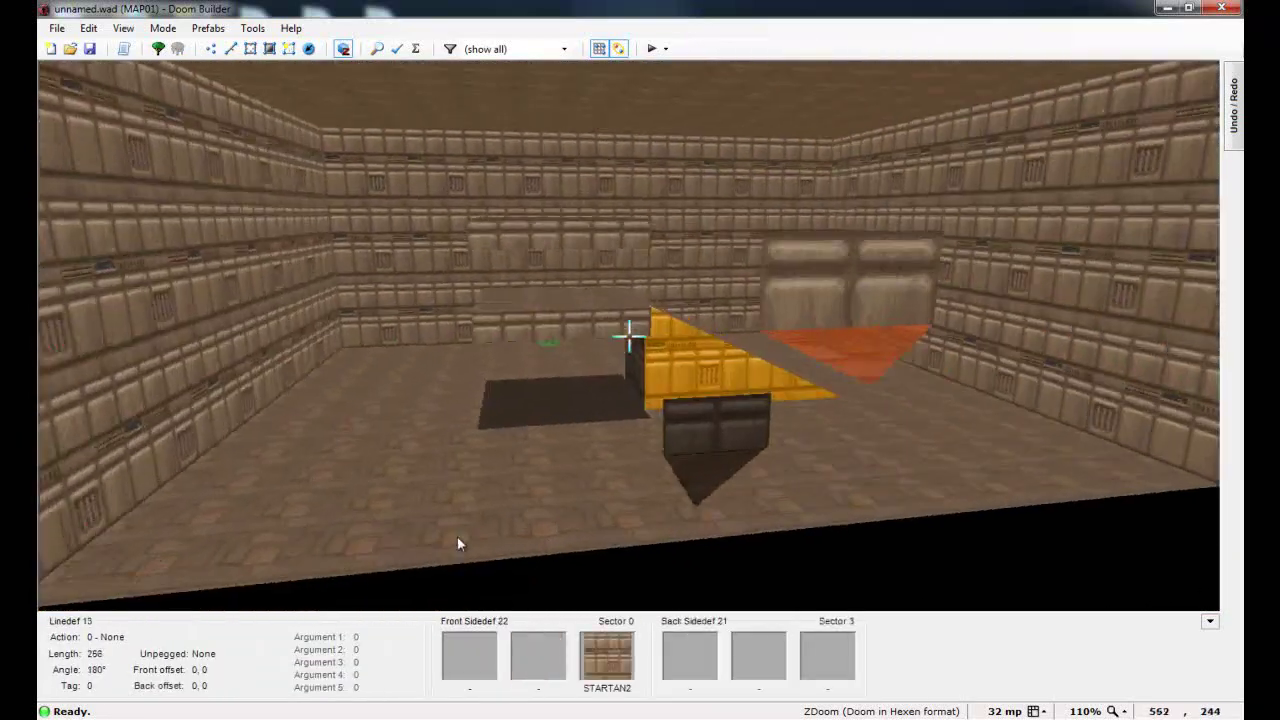
key(w)
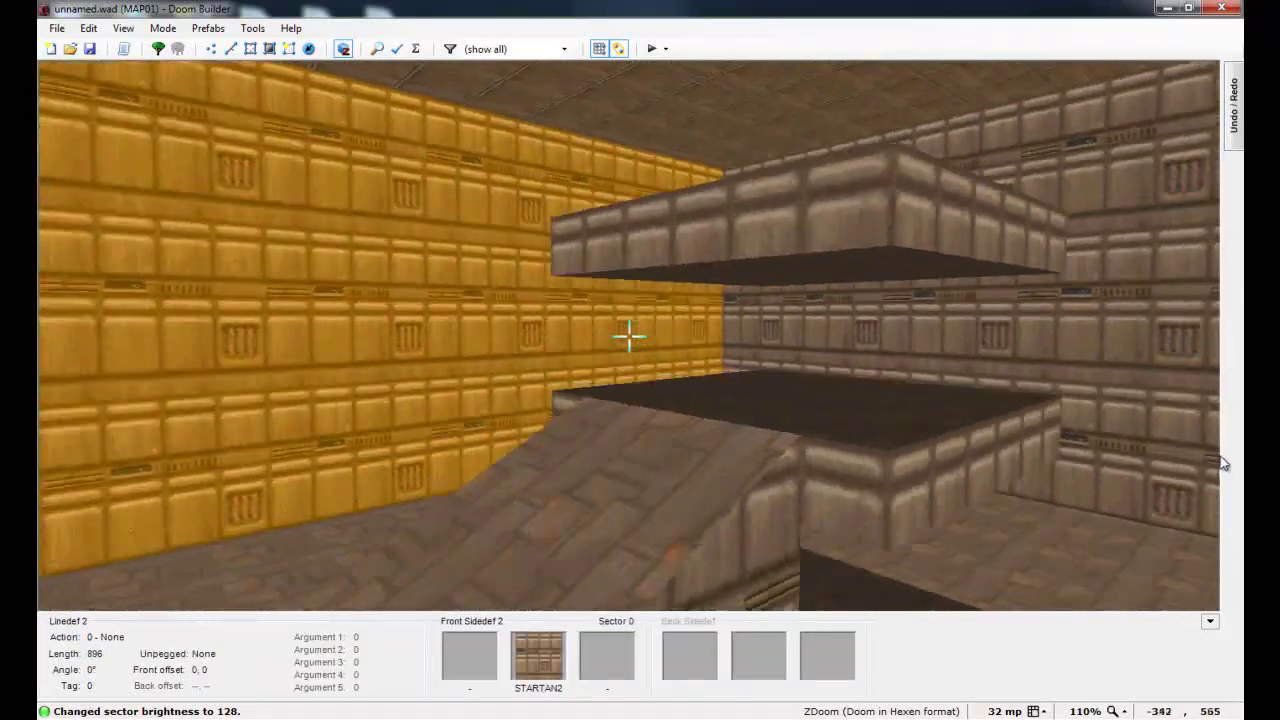
Step: Inspect the shading between the two 3D floors, walking through with gravity on and returning to free flight
key(g)
key(e)
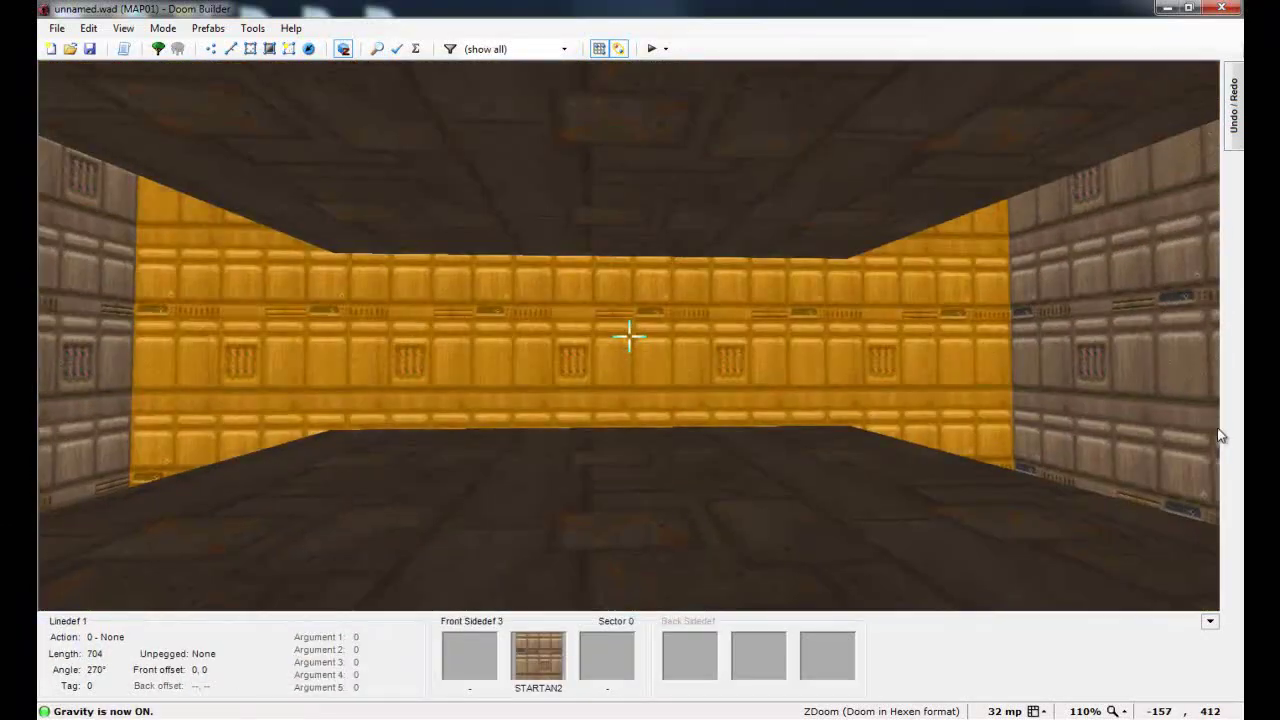
key(g)
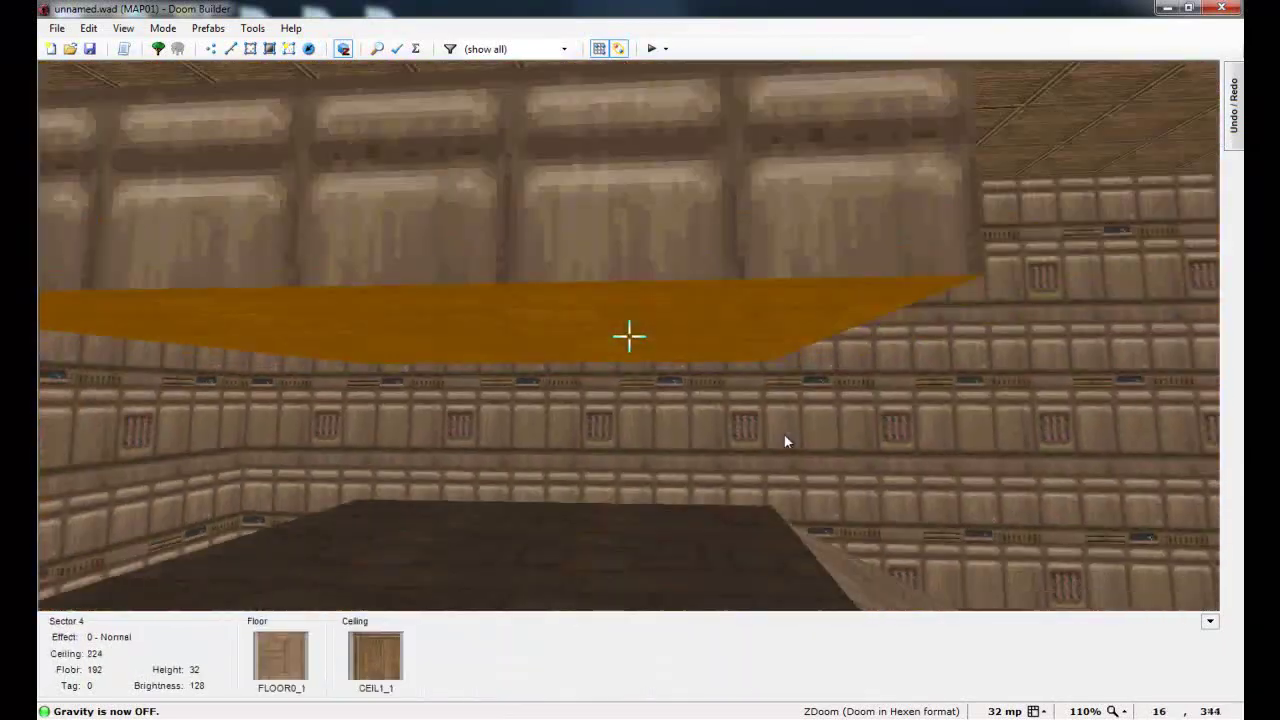
key(d)
key(f)
key(d)
Step: Raise the upper 3D floor's control sector to floor height 224 and ceiling height 256, and clear the selection
click(629, 336)
key(e)
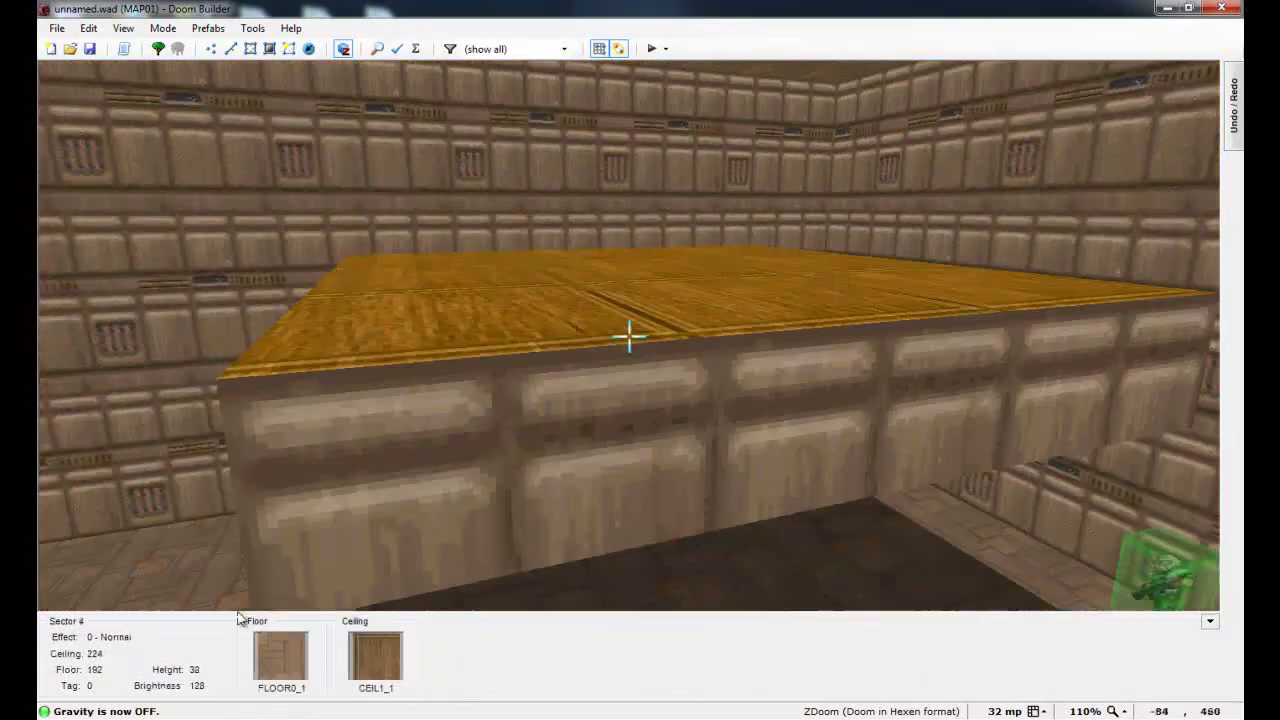
key(d)
click(629, 336)
click(629, 336)
click(629, 336)
key(e)
scroll(629, 336, up, 1)
scroll(629, 336, up, 3)
key(d)
key(f)
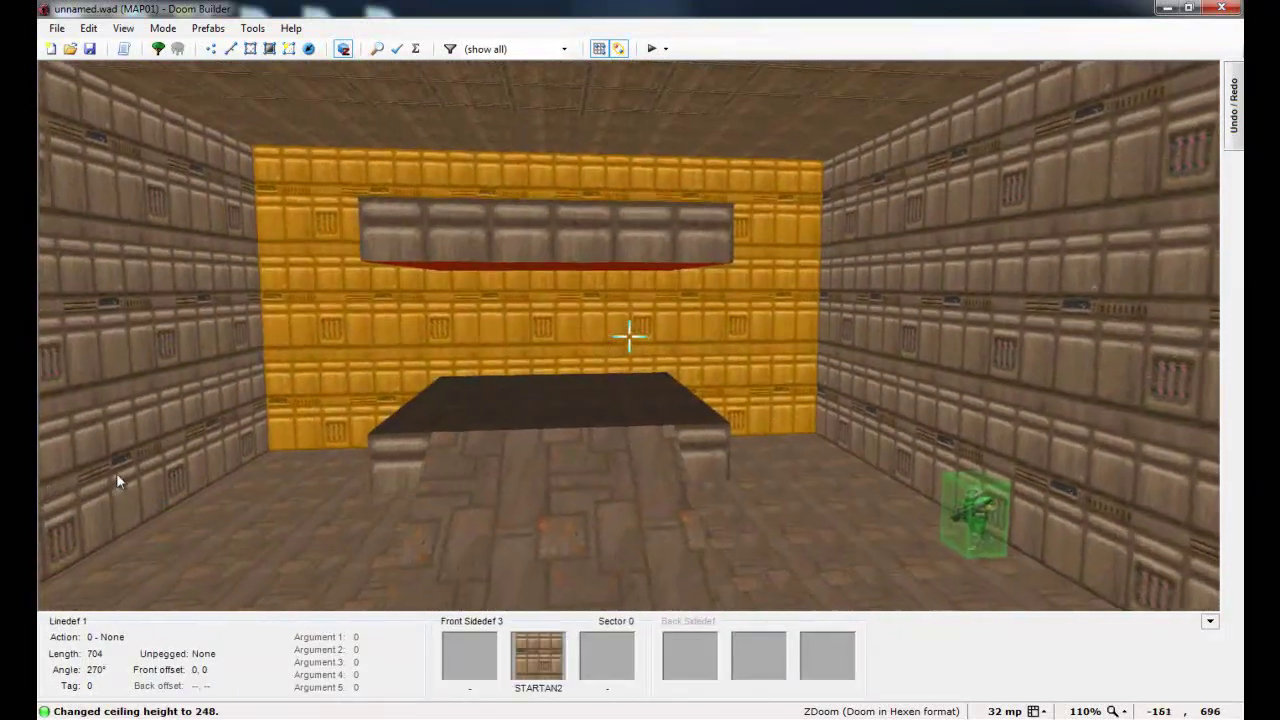
key(s)
key(d)
key(c)
Step: Apply flat CEIL1_1 to the floor and FLOOR0_1 to the ceiling of the upper 3D floor's control sector
key(s)
key(g)
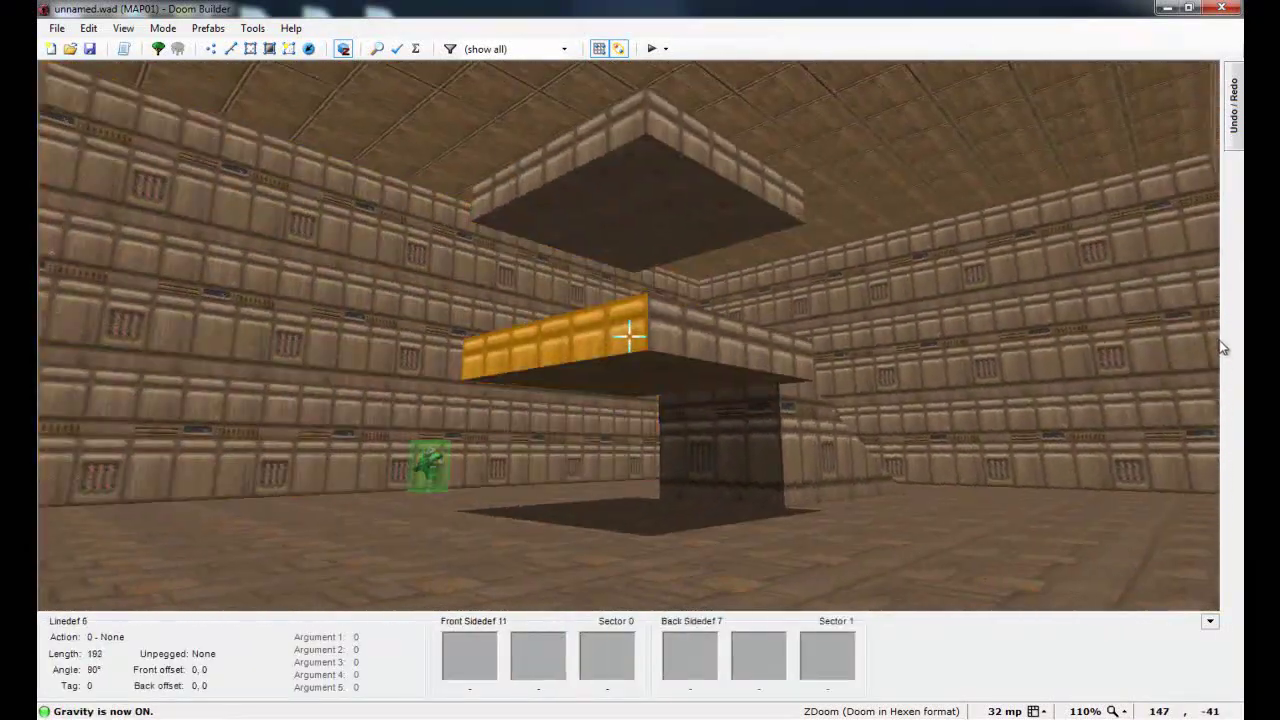
key(e)
key(g)
key(f)
key(d)
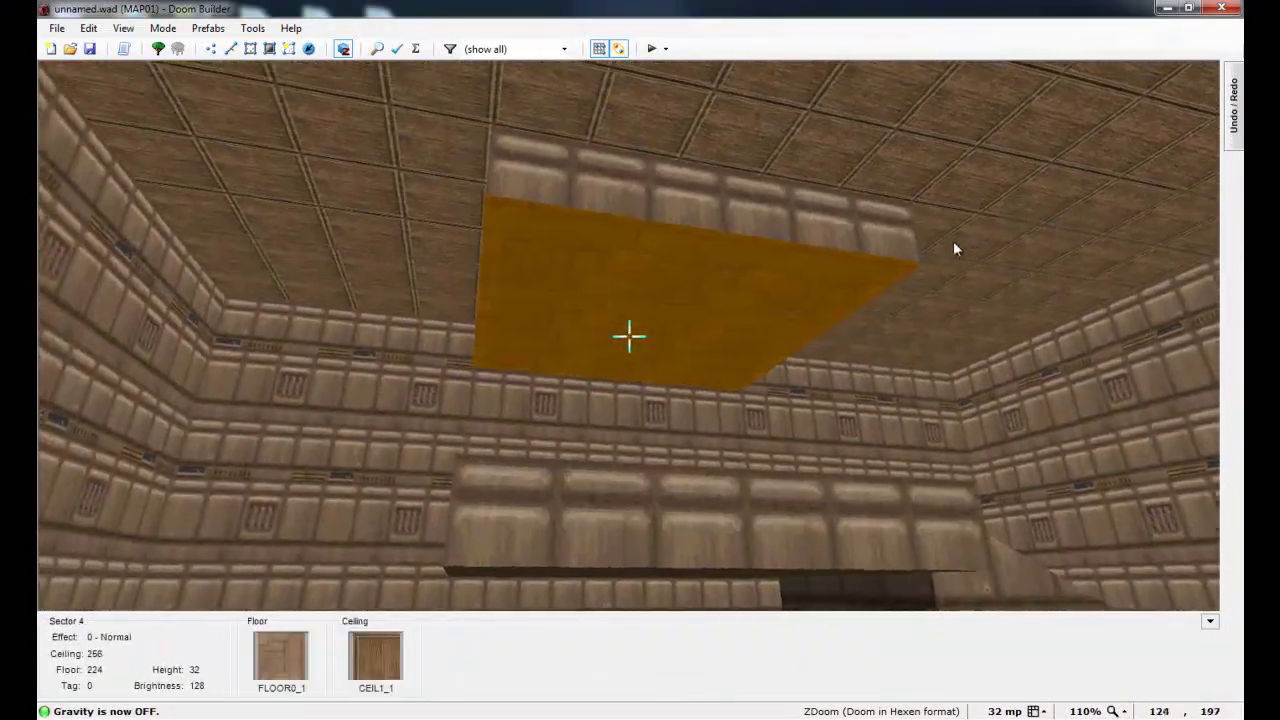
key(t)
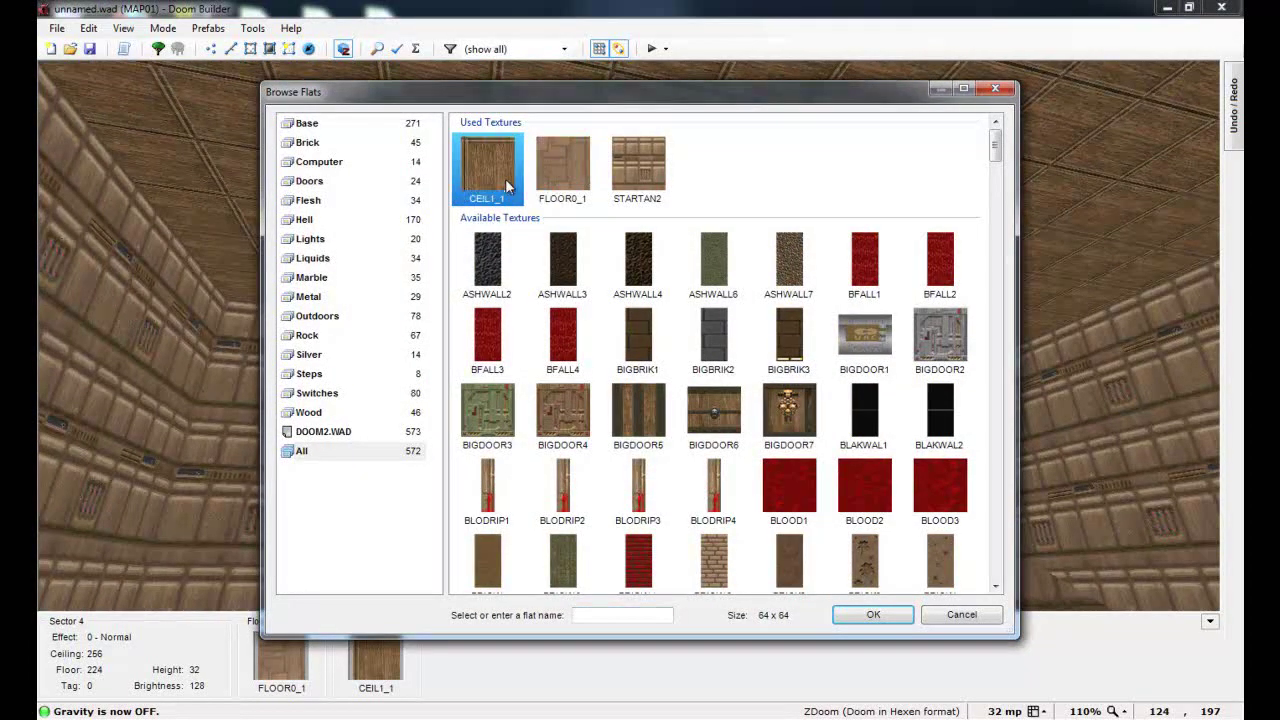
double_click(505, 178)
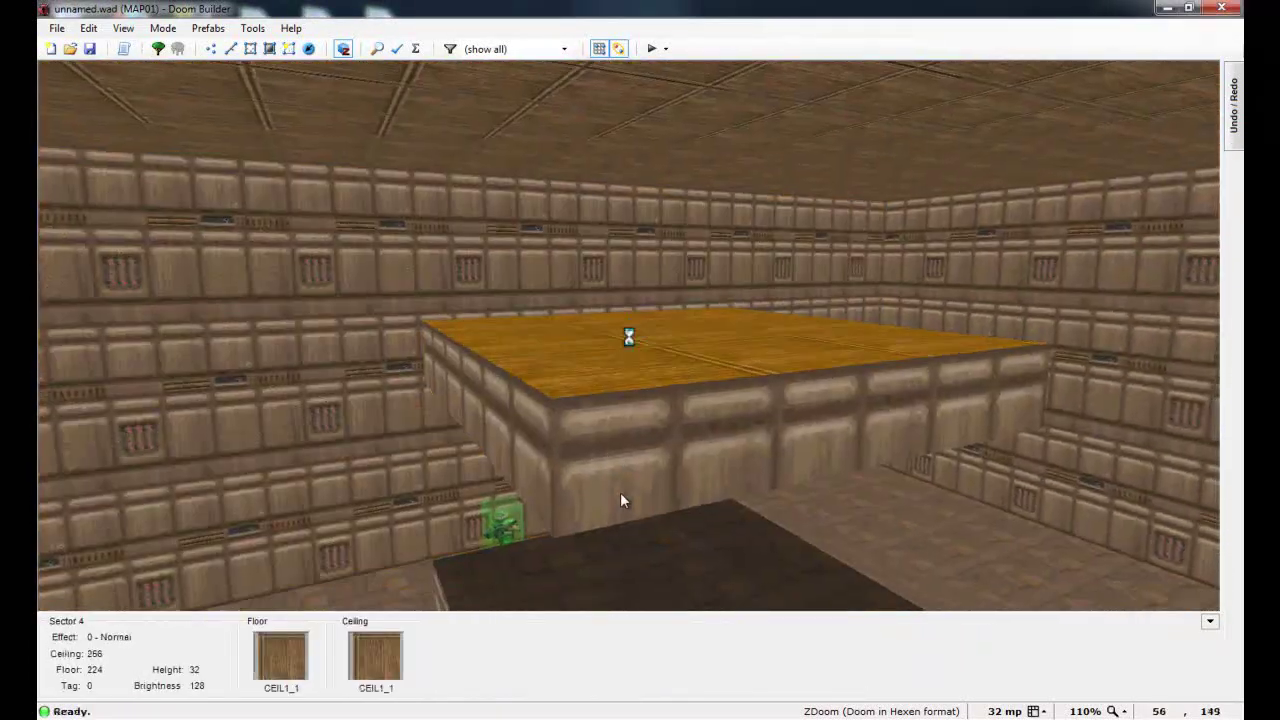
key(t)
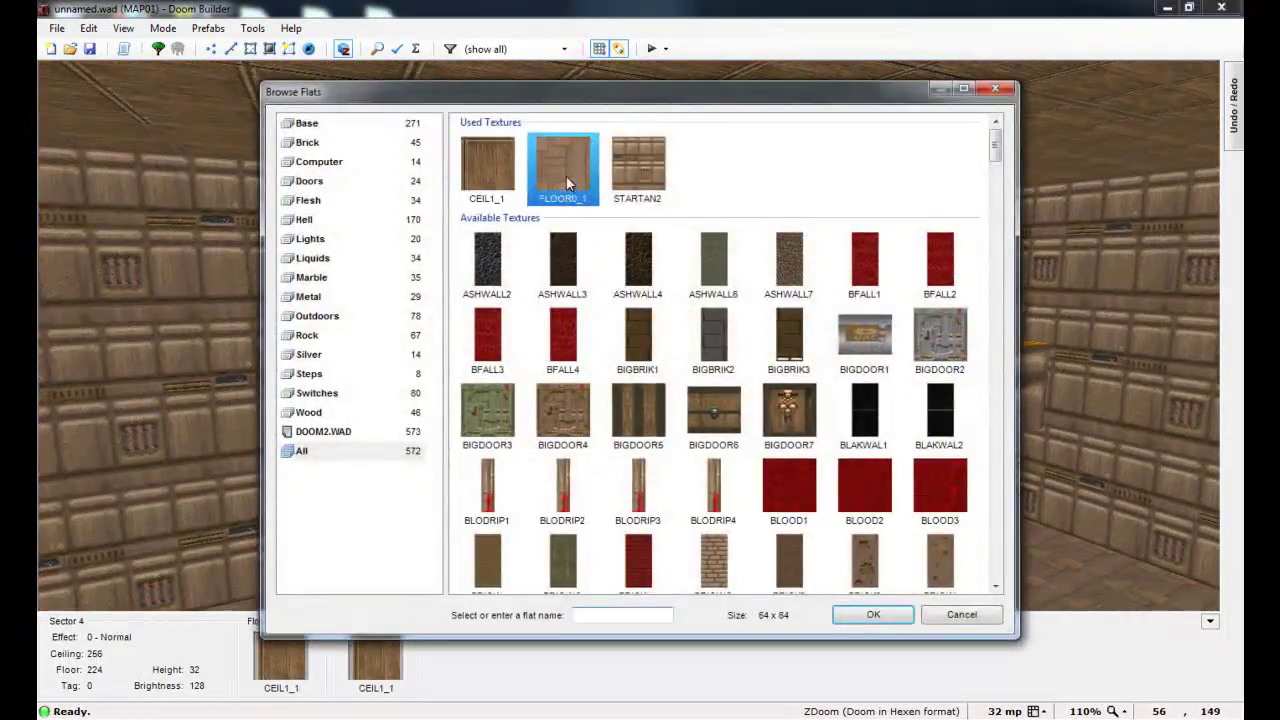
double_click(566, 176)
Step: Examine the retextured 3D floors and the ramp from several sides, and return to the 2D Linedefs mode
key(g)
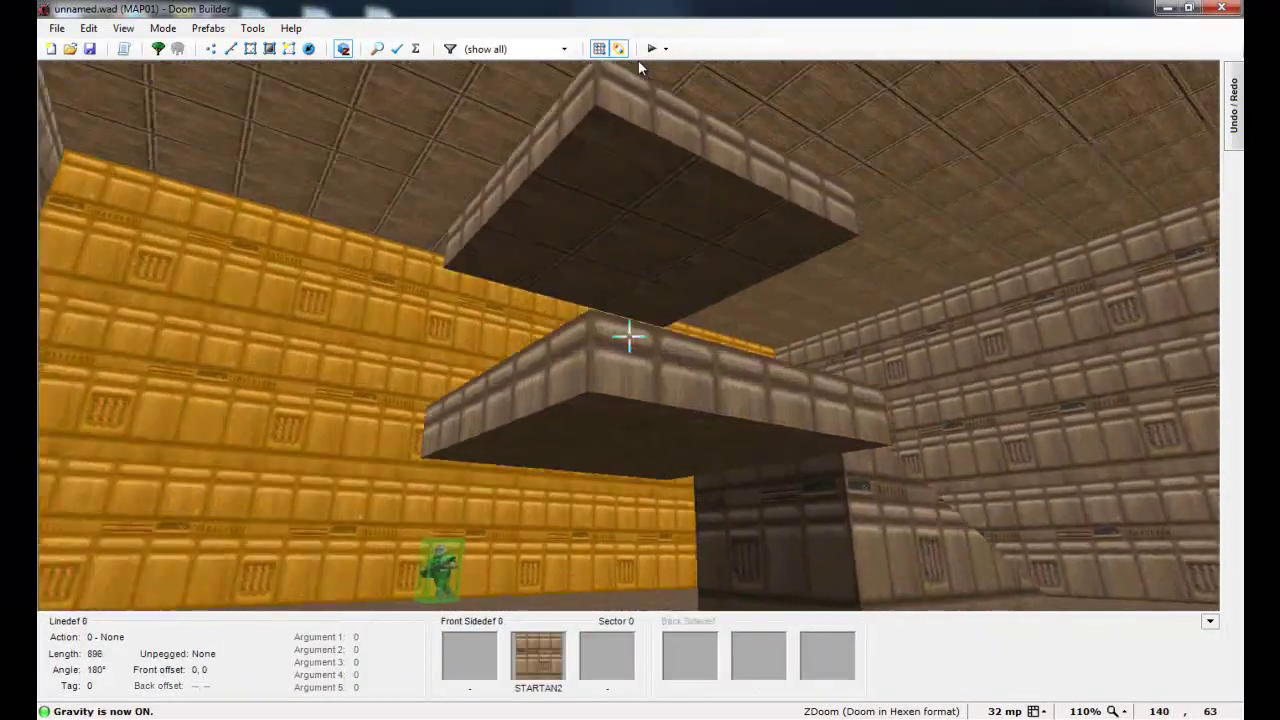
key(f)
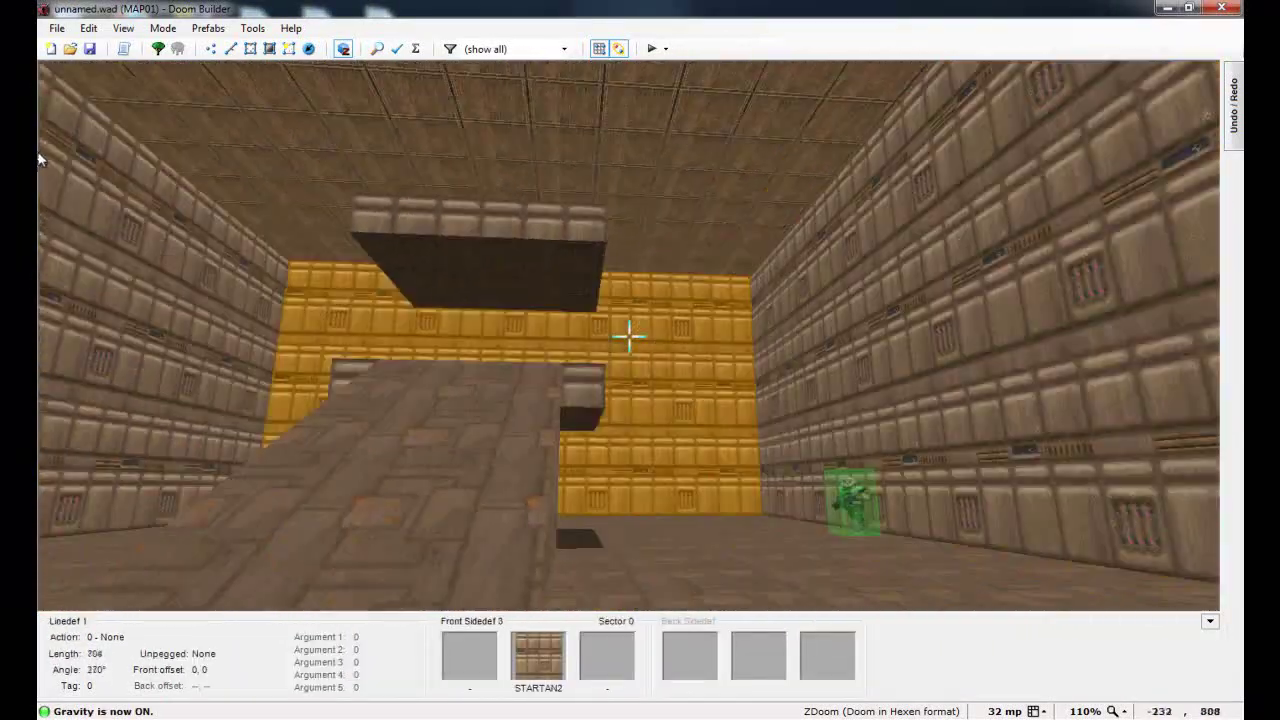
key(g)
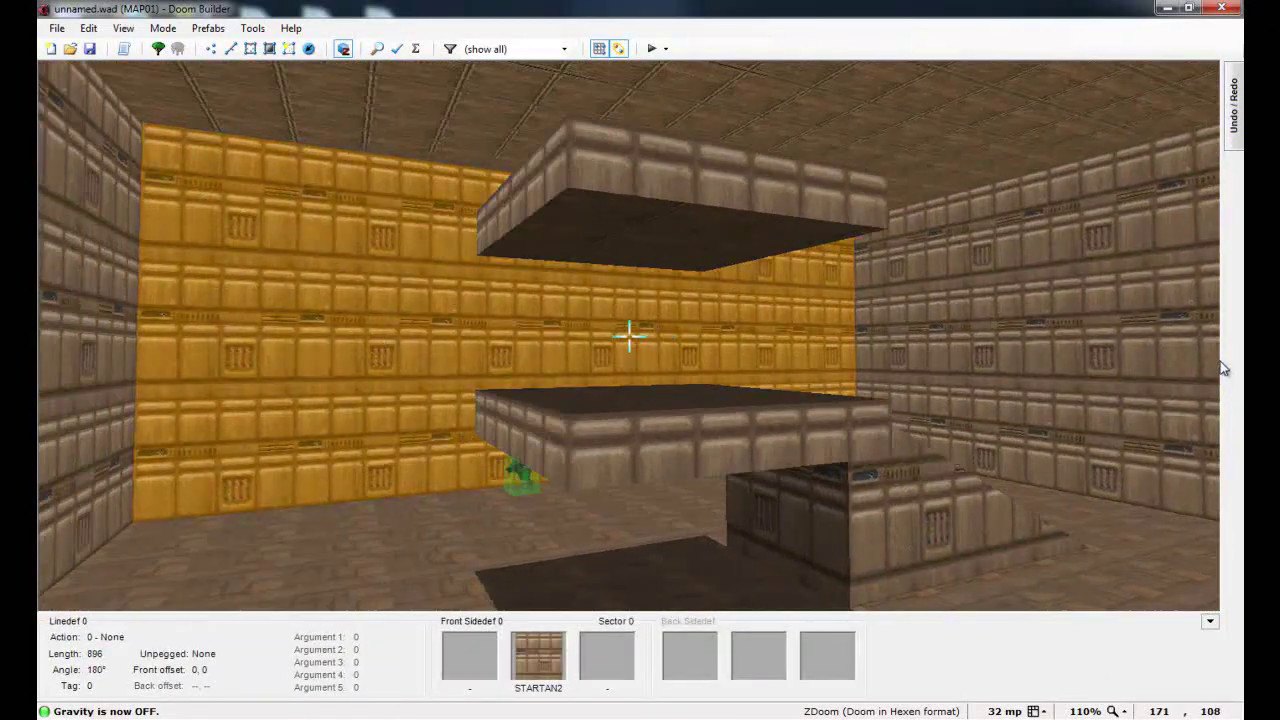
key(e)
key(d)
key(f)
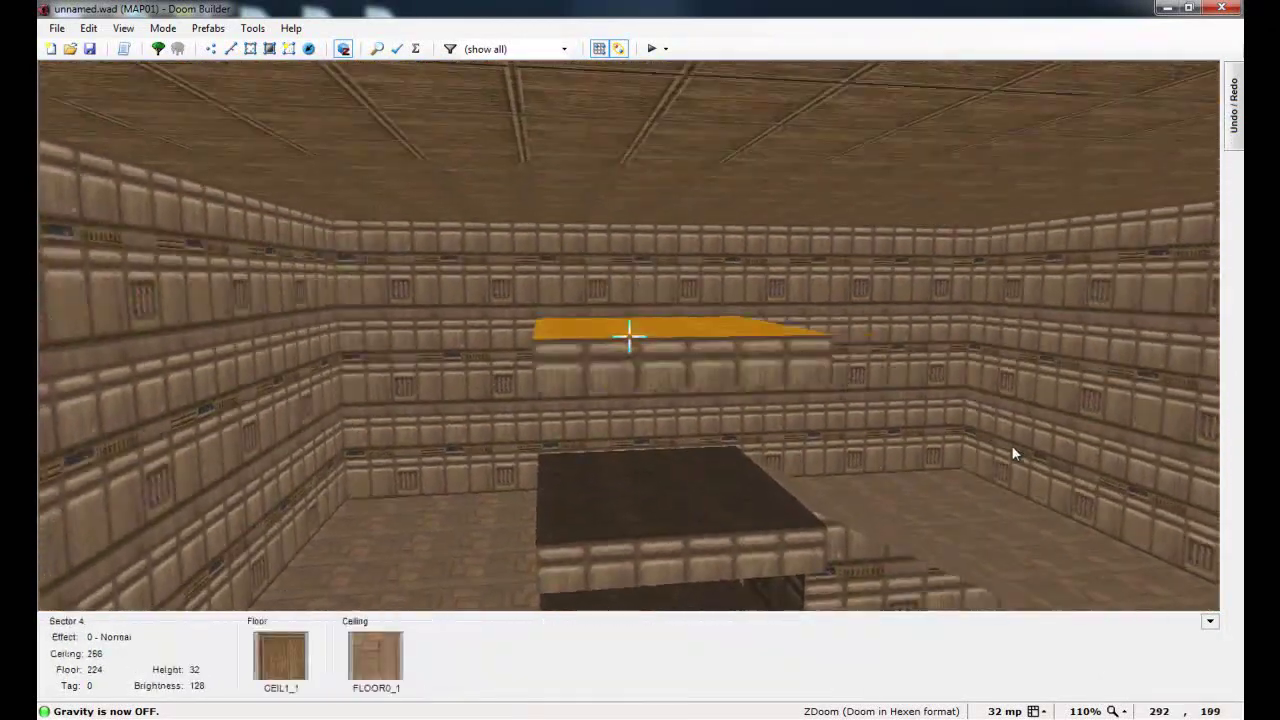
key(e)
key(f)
key(d)
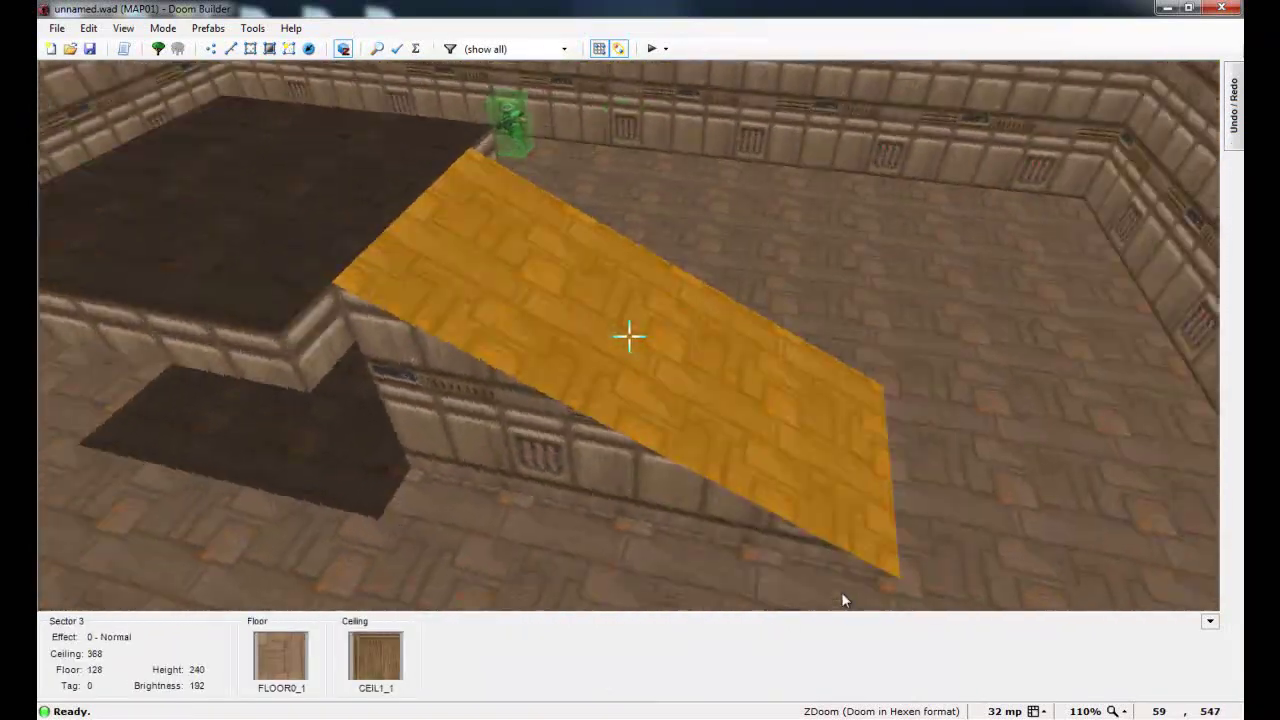
key(d)
key(f)
key(w)
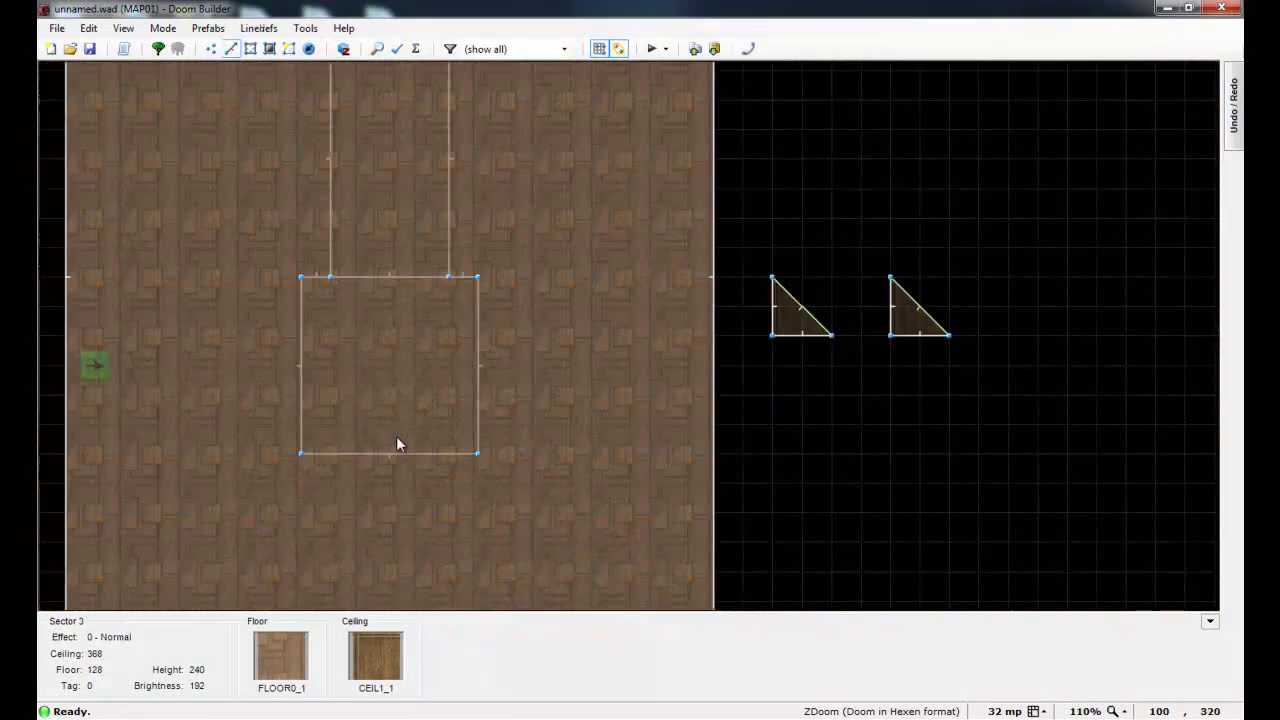
Step: Lengthen the main room by moving its south wall linedef farther south
scroll(582, 337, down, 2)
key(Left)
key(Left)
key(Down)
key(Down)
key(Down)
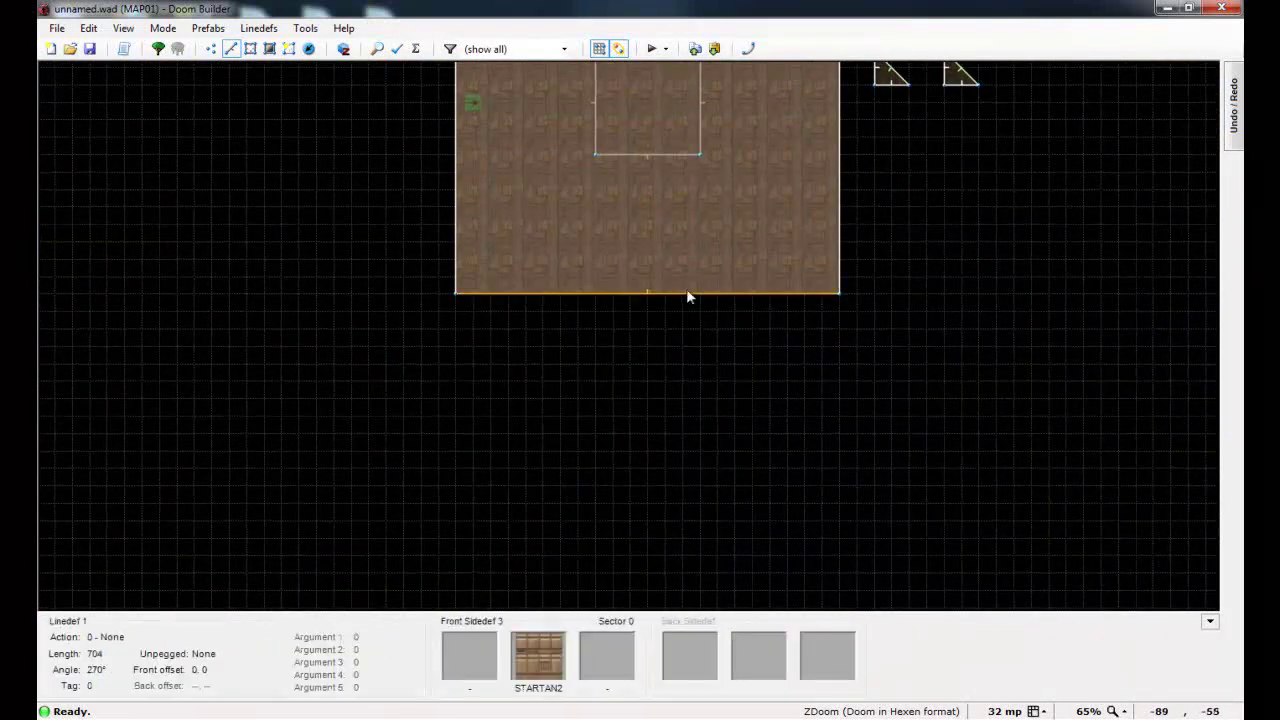
drag(686, 296, 684, 433)
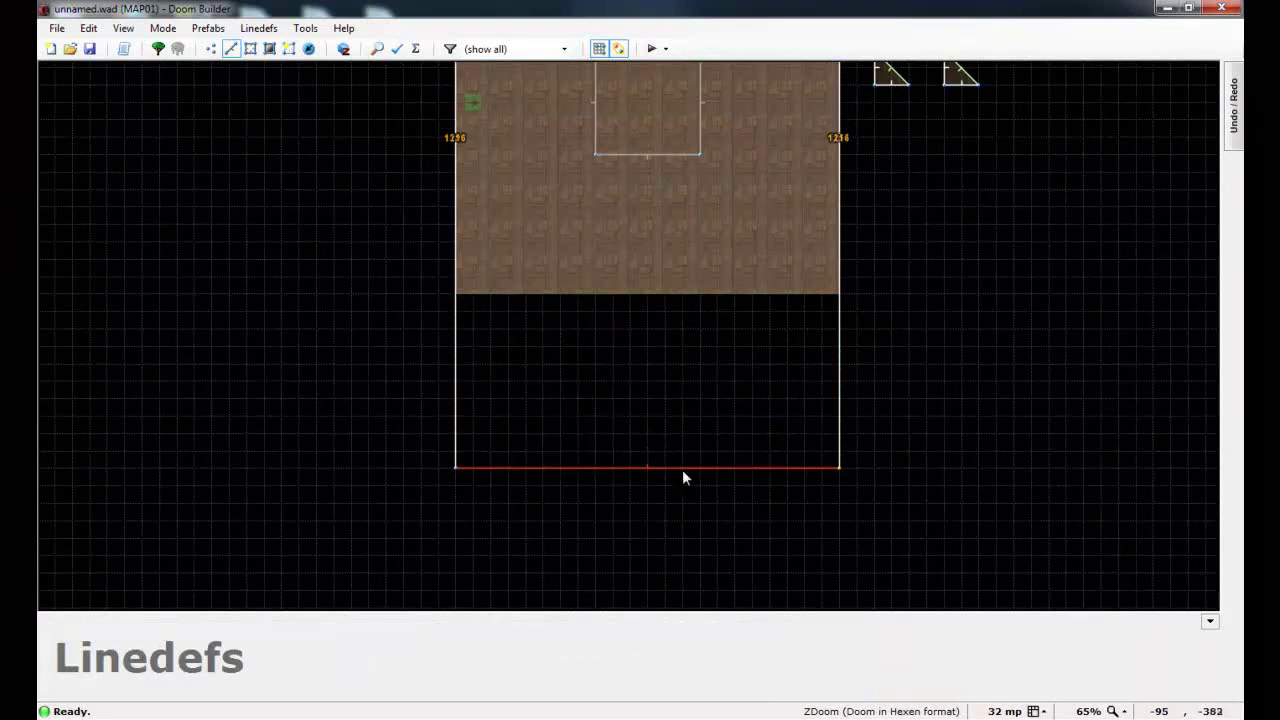
drag(683, 577, 684, 578)
key(Up)
scroll(692, 512, down, 3)
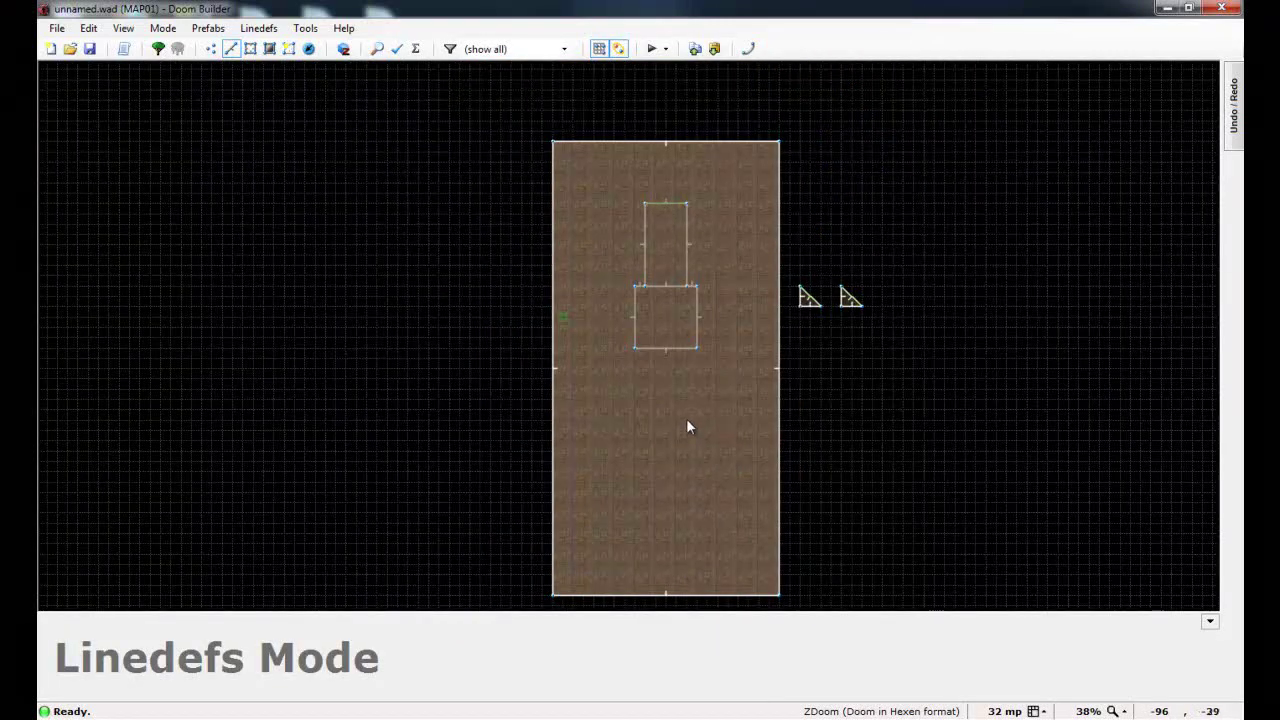
Step: Draw a 128 by 256 rectangular sector against the south edge of the central platform, in line with the existing ramp
scroll(688, 427, up, 4)
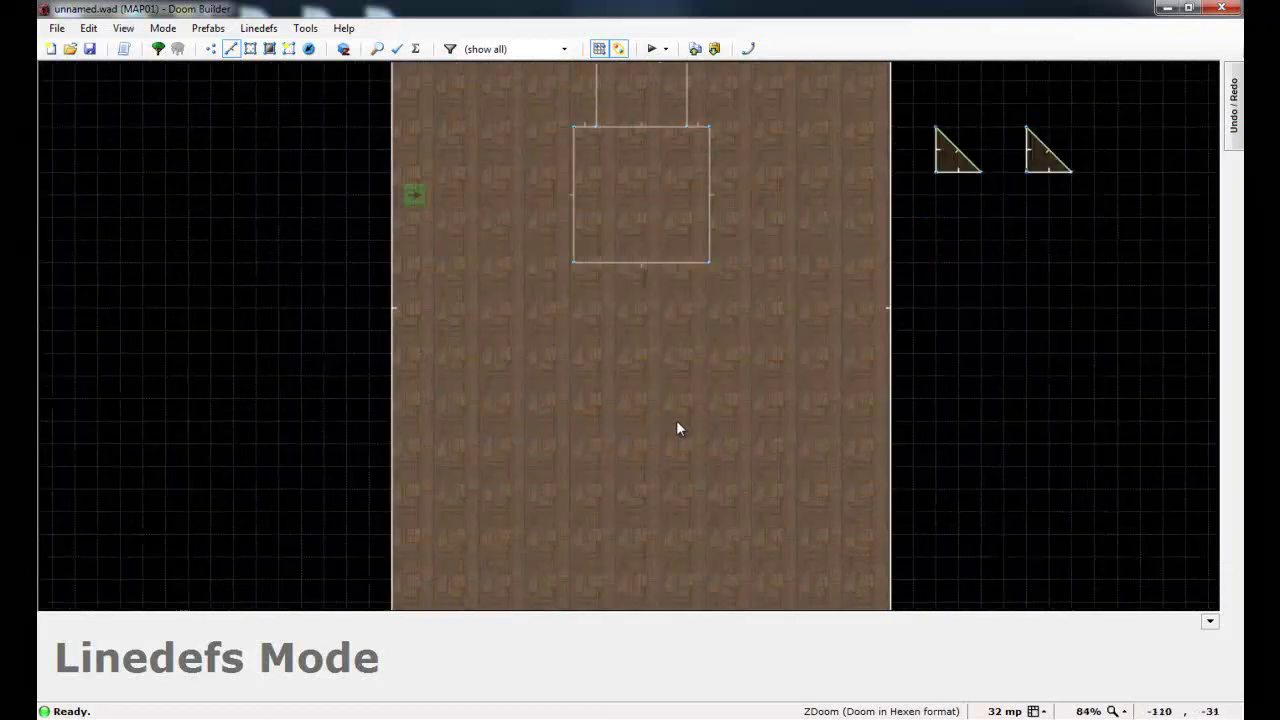
scroll(677, 428, up, 1)
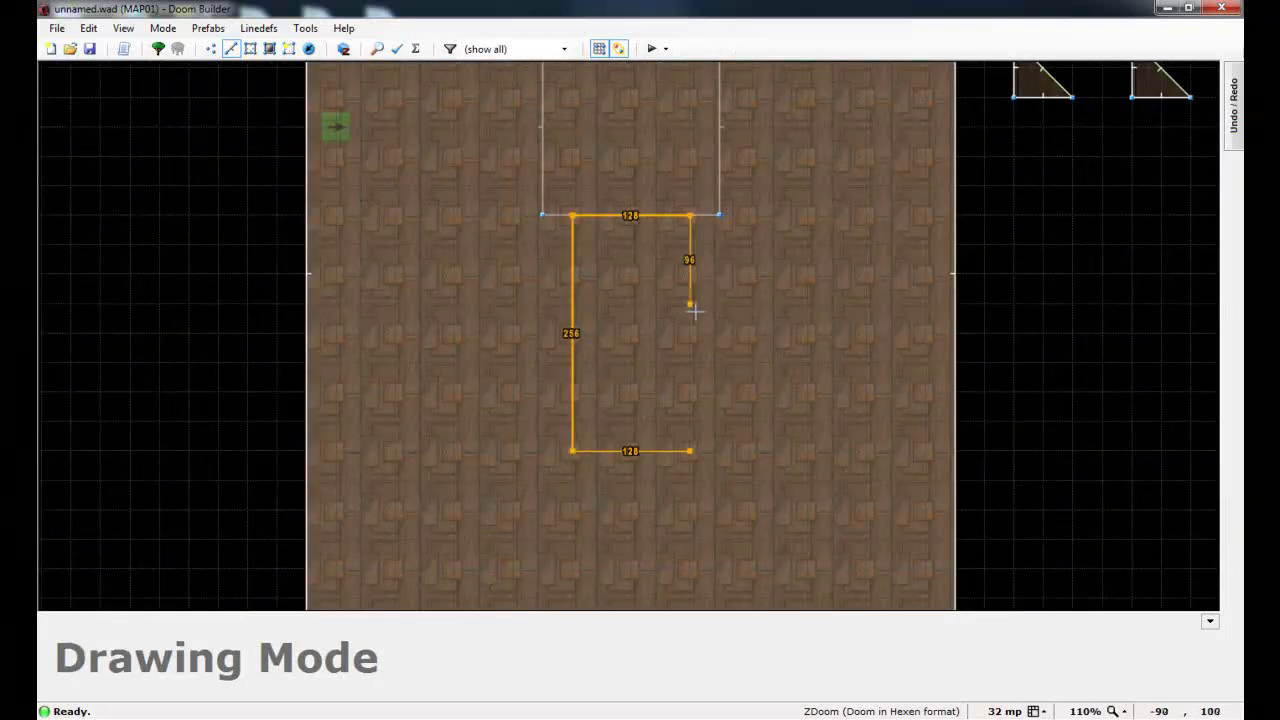
key(Up)
key(Up)
key(Up)
key(Up)
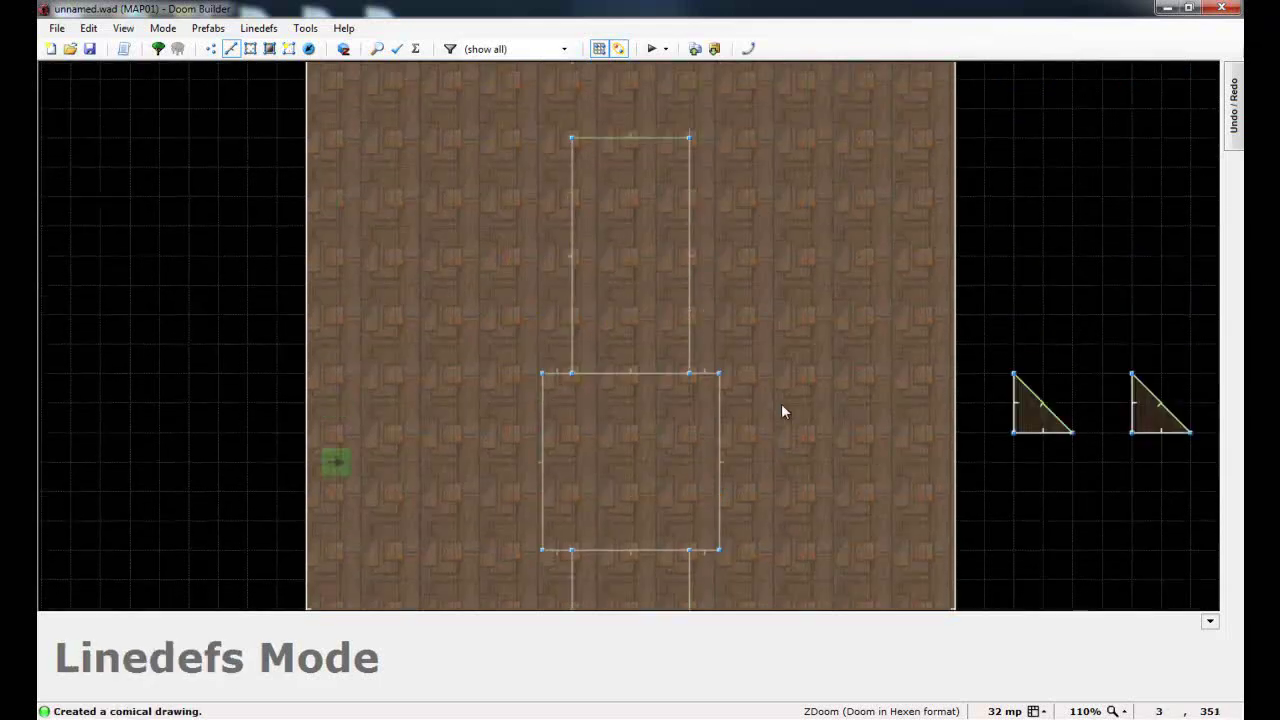
Step: Lengthen the new south rectangle to 448 units by moving its south linedef farther south
scroll(781, 404, down, 1)
key(Down)
key(Down)
key(Down)
key(Down)
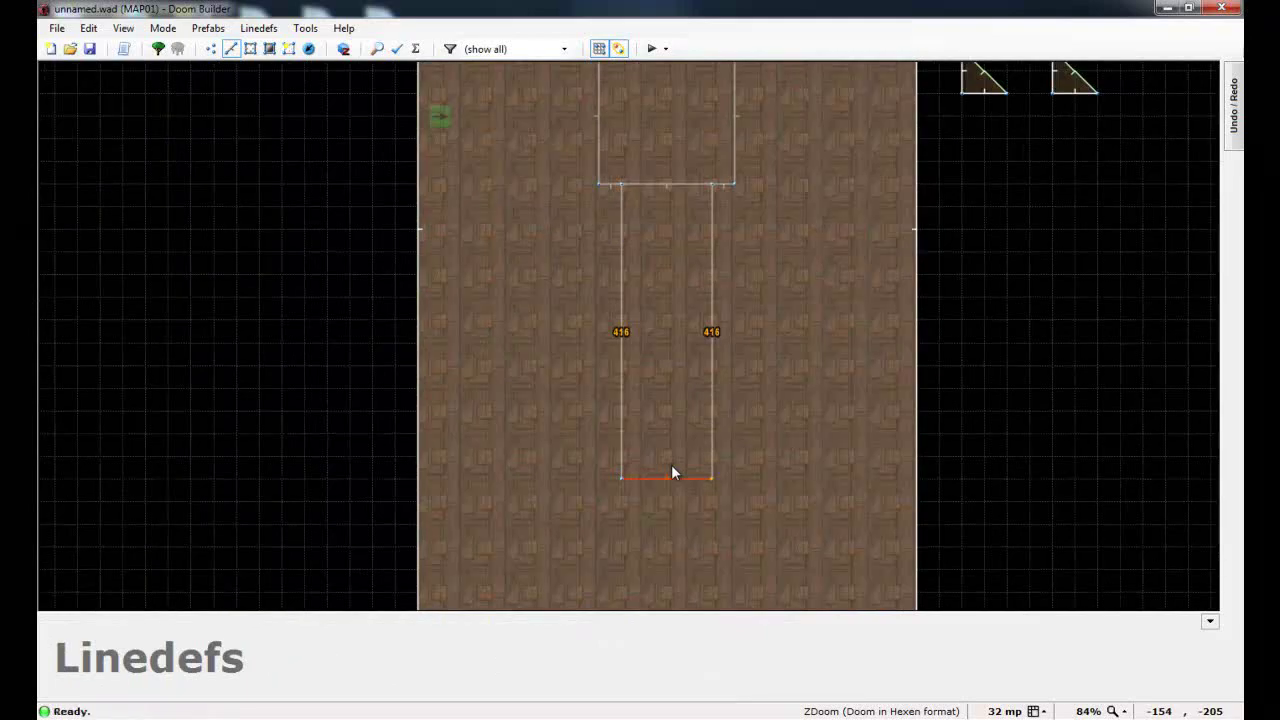
scroll(789, 350, down, 2)
key(Down)
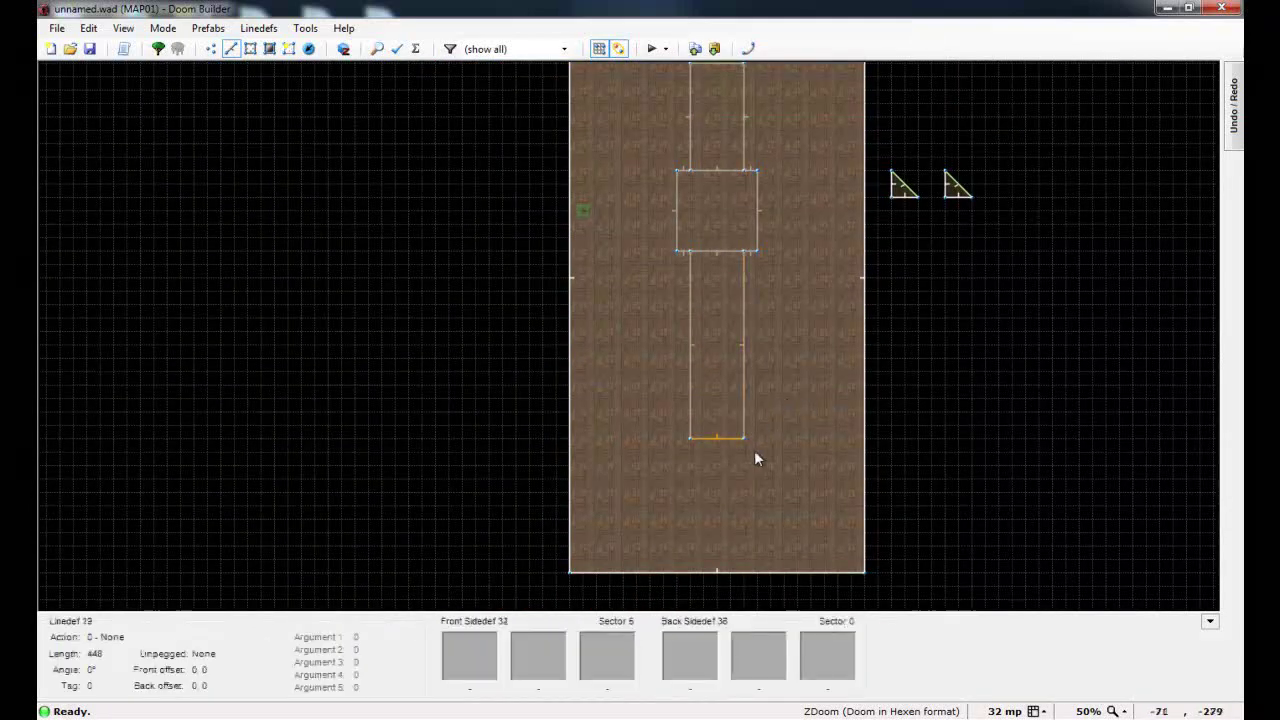
Step: Flip the south rectangle's end linedef and assign it action 181 Plane Align (slope) with Align Floor set to Back
scroll(748, 458, up, 4)
key(f)
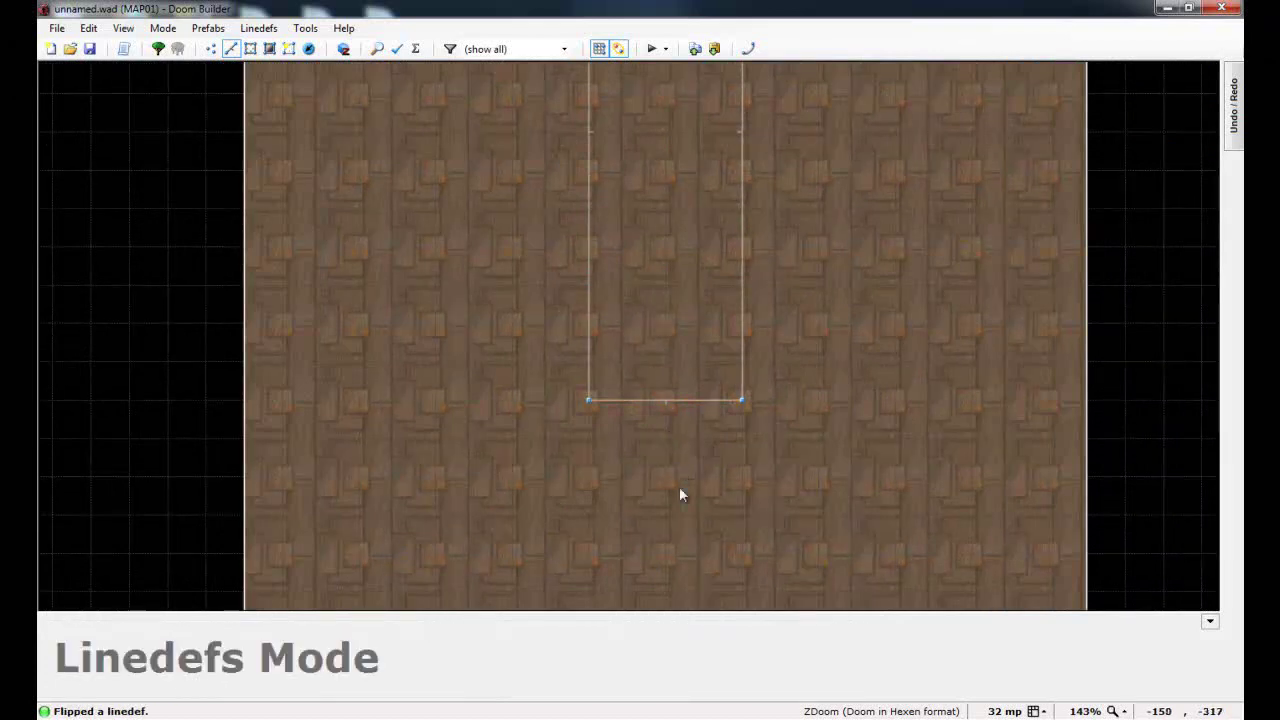
right_click(658, 402)
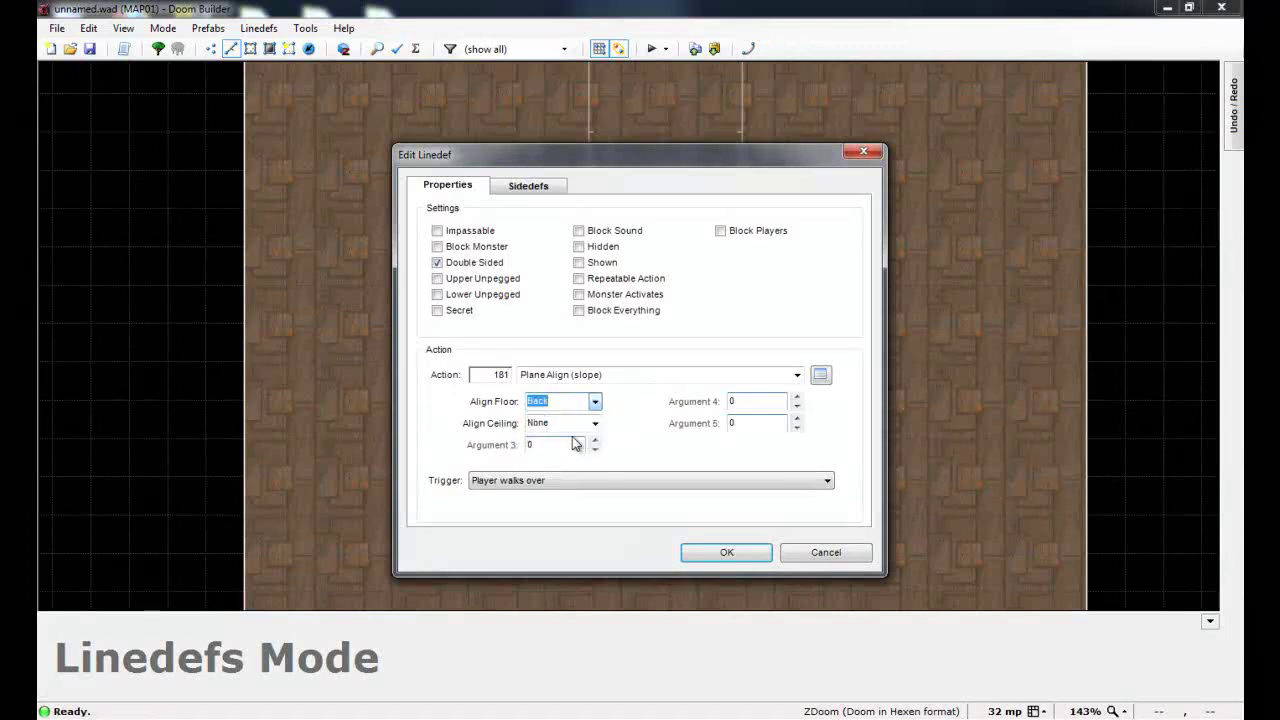
click(725, 553)
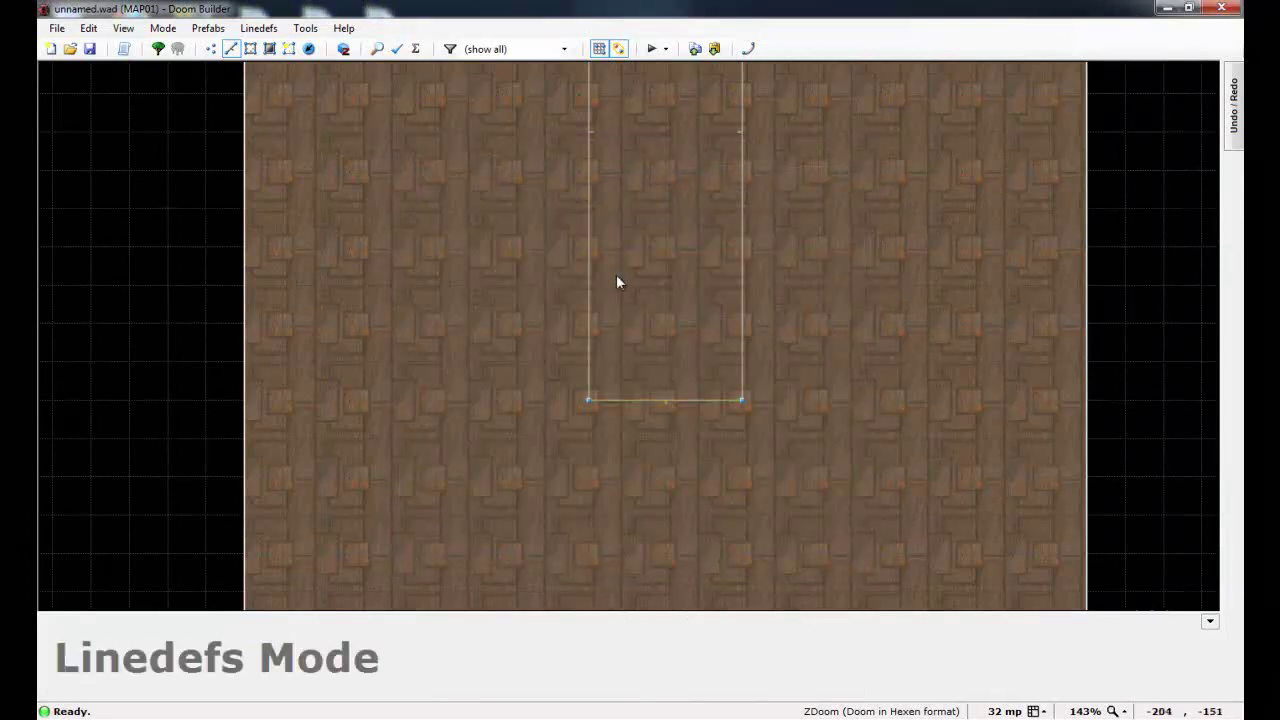
Step: In the 3D view, raise the floor of the south ramp sector to 256
scroll(662, 340, down, 4)
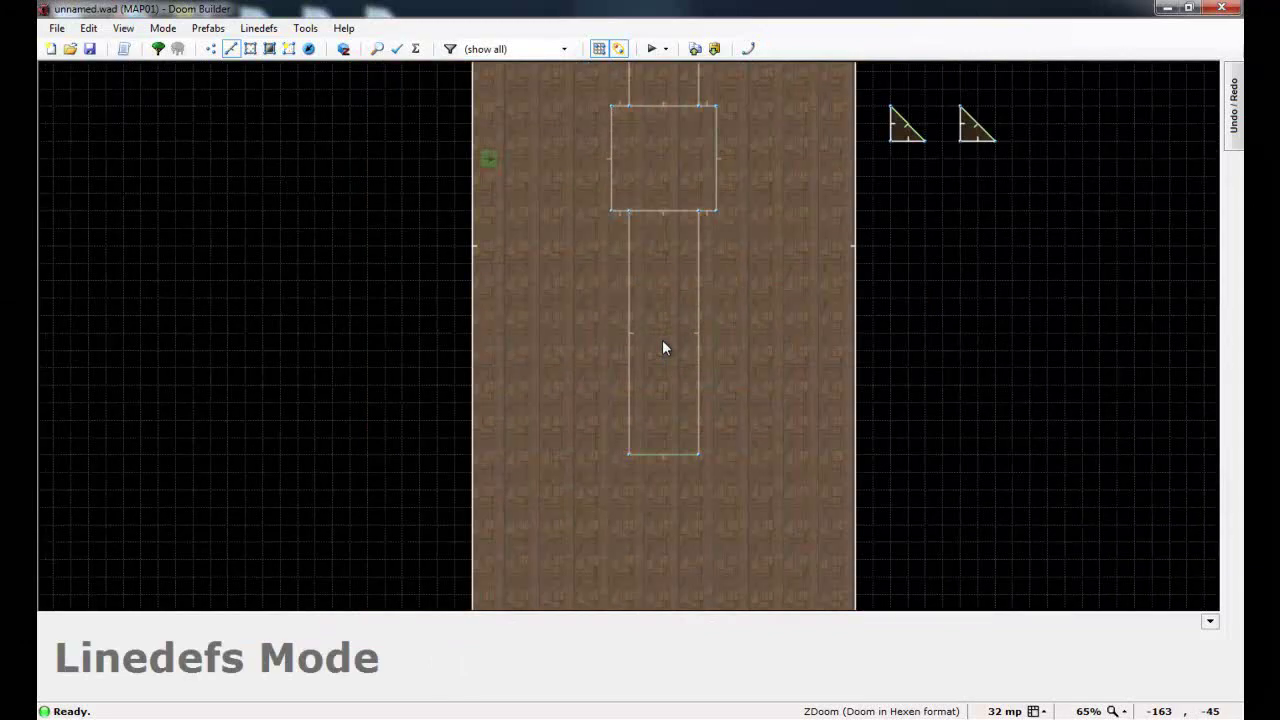
click(342, 50)
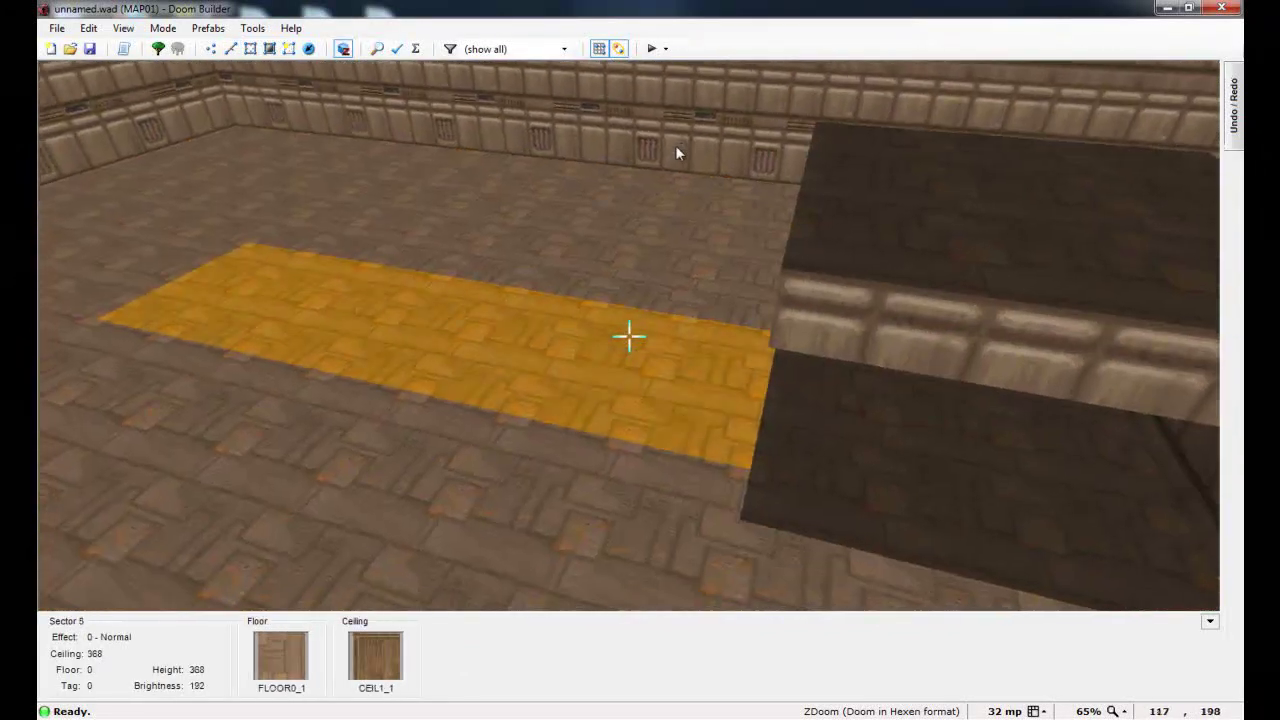
click(629, 336)
scroll(629, 336, up, 17)
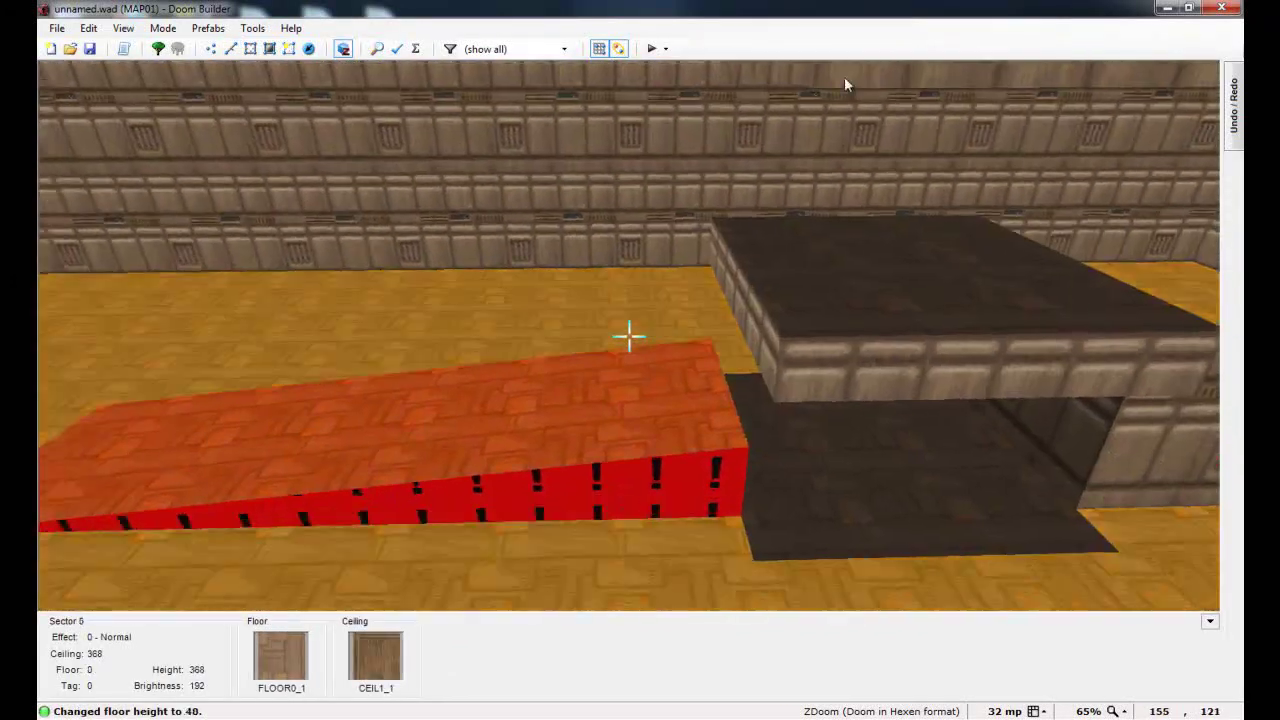
scroll(734, 68, up, 13)
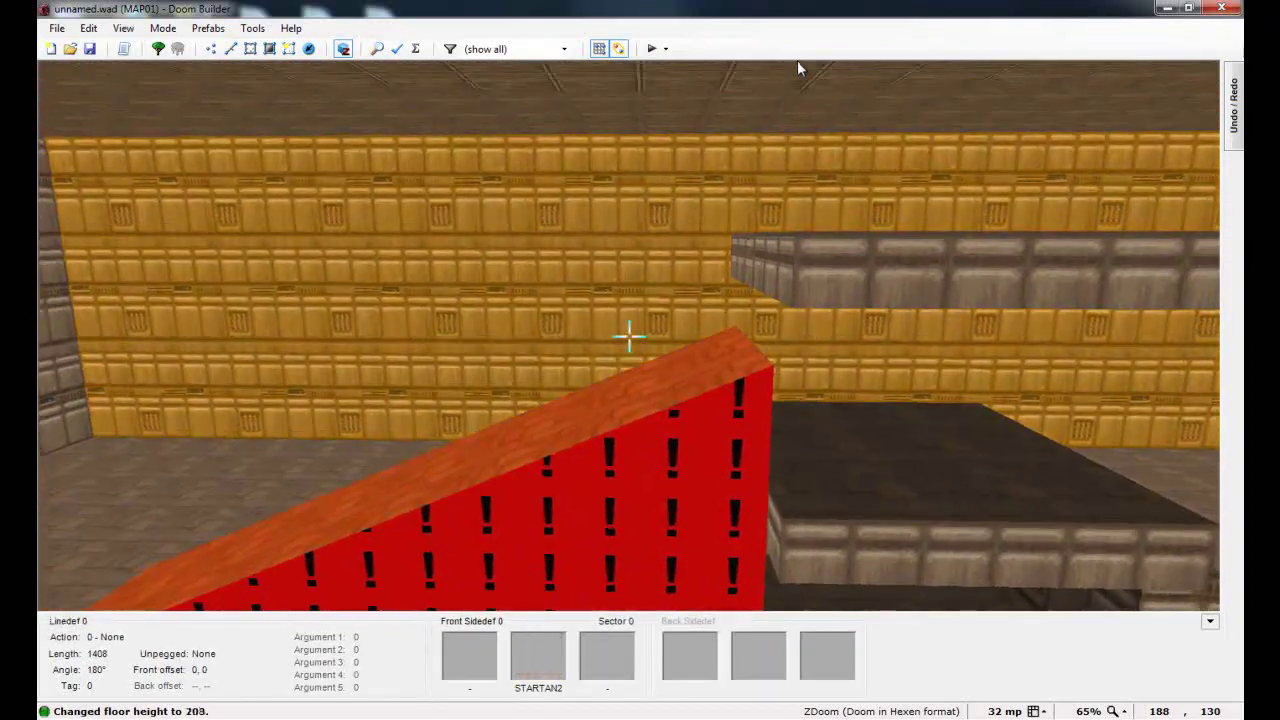
scroll(841, 68, up, 2)
Step: Apply the STARTAN2 texture to the south ramp's untextured walls
key(c)
key(d)
key(f)
key(f)
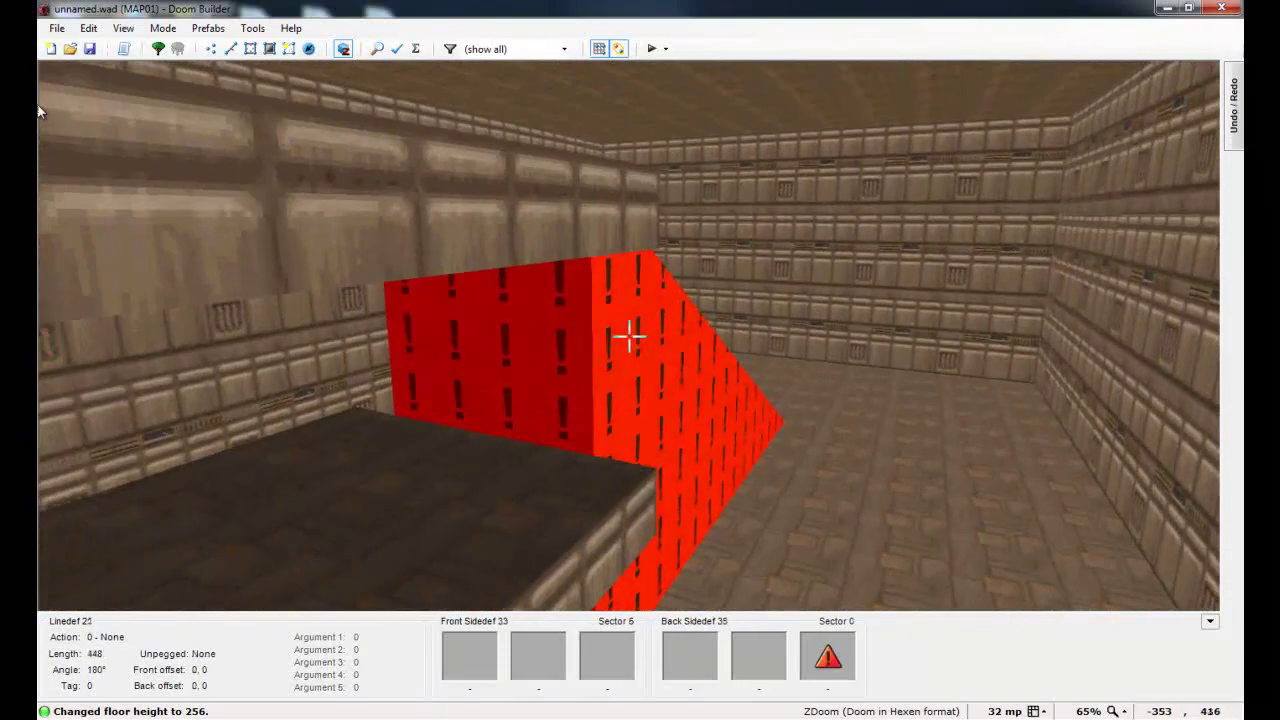
middle_click(629, 336)
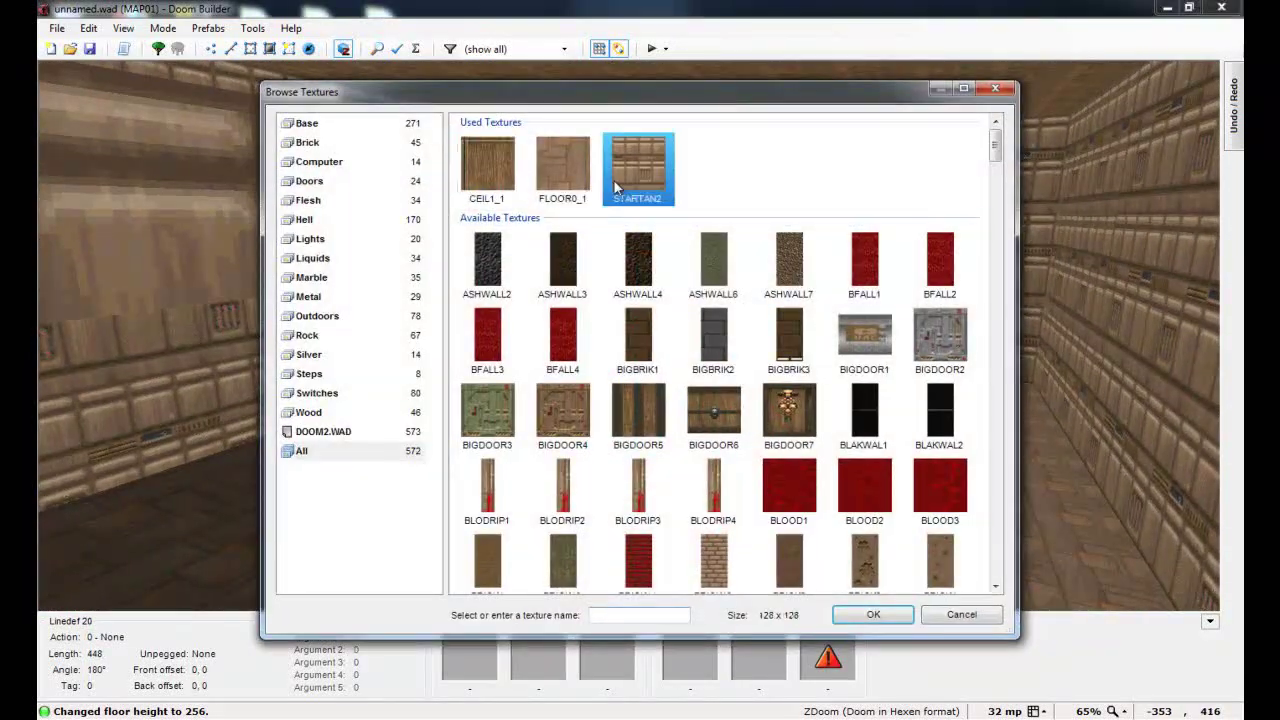
double_click(636, 168)
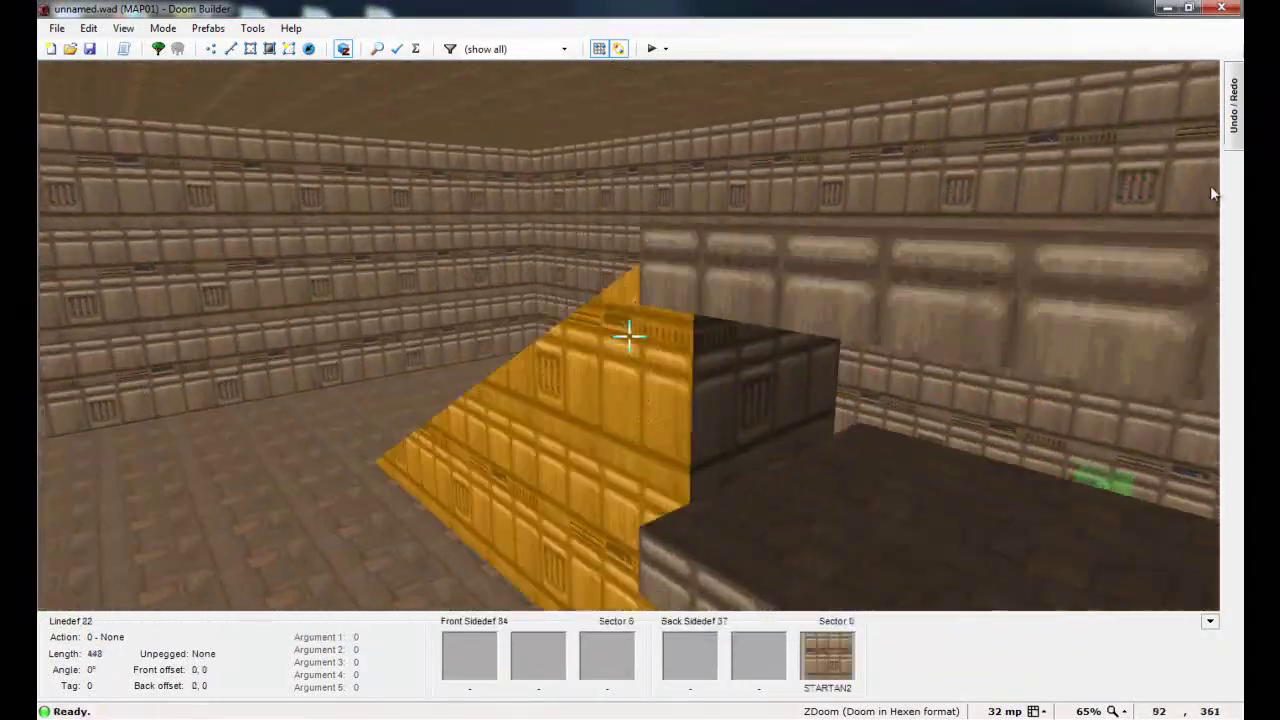
Step: Examine both ramps and the two stacked 3D floors from below and above, toggling gravity, and return to the 2D map
key(s)
key(g)
key(e)
key(e)
key(d)
key(e)
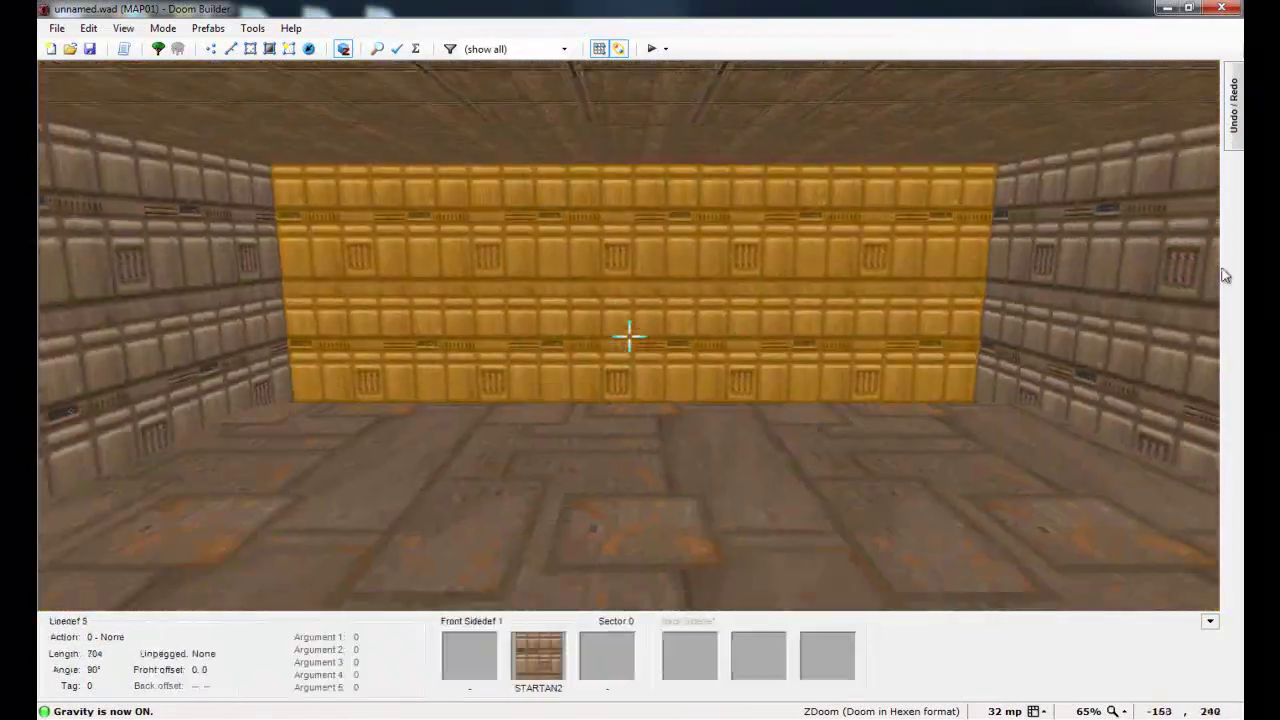
key(f)
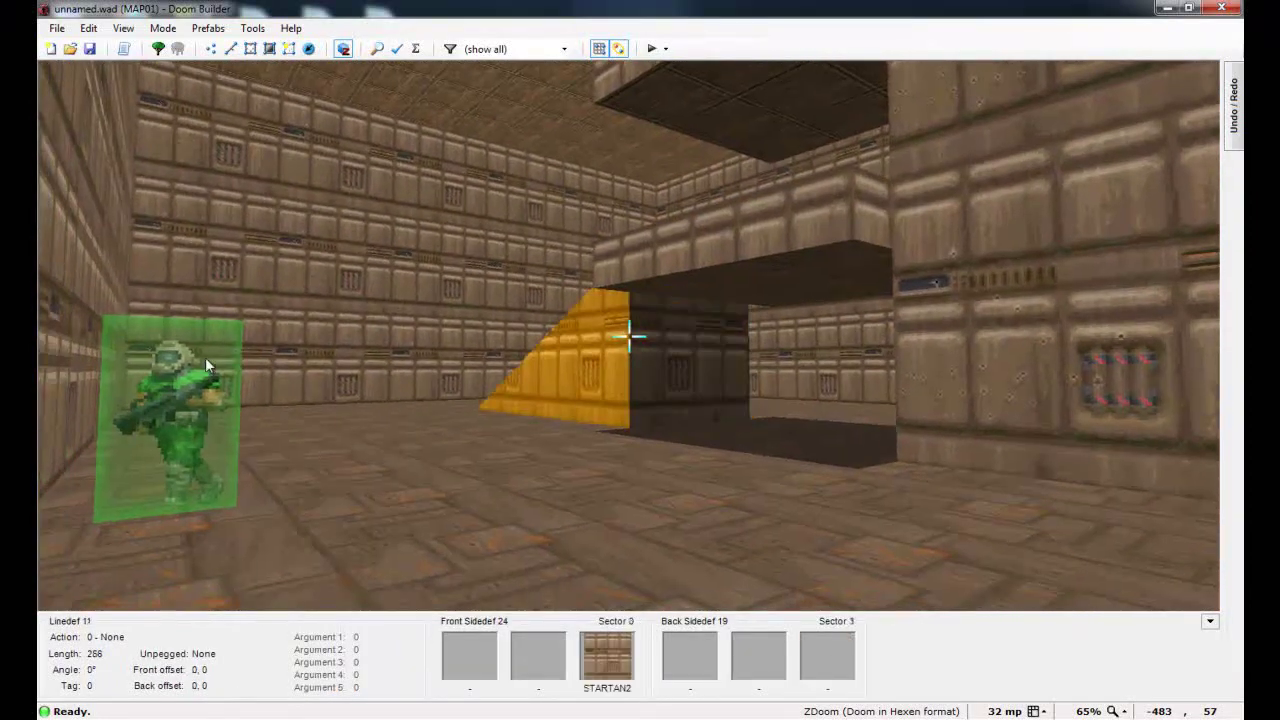
key(g)
key(e)
key(d)
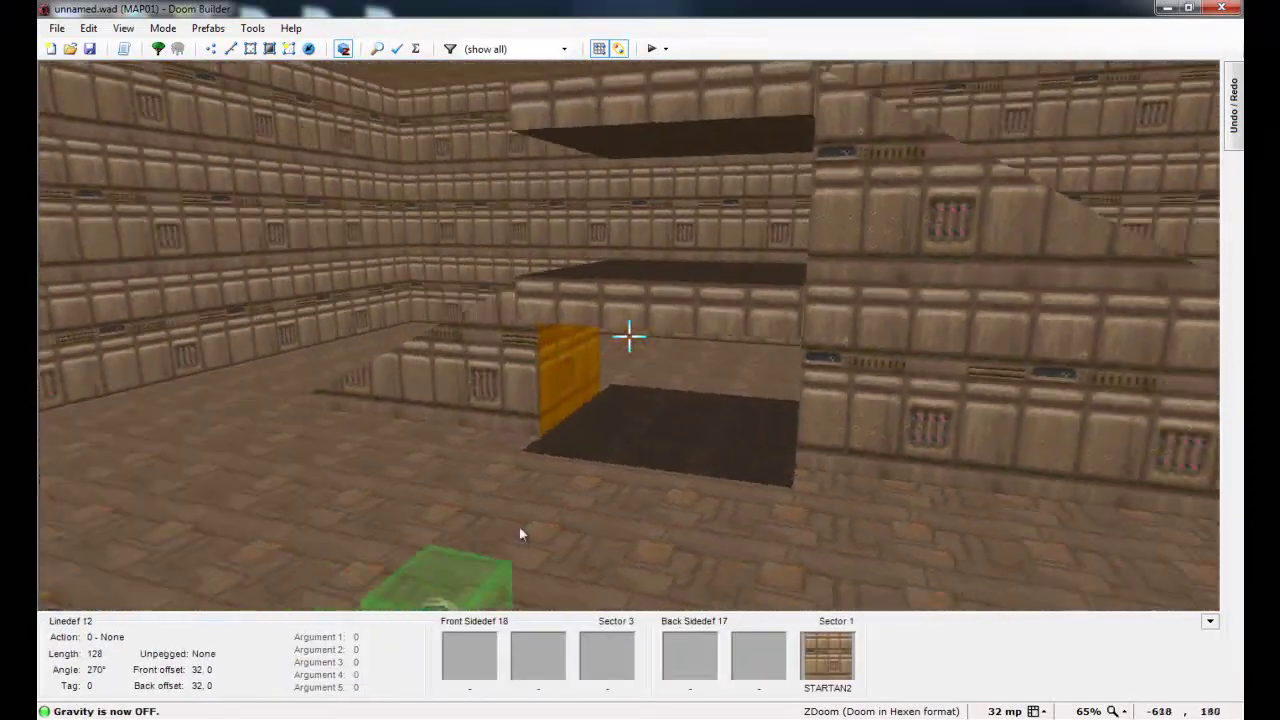
key(s)
key(g)
key(w)
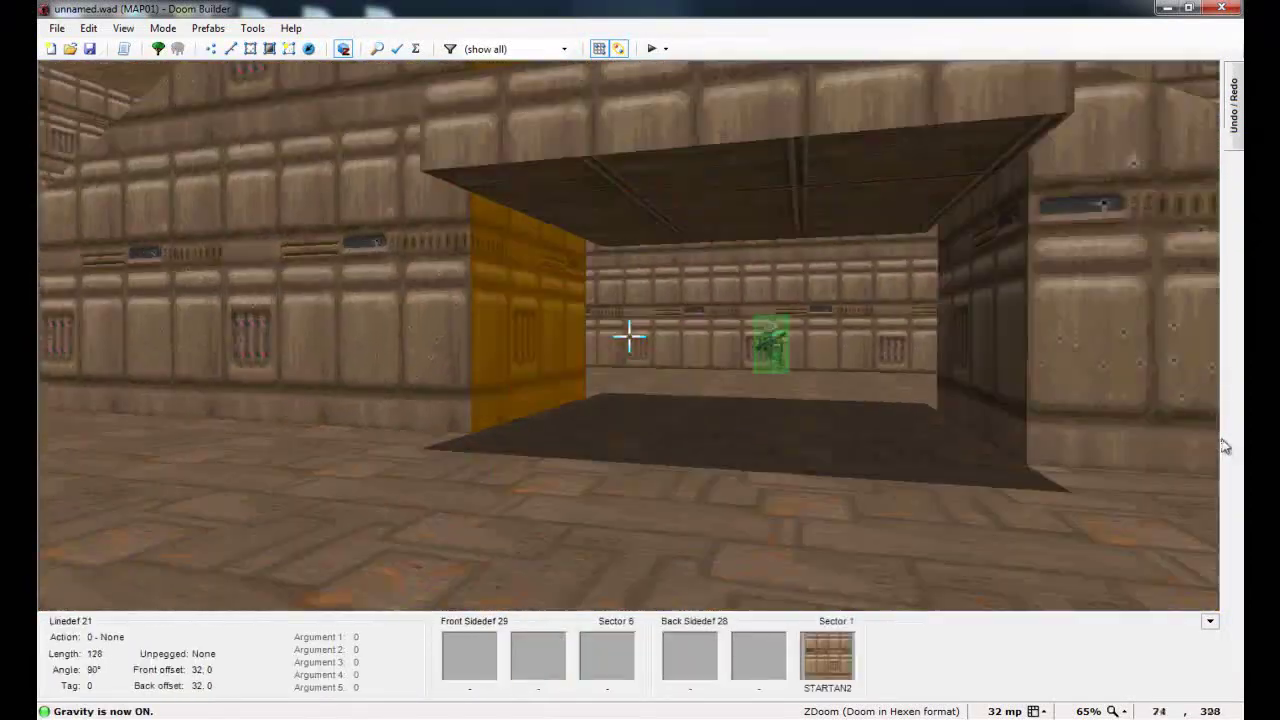
key(d)
key(e)
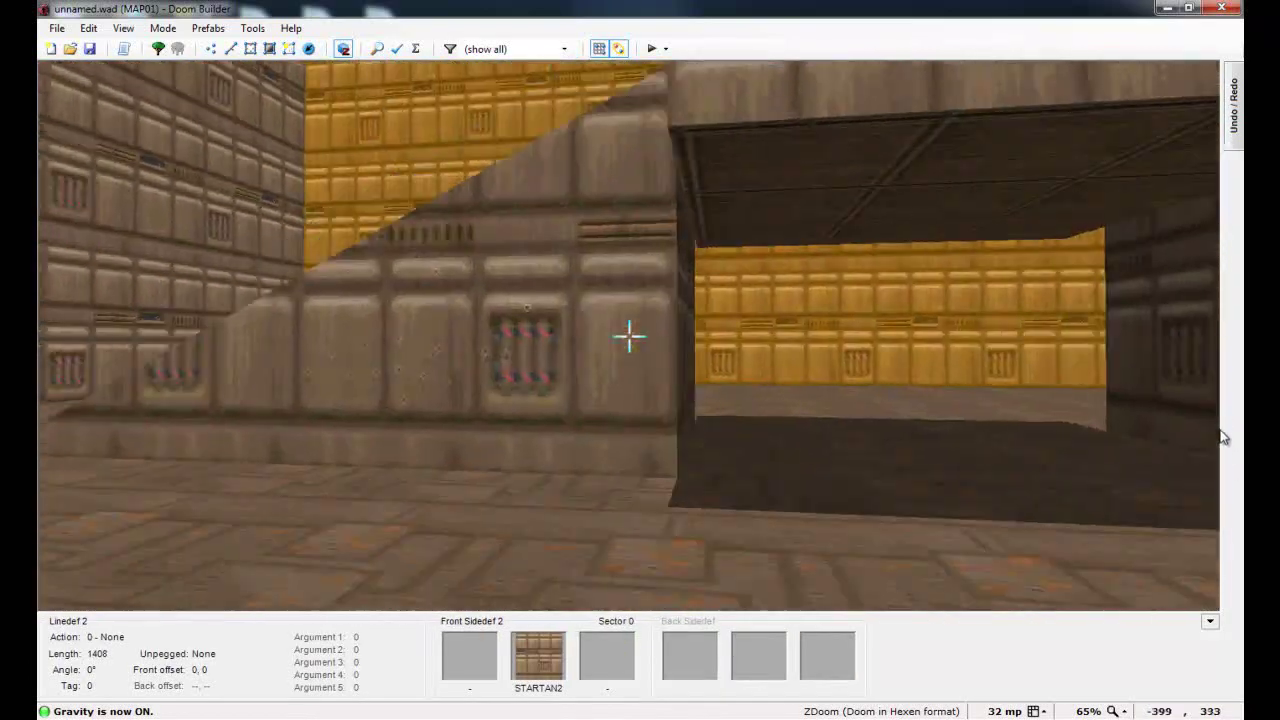
key(s)
key(s)
key(e)
key(g)
key(e)
key(s)
key(d)
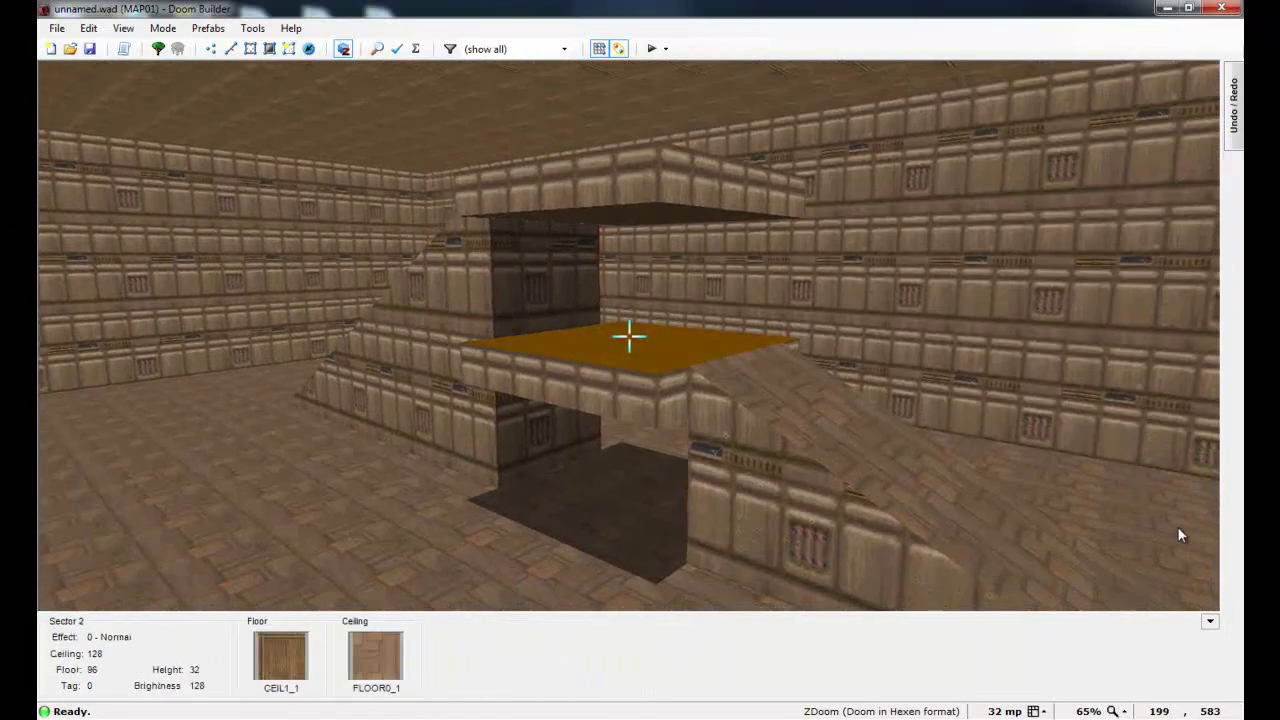
key(w)
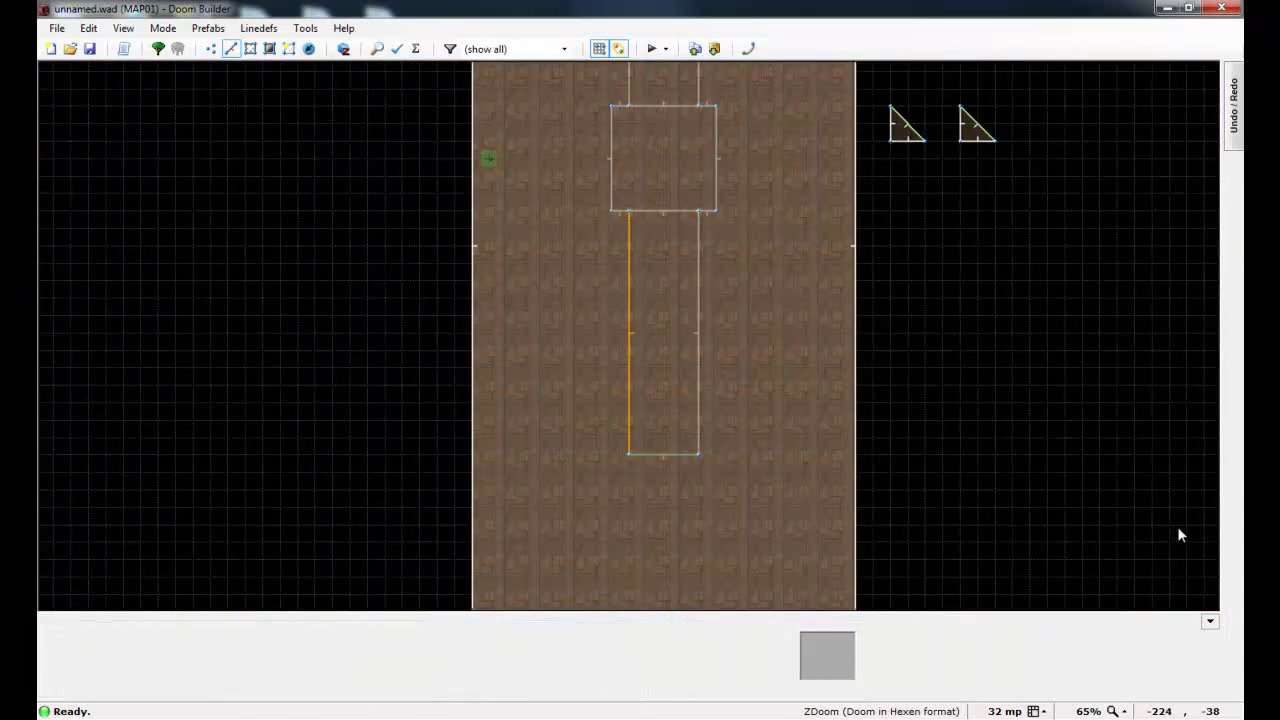
Step: Draw a 64 by 64 square sector in the centre of the platform and set its tag to 0
scroll(687, 190, up, 4)
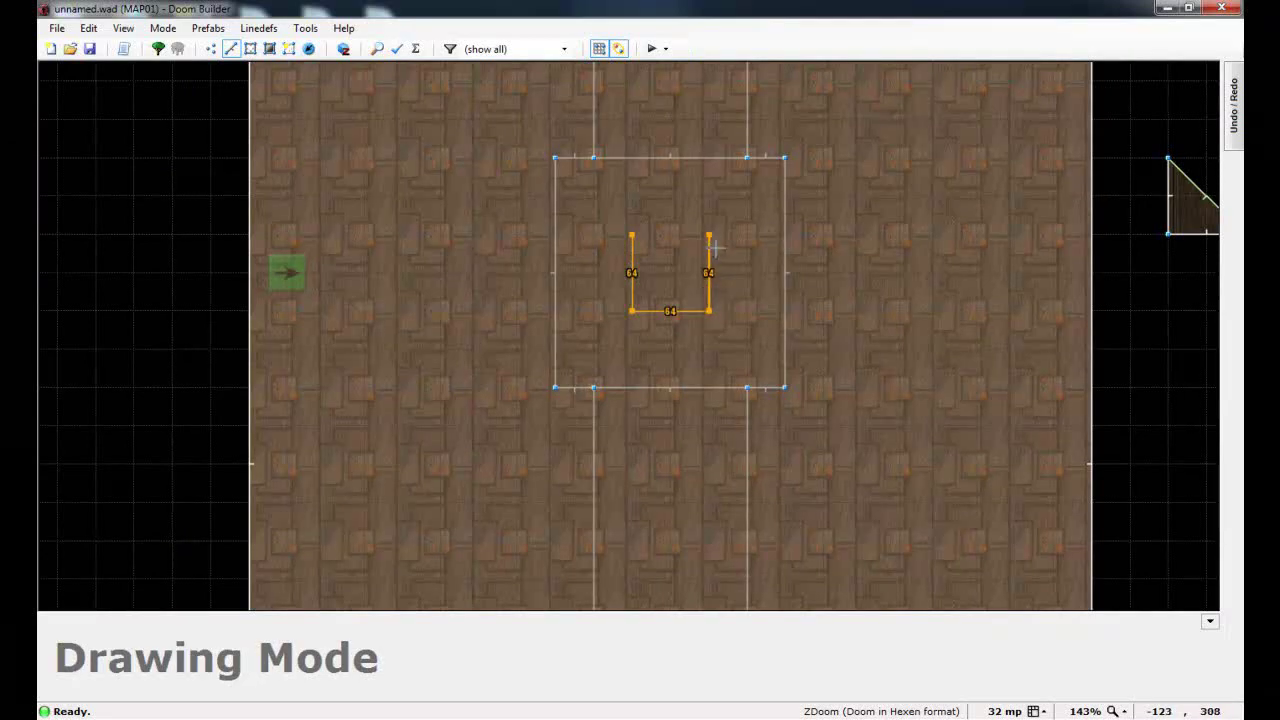
scroll(631, 237, down, 2)
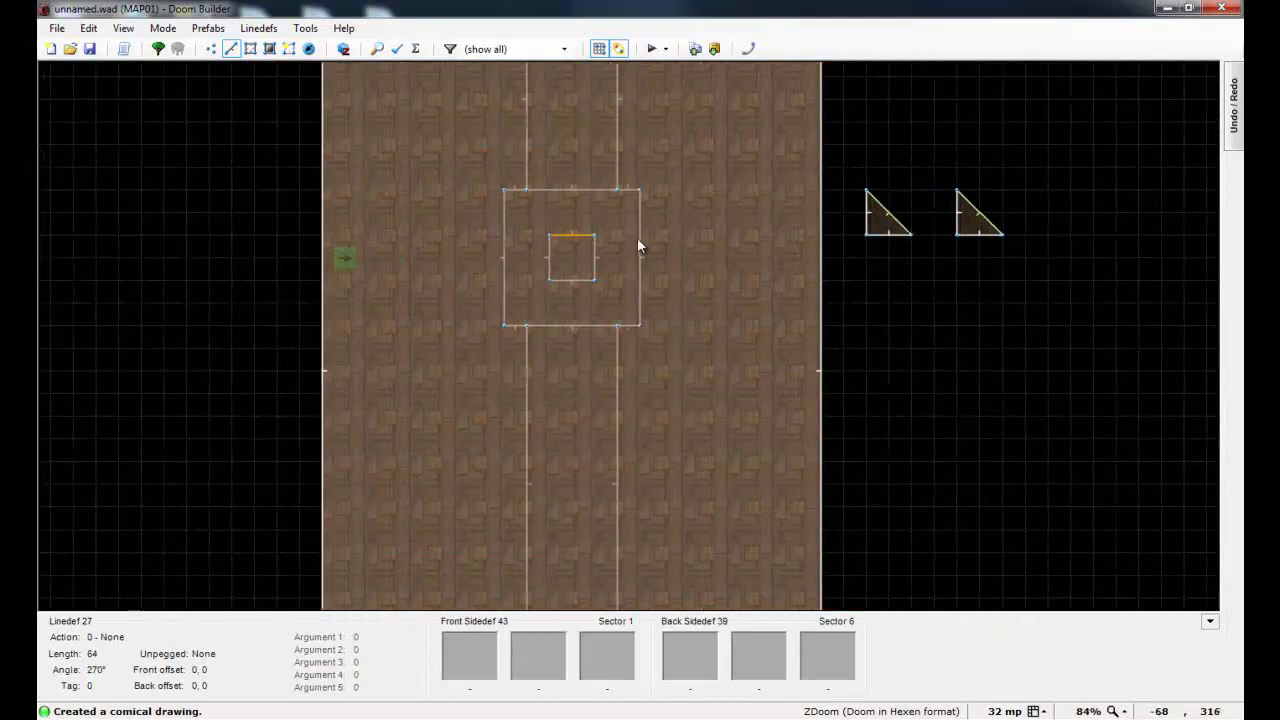
scroll(586, 346, up, 4)
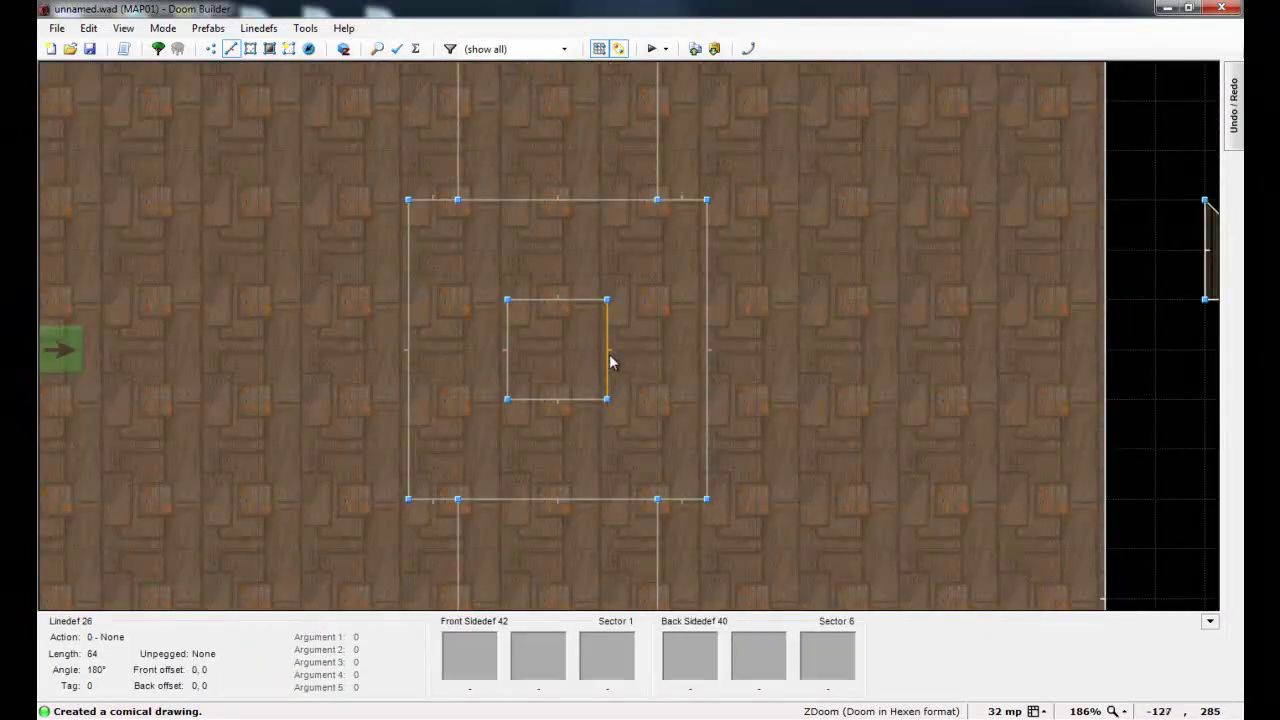
right_click(556, 347)
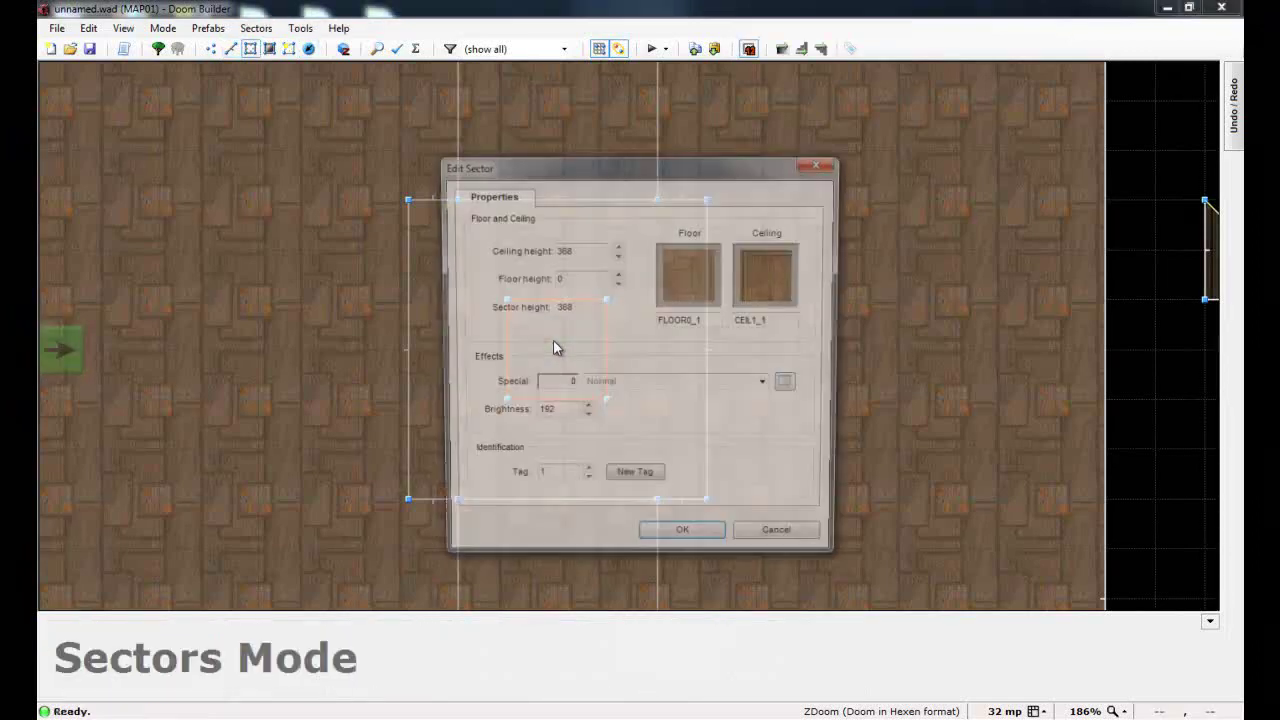
click(680, 543)
scroll(587, 400, down, 6)
scroll(575, 395, up, 2)
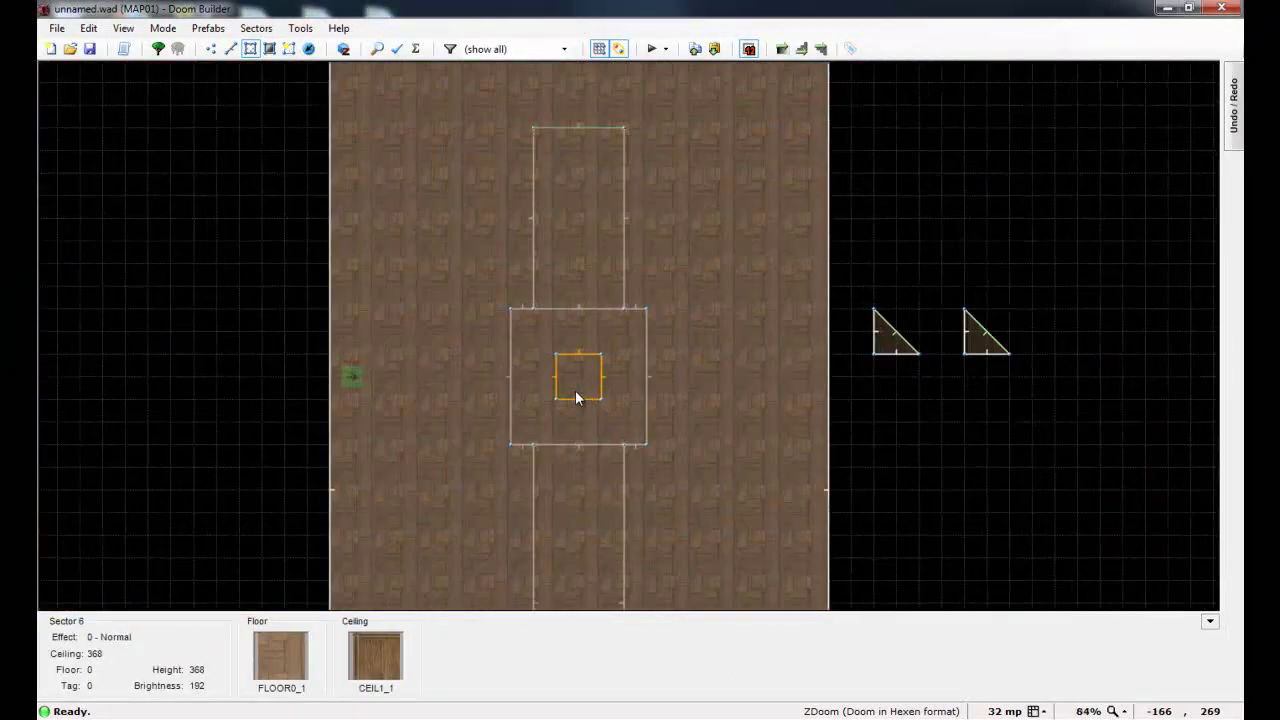
Step: Examine the square hole through the stacked 3D floors from the ramp, above and below, and return to the 2D map
click(343, 52)
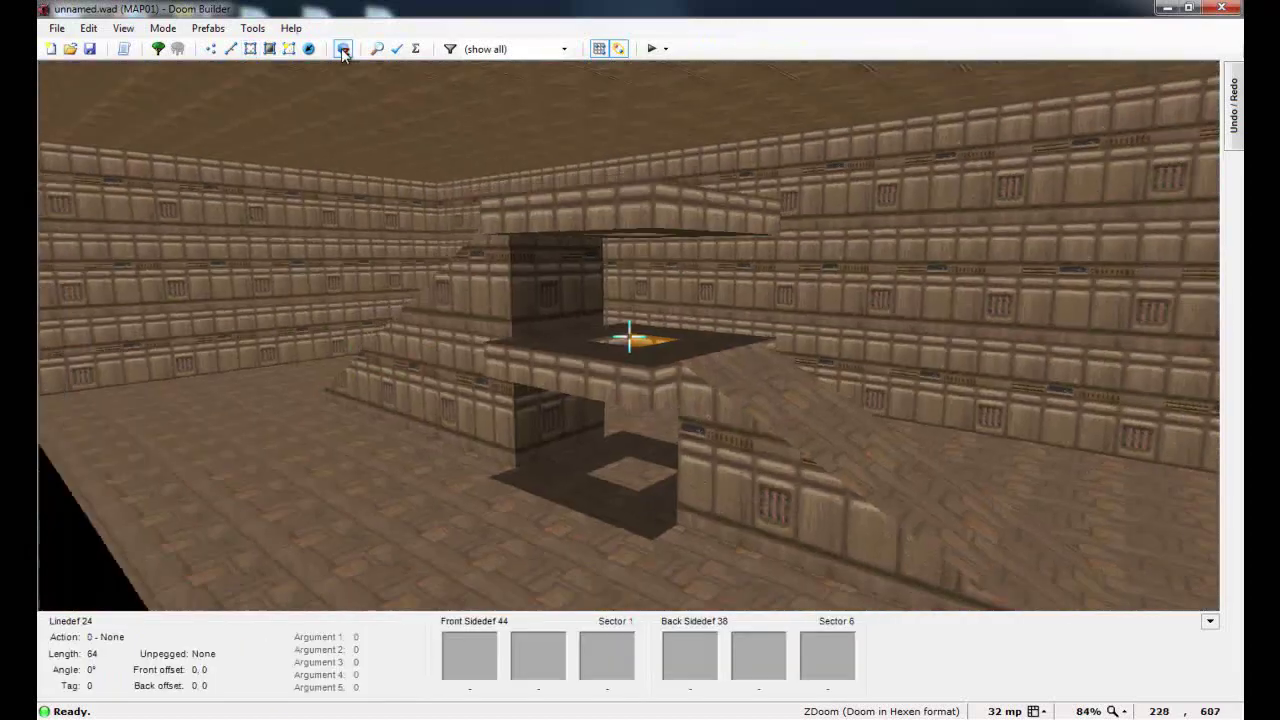
key(w)
key(w)
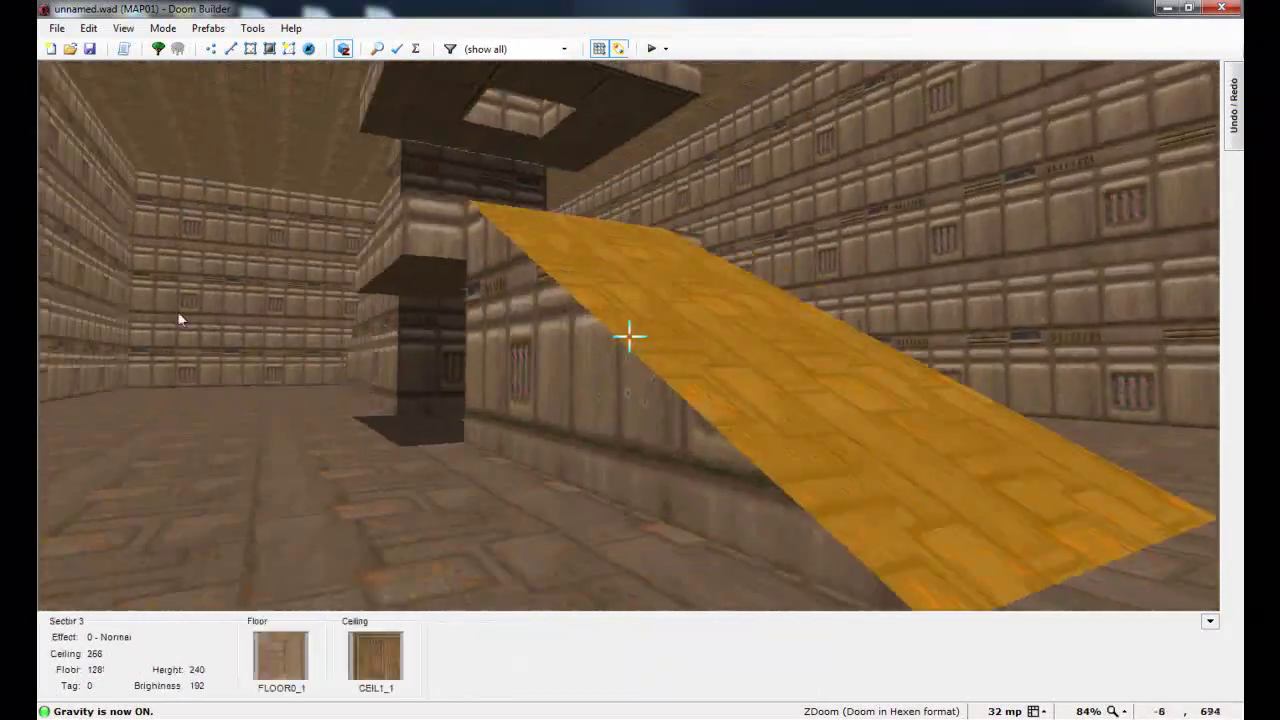
key(g)
key(w)
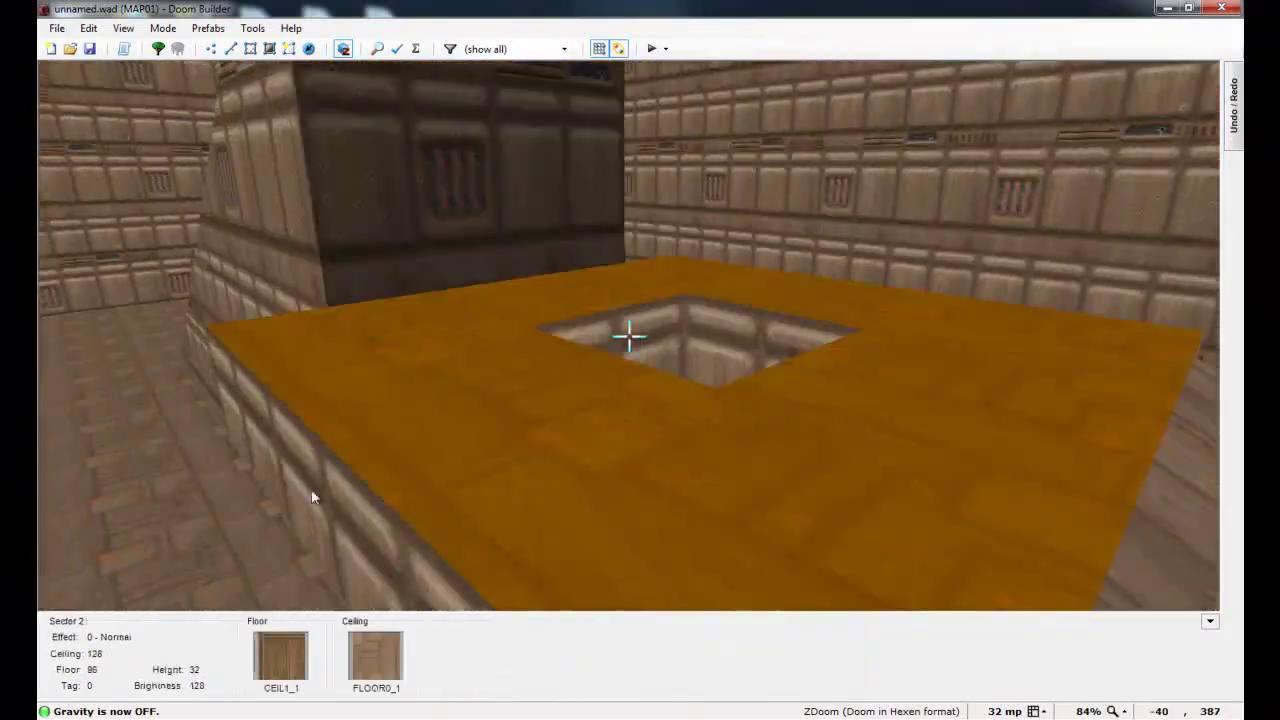
key(d)
key(s)
key(e)
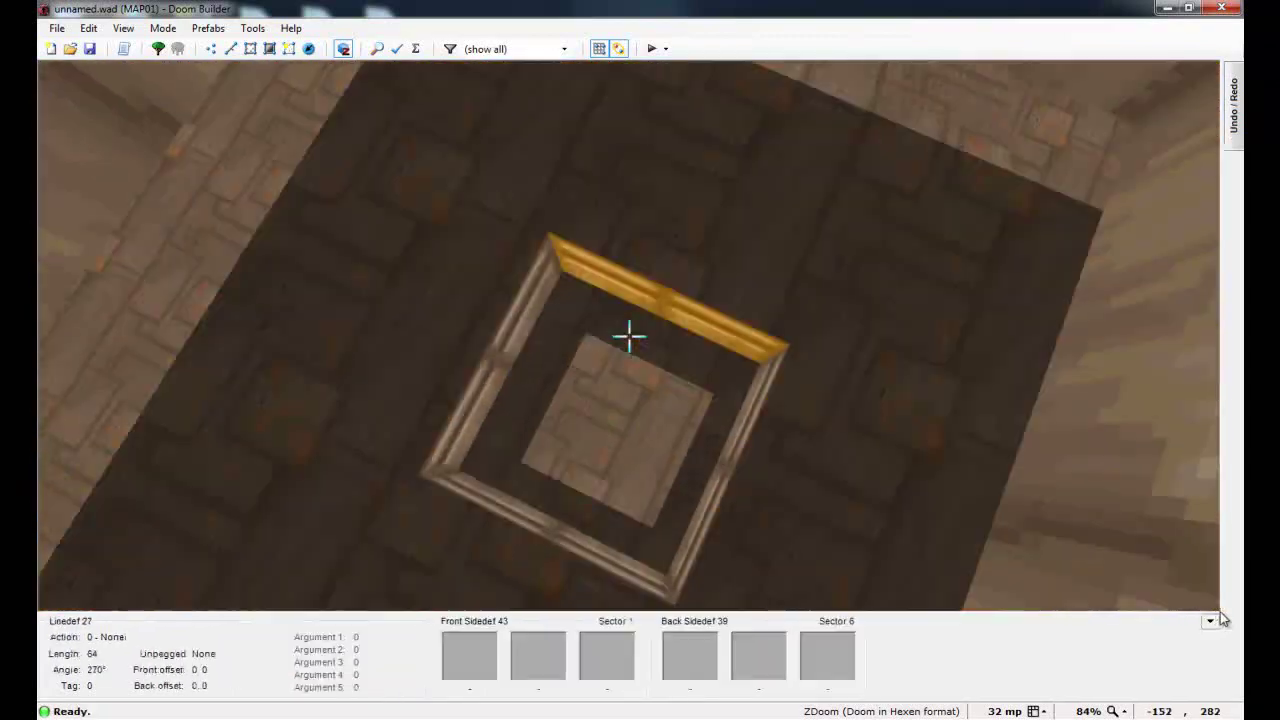
key(d)
key(e)
key(d)
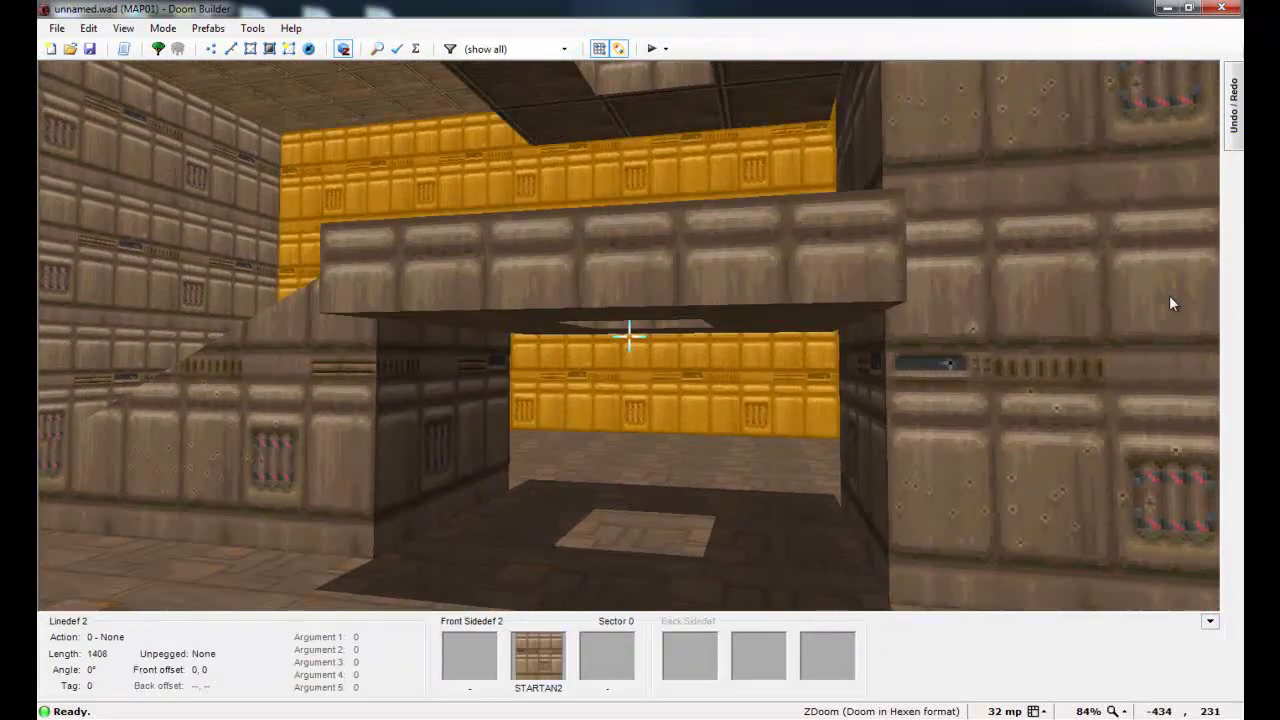
key(q)
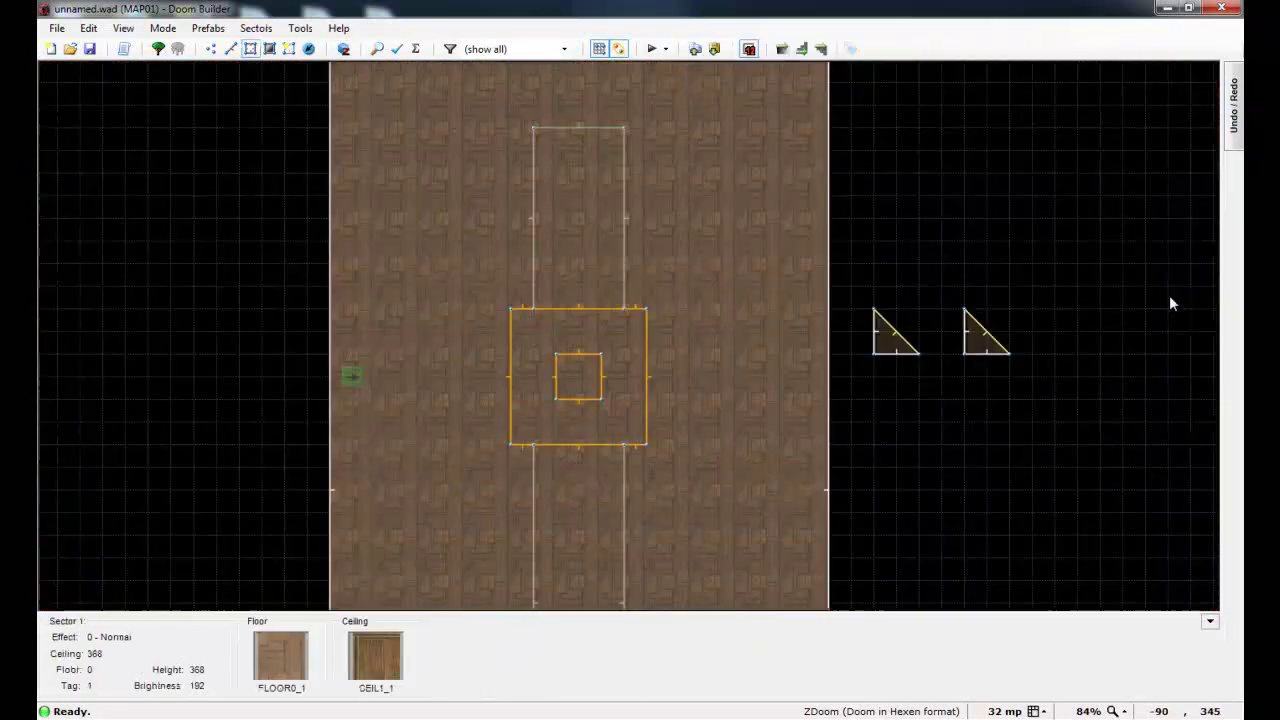
Step: Draw a 64 by 64 triangular control sector outside the room, south of the first existing control sector
key(l)
scroll(891, 412, up, 4)
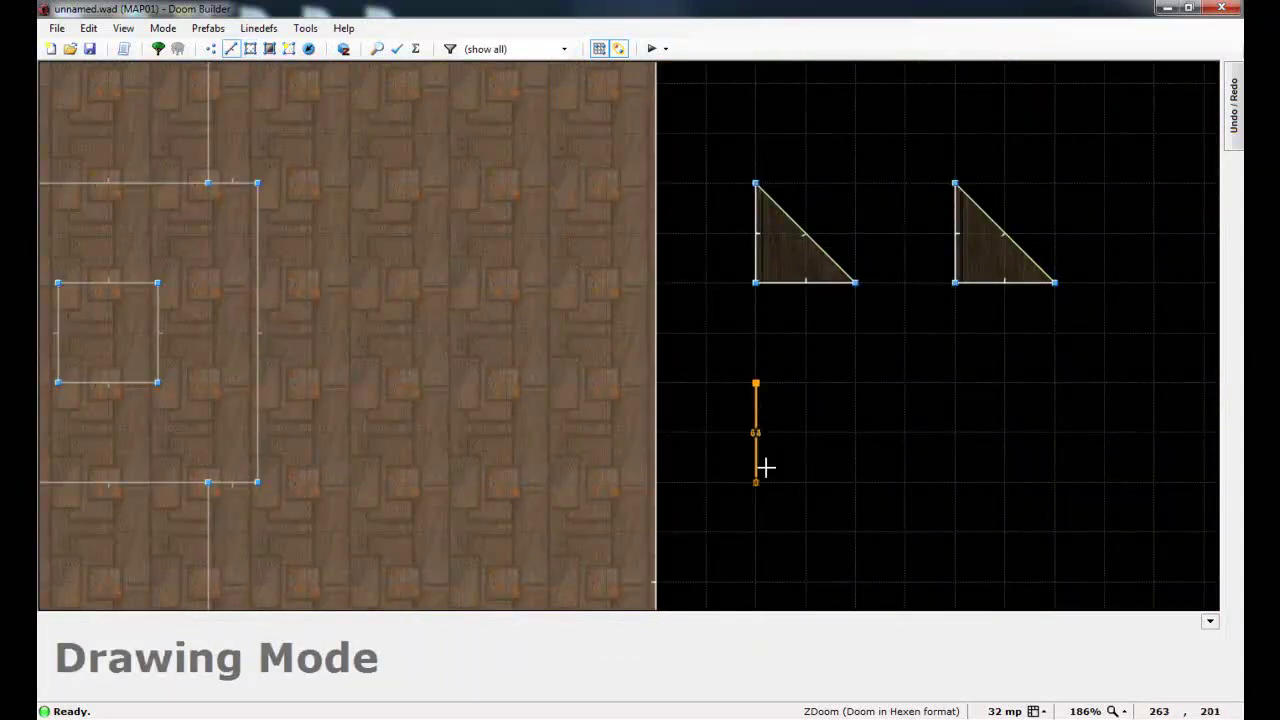
click(769, 403)
Step: Give the new control sector's diagonal linedef action 160 Sector 3D Floor with Sector Tag 2 and the Solid type
right_click(801, 422)
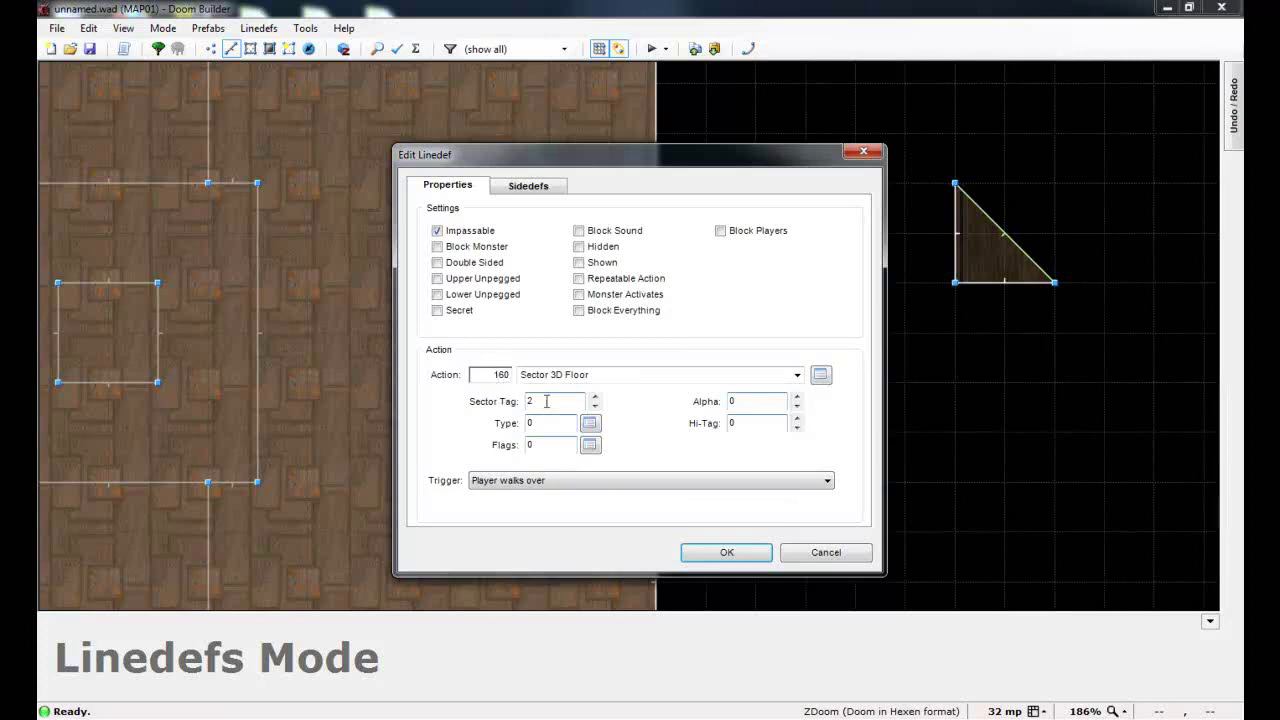
click(590, 425)
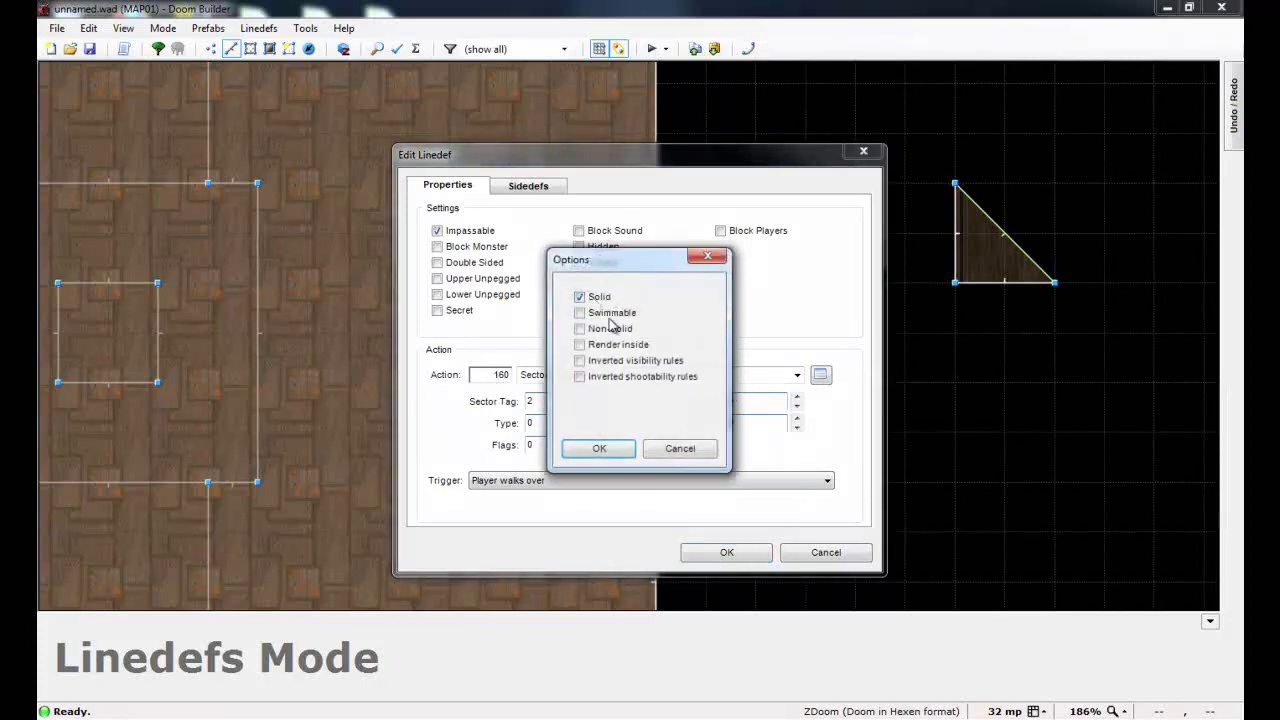
click(617, 448)
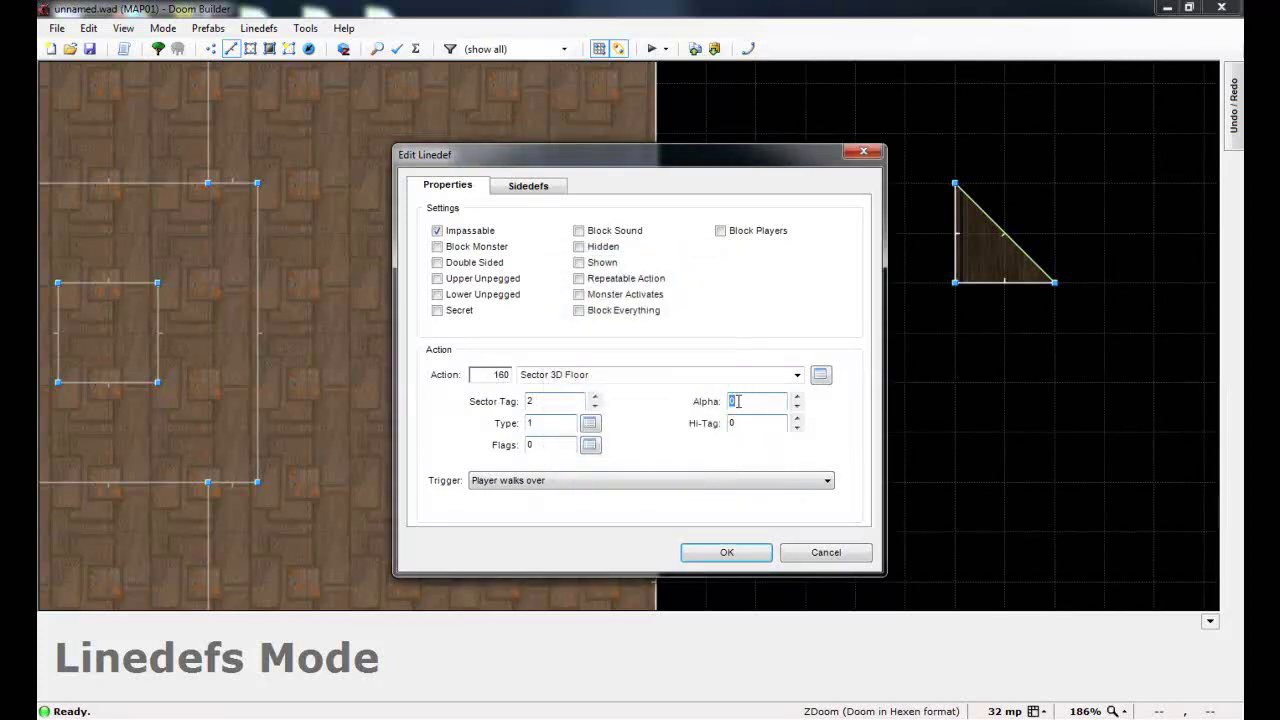
click(727, 553)
scroll(949, 447, down, 3)
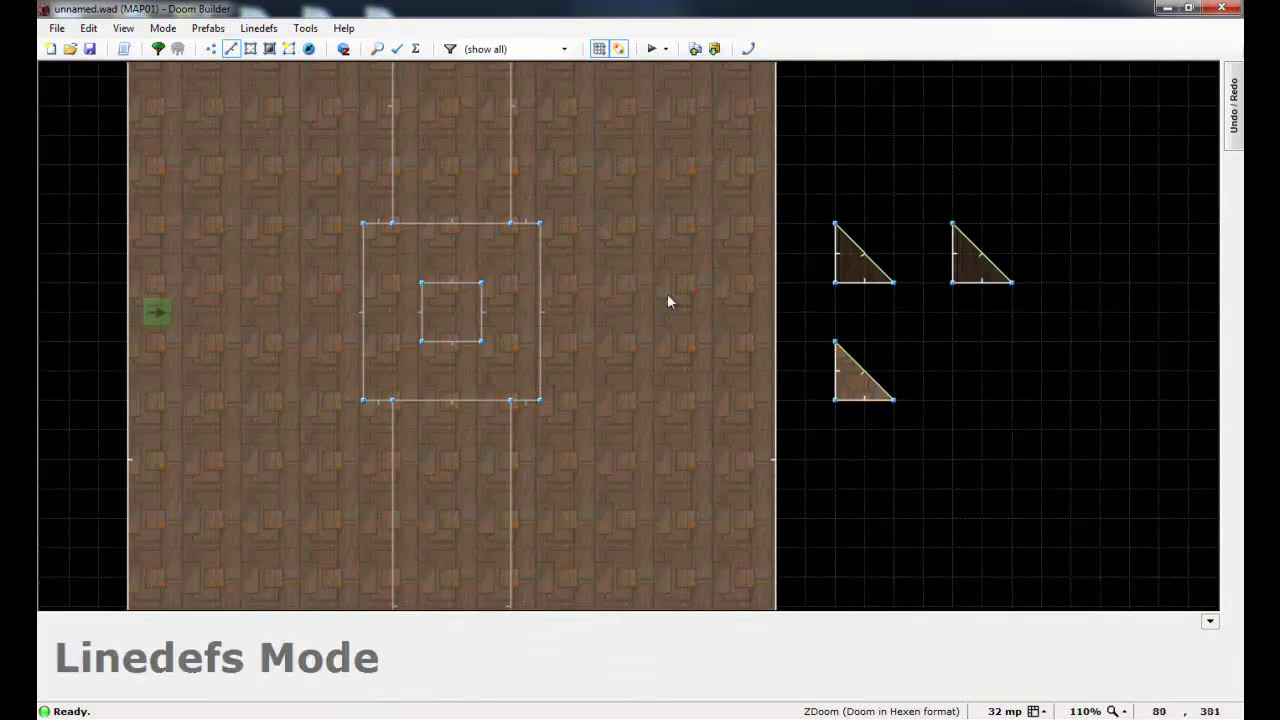
Step: Set the tag of the square sector in the centre of the platform to 2
click(345, 51)
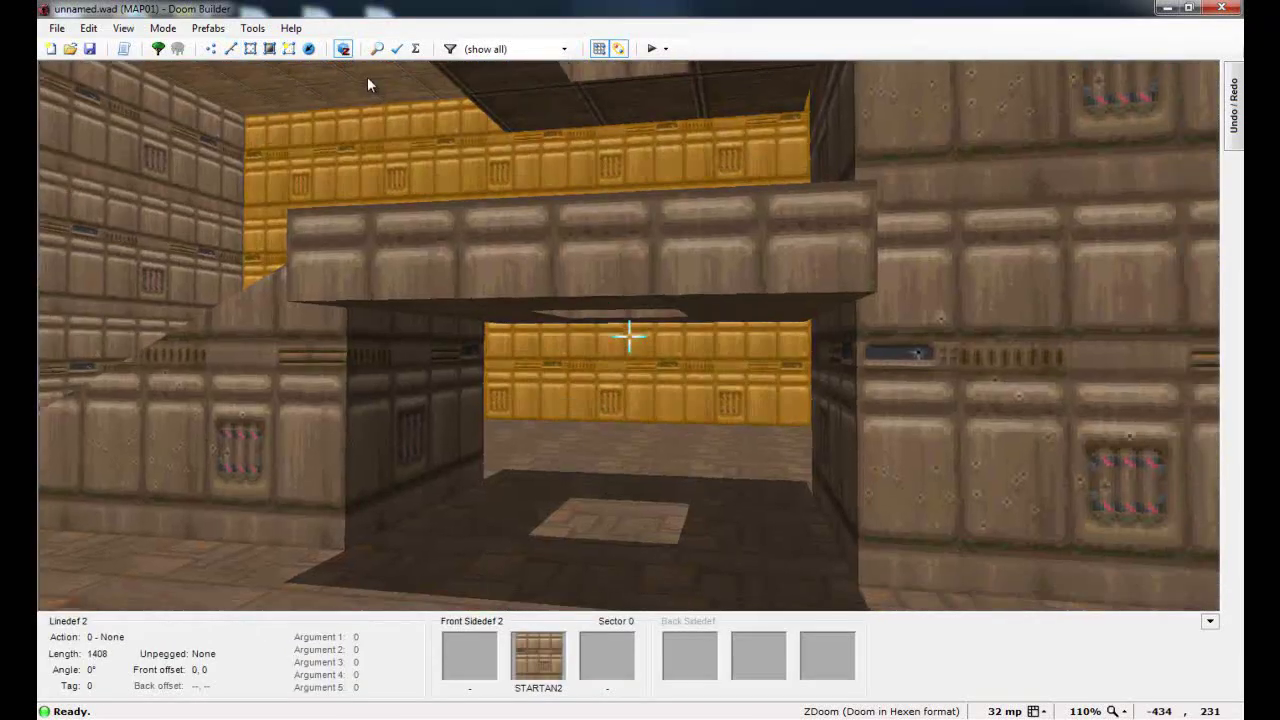
key(d)
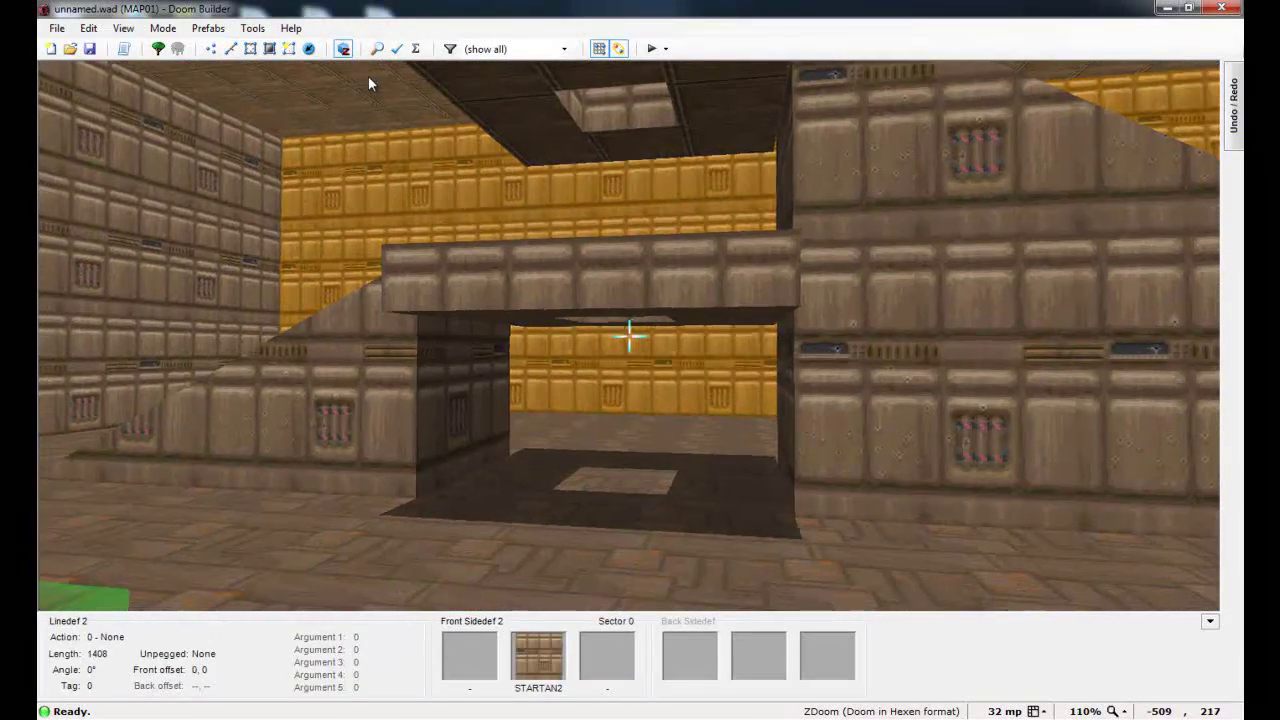
key(q)
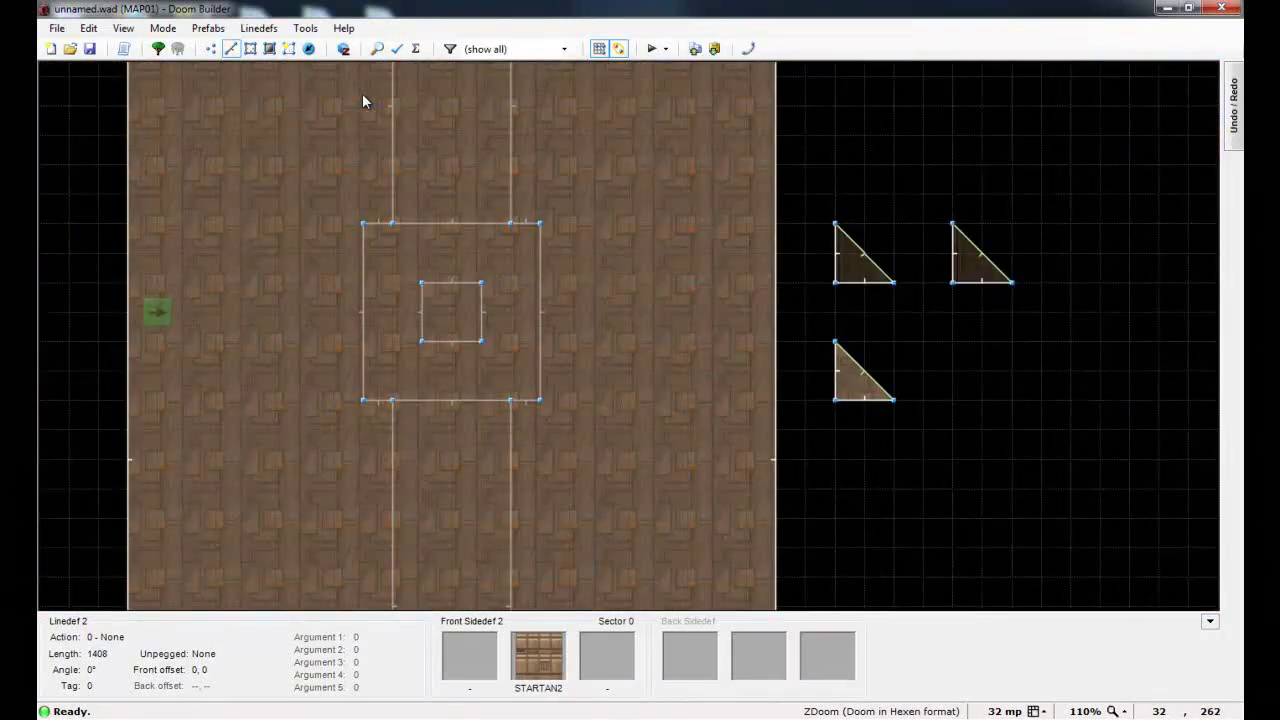
key(t)
key(s)
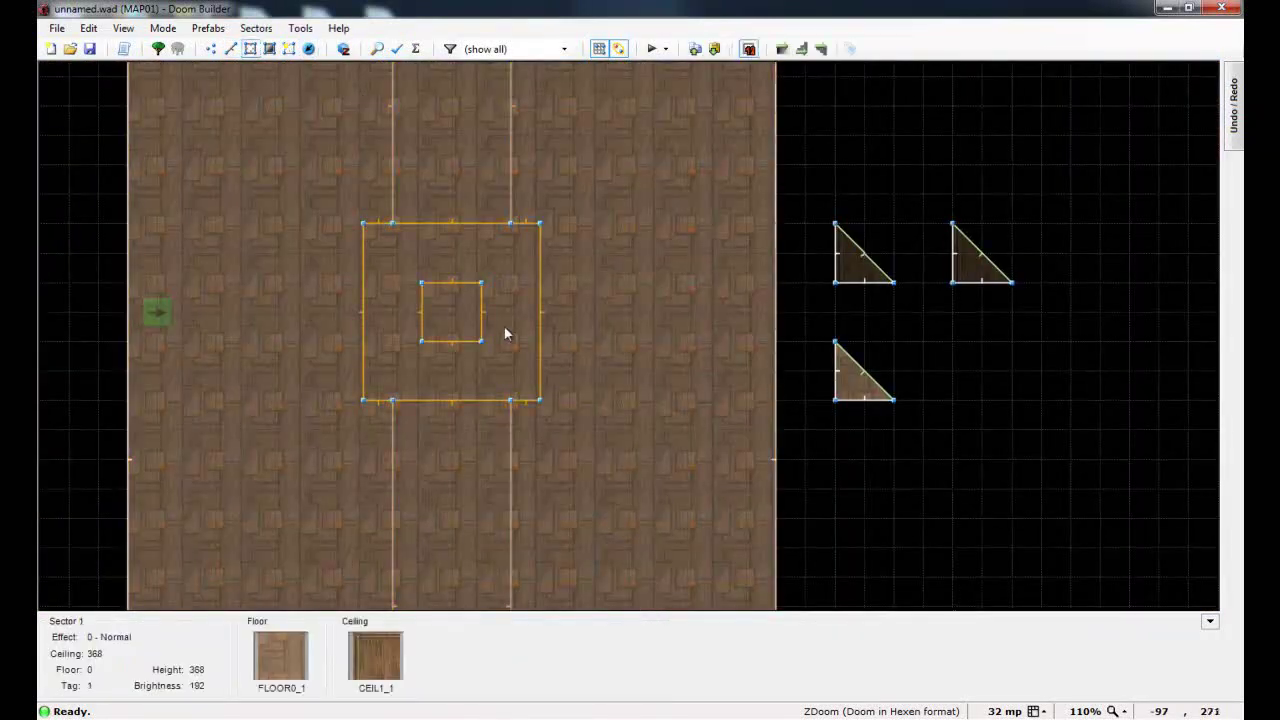
right_click(446, 319)
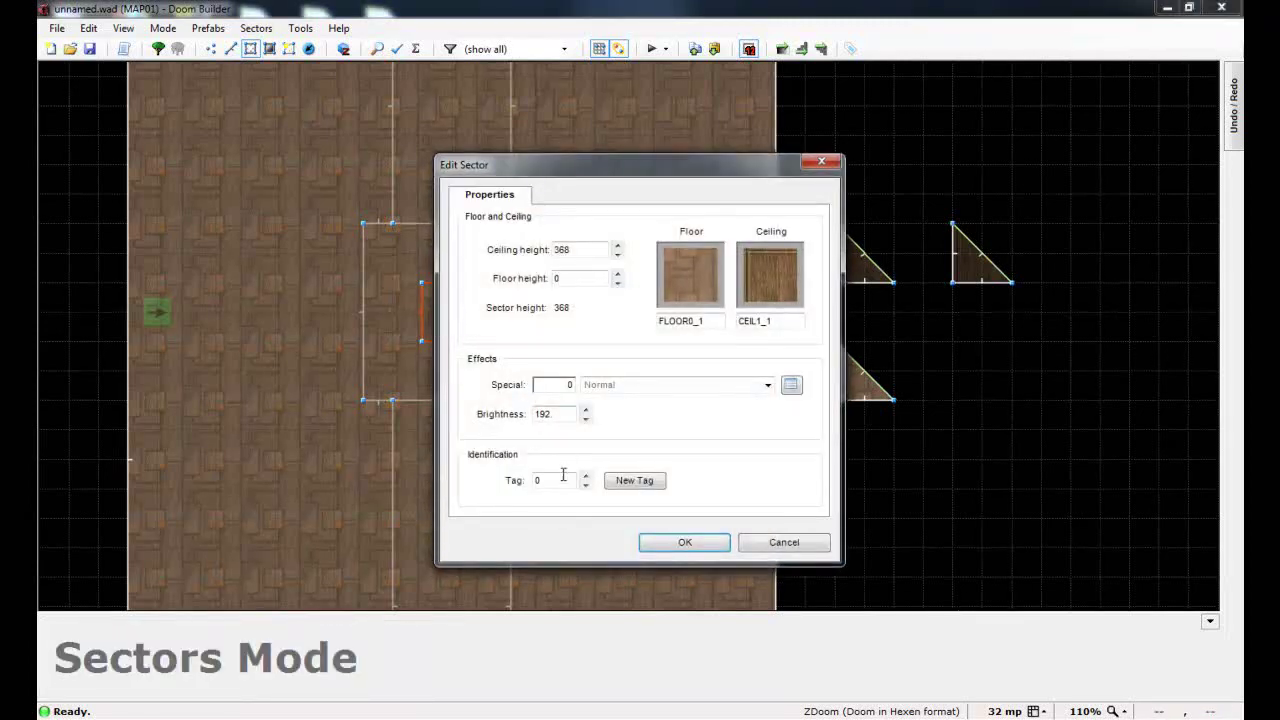
click(663, 543)
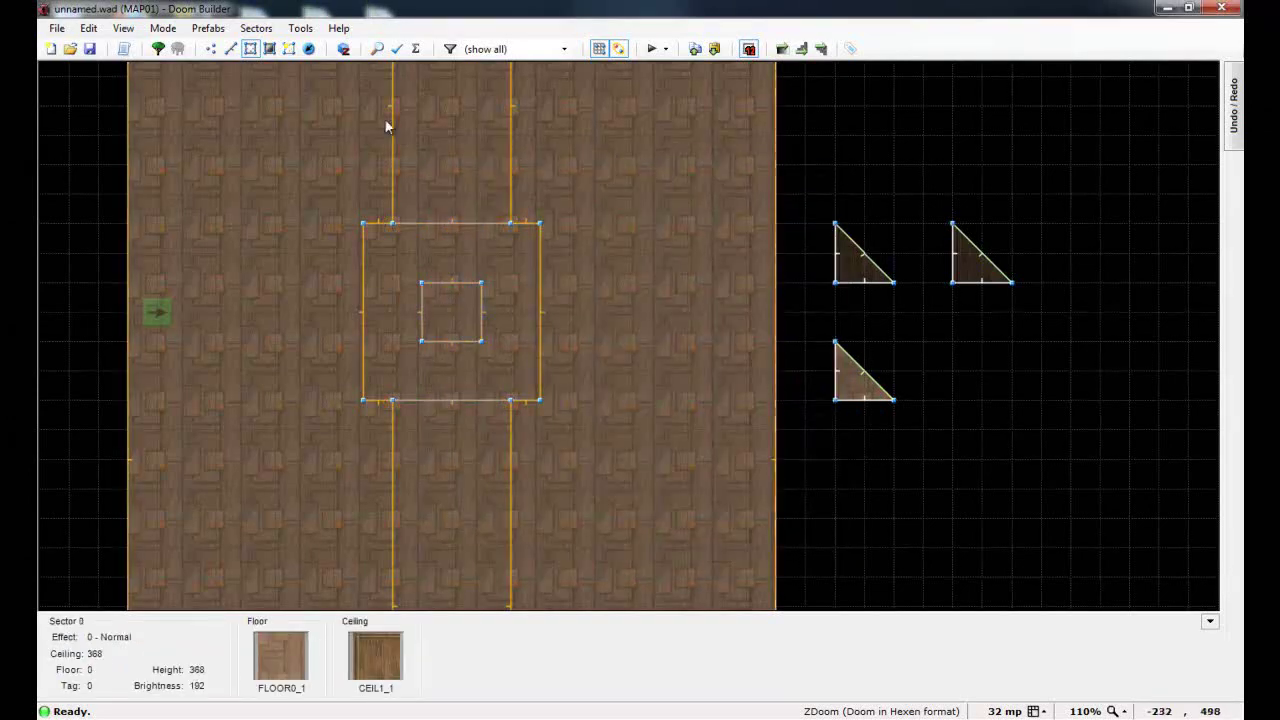
Step: Raise the floor height of the new control sector to 96 so the central 3D floor matches the lower platform's underside
click(342, 50)
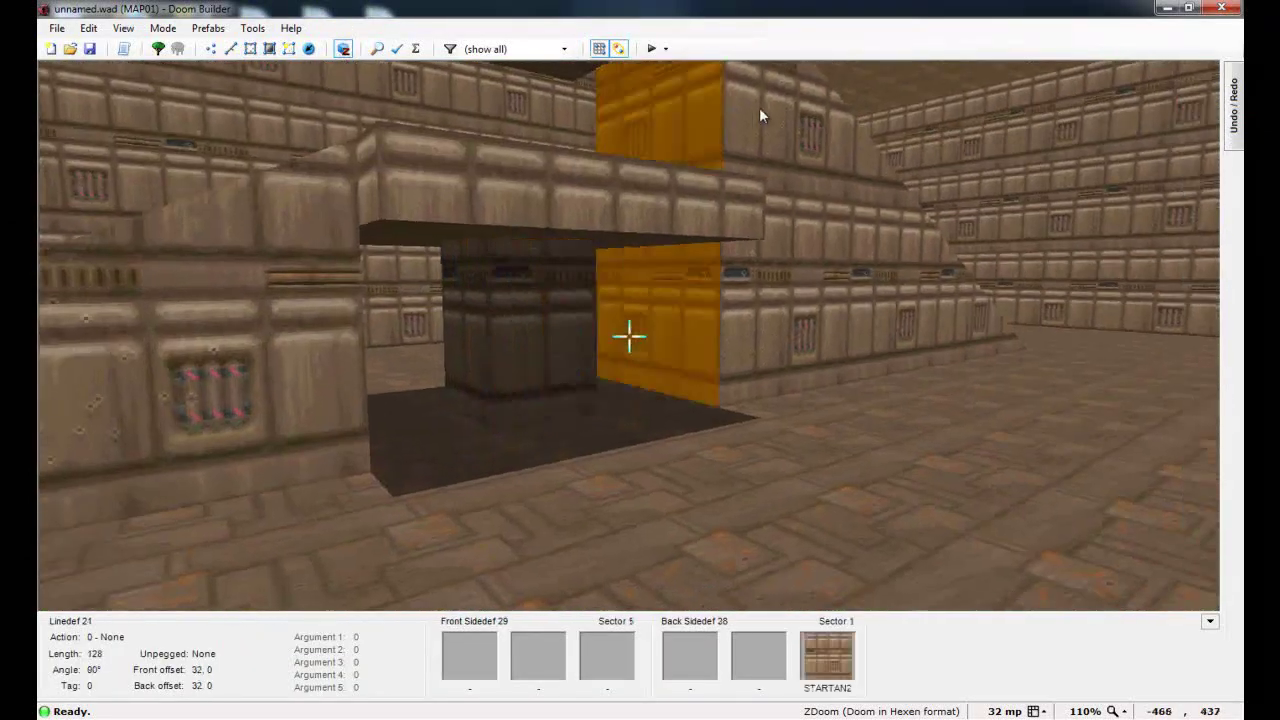
key(d)
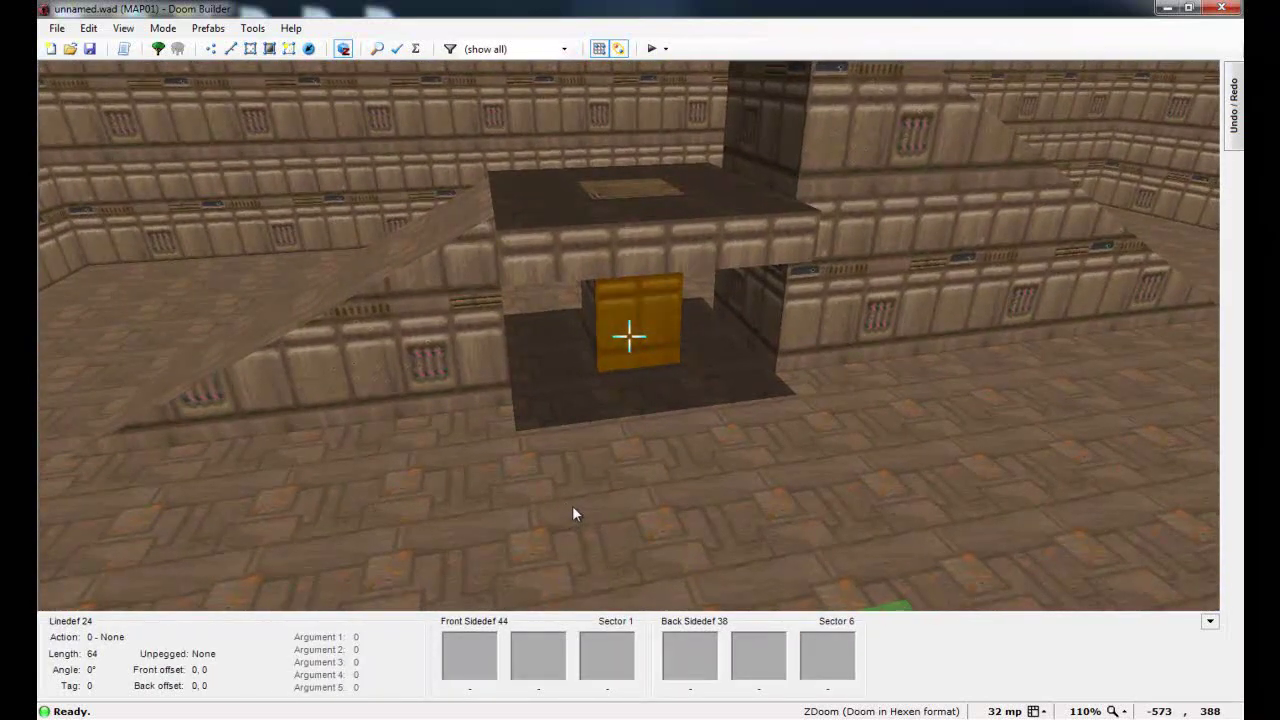
key(s)
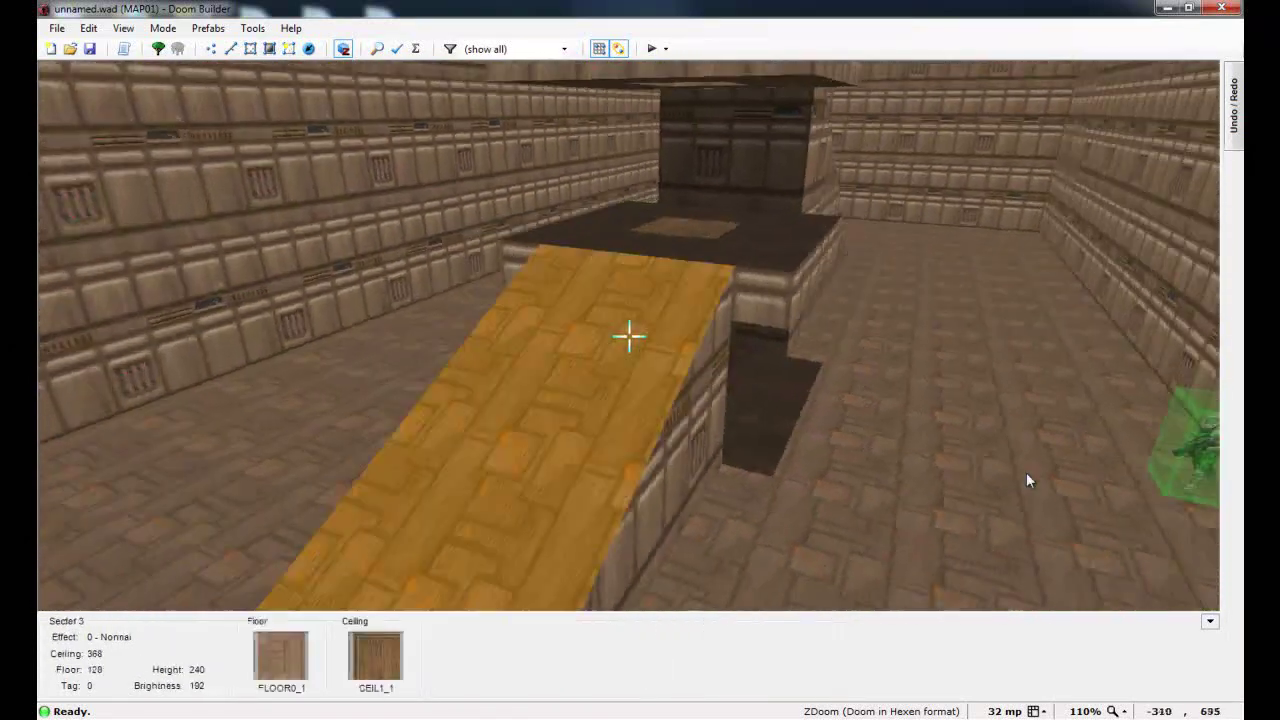
key(e)
key(d)
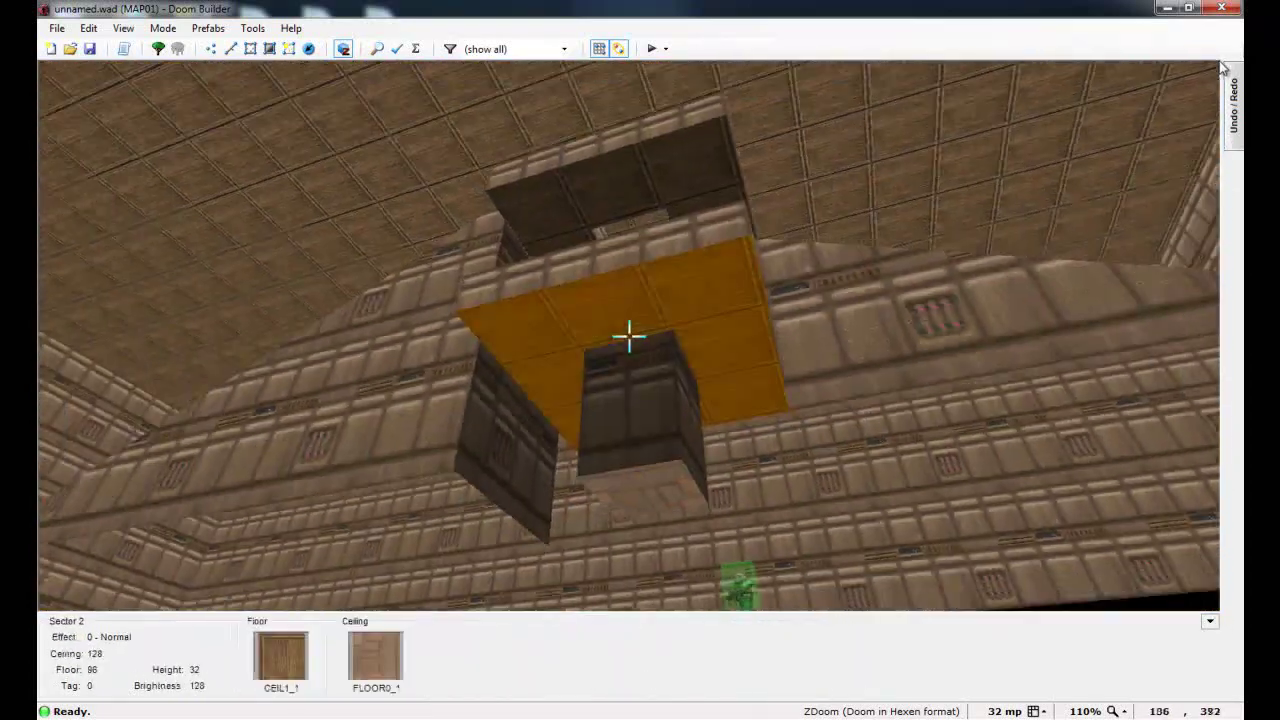
key(e)
key(d)
key(e)
scroll(1203, 383, up, 2)
key(d)
scroll(1203, 383, up, 7)
key(e)
key(d)
scroll(1222, 447, up, 2)
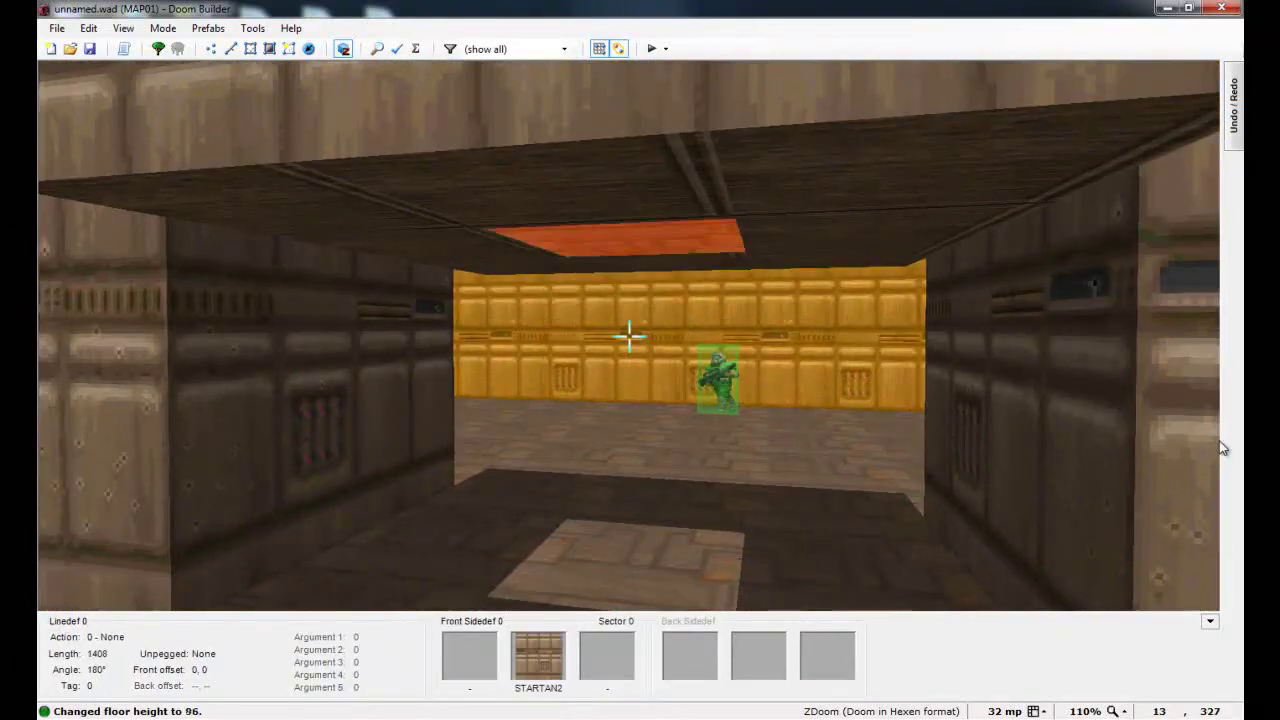
Step: Apply the FLOOR0_1 flat to the top surface of the central 3D floor in the lower platform
key(d)
key(e)
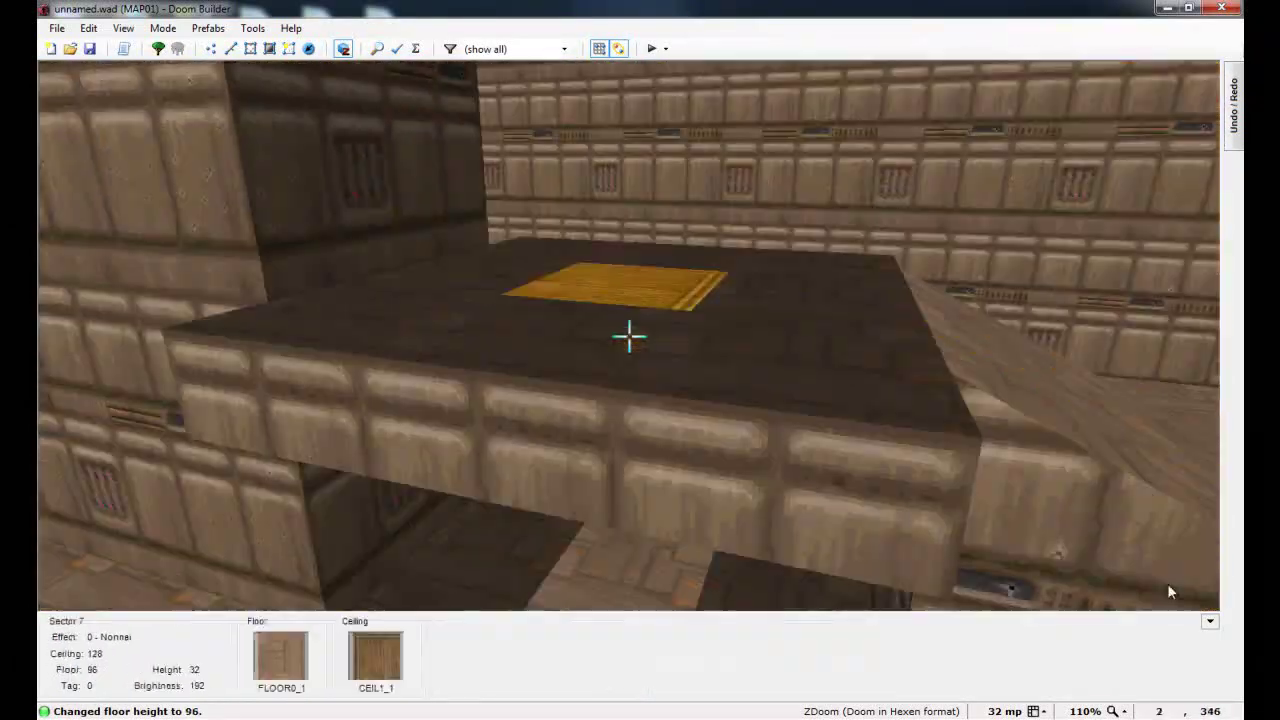
key(d)
key(f)
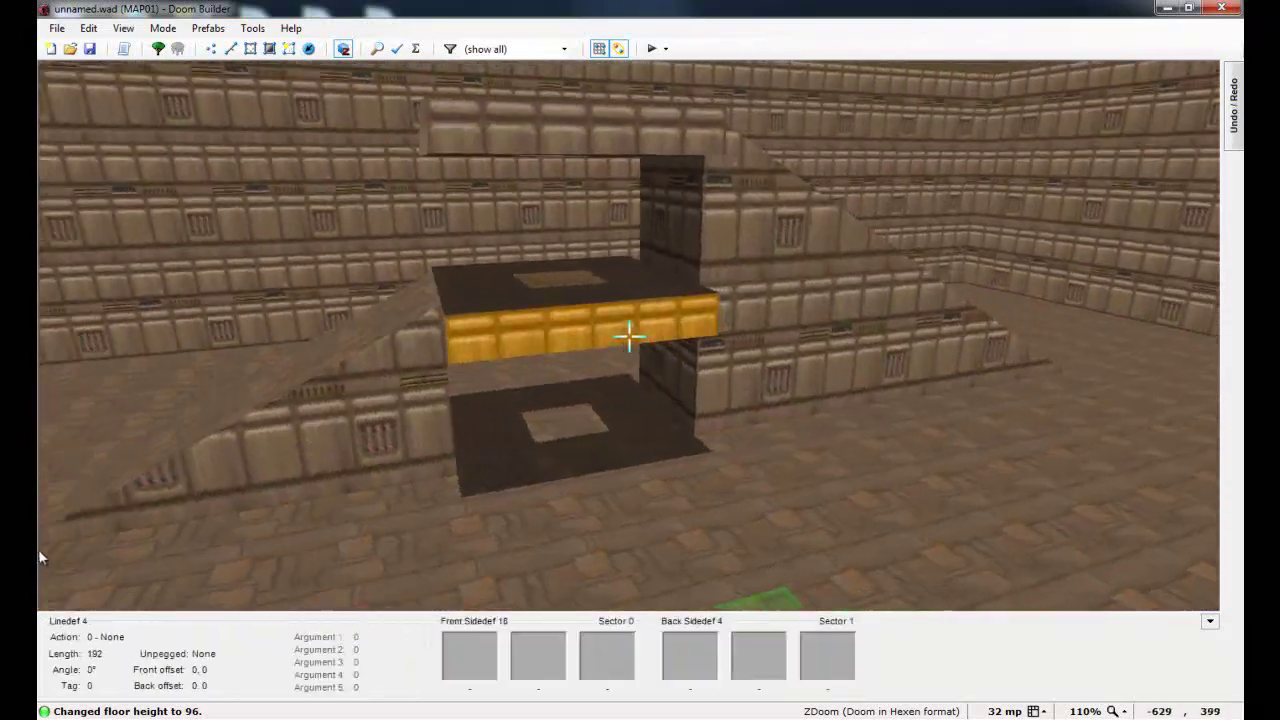
key(e)
middle_click(629, 336)
click(633, 164)
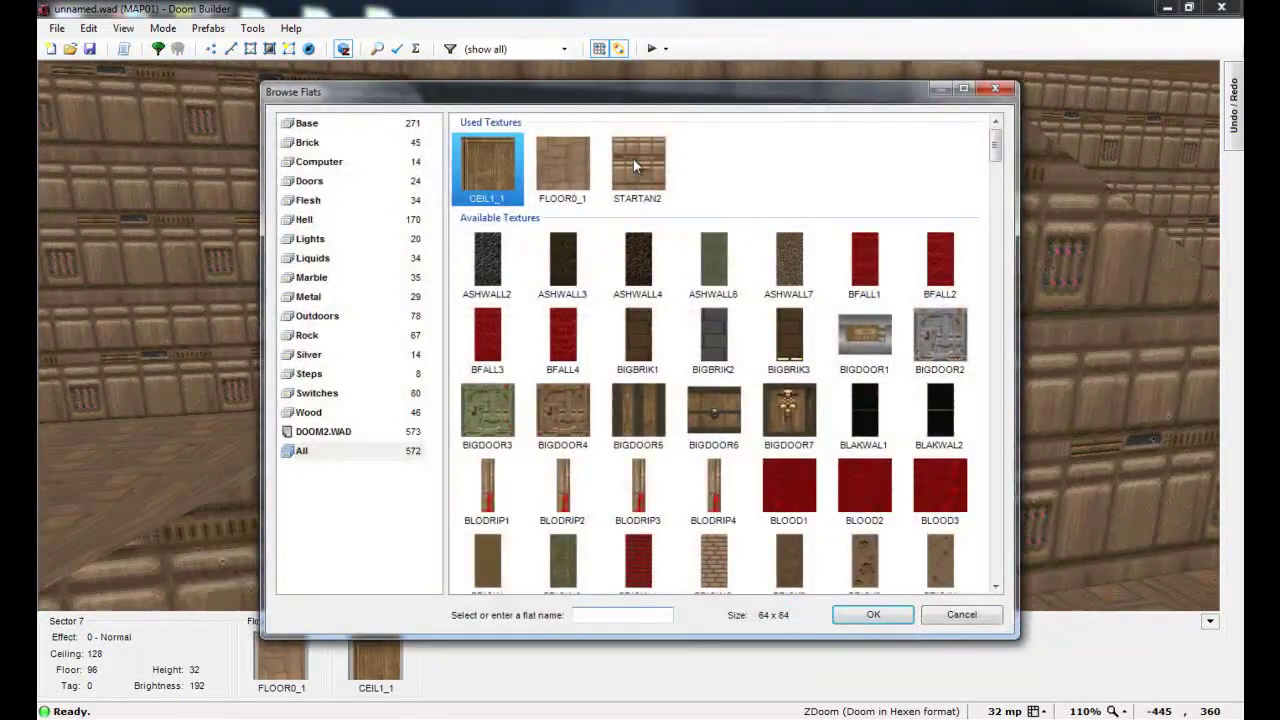
double_click(561, 163)
Step: Apply the CEIL1_1 flat to the underside of the central 3D floor in the lower platform
key(s)
key(e)
key(d)
key(e)
middle_click(629, 336)
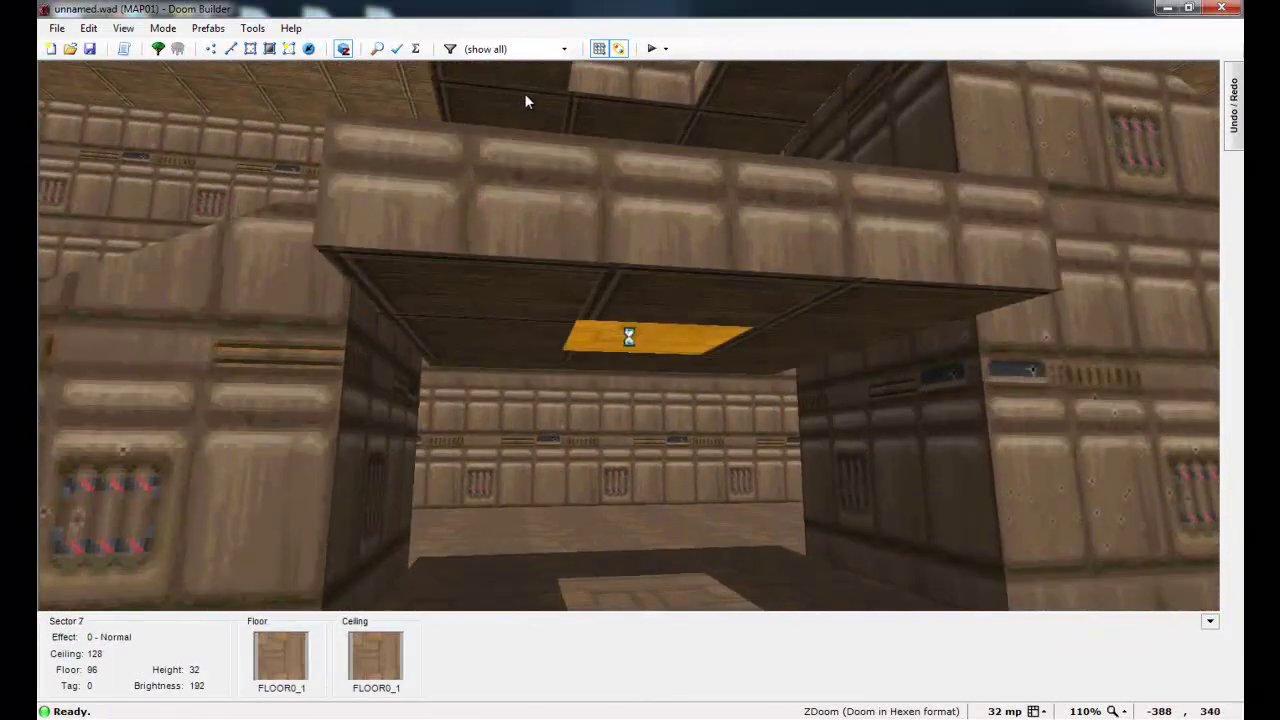
key(t)
double_click(502, 172)
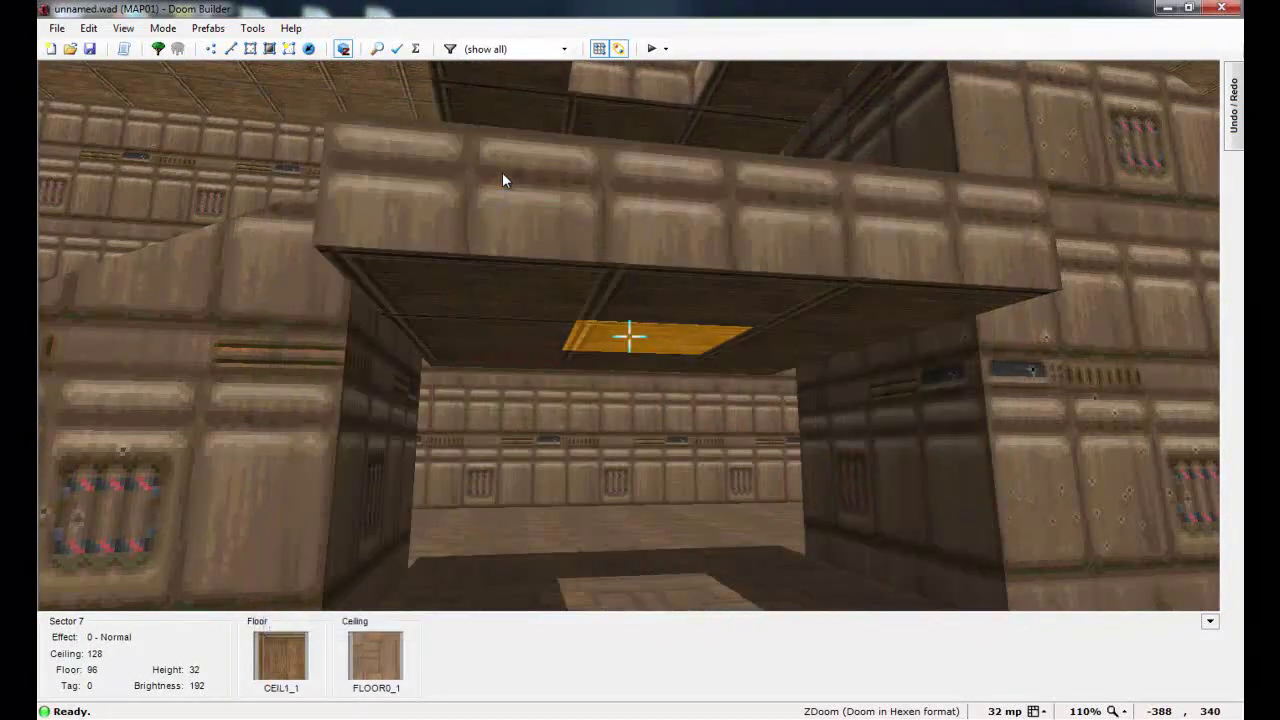
Step: Inspect the central 3D floor from above and below, and reapply the CEIL1_1 flat to its underside
key(e)
key(d)
key(e)
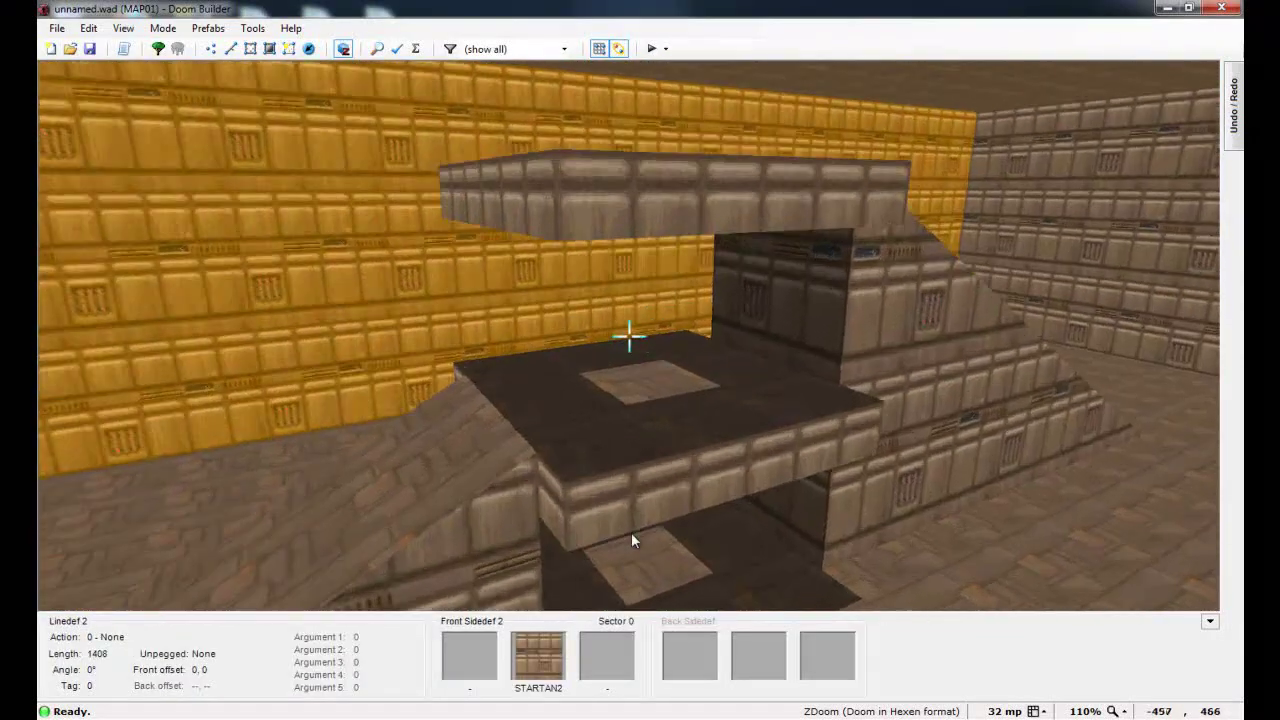
key(d)
key(e)
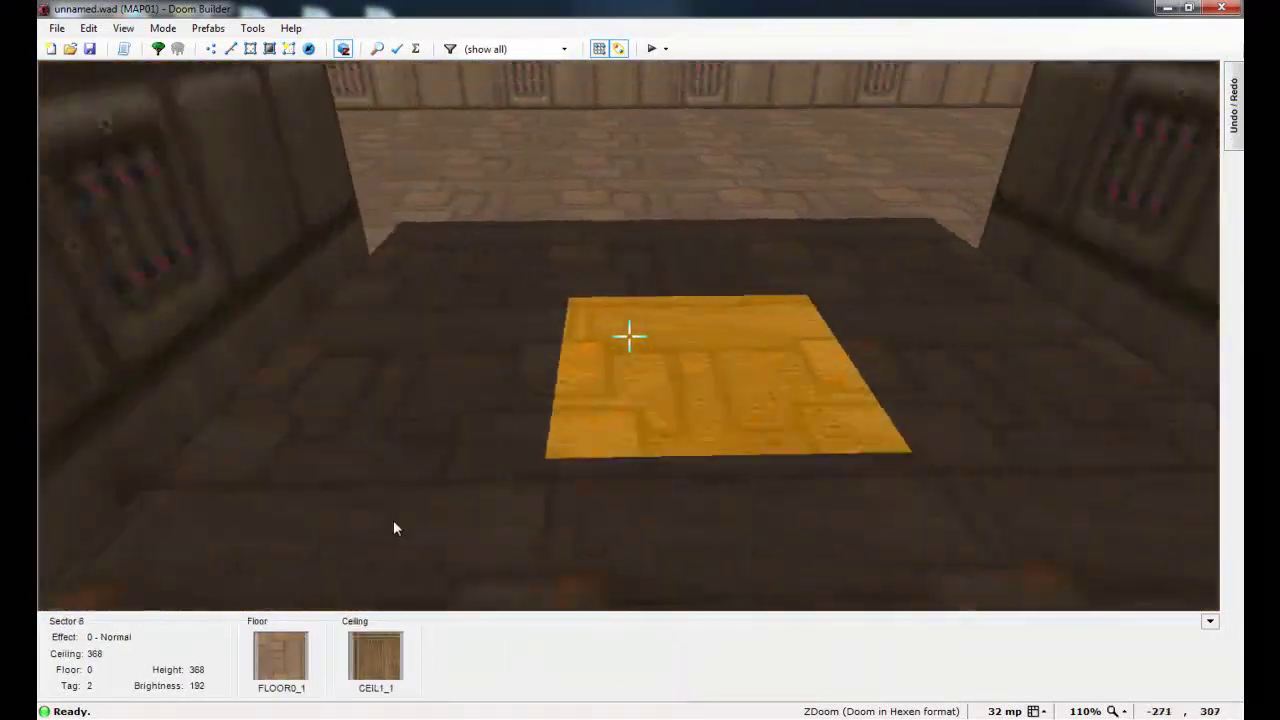
key(d)
key(d)
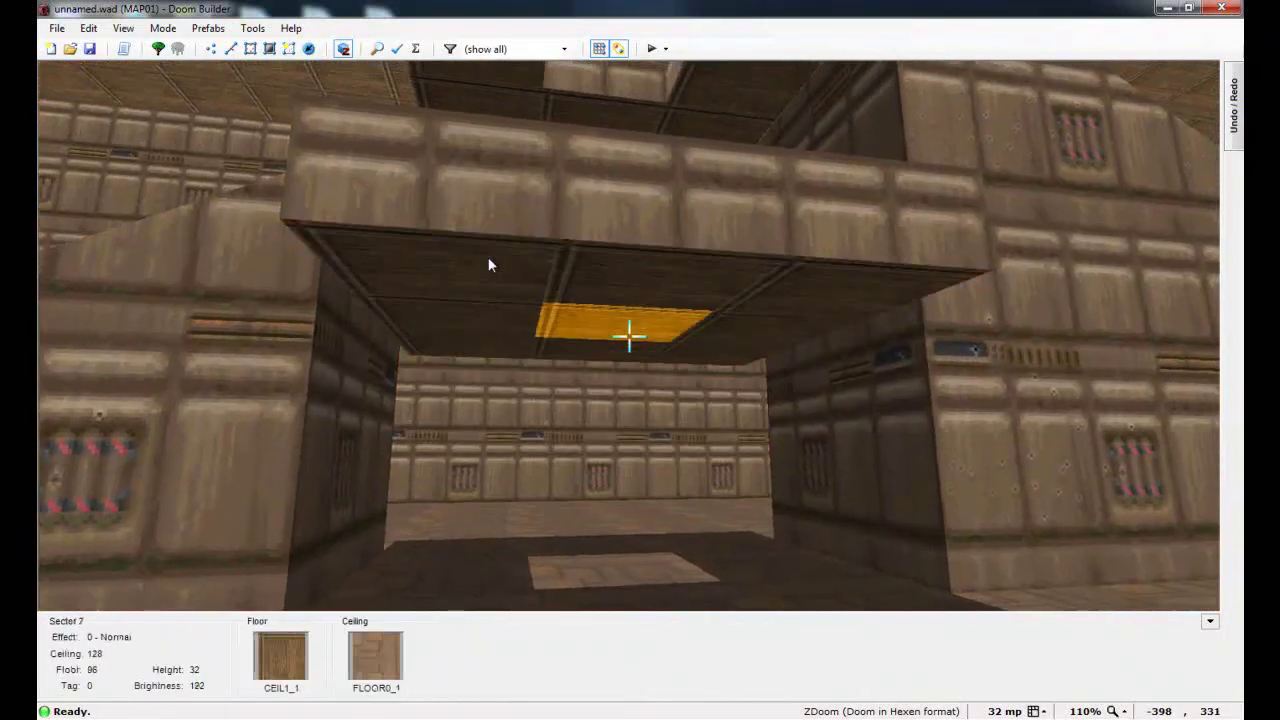
key(s)
middle_click(612, 264)
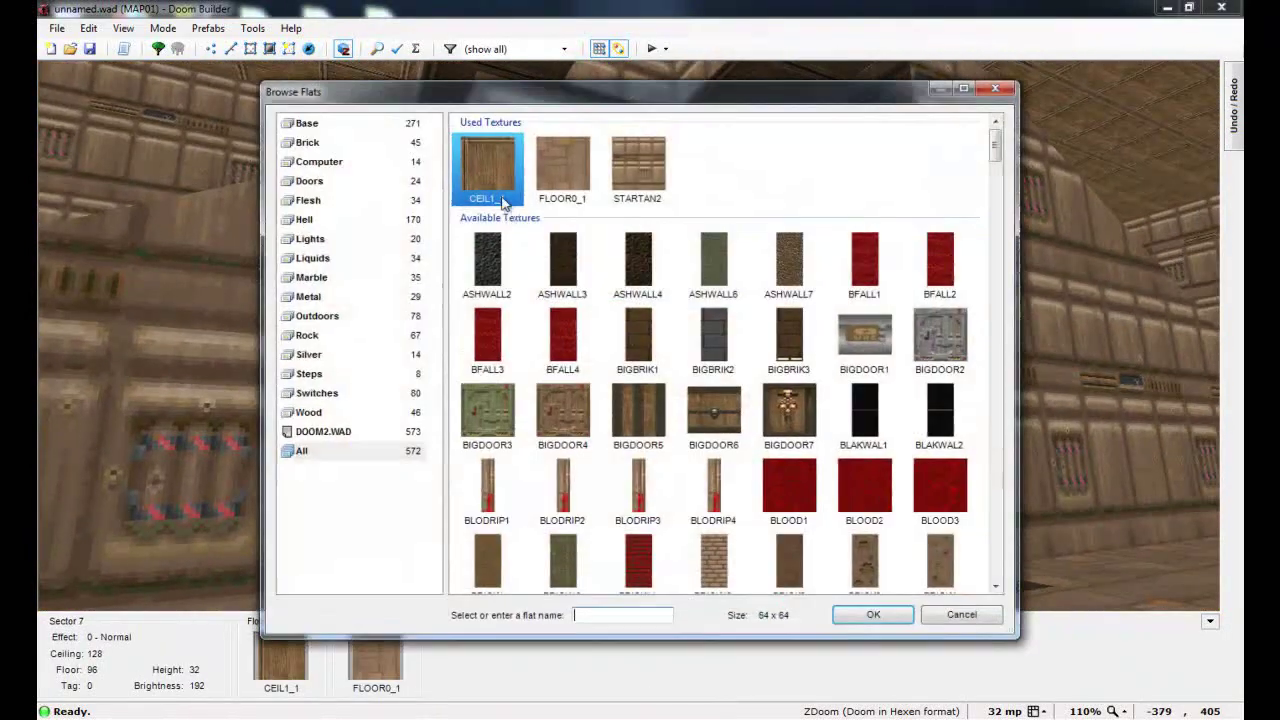
double_click(491, 180)
Step: Lower the brightness of the central 3D floor's control sector outside the room to 128
key(f)
key(e)
key(d)
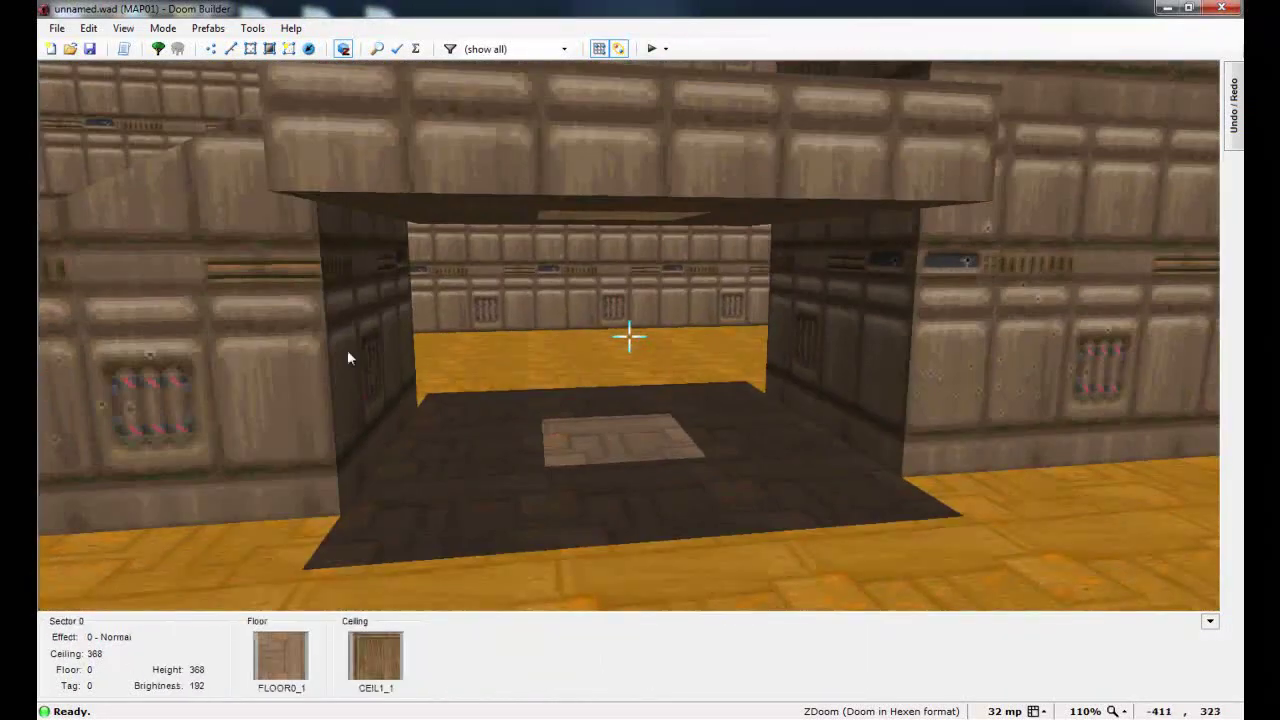
key(s)
key(d)
key(s)
key(f)
key(s)
key(e)
key(e)
key(e)
ctrl+scroll(1220, 367, down, 1)
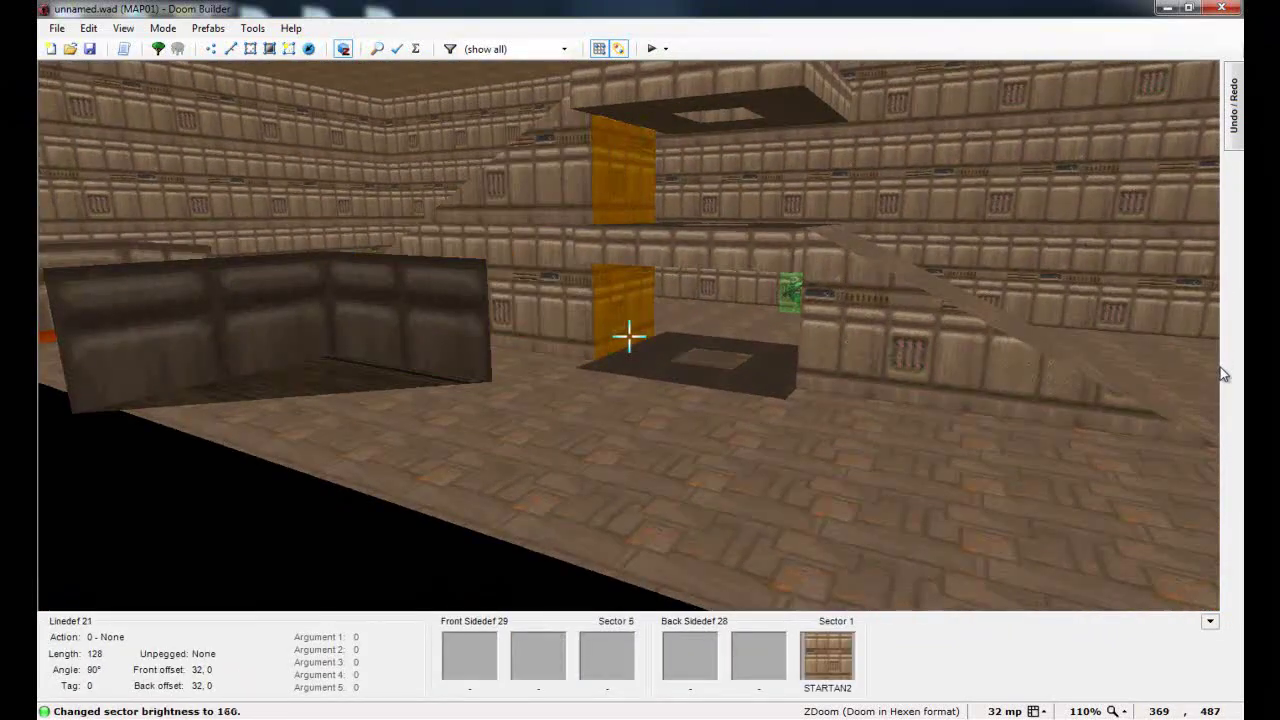
key(s)
ctrl+scroll(1220, 366, down, 1)
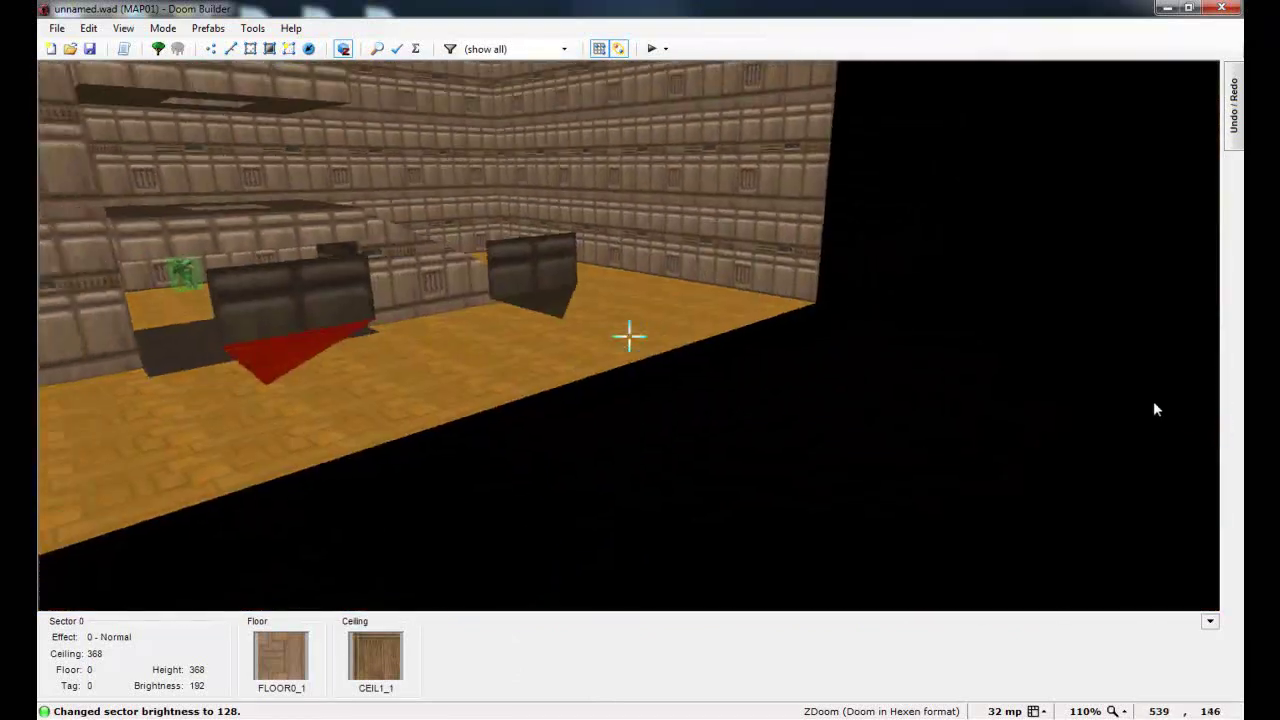
Step: Walk through the stacked platforms with gravity on, examining the filled lower floor and the open hole in the upper floor
key(s)
key(e)
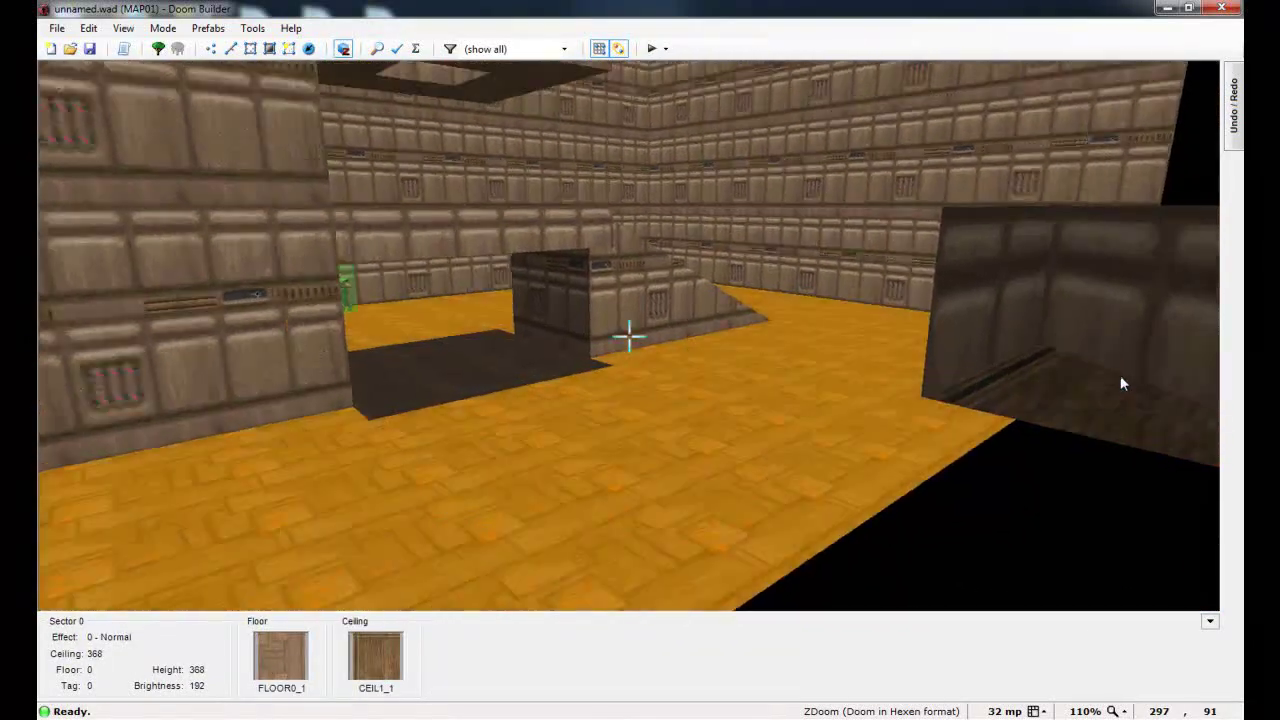
key(e)
key(w)
key(g)
key(w)
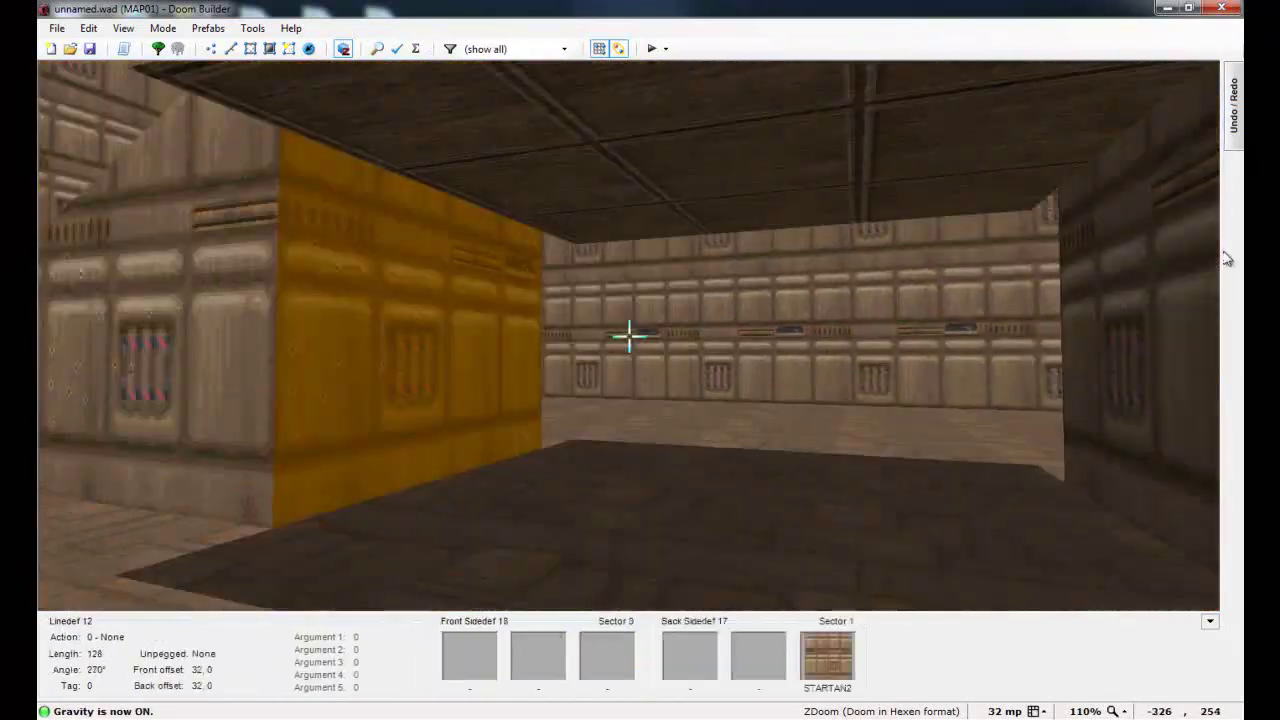
key(w)
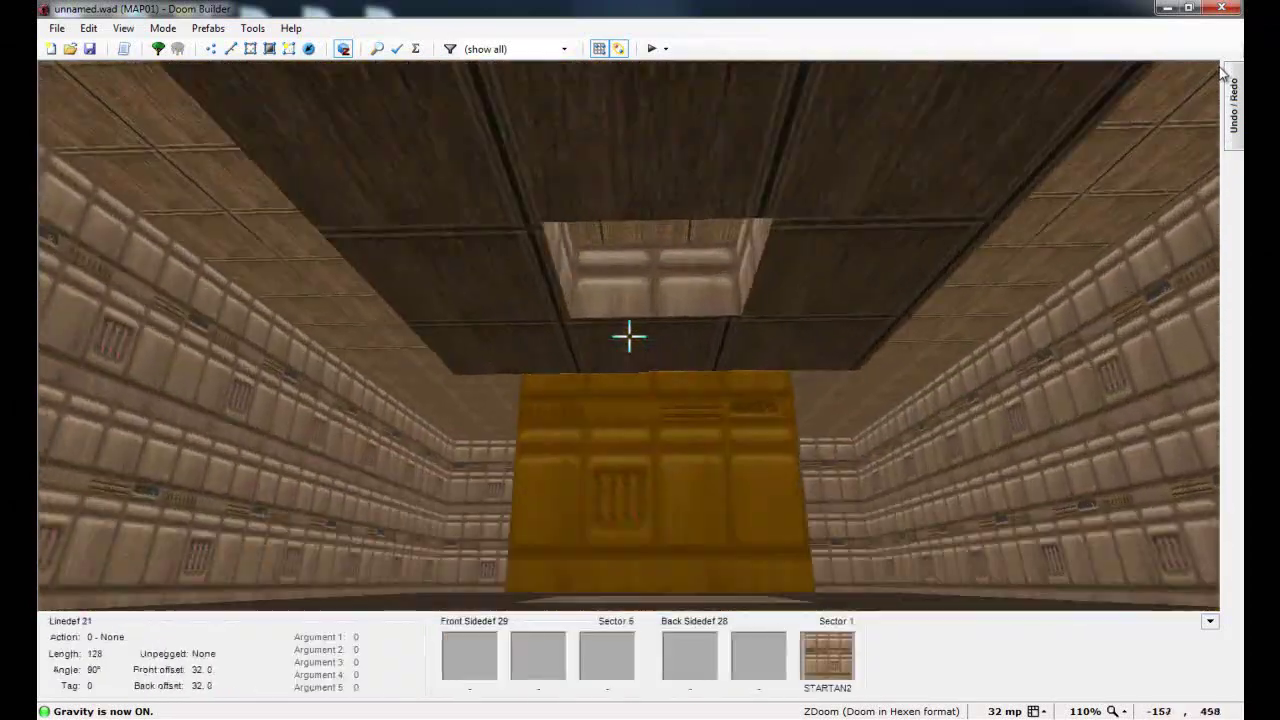
key(d)
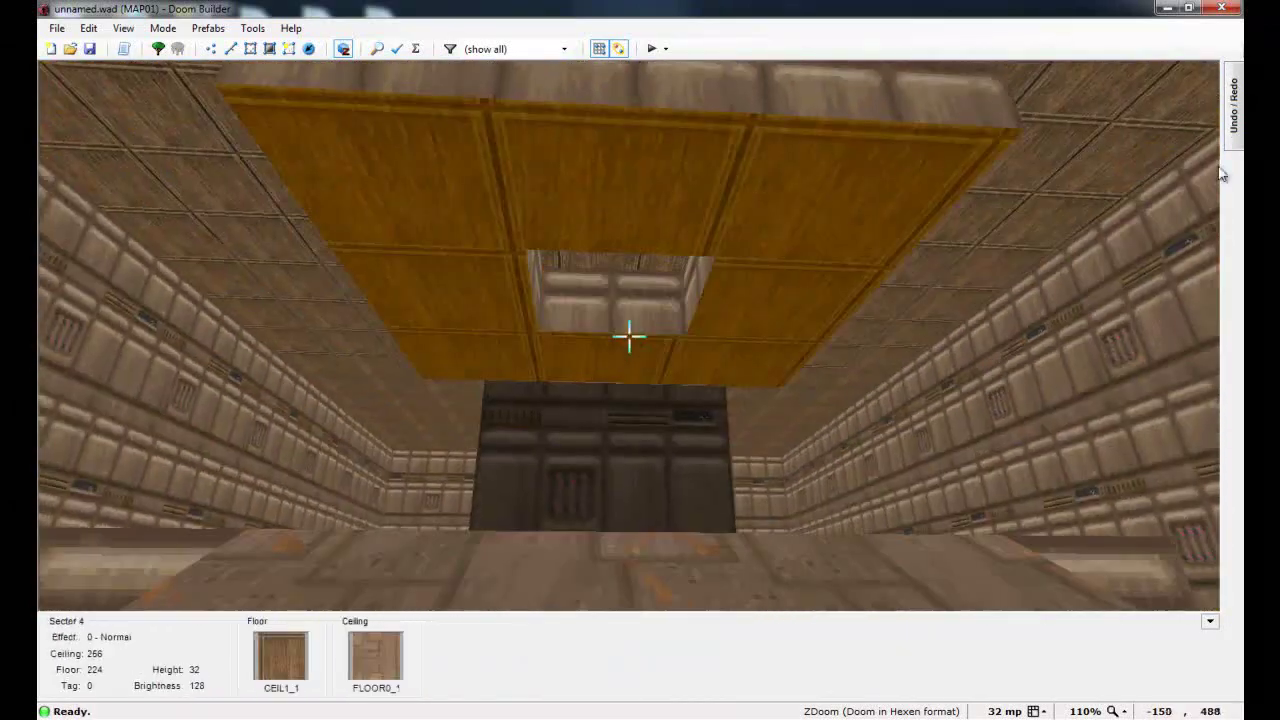
key(e)
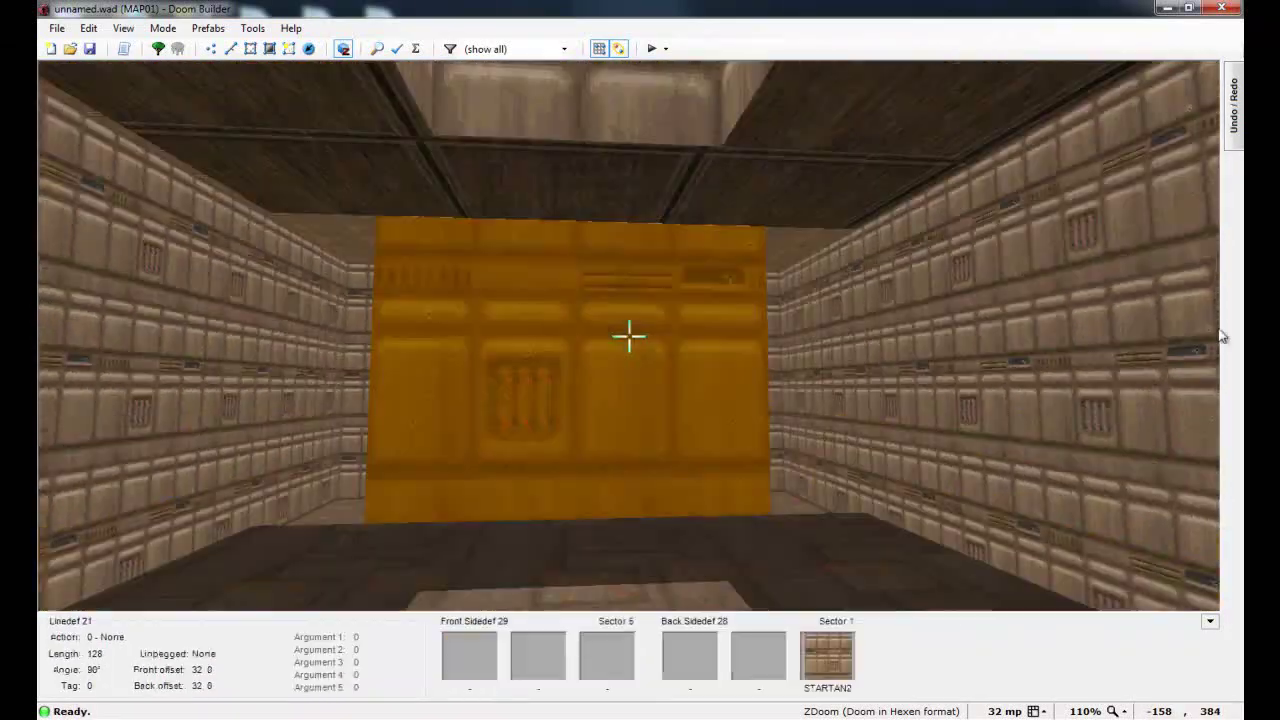
Step: Turn gravity off and examine the central 3D floor in the lower platform from several sides of the structure
key(g)
key(w)
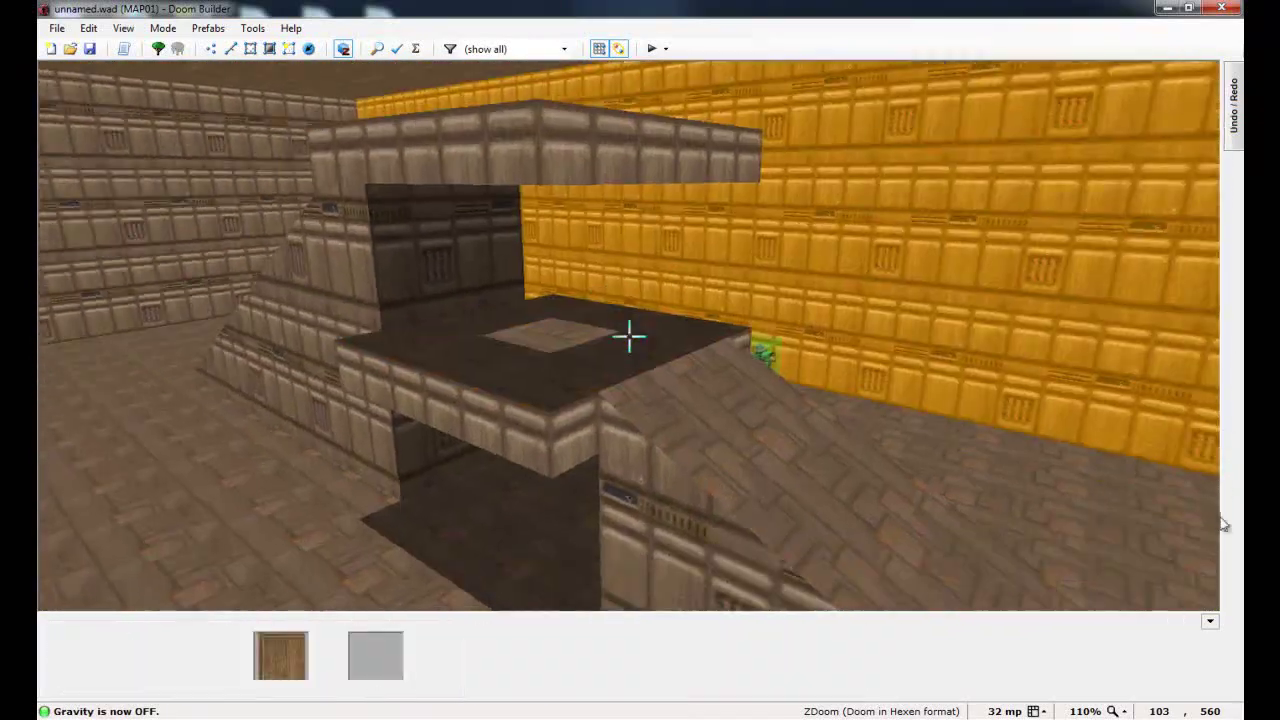
key(s)
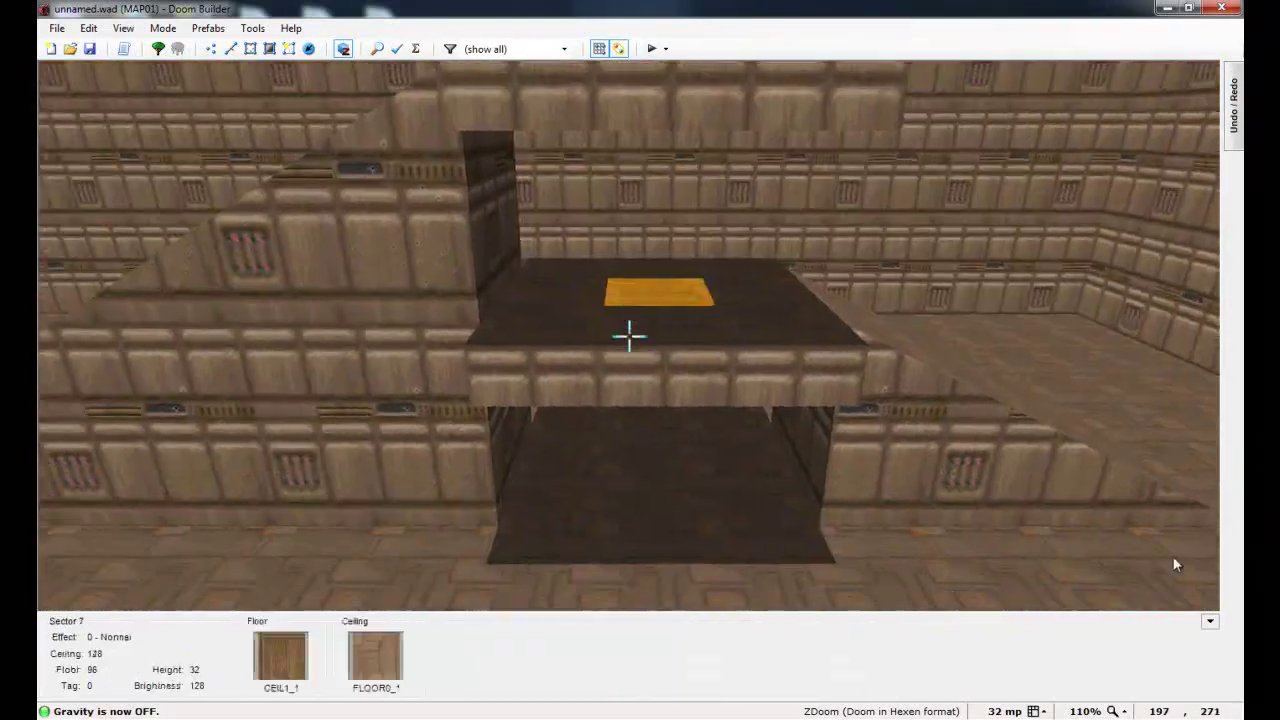
key(w)
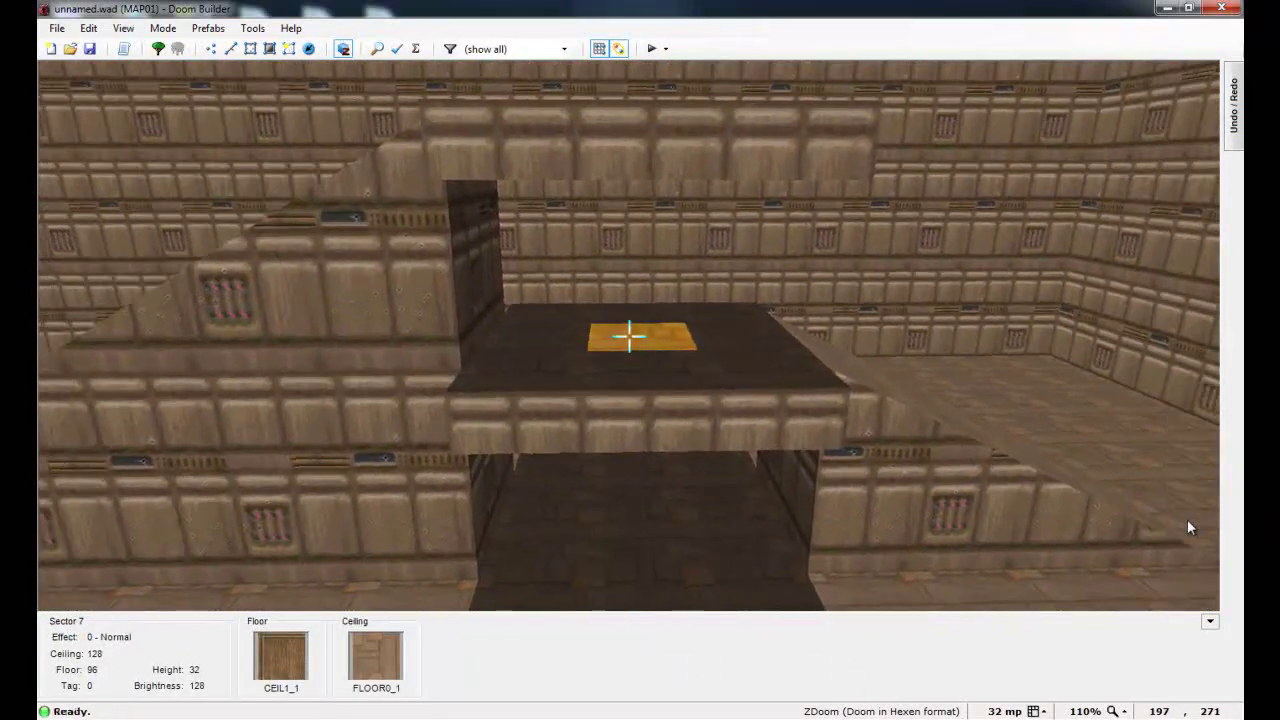
key(w)
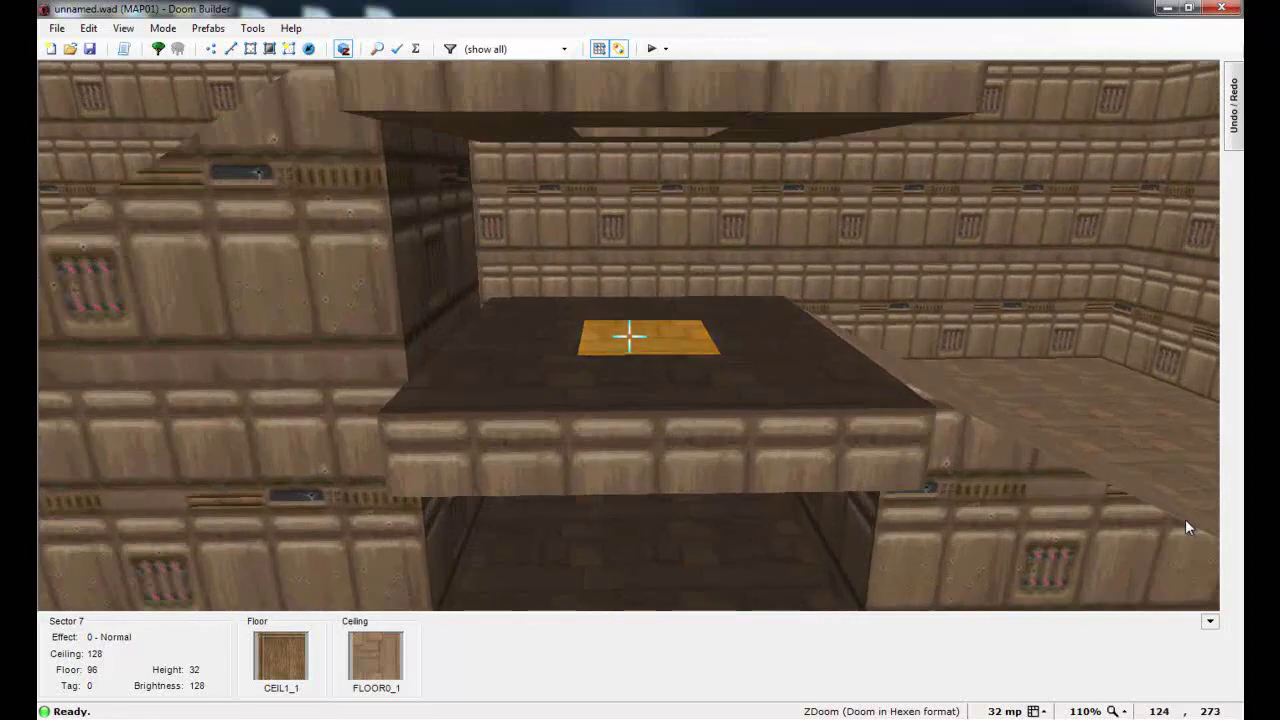
key(f)
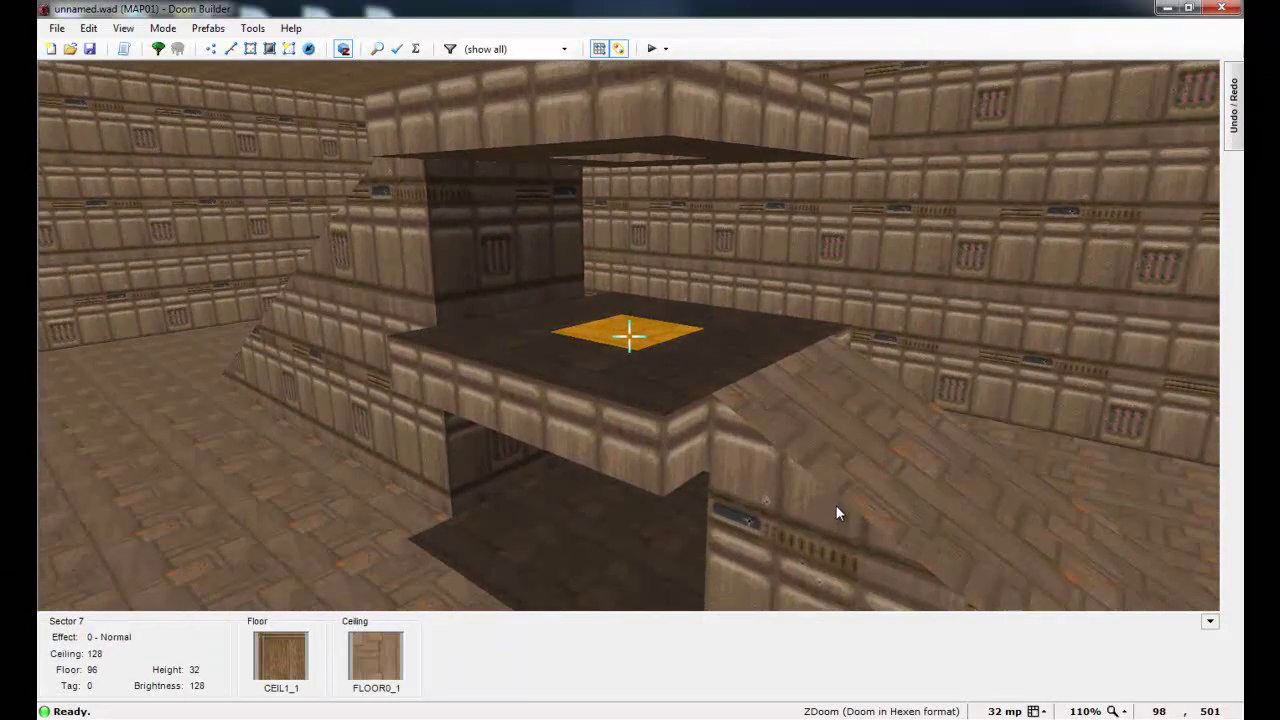
key(e)
key(w)
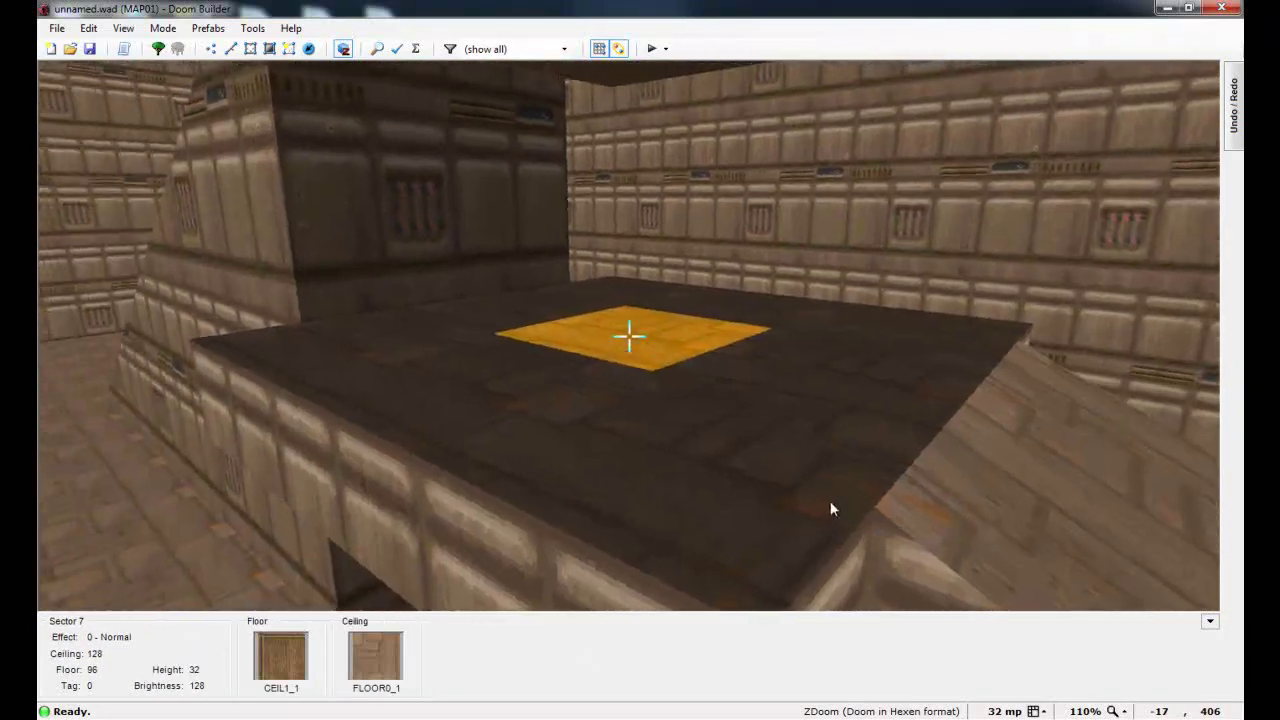
key(w)
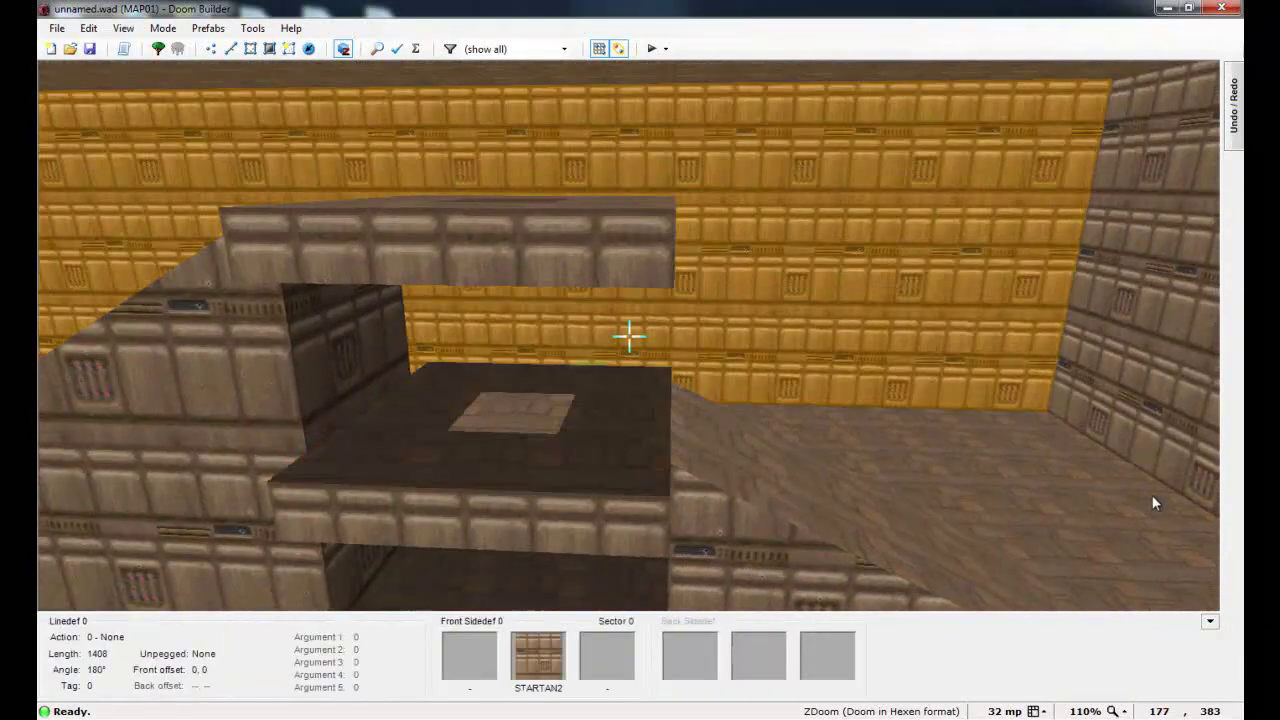
Step: Examine the undersides, tops and sides of the two stacked 3D floors from around the structure, with gravity on and off
key(f)
key(g)
key(w)
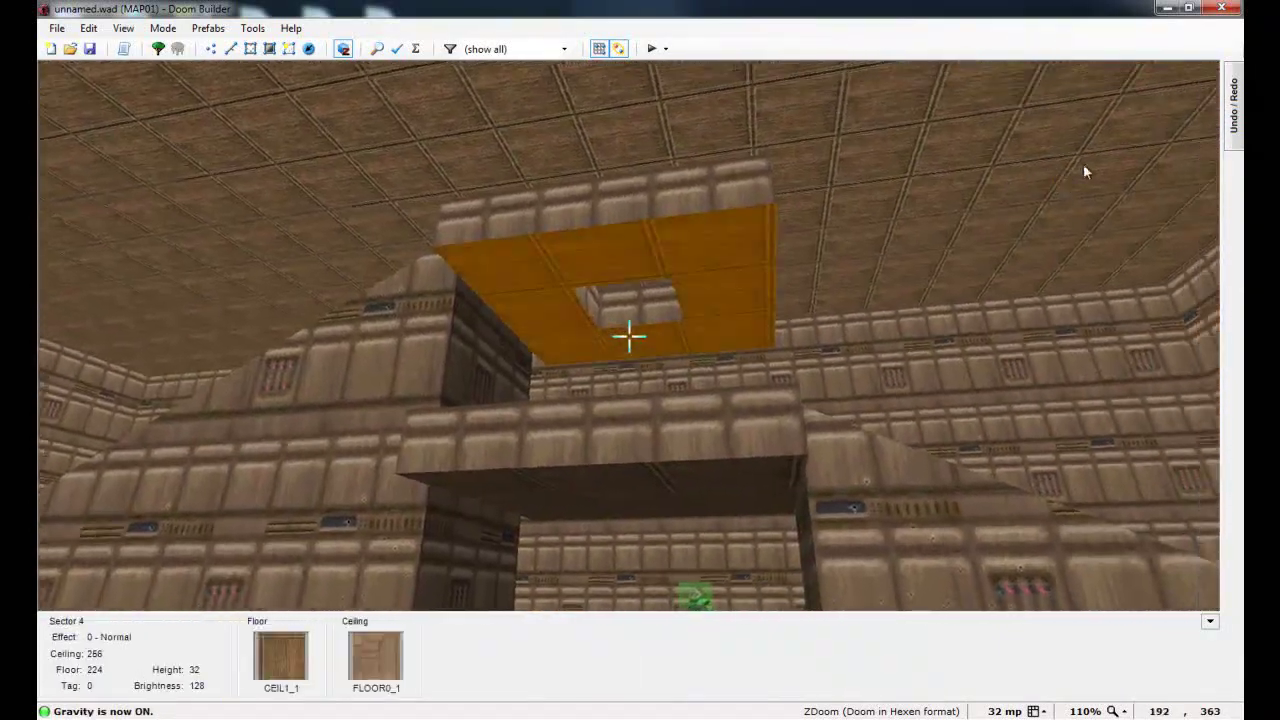
key(s)
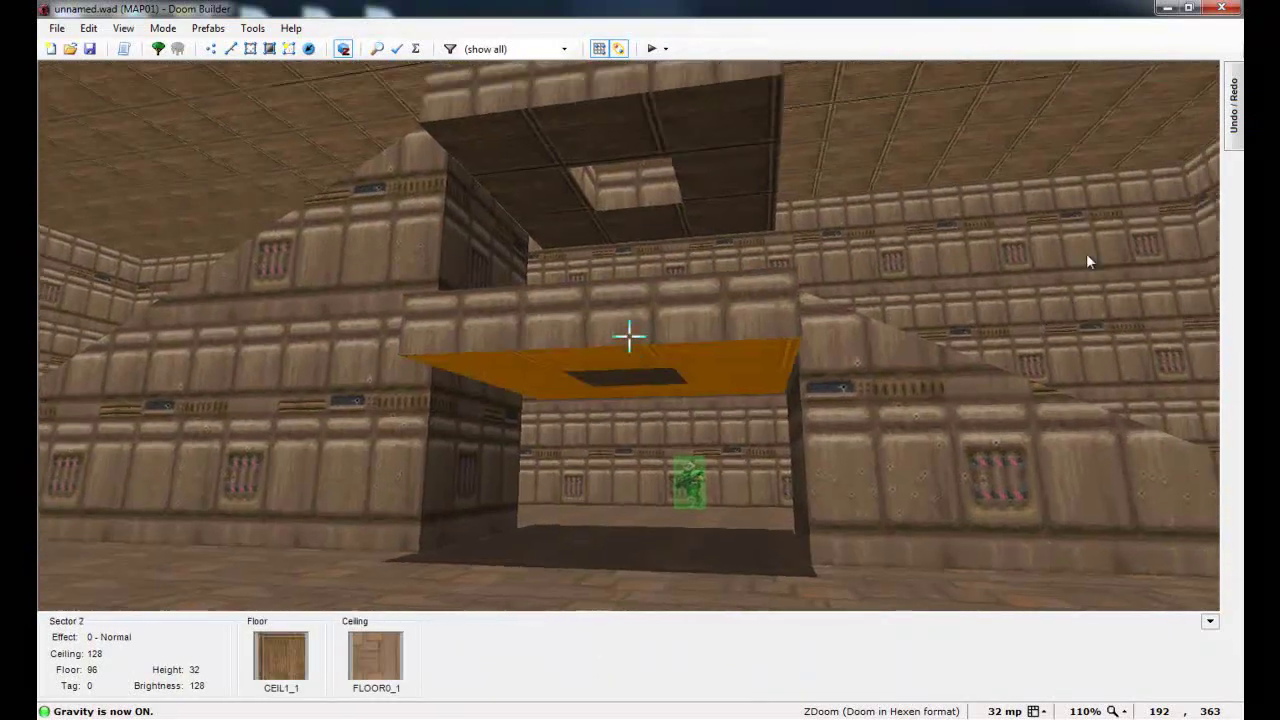
key(g)
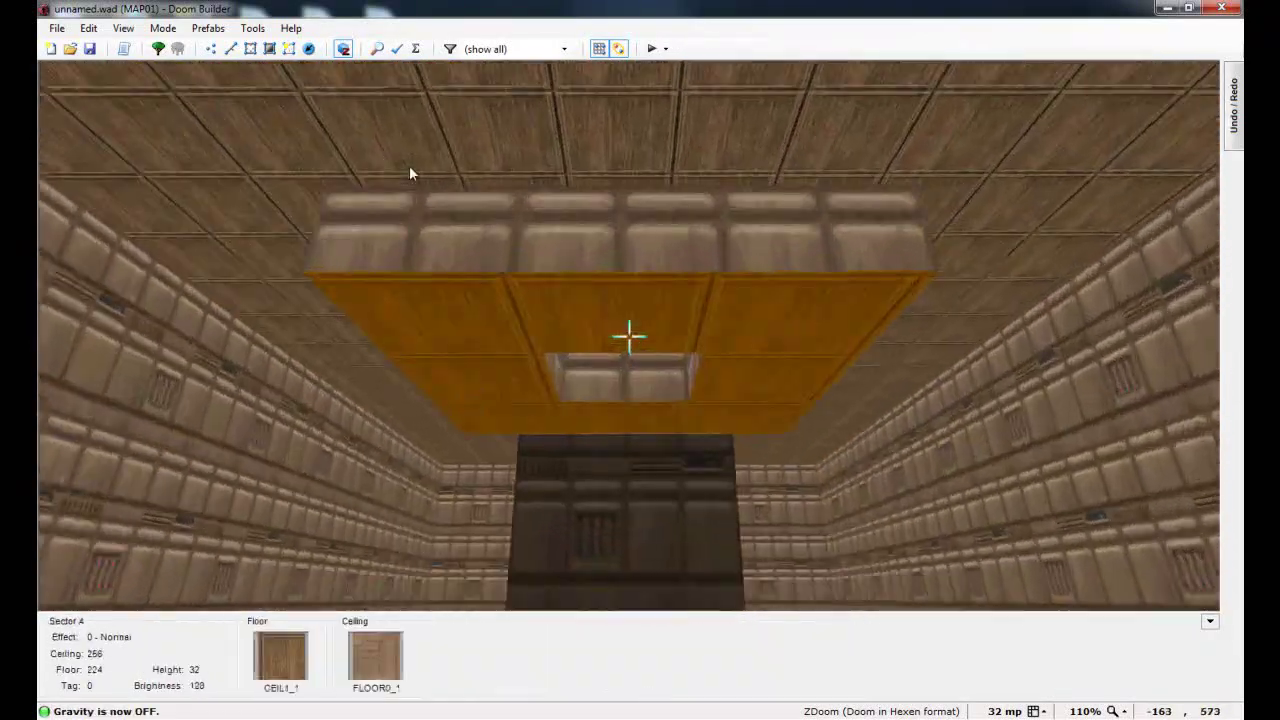
key(w)
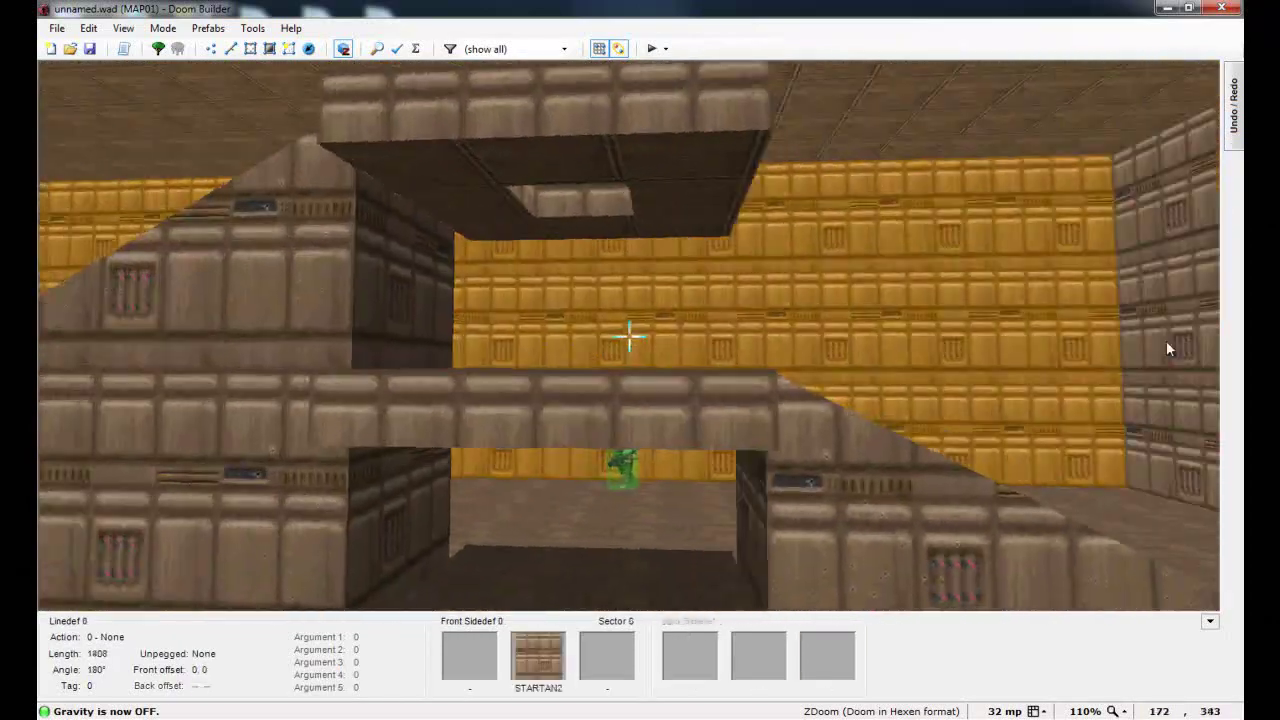
key(d)
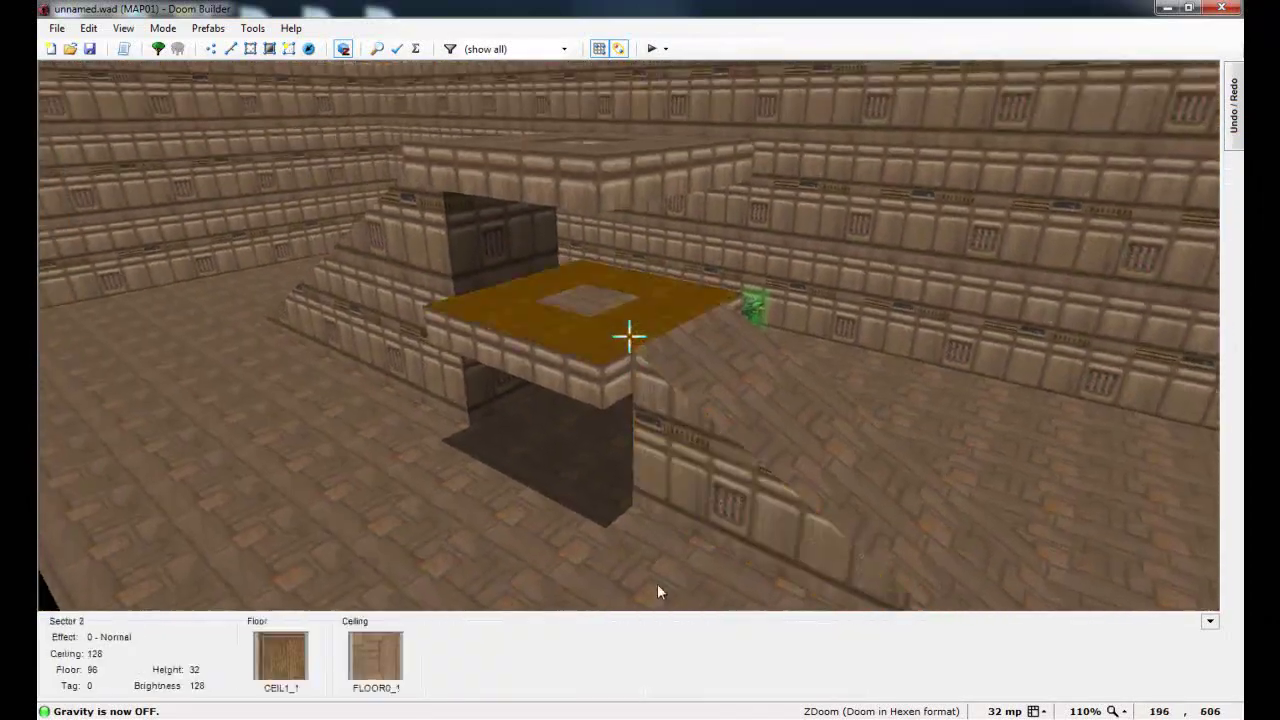
key(s)
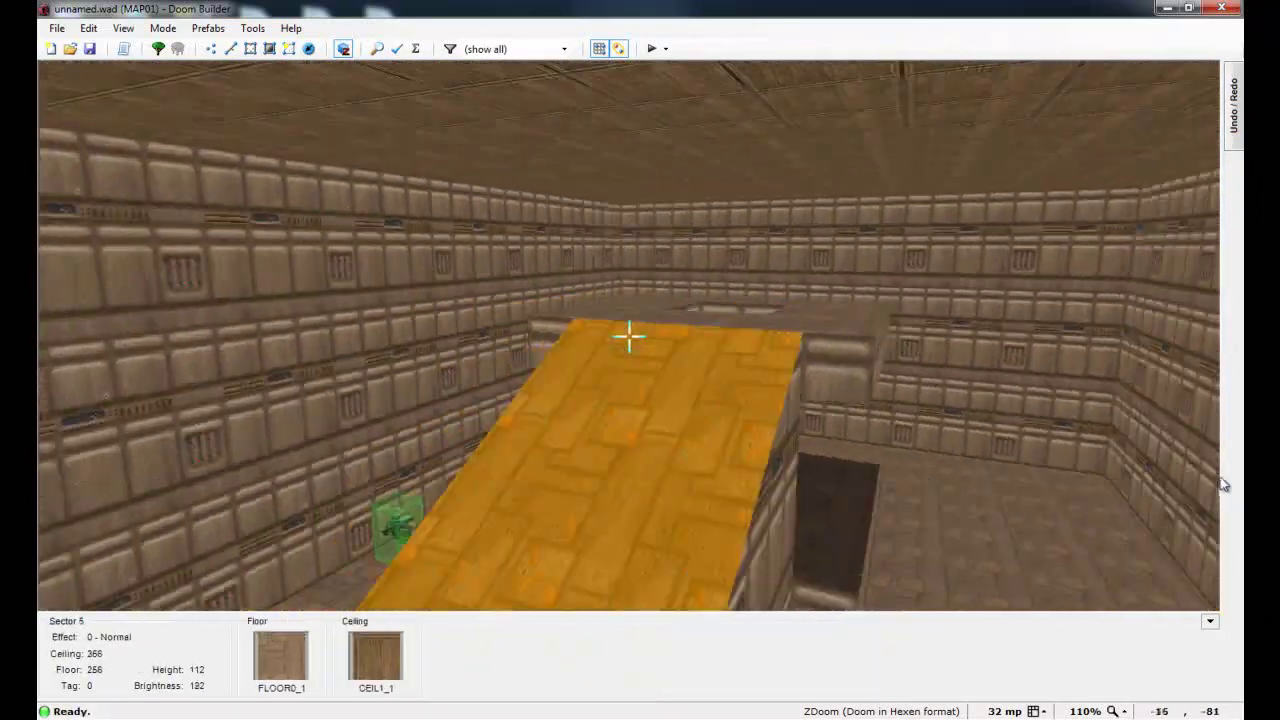
Step: Walk with gravity on across the upper platform, through its hole onto the filled lower floor, and view the structure from the ground
key(g)
key(e)
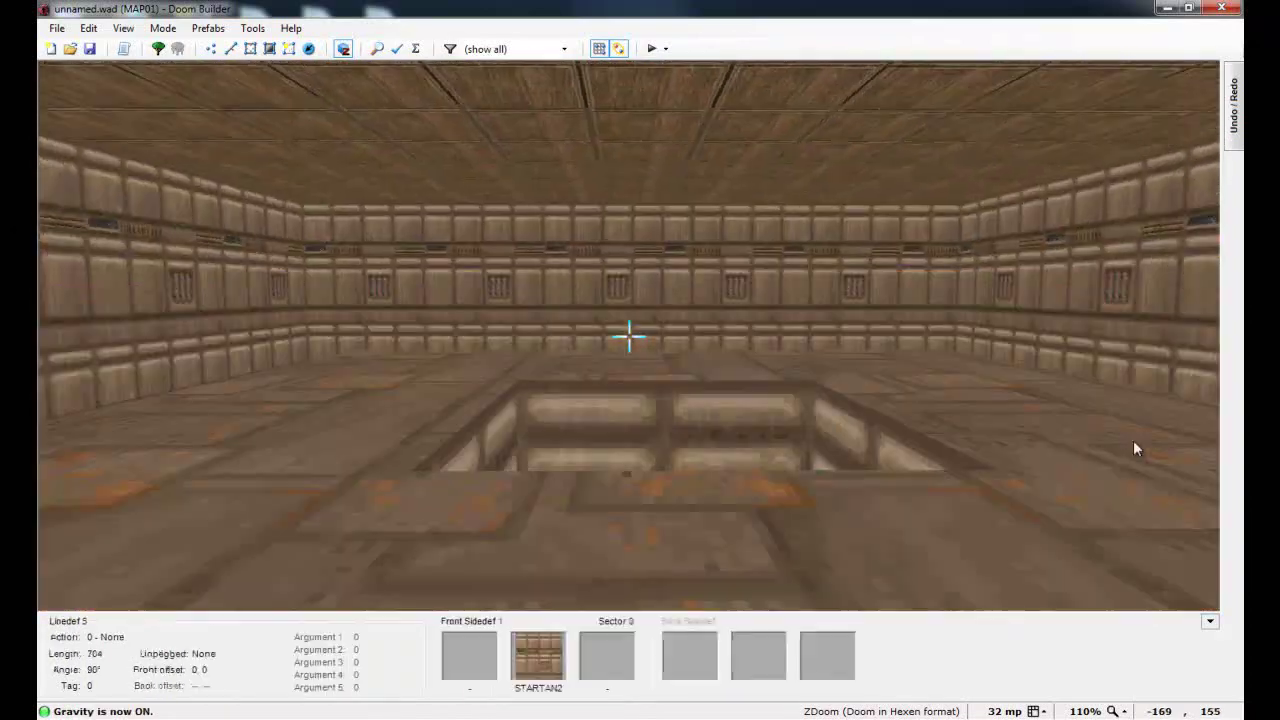
key(e)
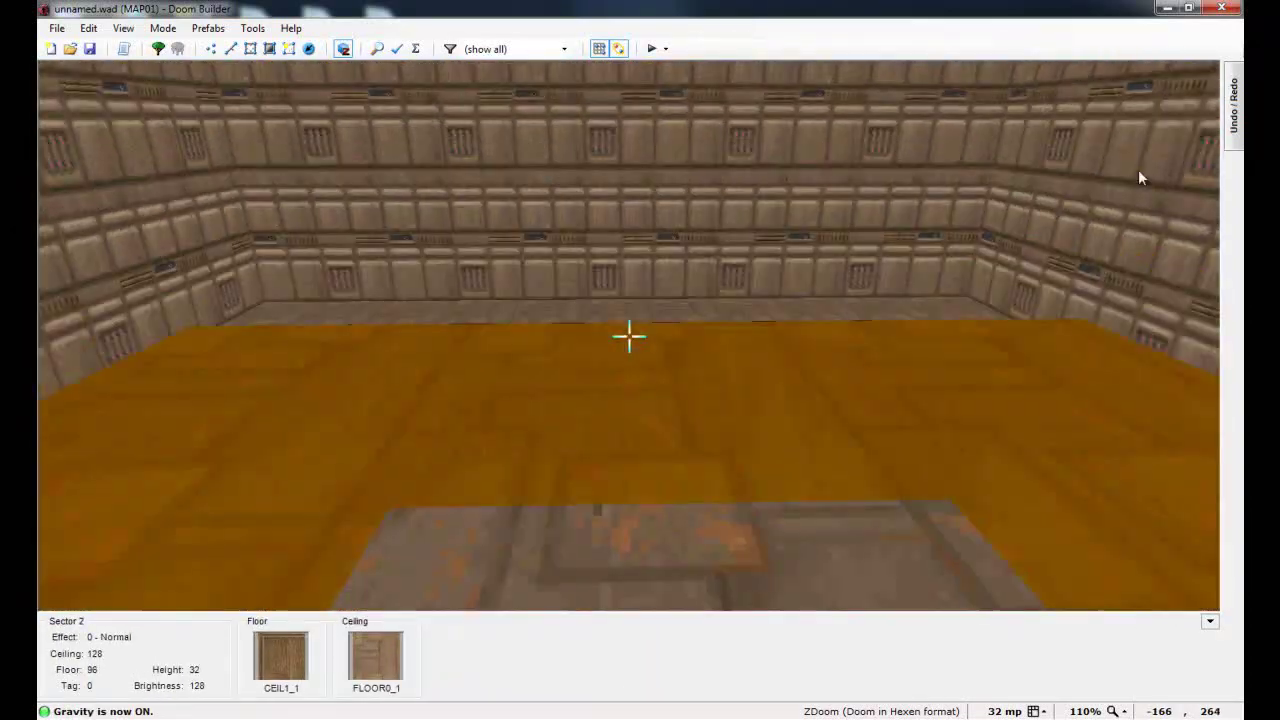
key(e)
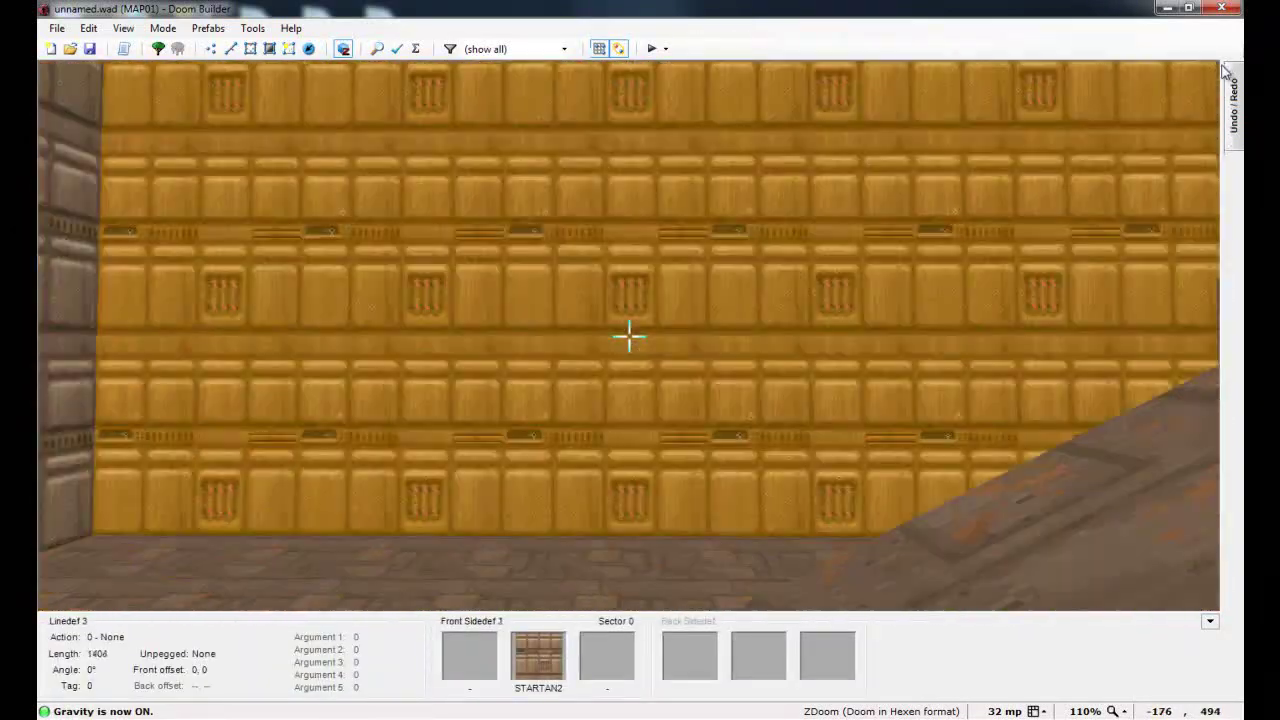
key(d)
key(d)
key(f)
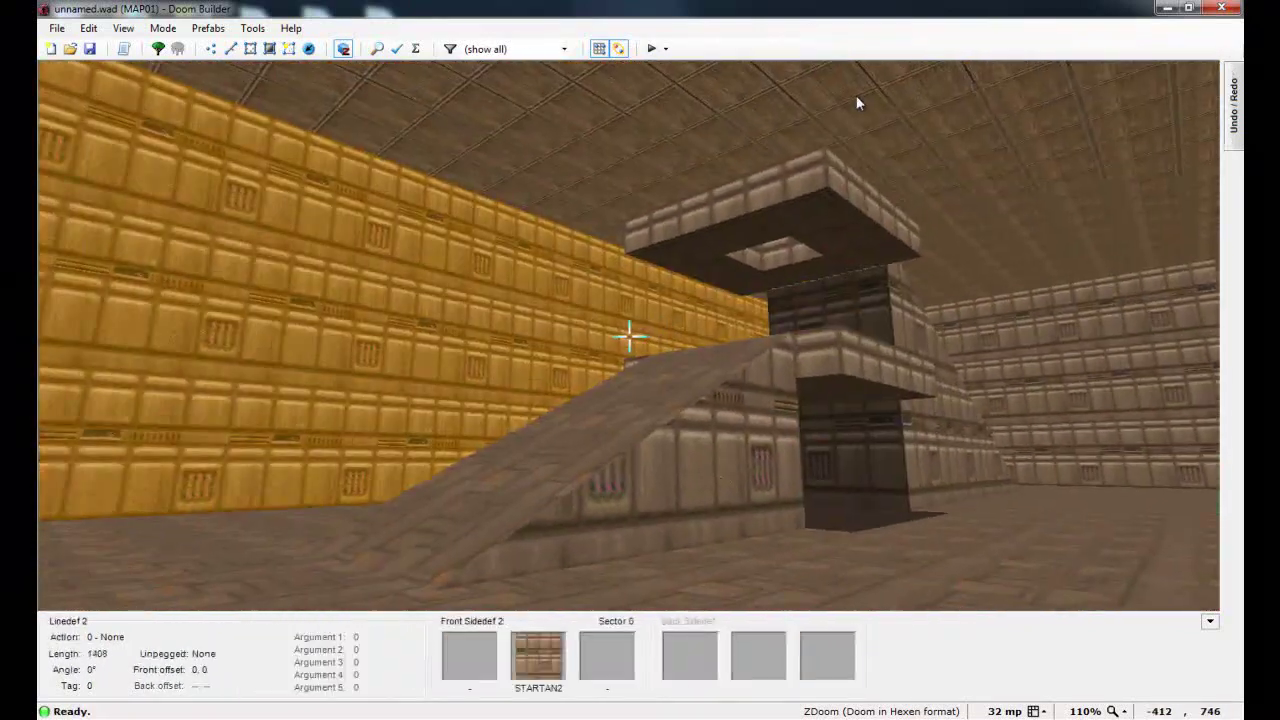
key(e)
key(f)
key(w)
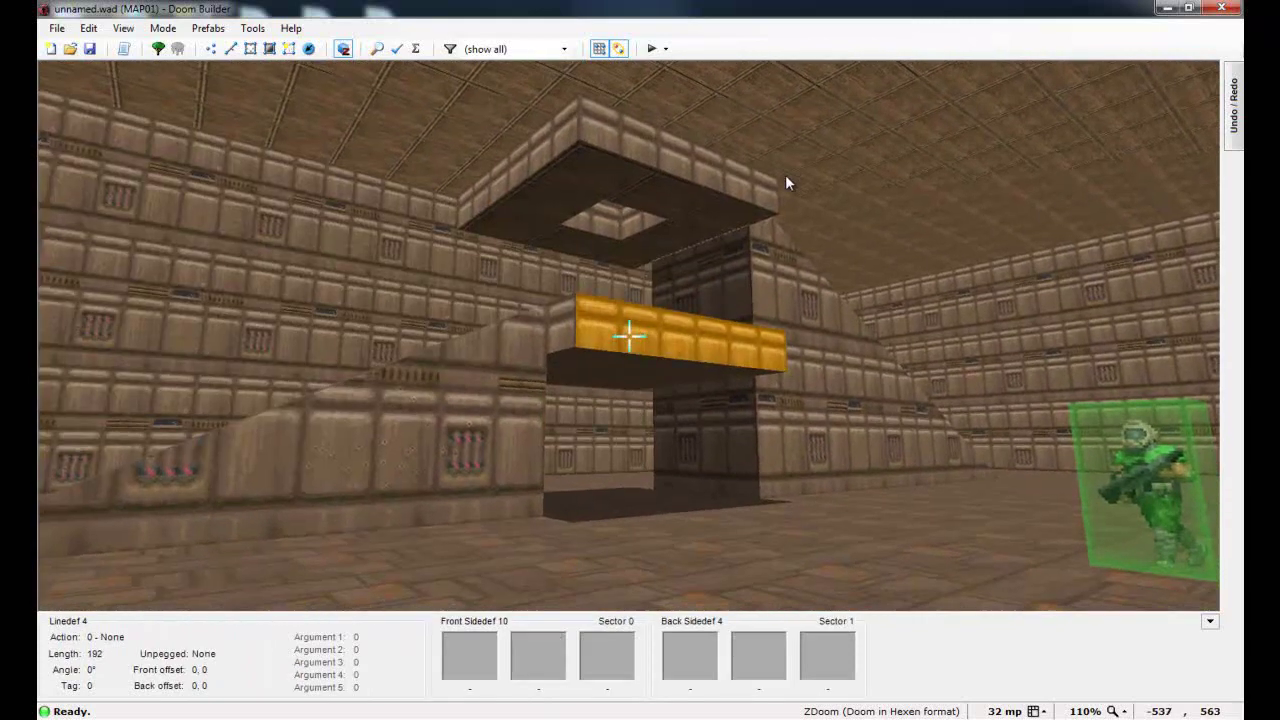
key(w)
Step: In Things Mode, place a Shotgun and a Box of Shells on the same spot at the centre of the inner square
key(t)
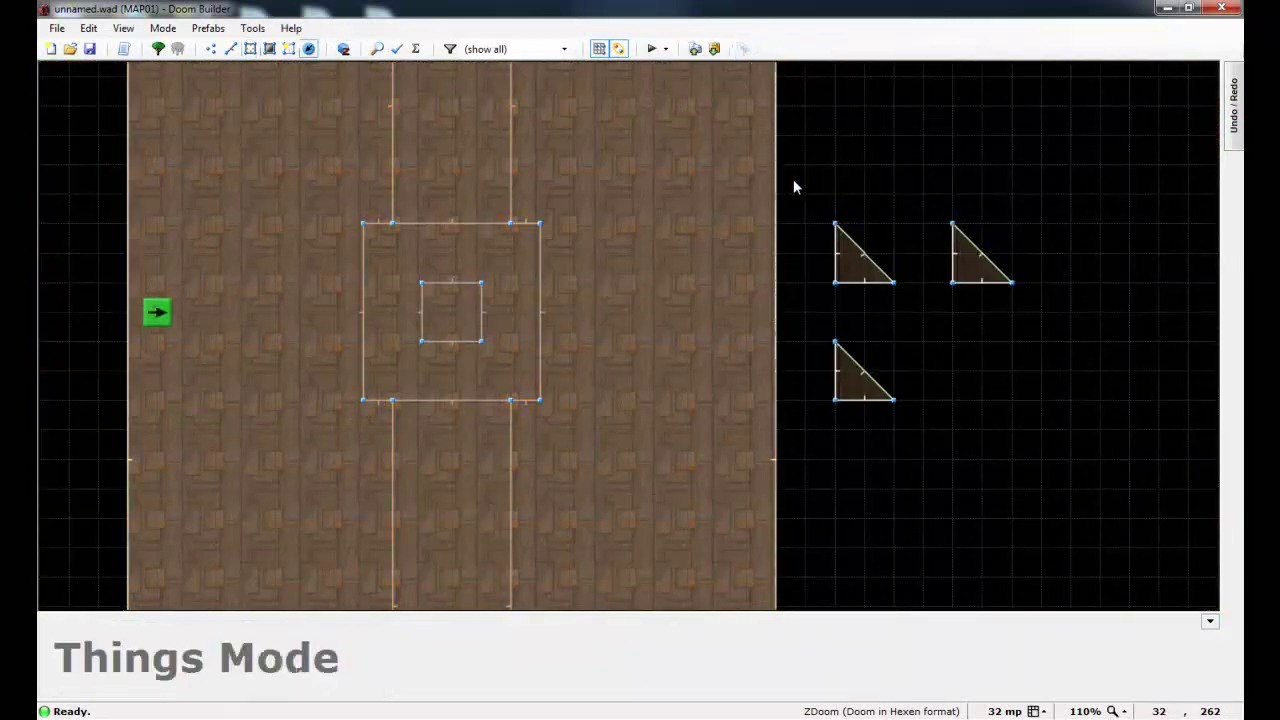
scroll(793, 180, down, 1)
key(Left)
key(Left)
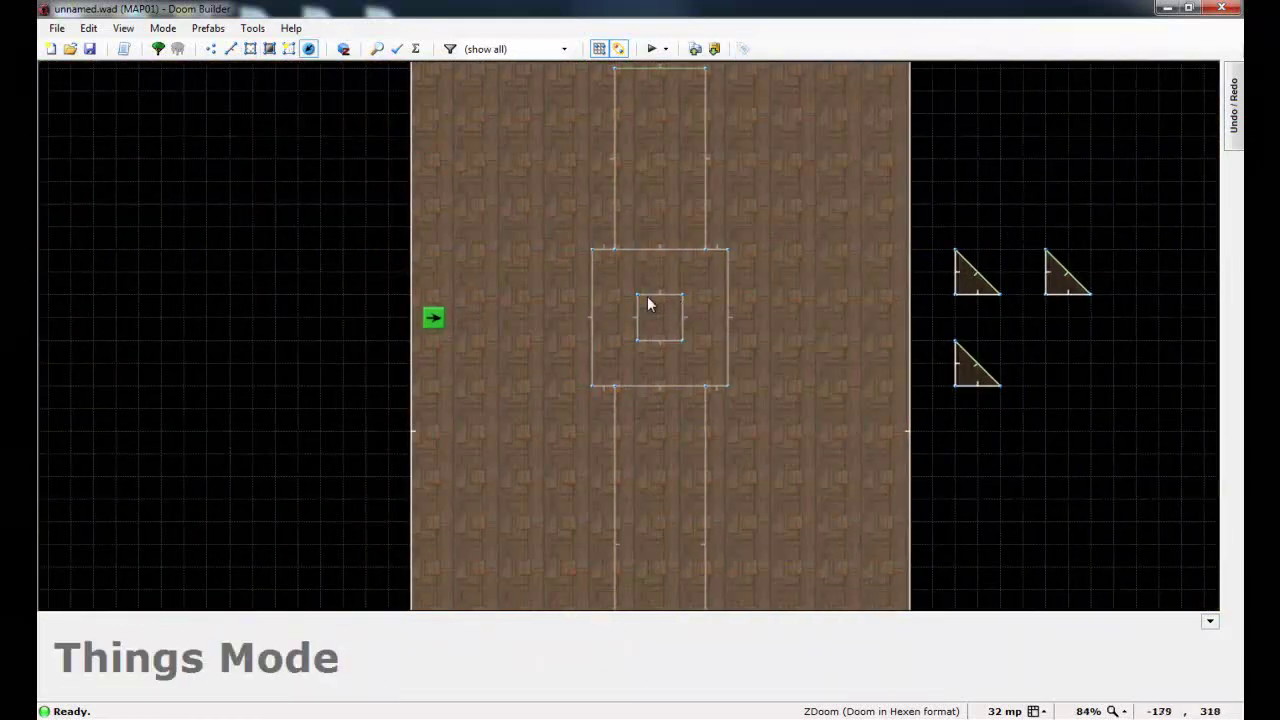
key(Up)
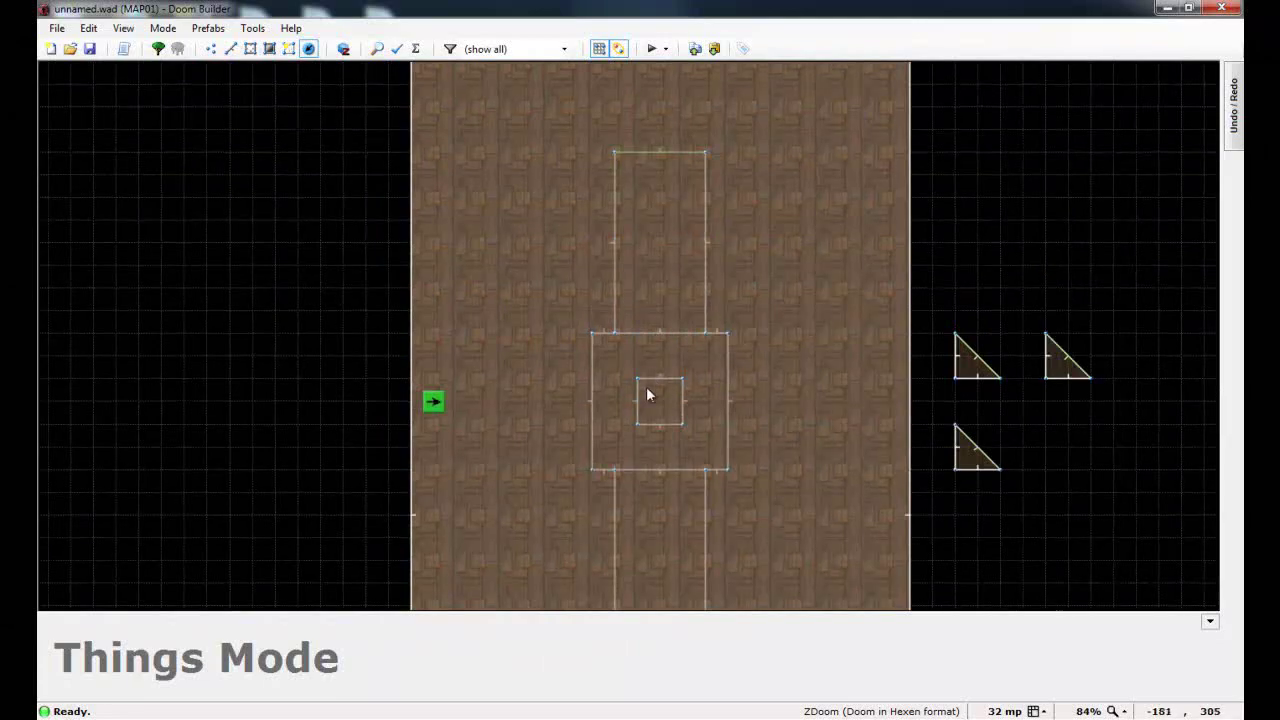
key(Right)
key(Down)
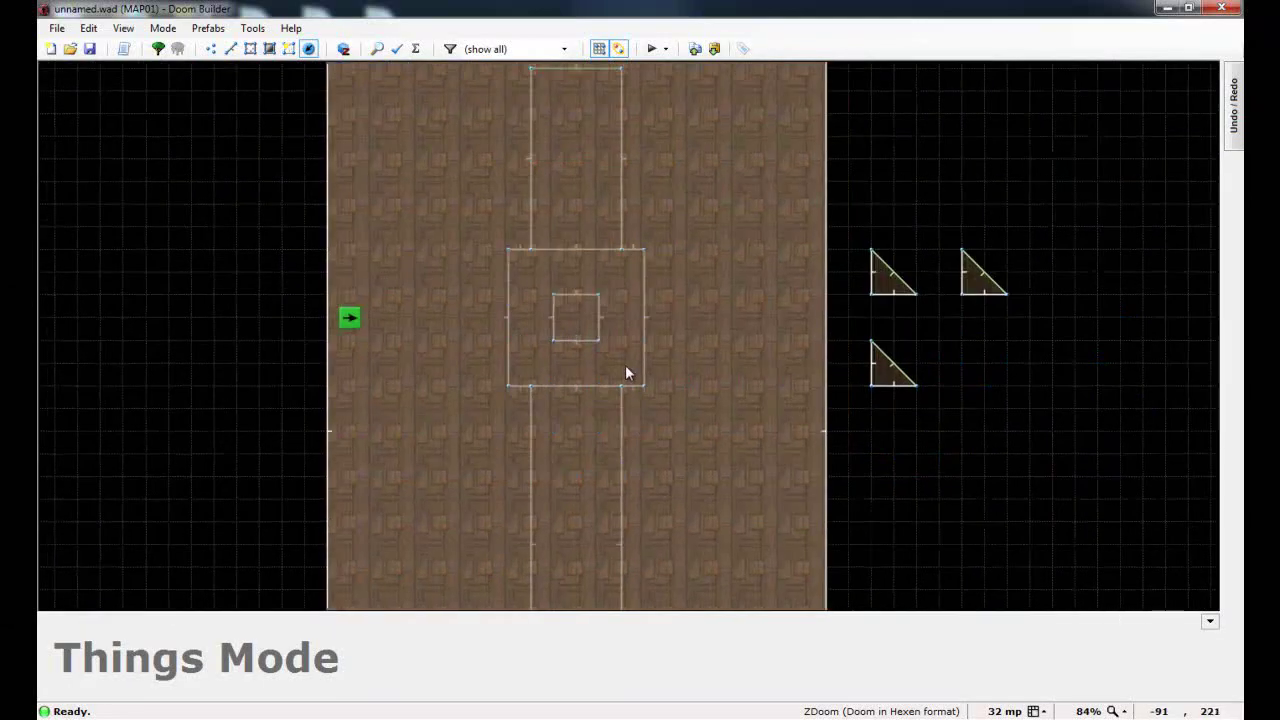
scroll(573, 318, up, 3)
right_click(588, 318)
right_click(589, 322)
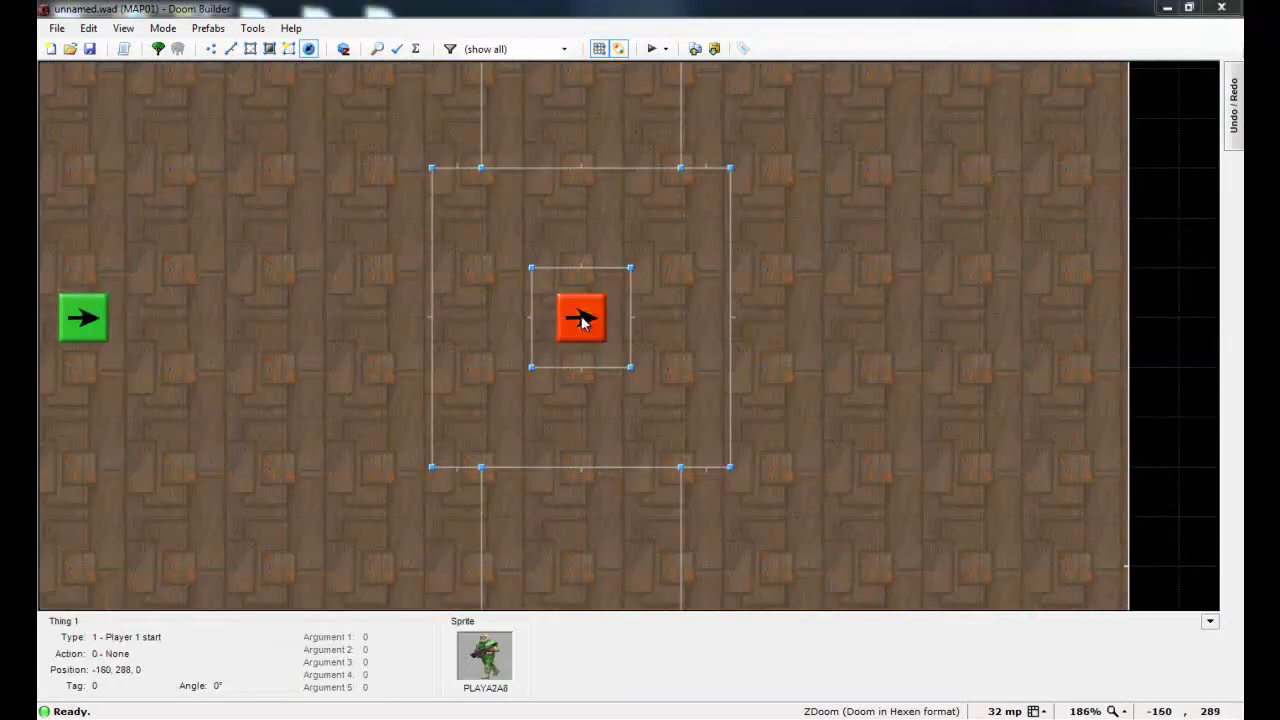
double_click(449, 260)
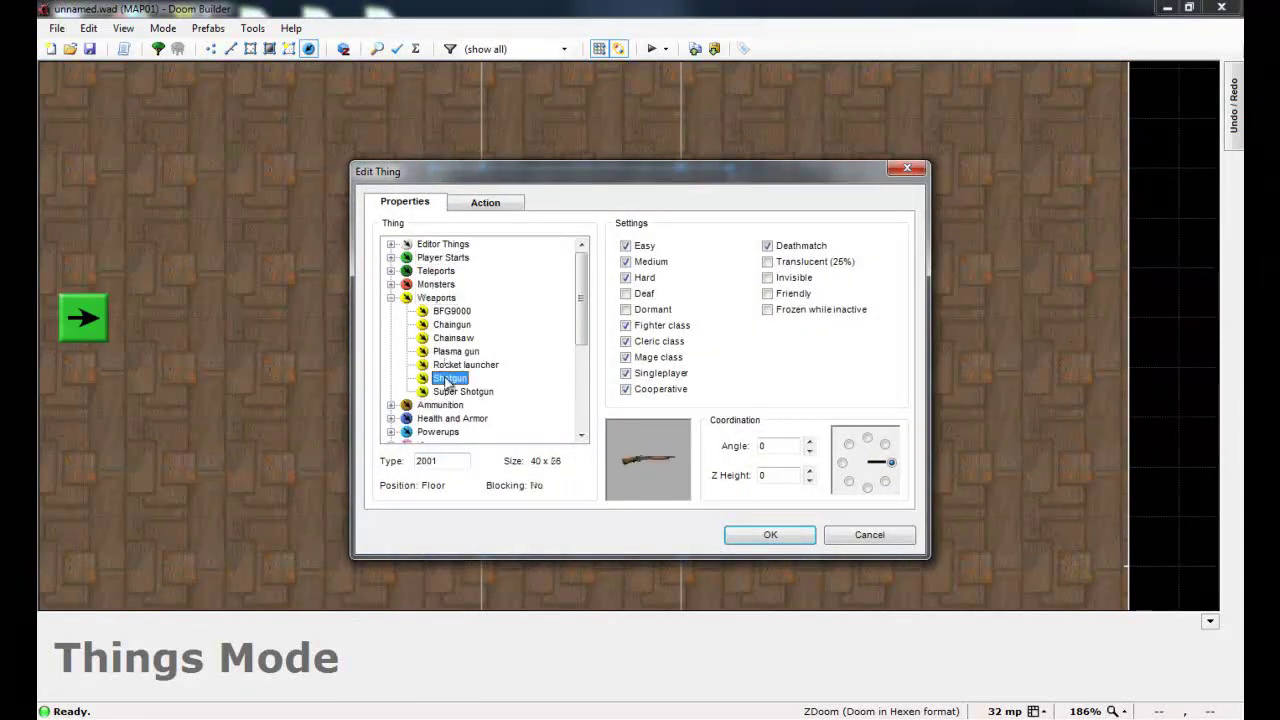
double_click(450, 378)
right_click(686, 290)
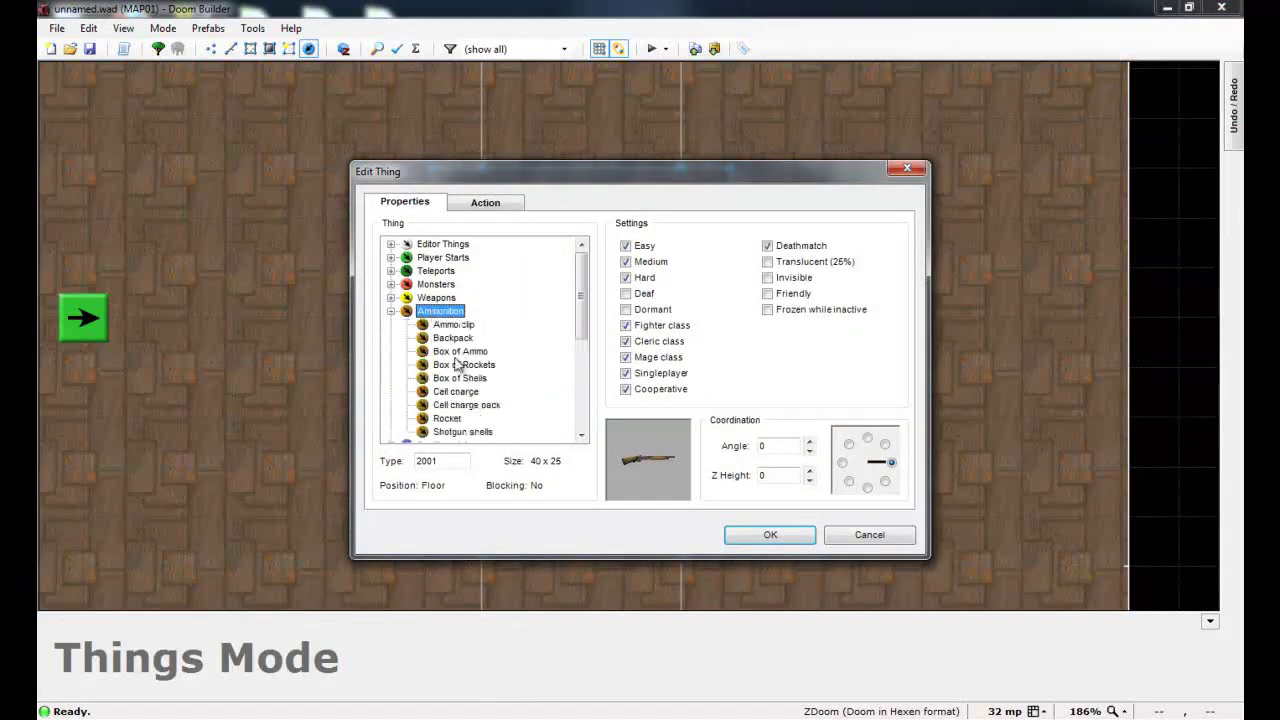
double_click(455, 379)
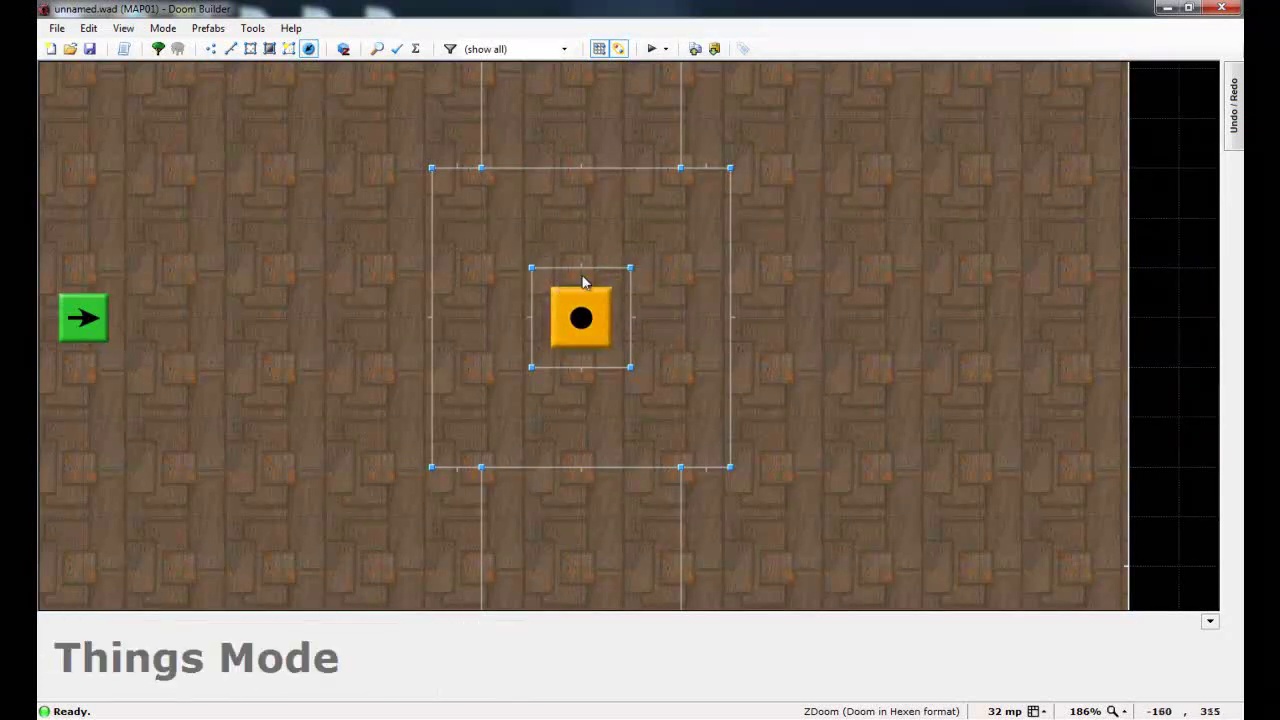
Step: Raise the Shotgun in the 3D view to a height of 128, onto the lower platform's central 3D floor
click(343, 49)
key(g)
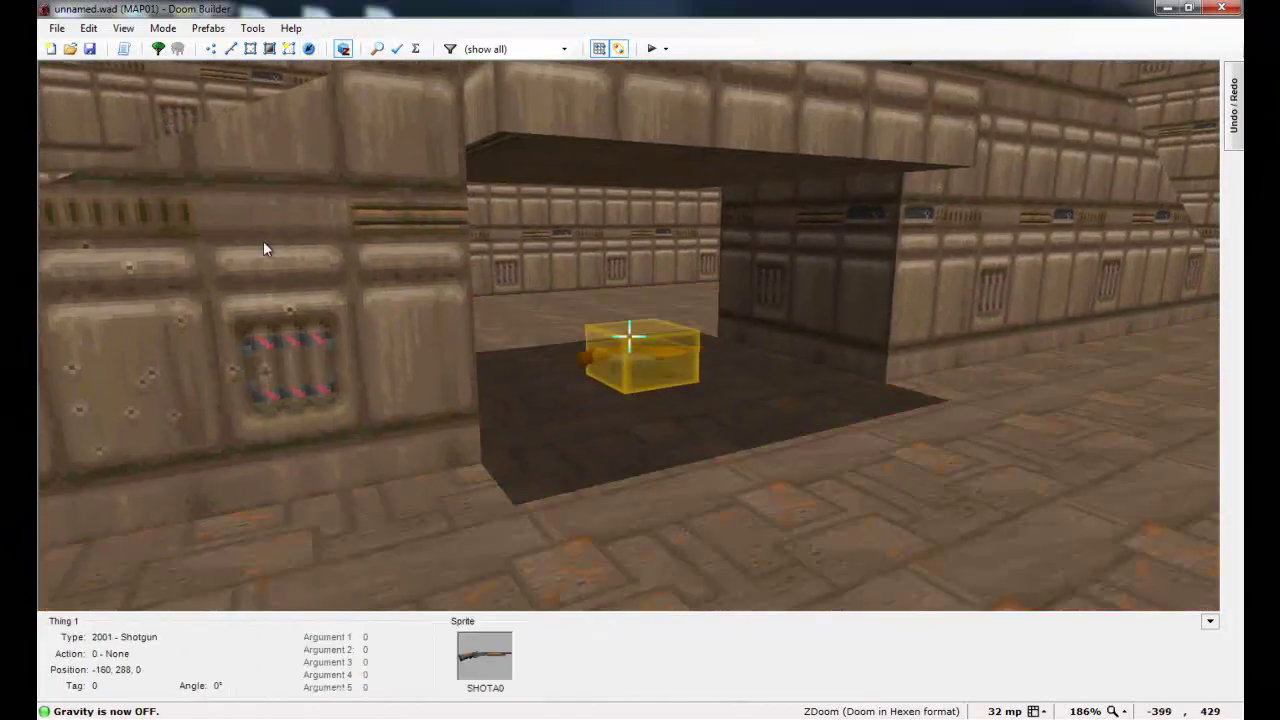
click(263, 241)
key(d)
scroll(264, 244, up, 5)
scroll(266, 244, up, 10)
key(e)
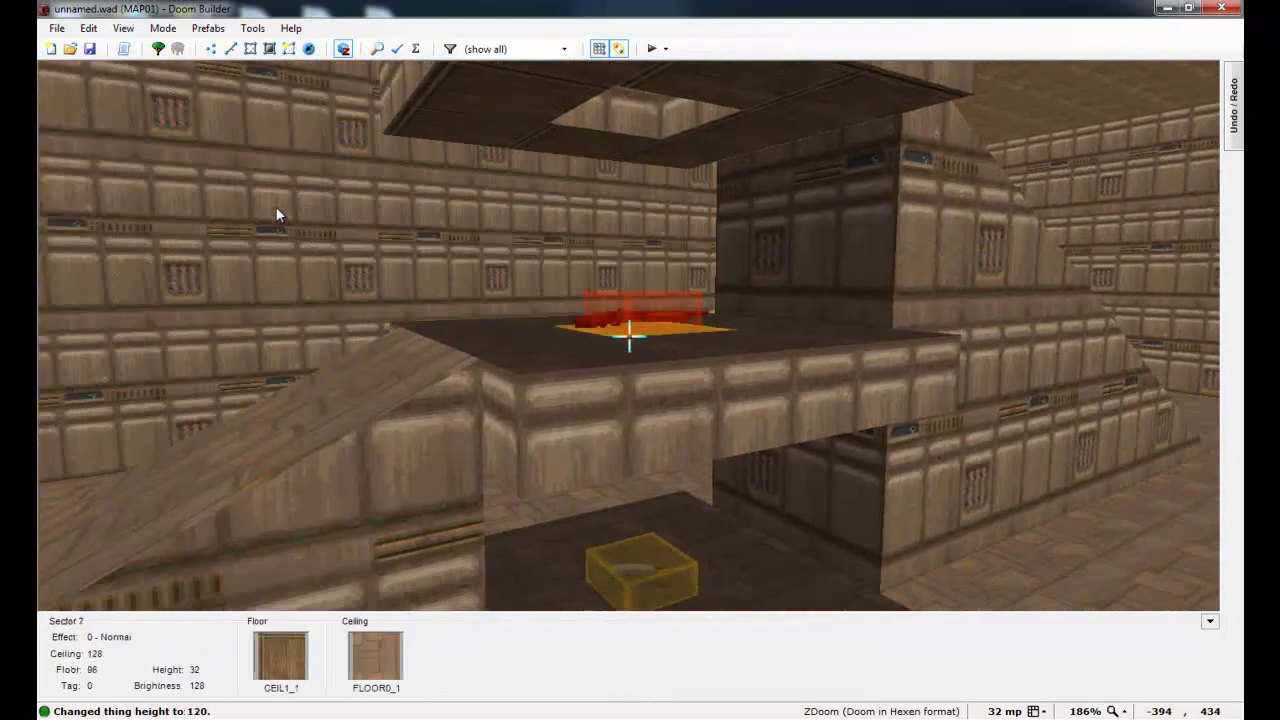
scroll(278, 215, up, 3)
Step: Raise the Box of Shells through the lower platform up to the upper platform's hole, to a height of 264
key(c)
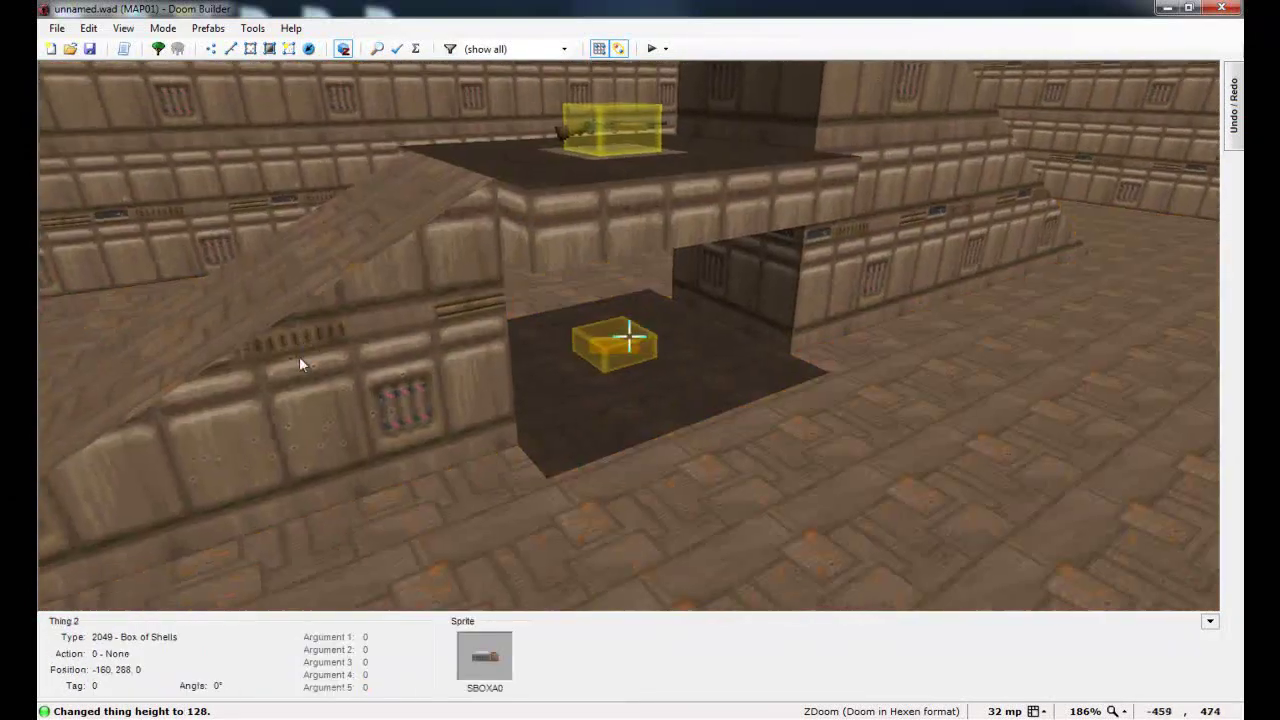
scroll(291, 369, up, 20)
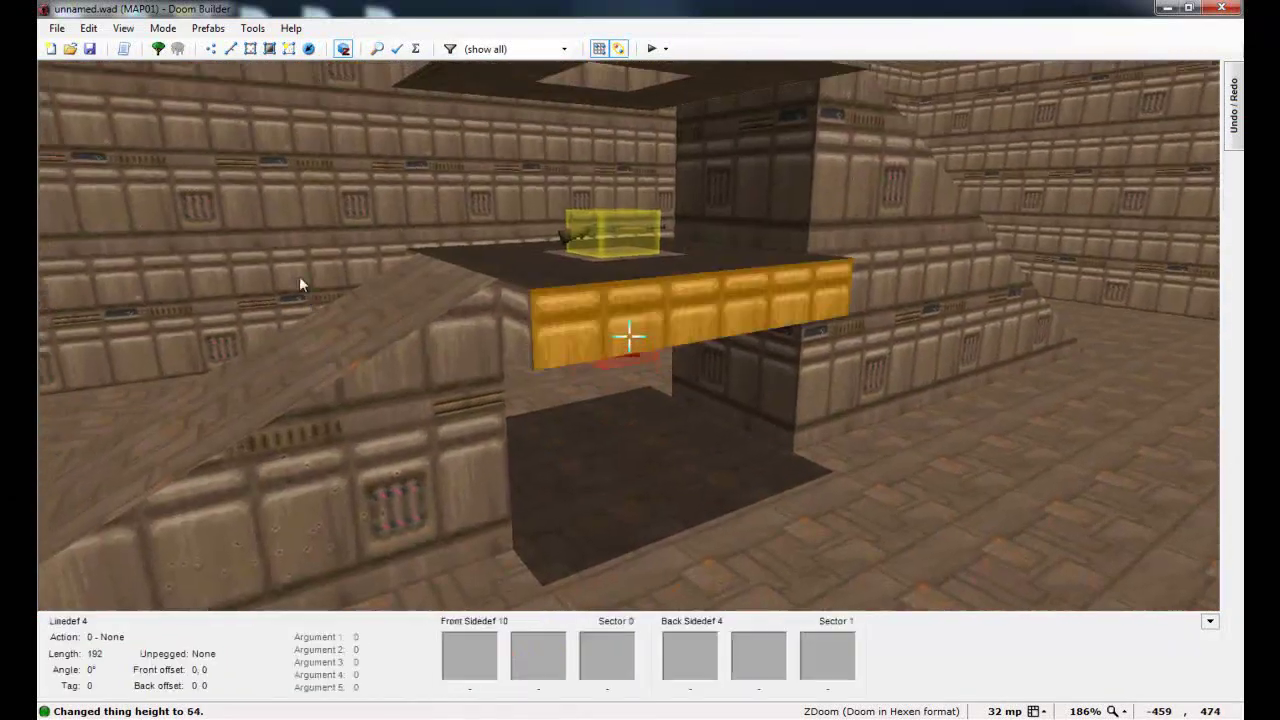
scroll(266, 92, up, 1)
key(e)
key(d)
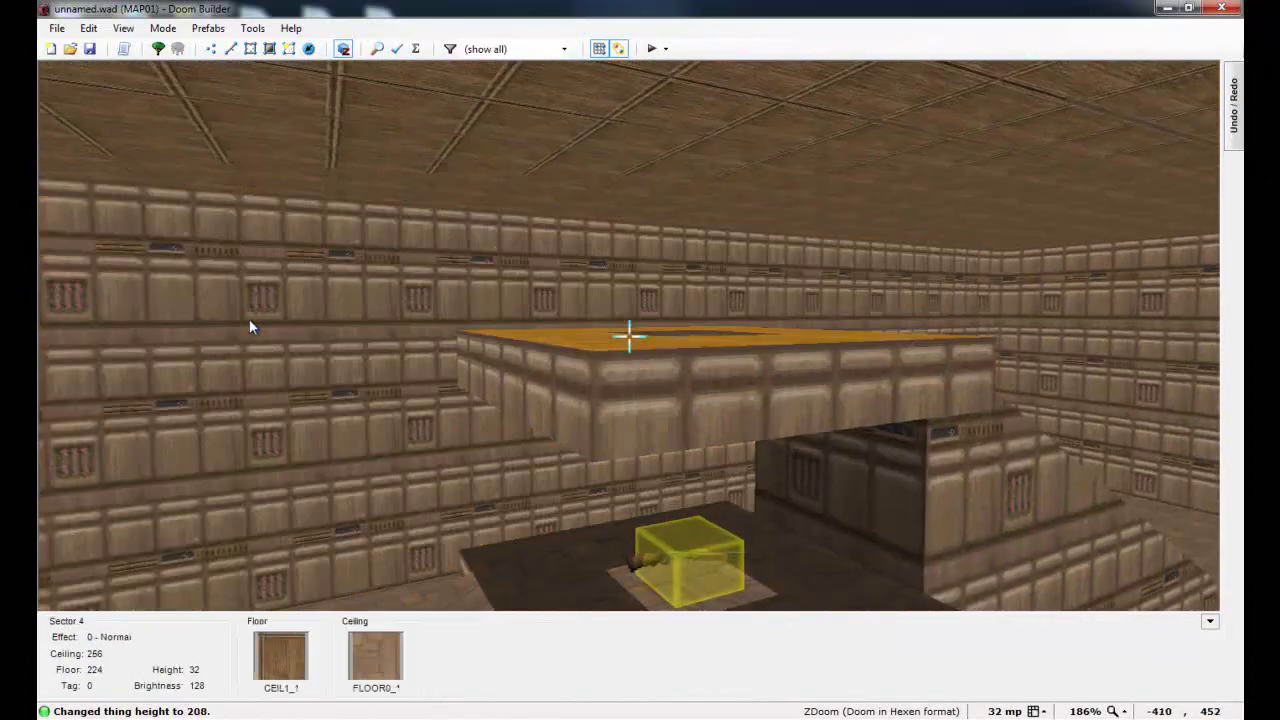
scroll(249, 319, up, 2)
key(e)
key(d)
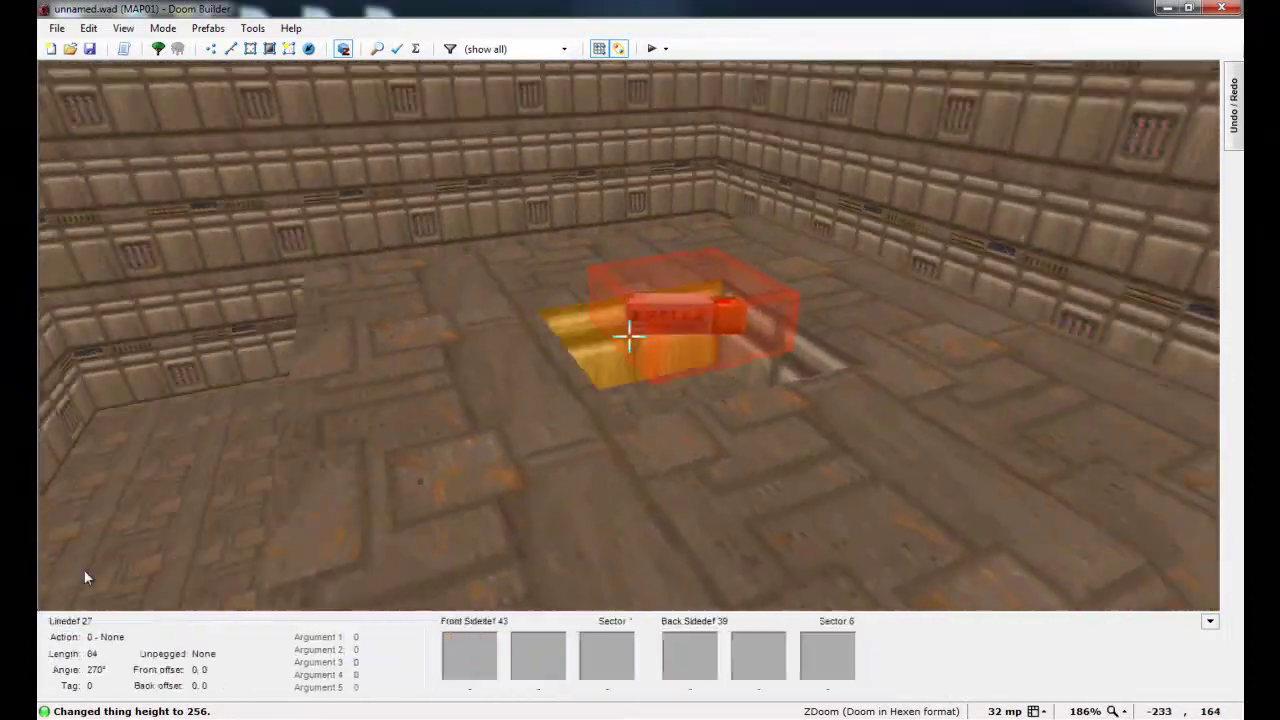
key(s)
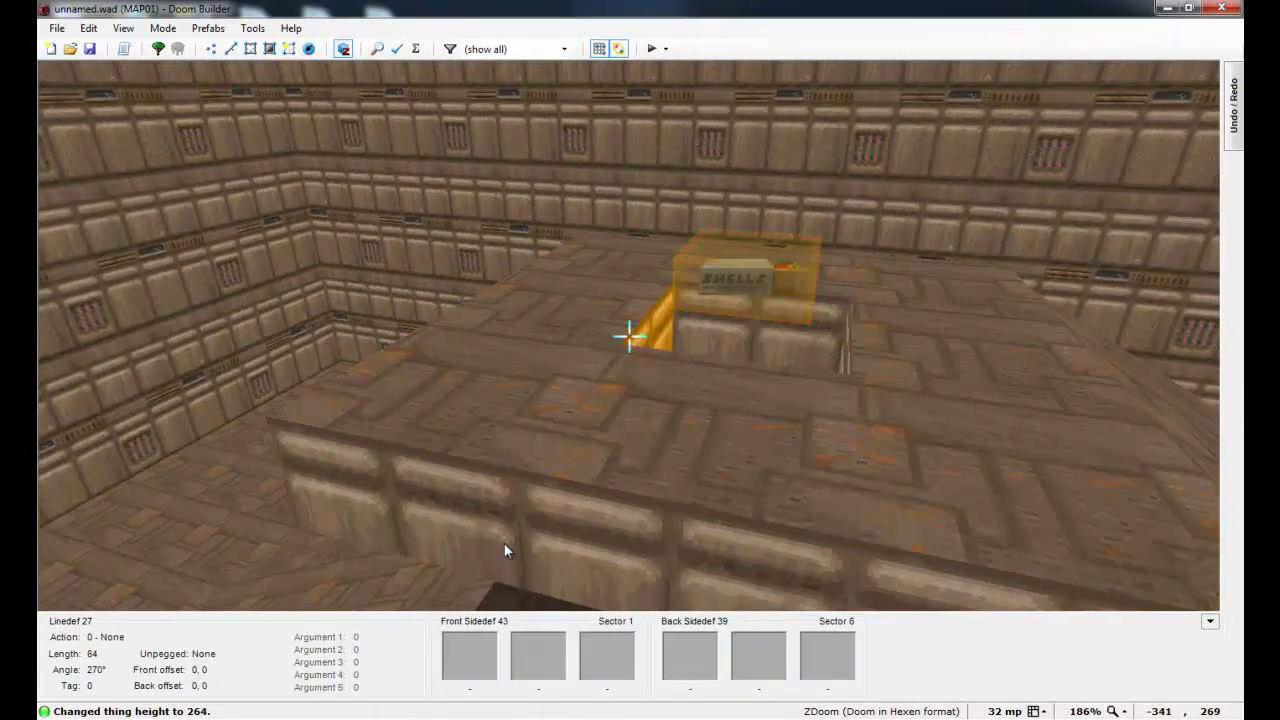
Step: Move the Box of Shells out of the inner square to -224, 288, and put the Shotgun back at the square's centre
key(q)
scroll(605, 327, up, 2)
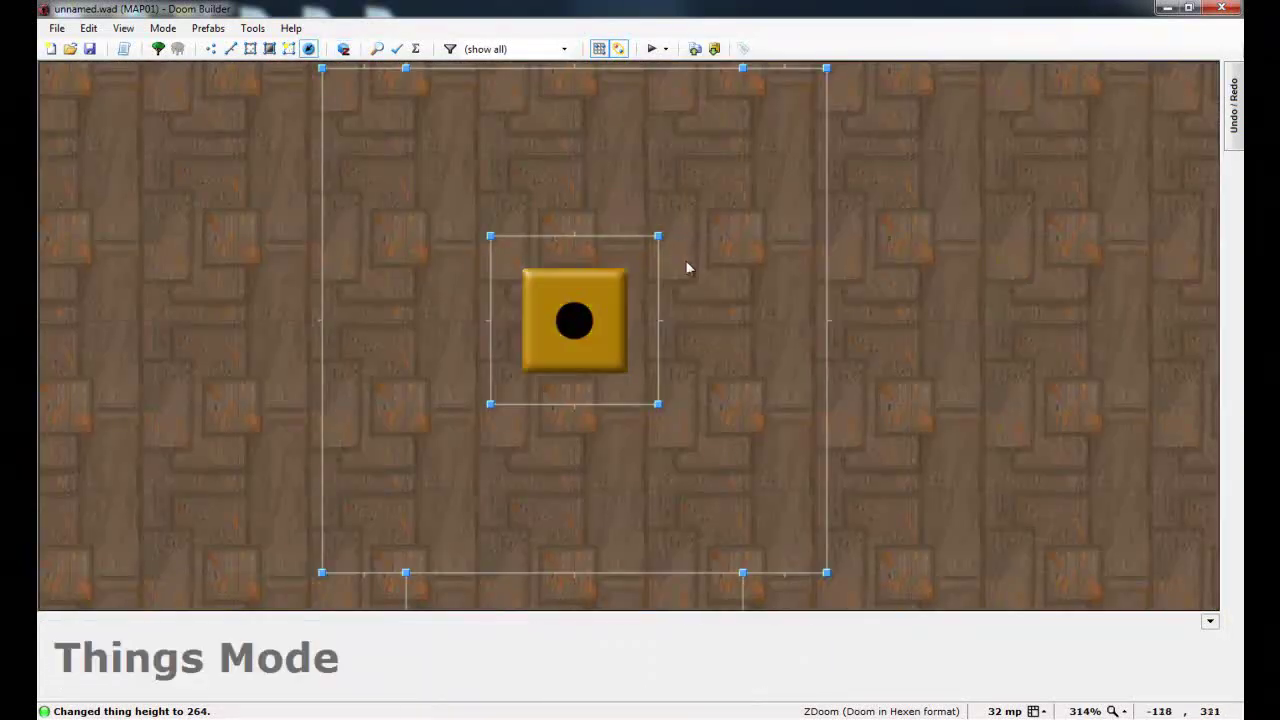
drag(637, 230, 640, 236)
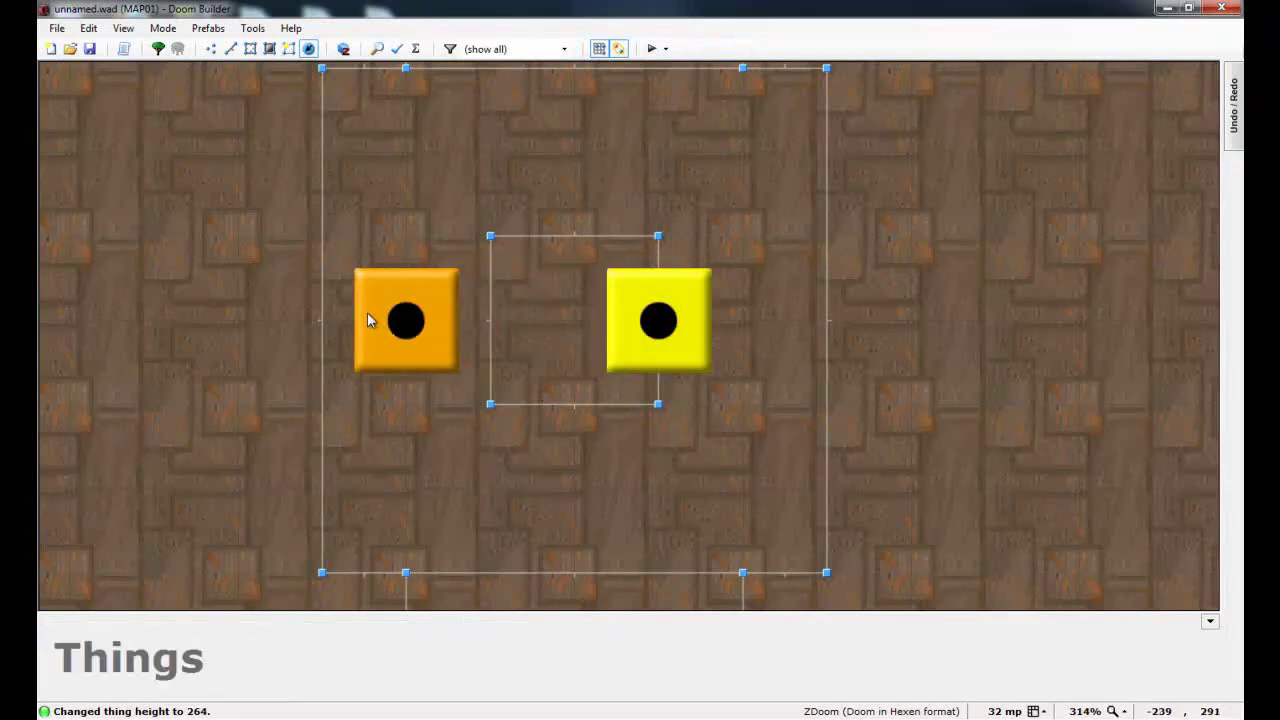
drag(670, 325, 586, 325)
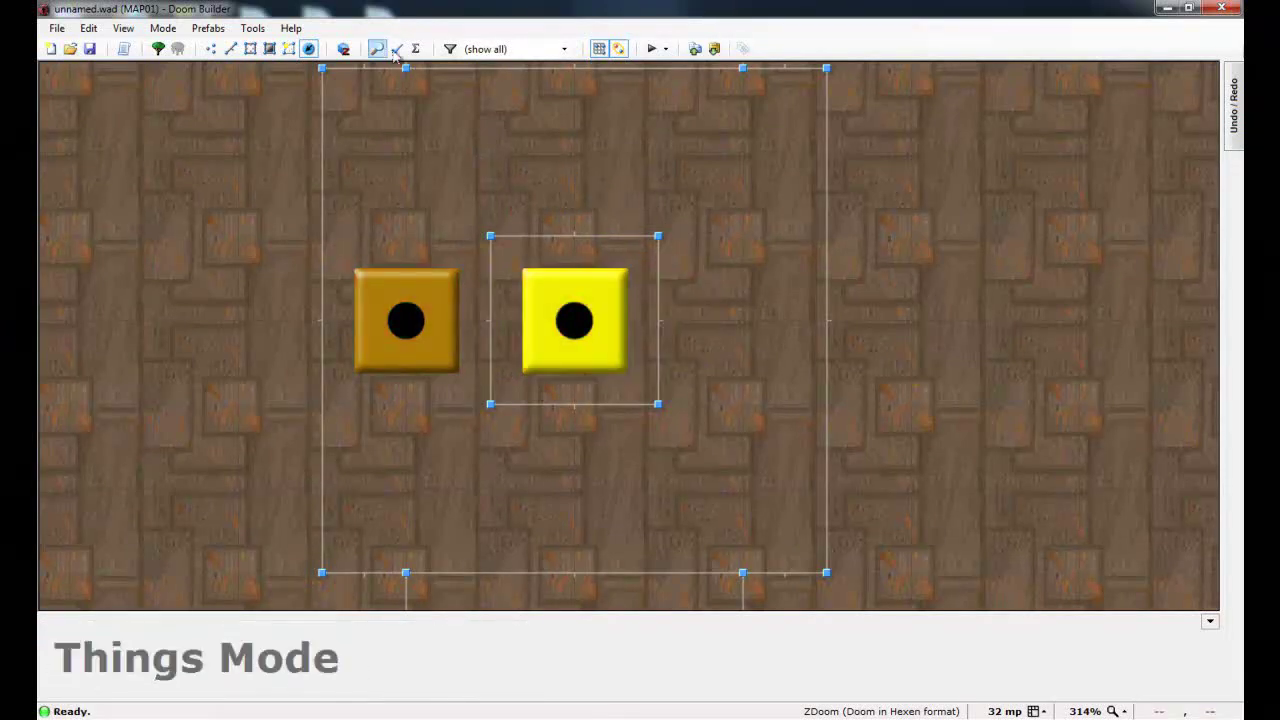
Step: Lower the Box of Shells on the upper platform to a height of 256, and check both items from the side
click(342, 49)
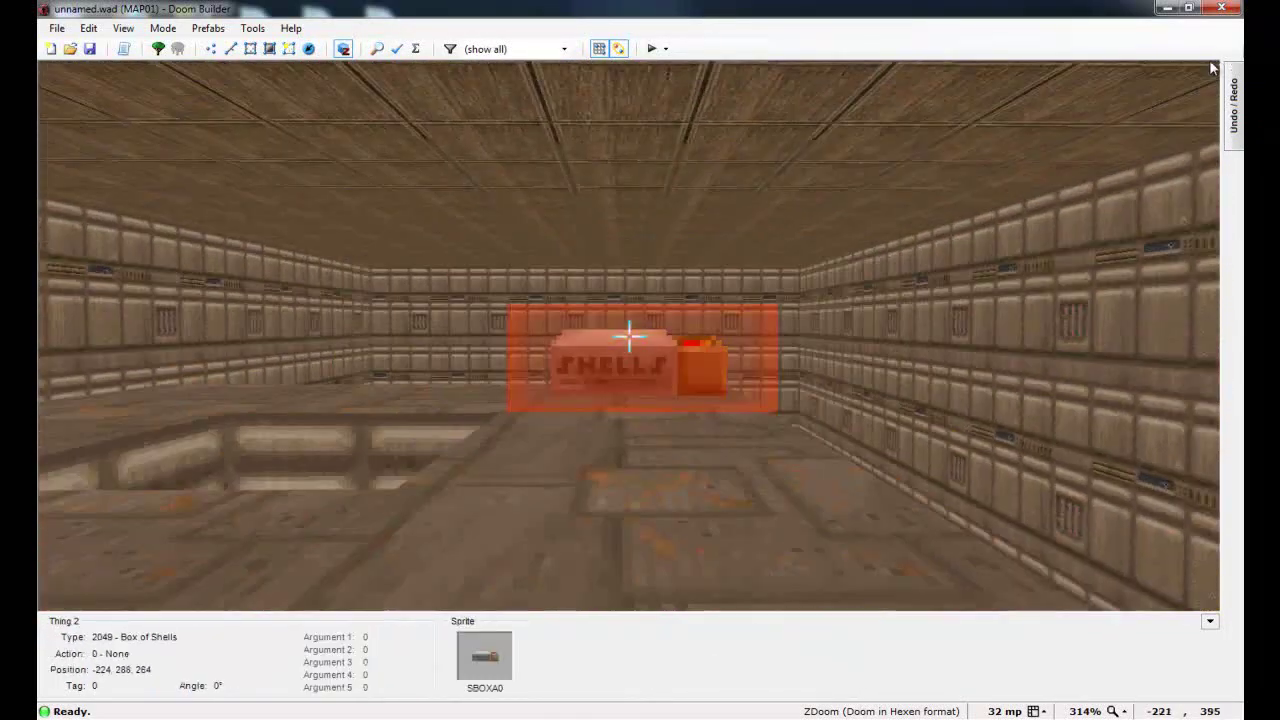
scroll(629, 337, down, 1)
key(d)
click(629, 337)
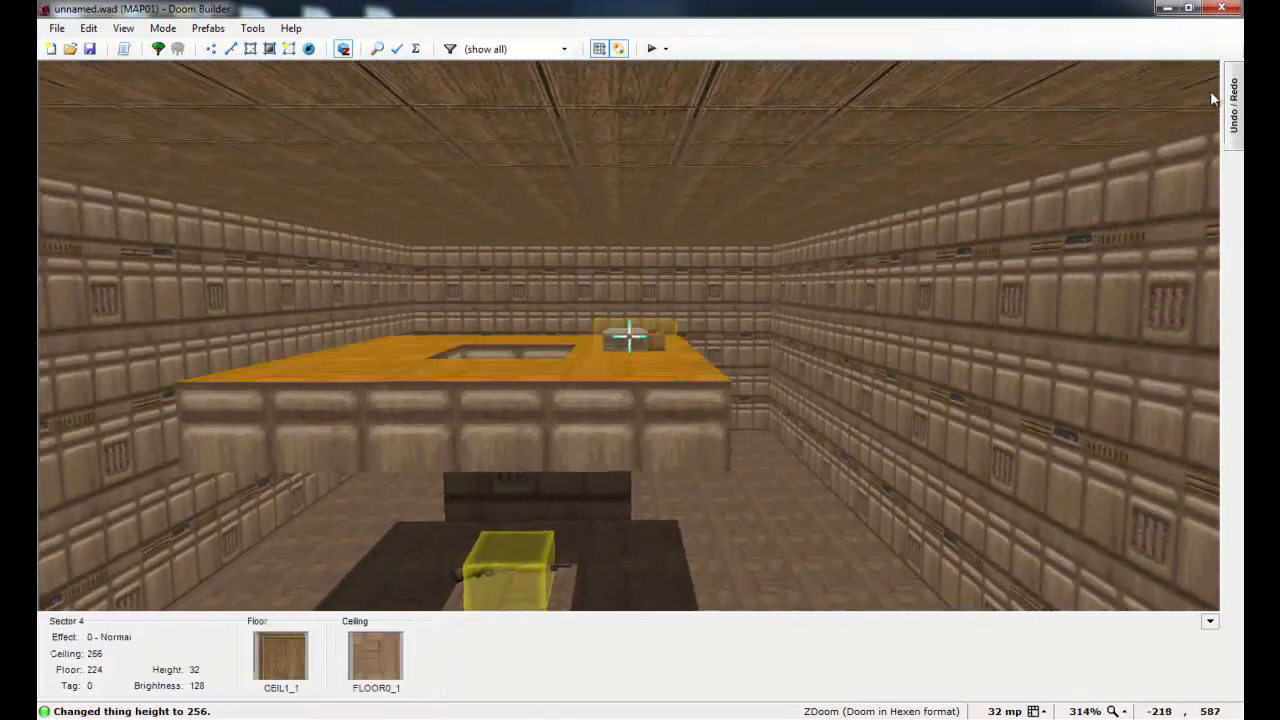
key(e)
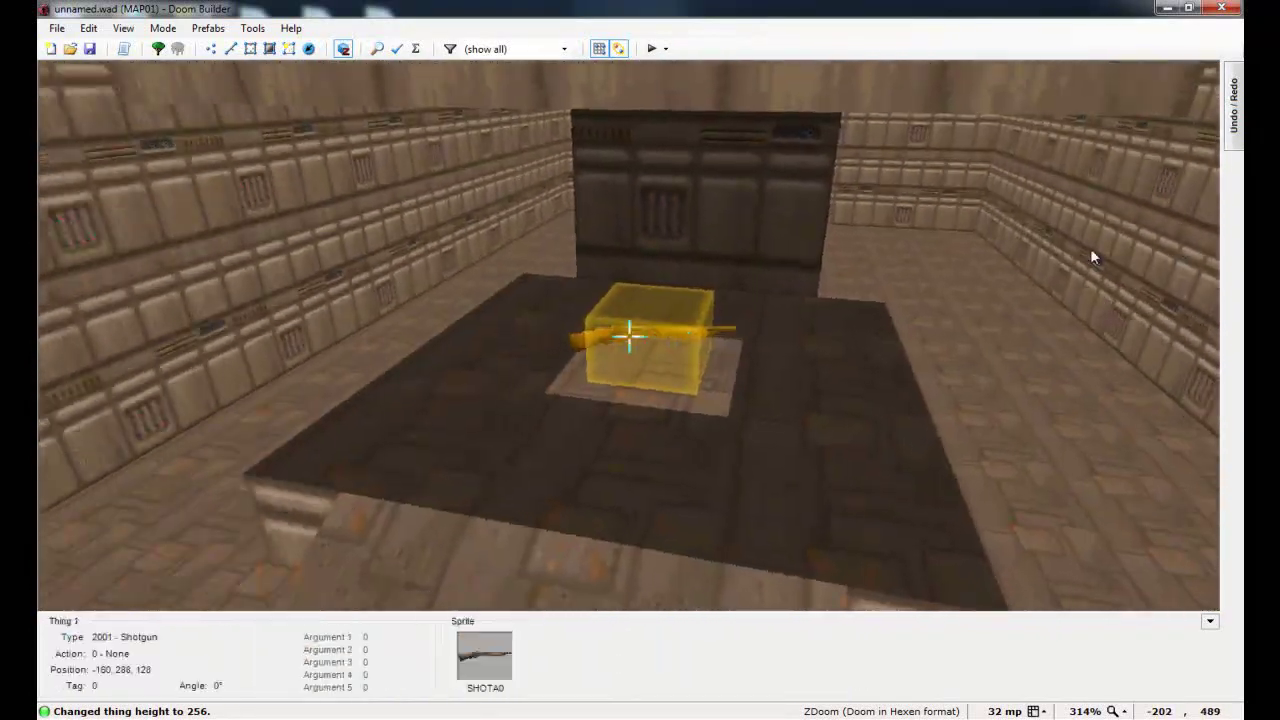
key(f)
key(d)
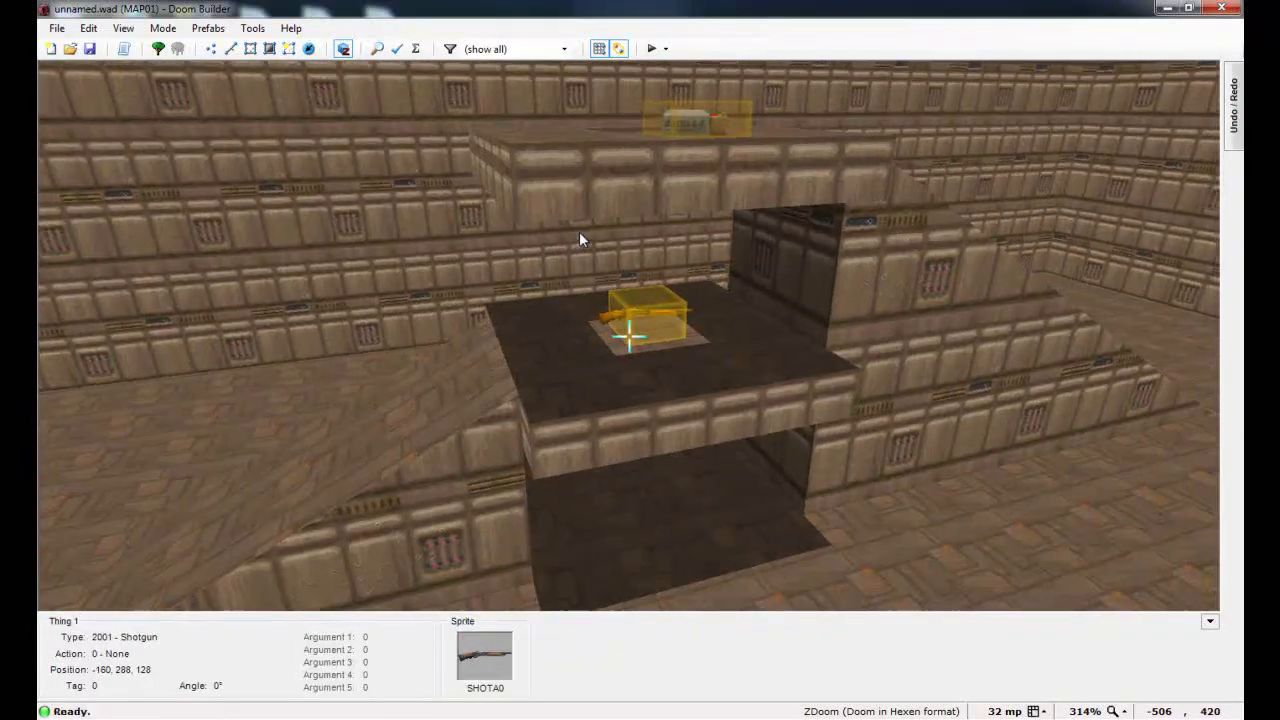
Step: Place another Box of Shells at the inner square's centre, on the Shotgun's spot, and view it on the ground under the platforms
key(s)
key(w)
right_drag(769, 332, 595, 335)
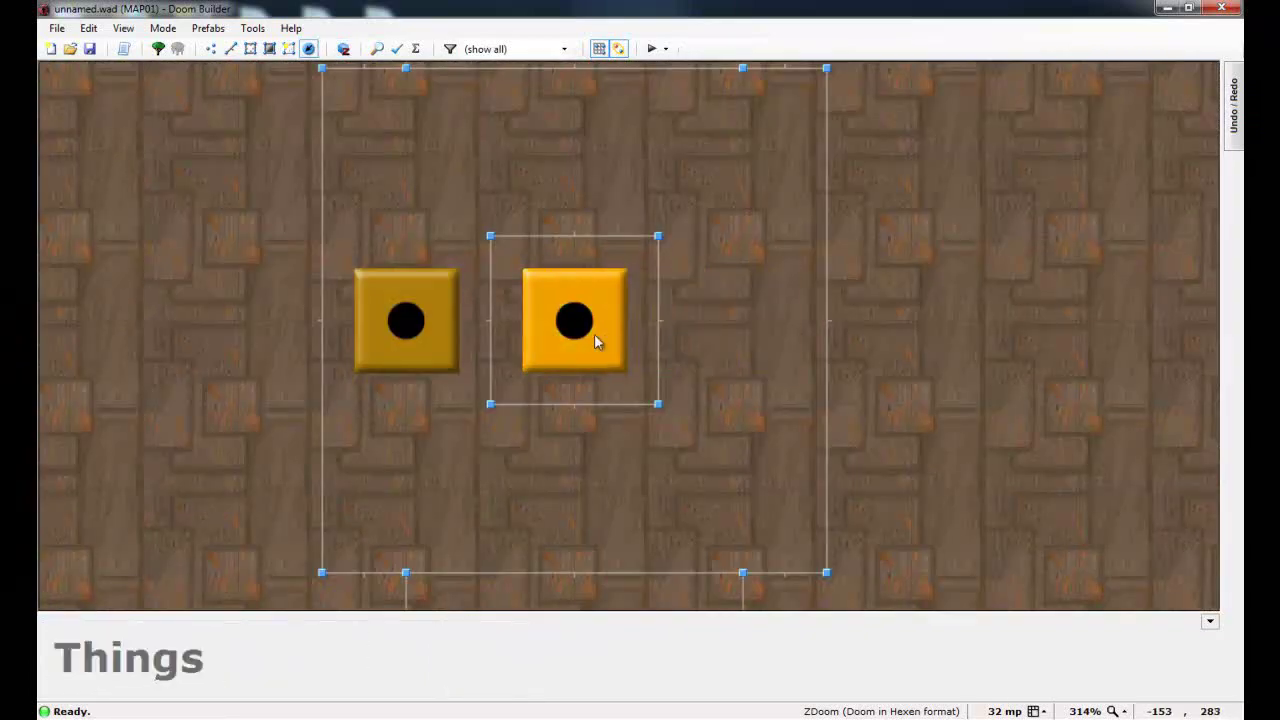
click(343, 48)
key(w)
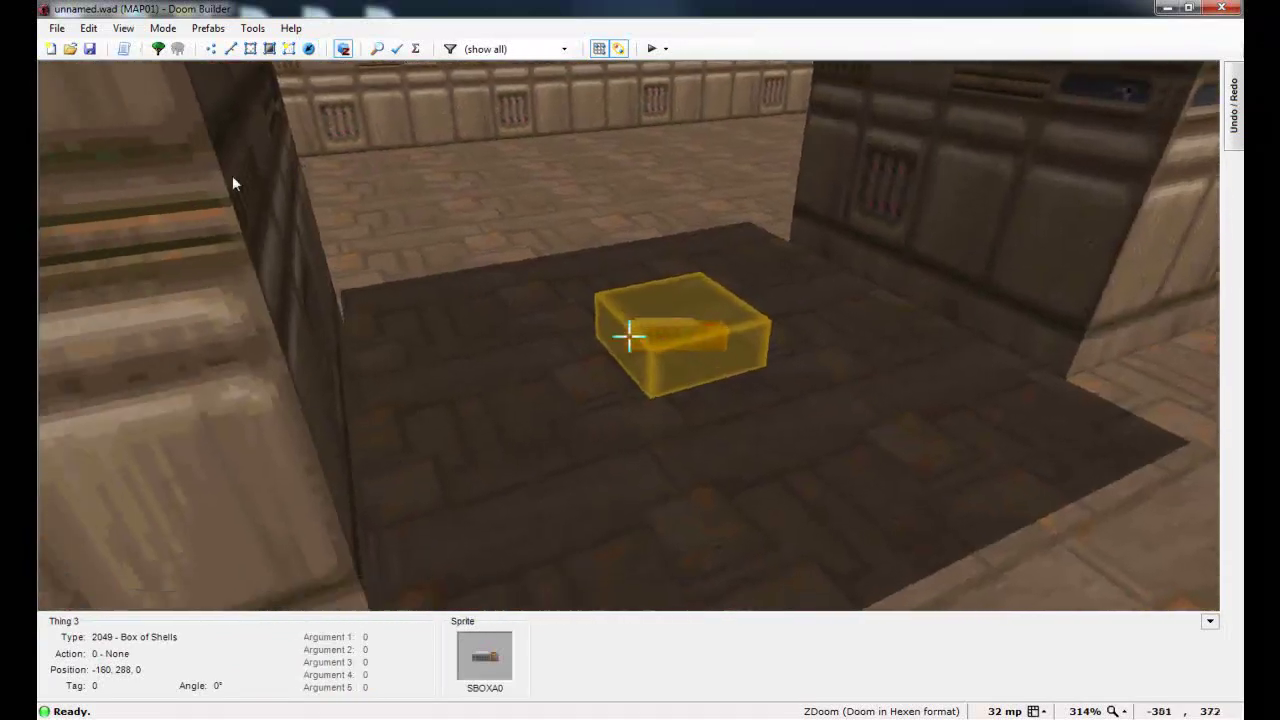
Step: Examine the stacked platforms from several sides, comparing the items on the ground, the lower platform and the upper platform
key(s)
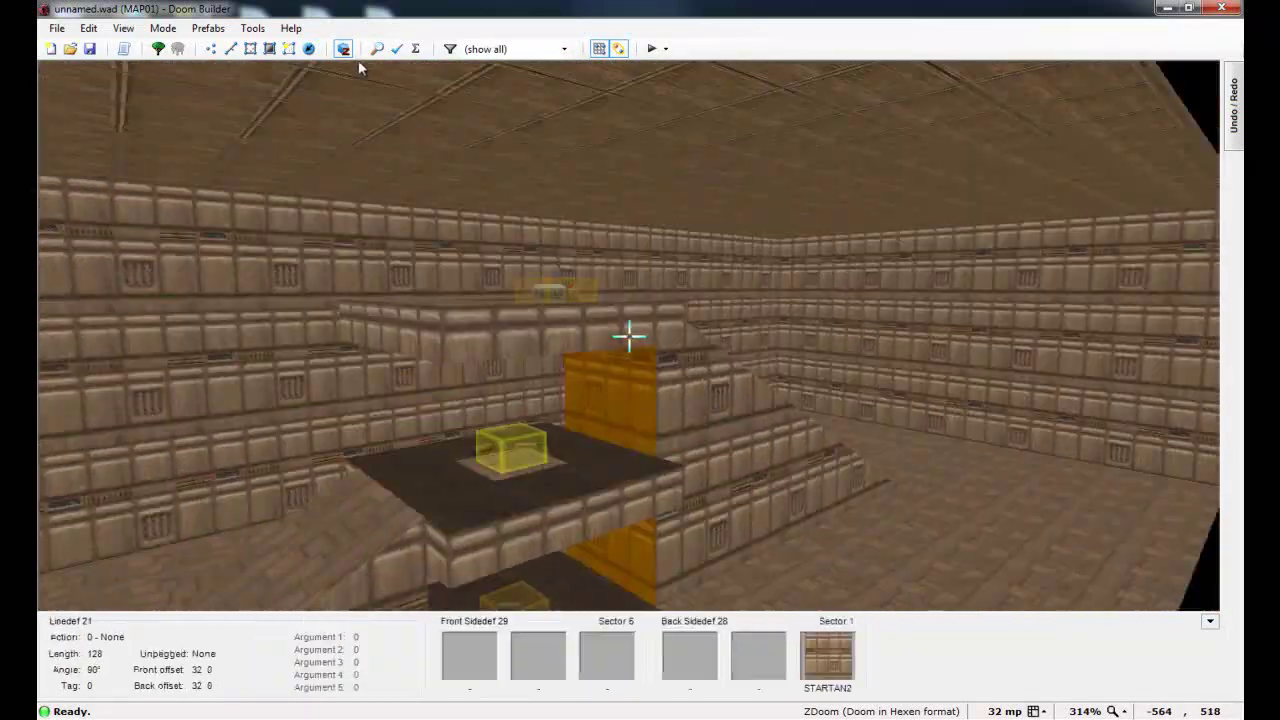
key(d)
key(s)
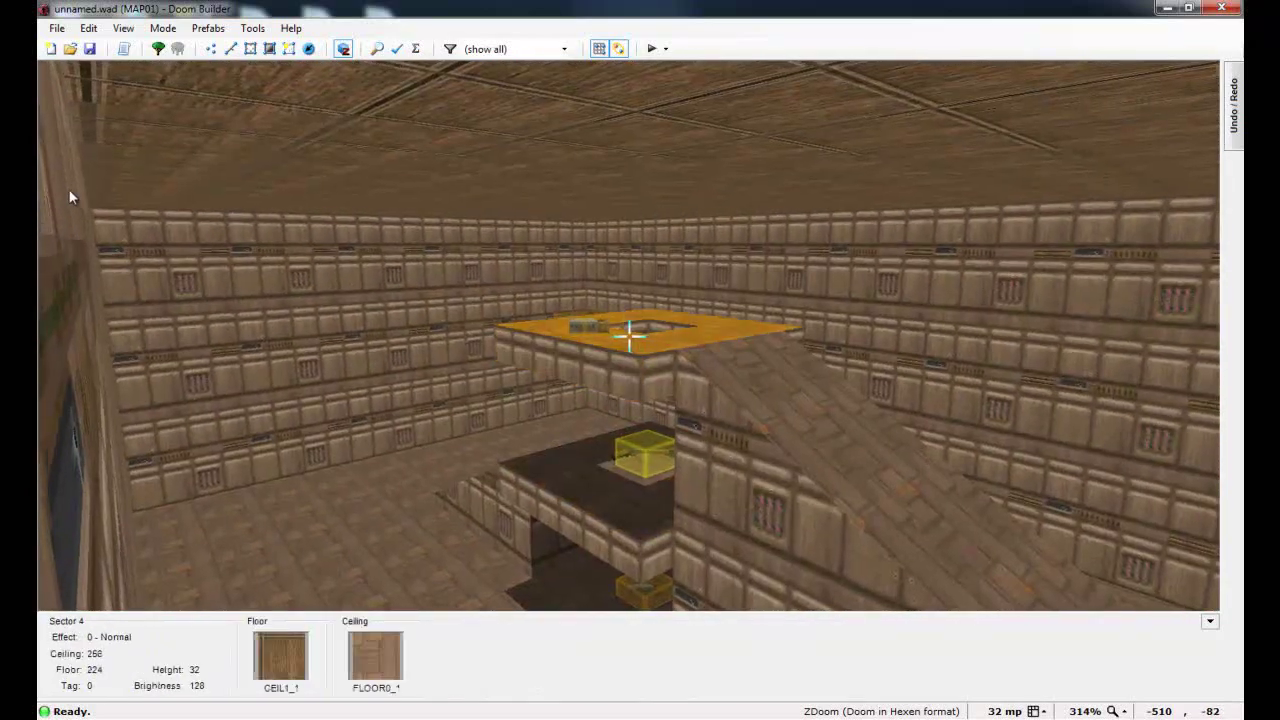
key(a)
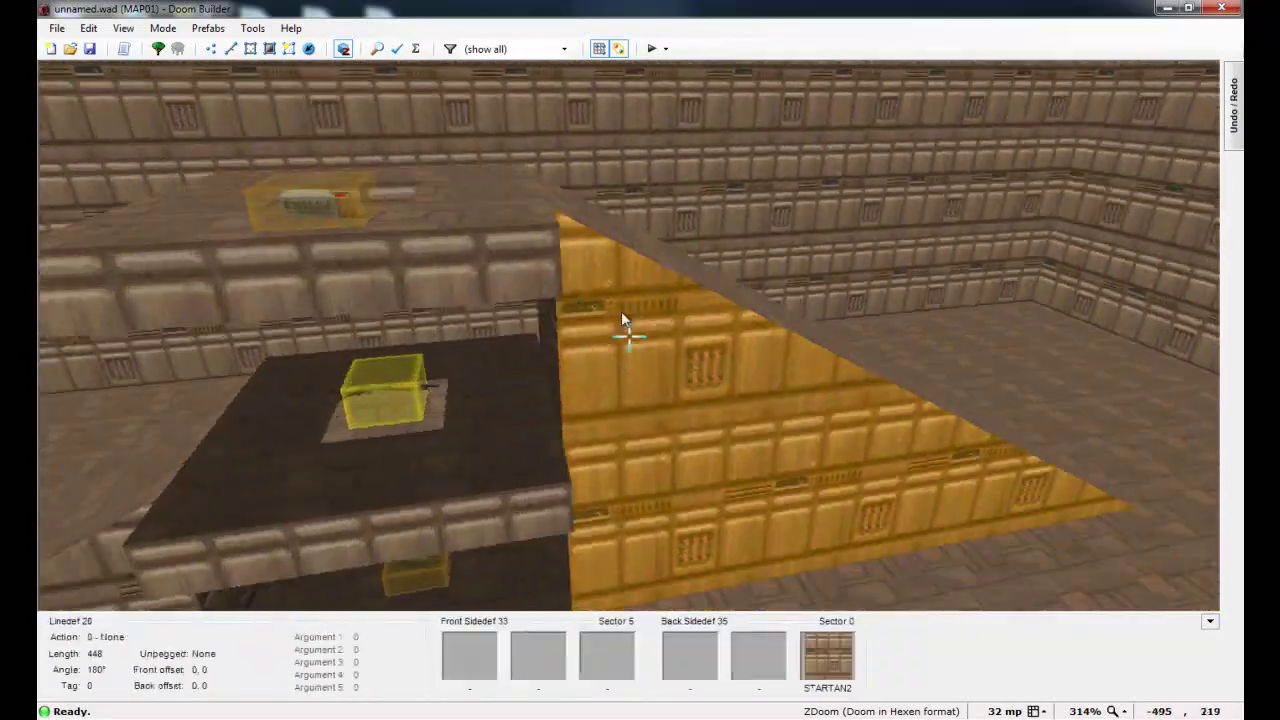
key(s)
key(e)
key(d)
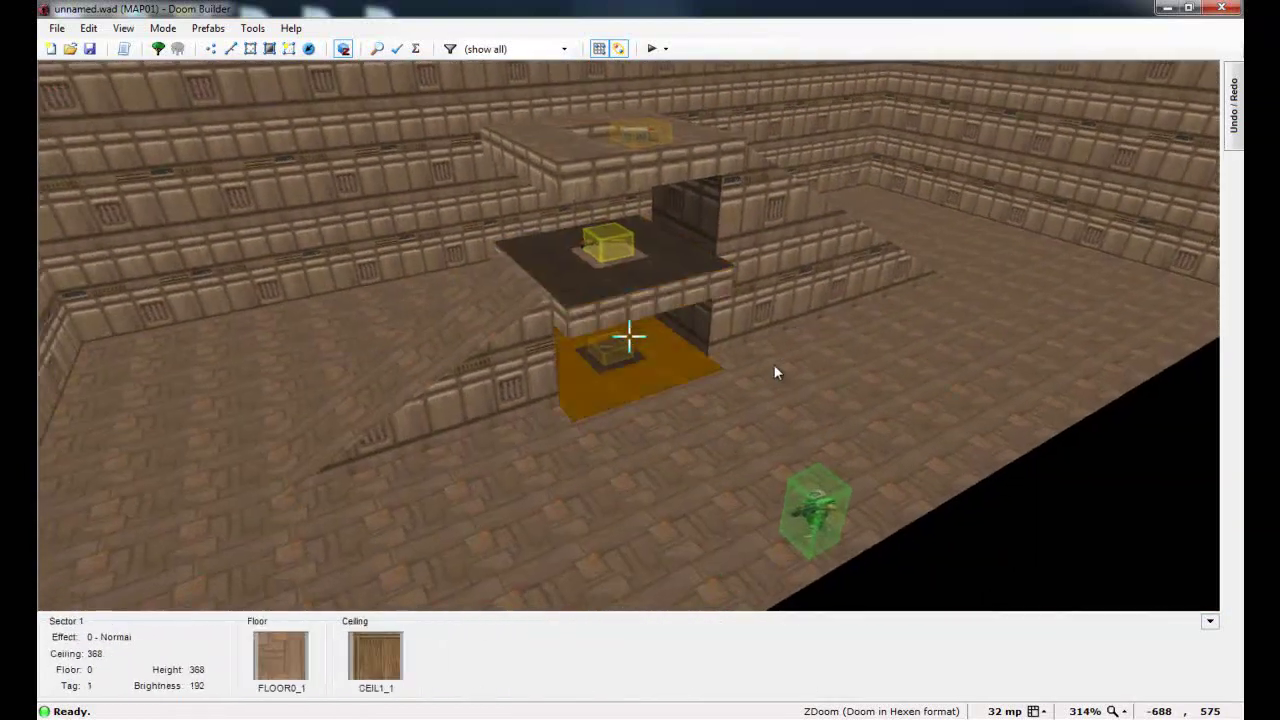
key(e)
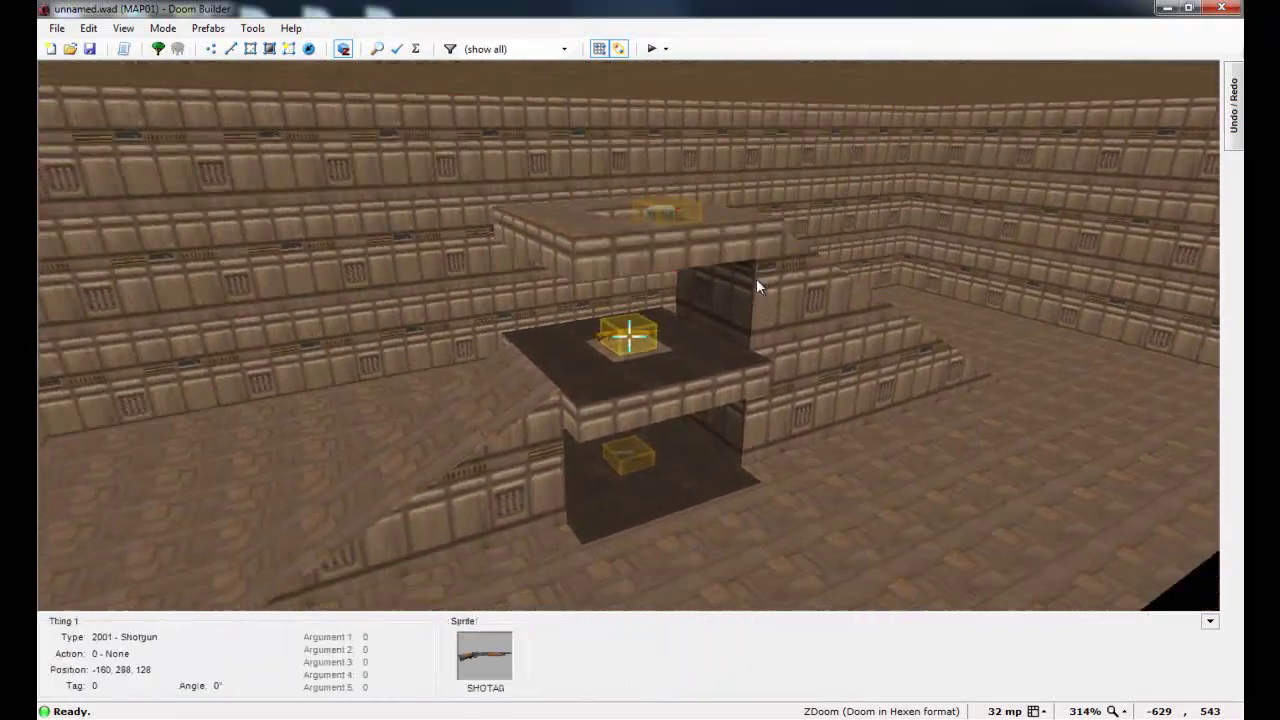
key(w)
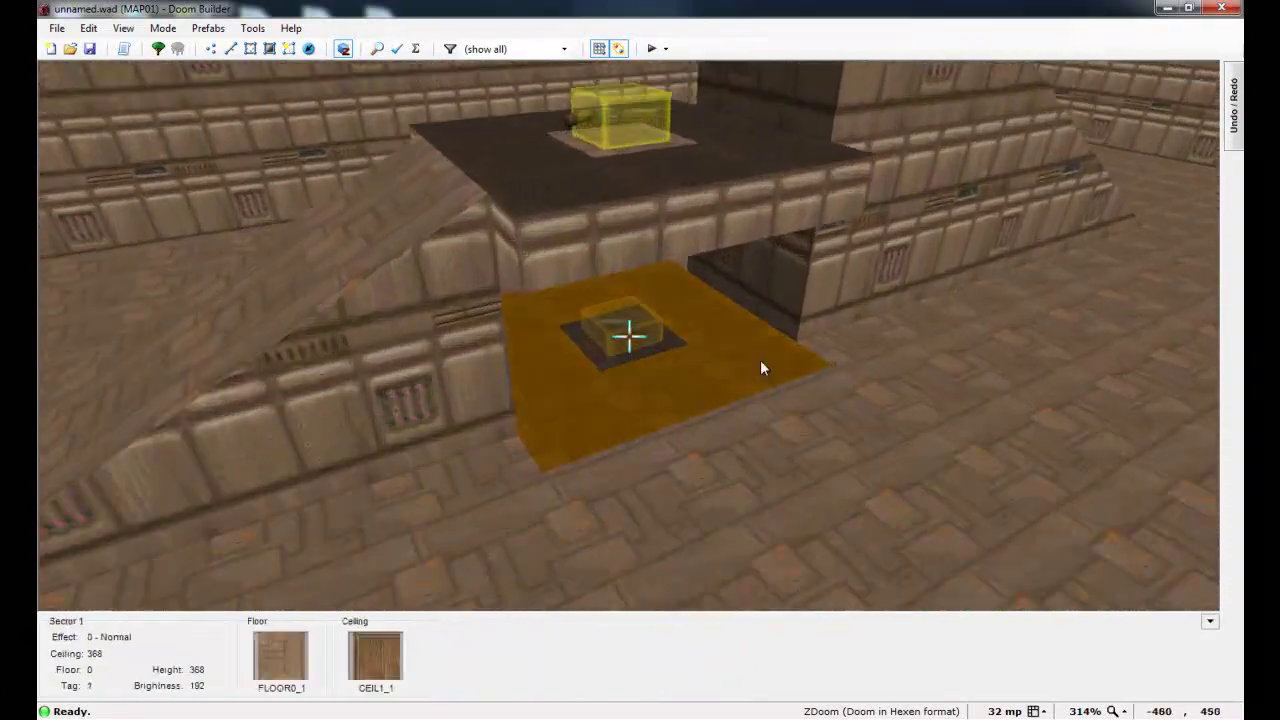
key(d)
key(s)
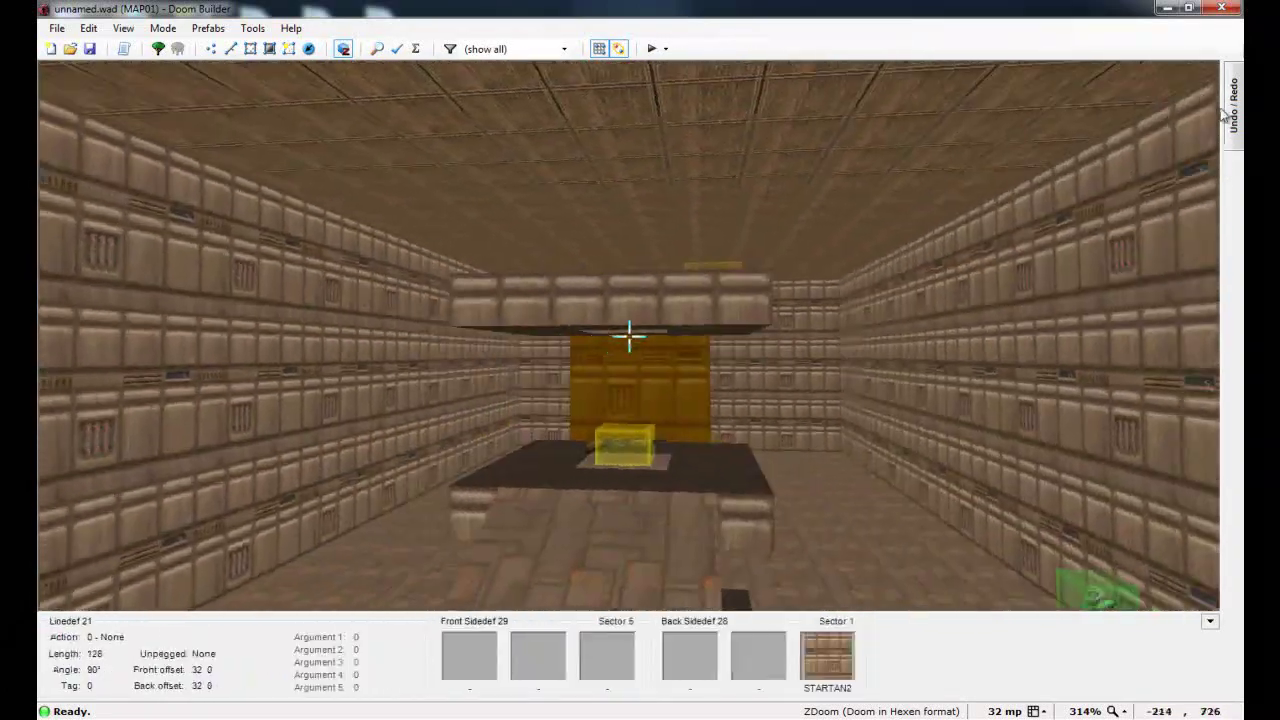
Step: Walk through the structure with gravity on, from the ramp through the ground level to the upper platform, and turn gravity off again
key(g)
key(e)
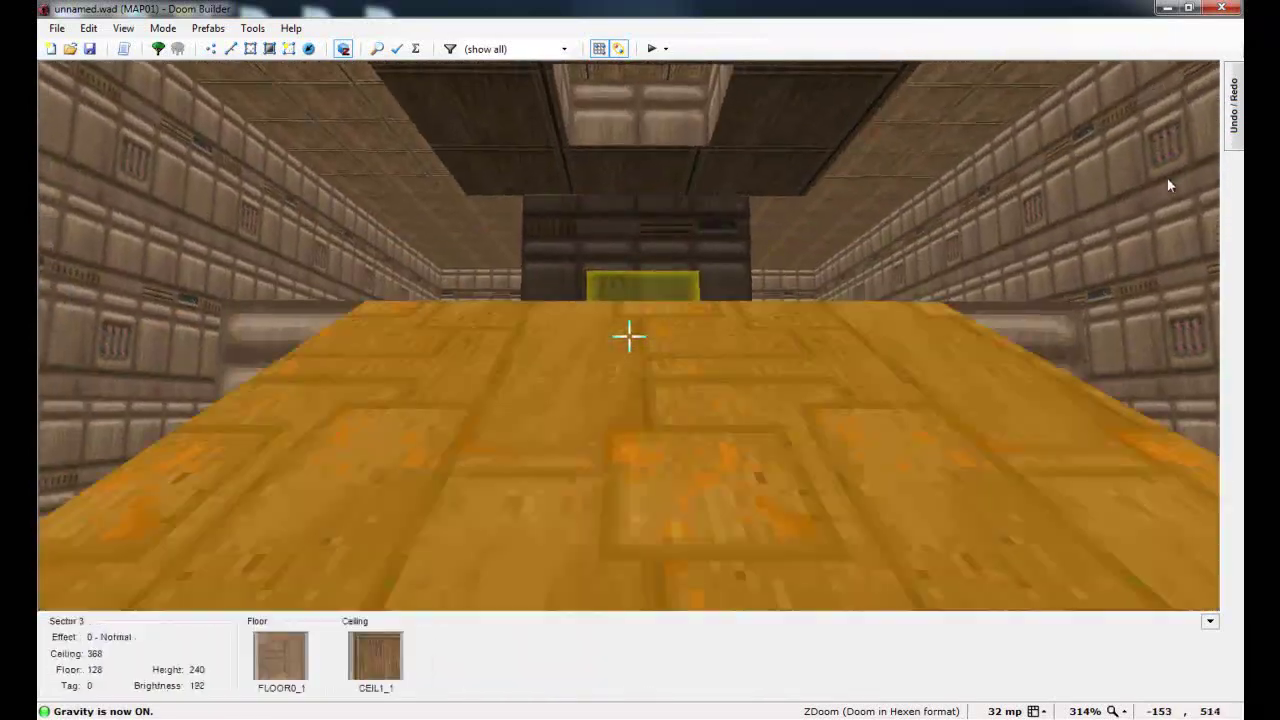
key(e)
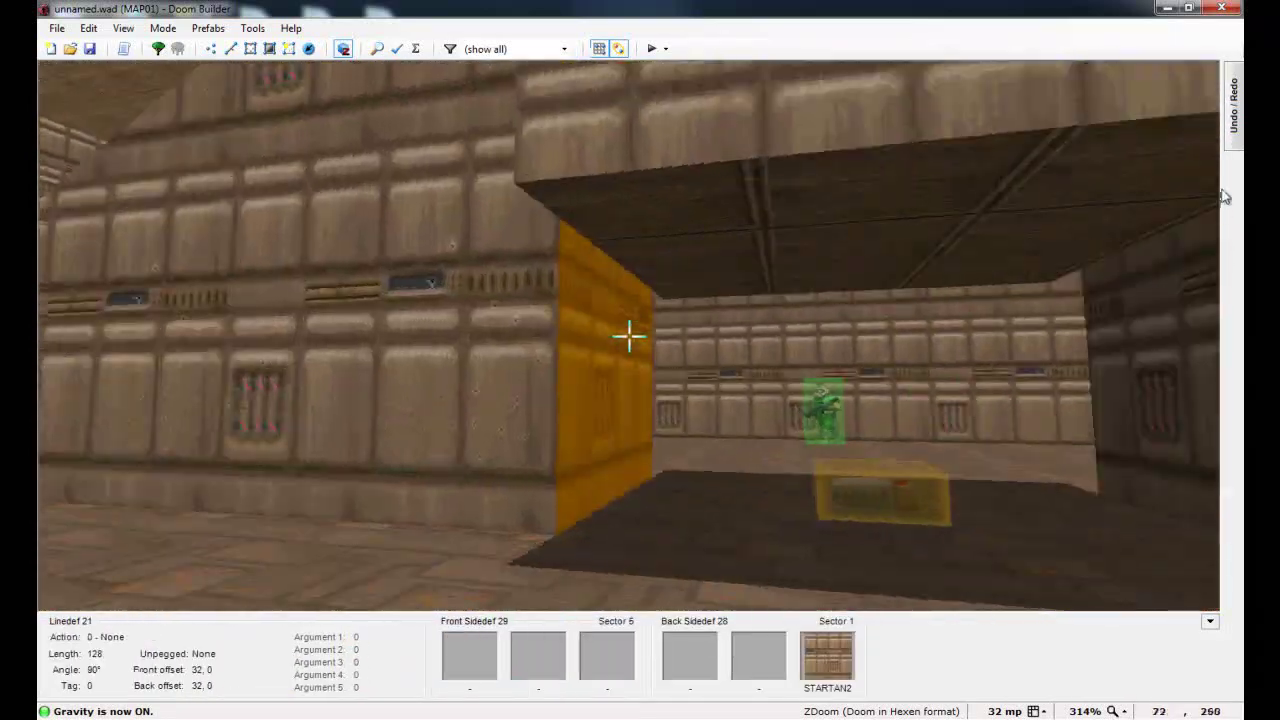
key(w)
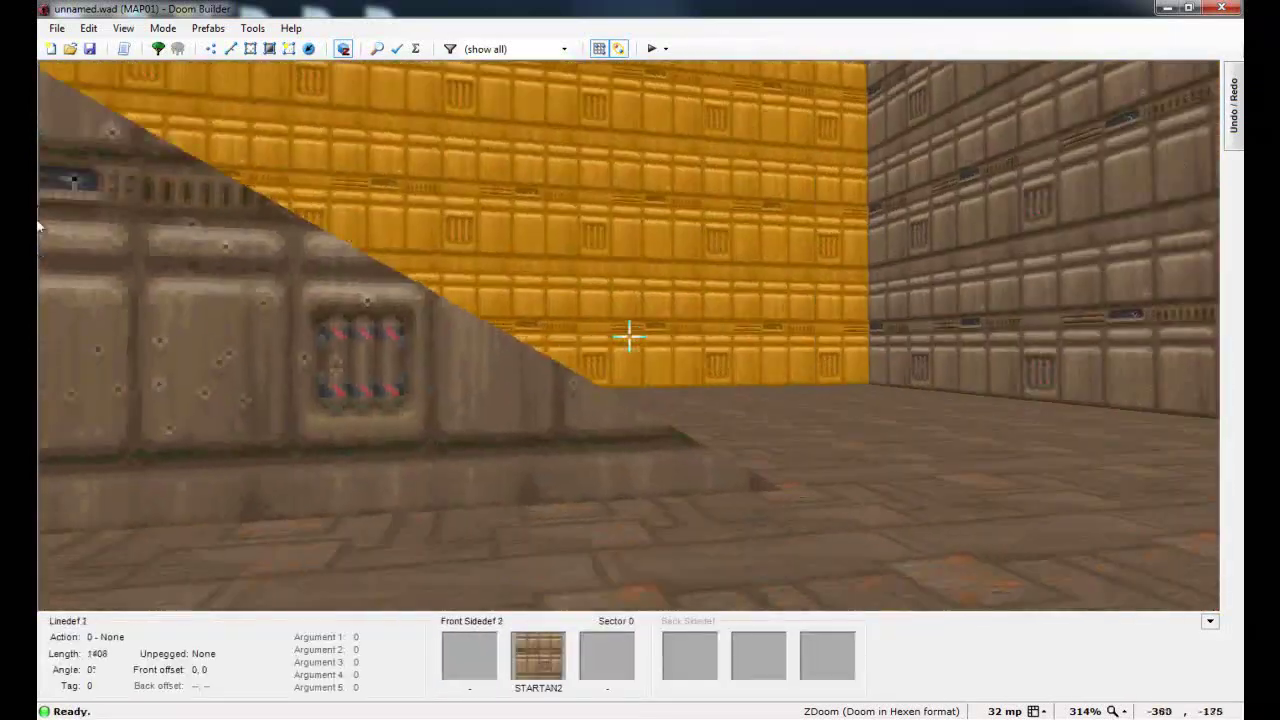
key(w)
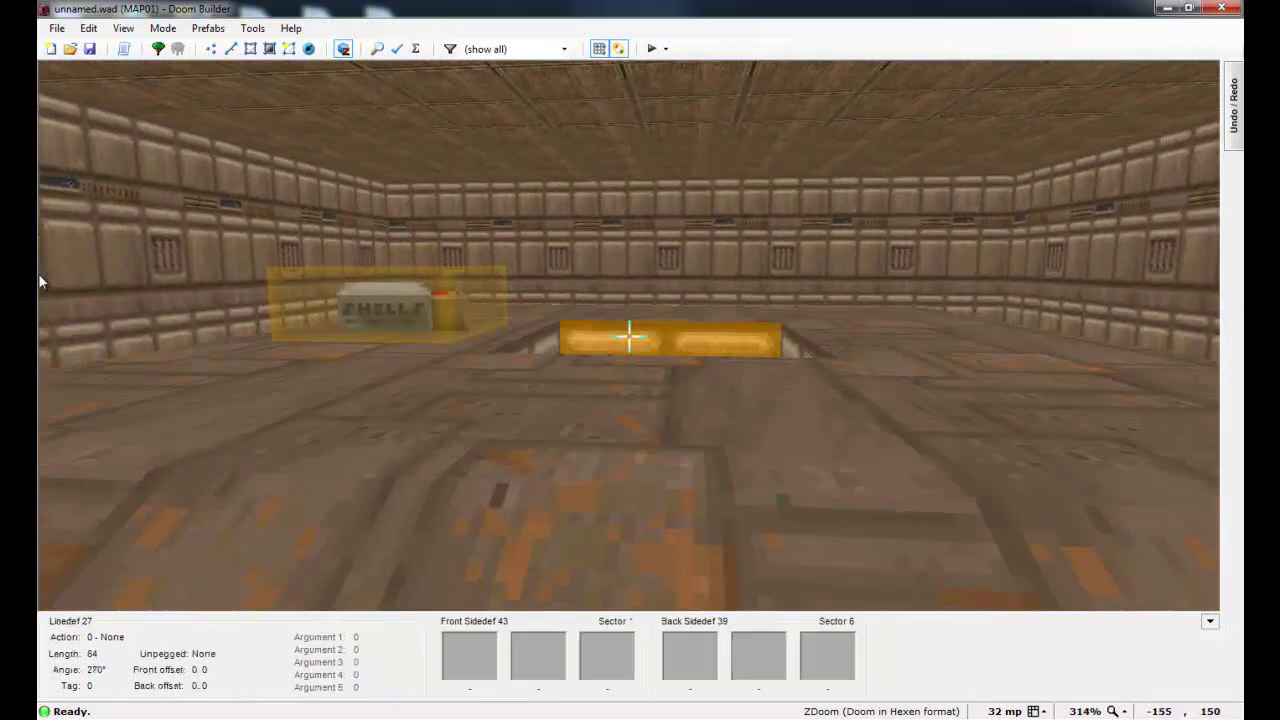
key(w)
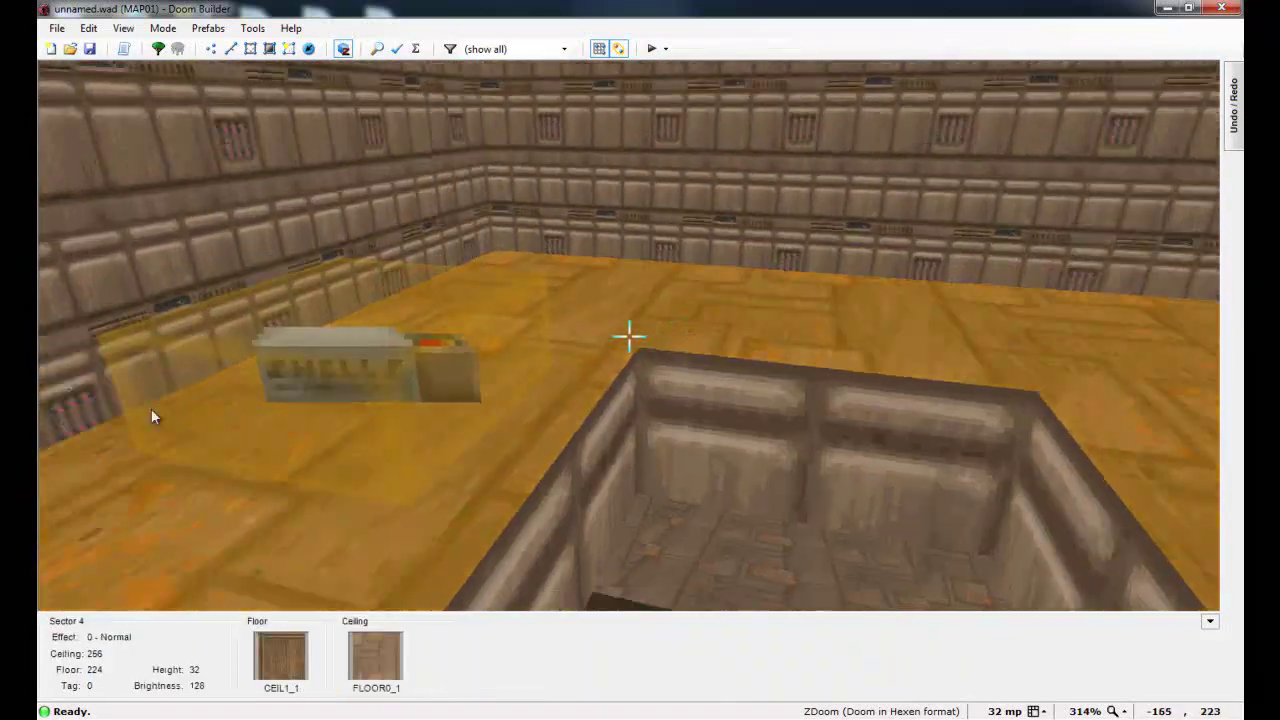
key(d)
key(g)
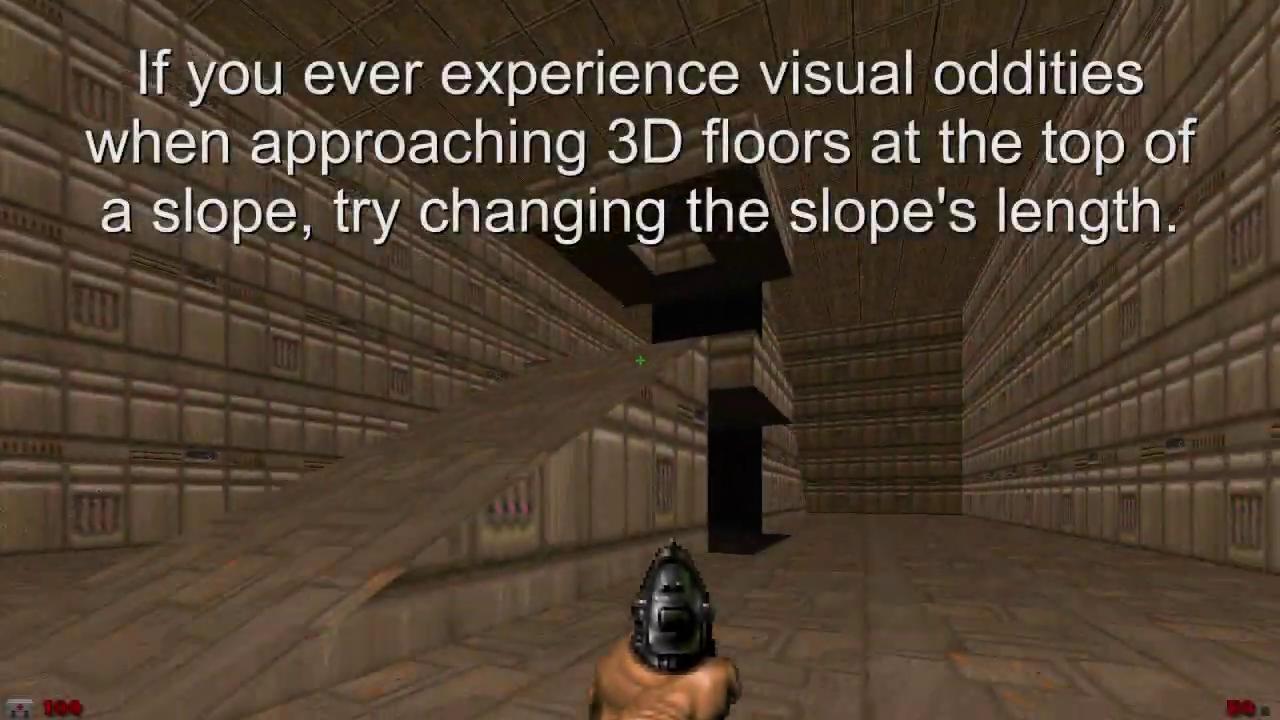
Step: Test the map in the game, walking past the ramps and under the platforms to pick up the ground-level Box of Shells
key(a)
key(w)
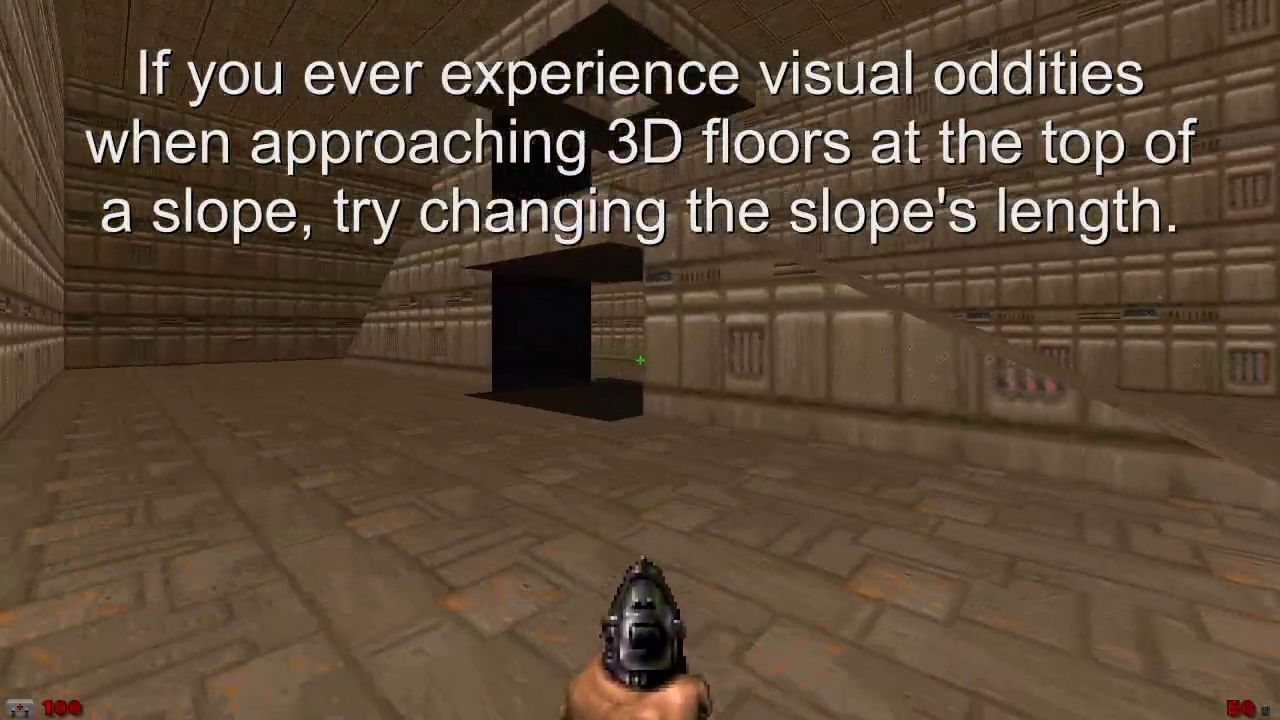
key(w)
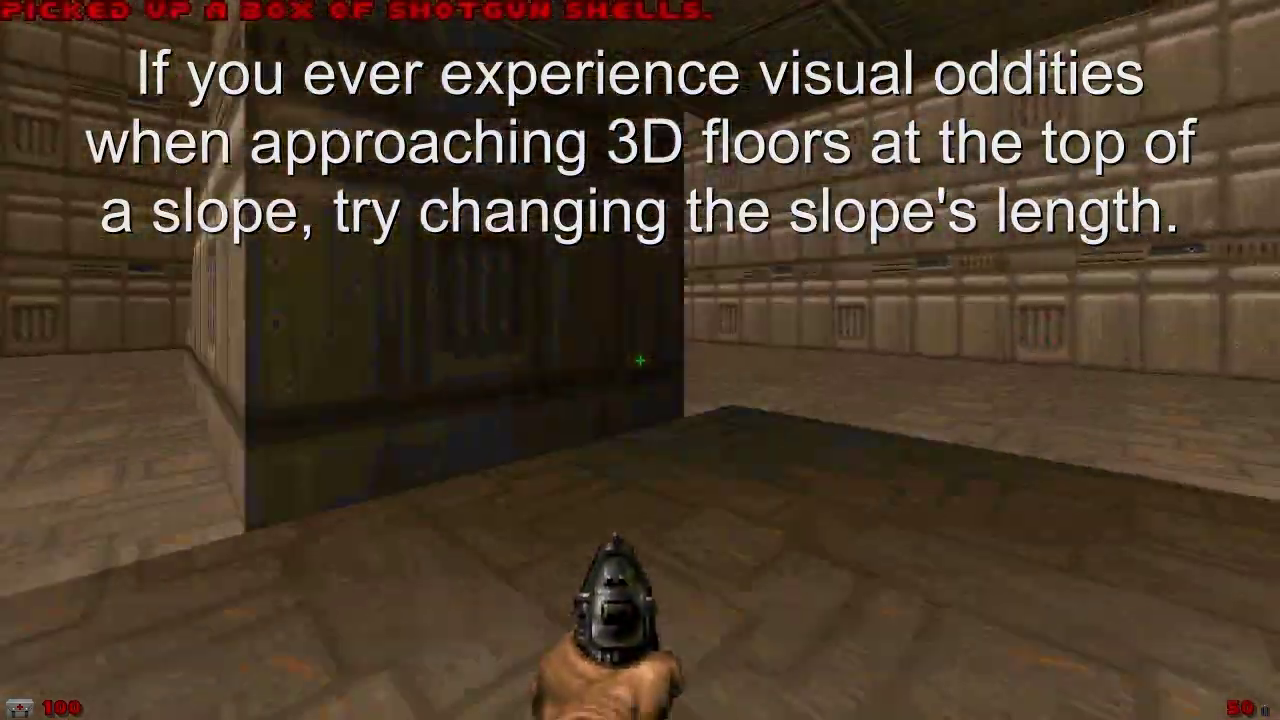